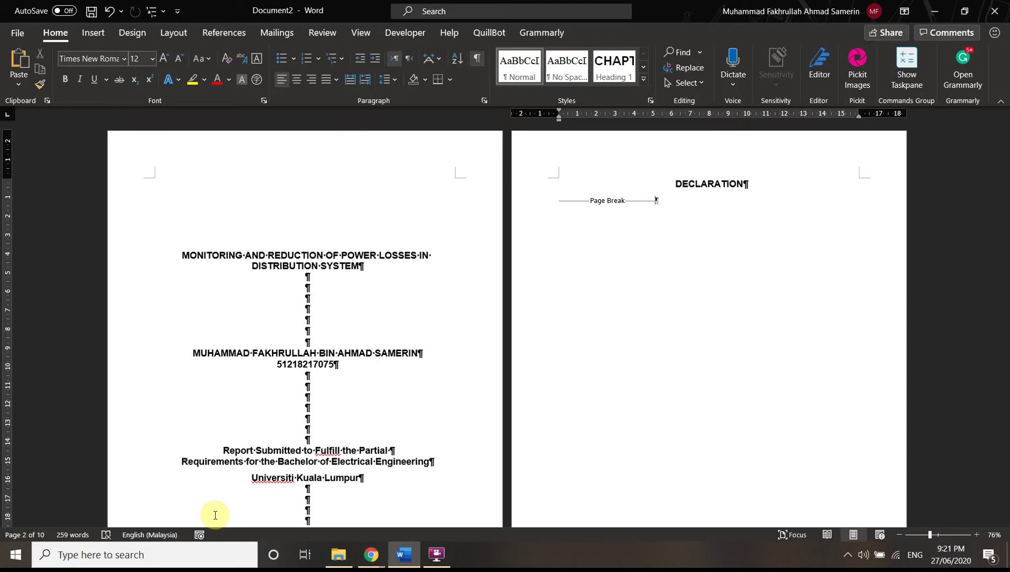
Examine the multilevel list formats available in the list library and in the current document
click(341, 60)
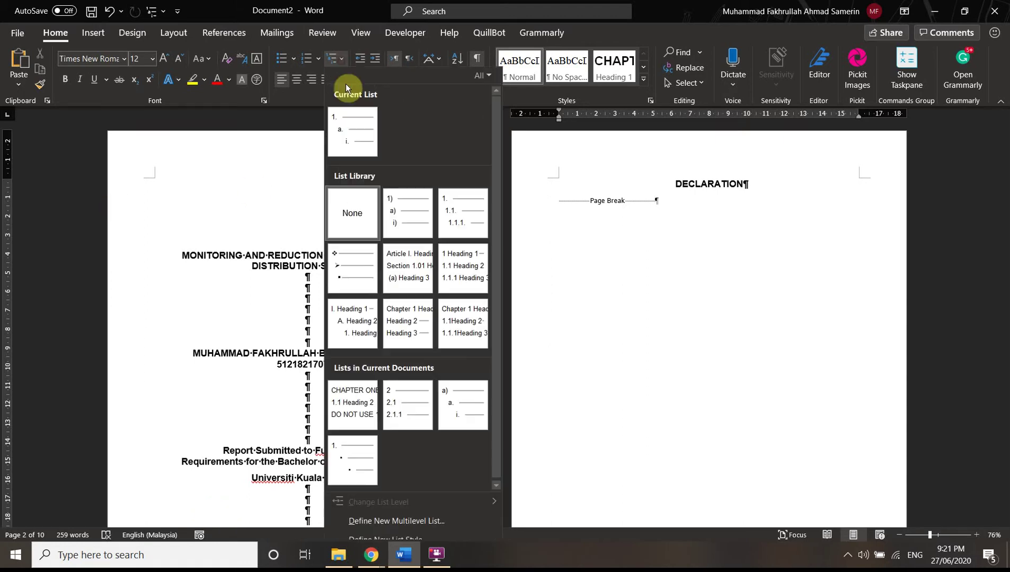
mouse_move(422, 254)
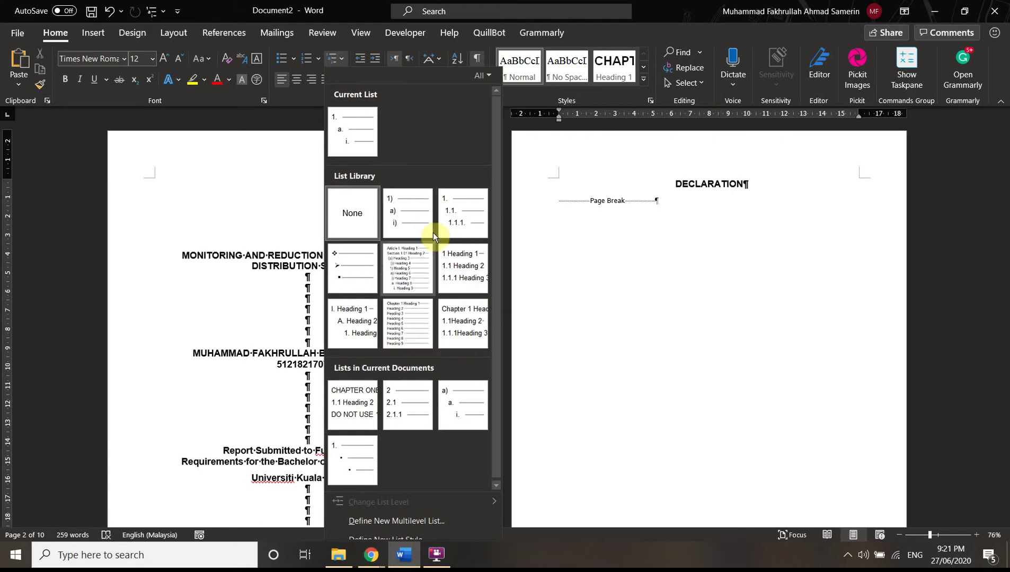
mouse_move(409, 271)
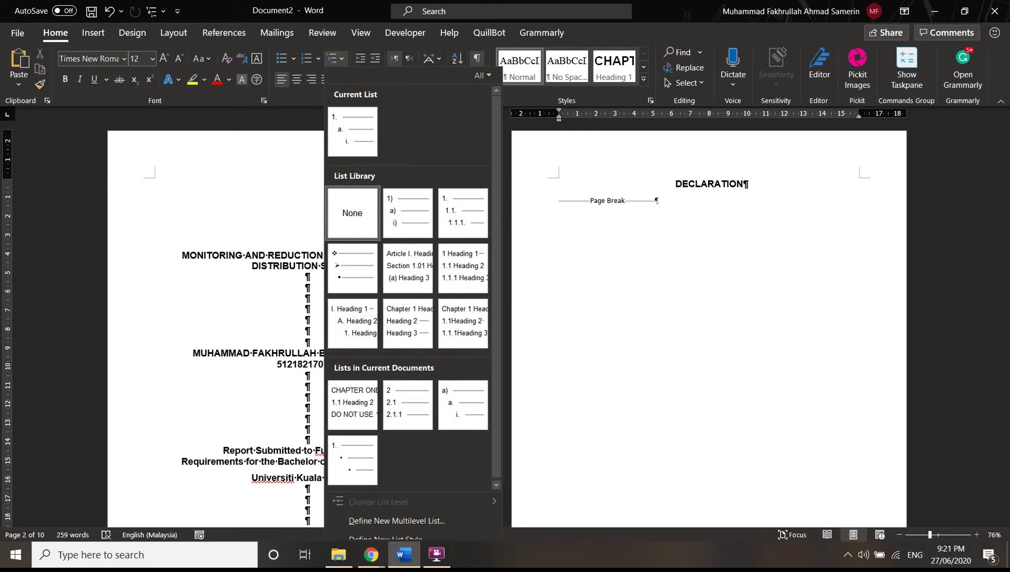
click(704, 276)
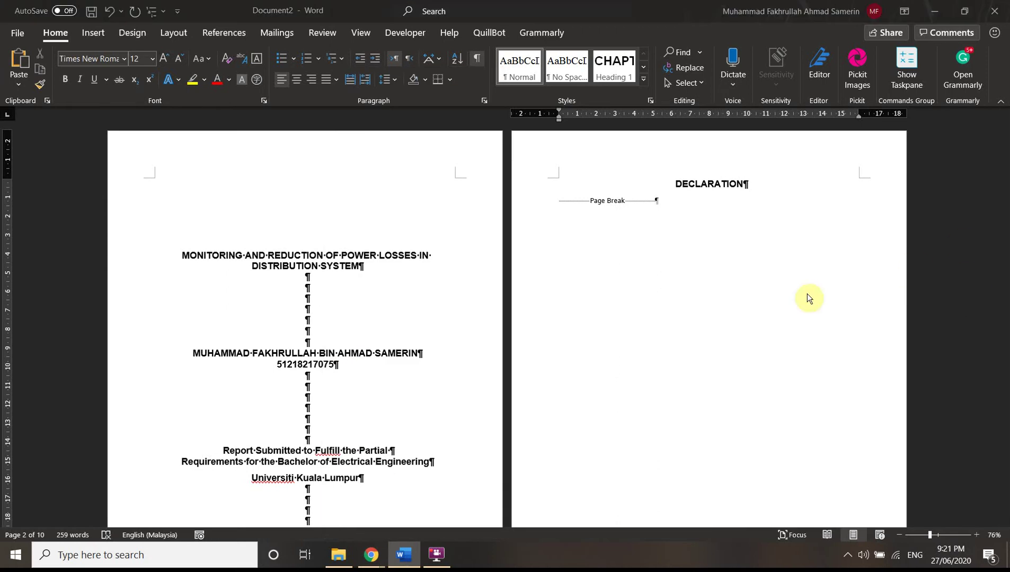
click(344, 58)
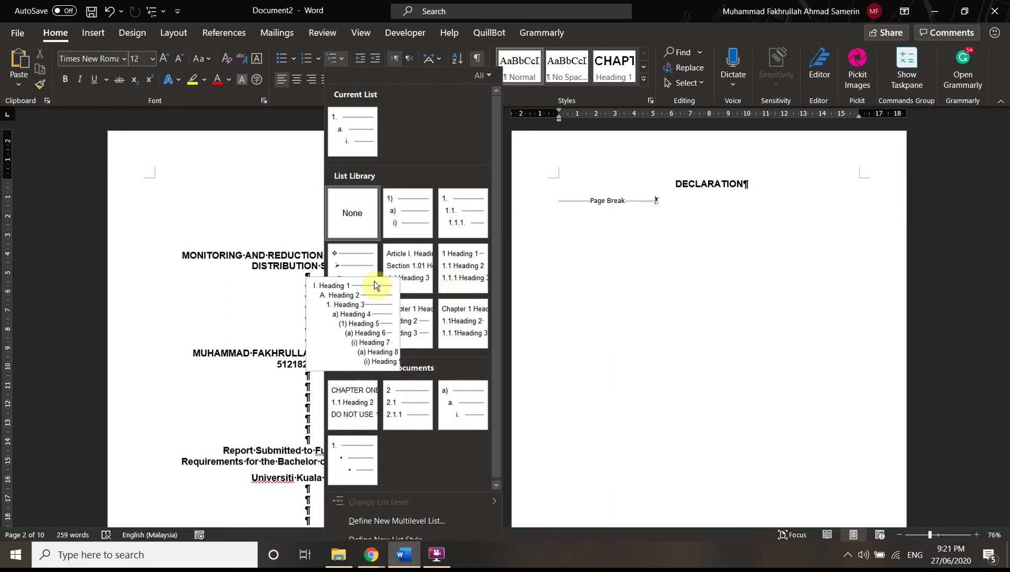
mouse_move(389, 317)
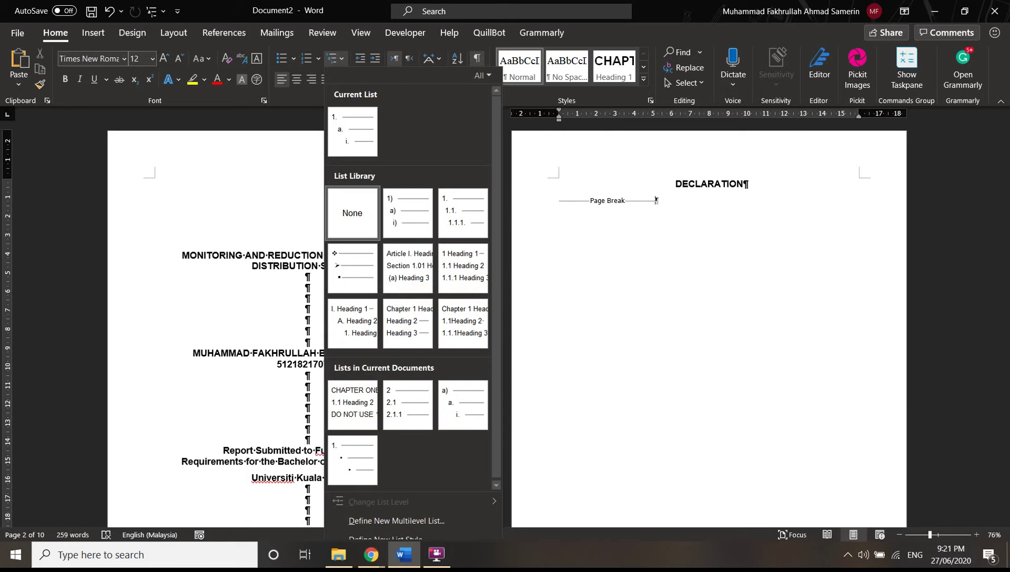
key(Escape)
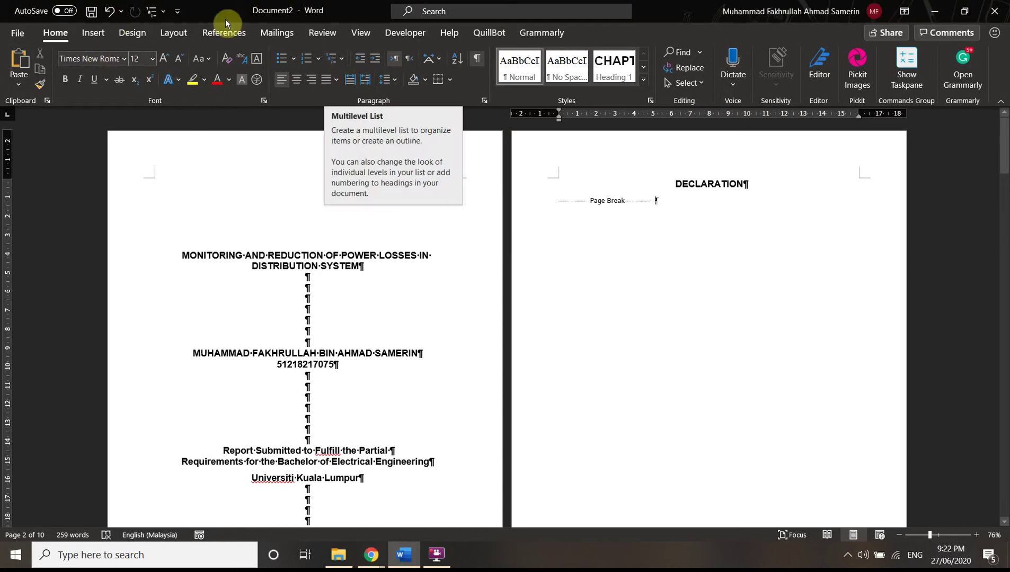
click(340, 59)
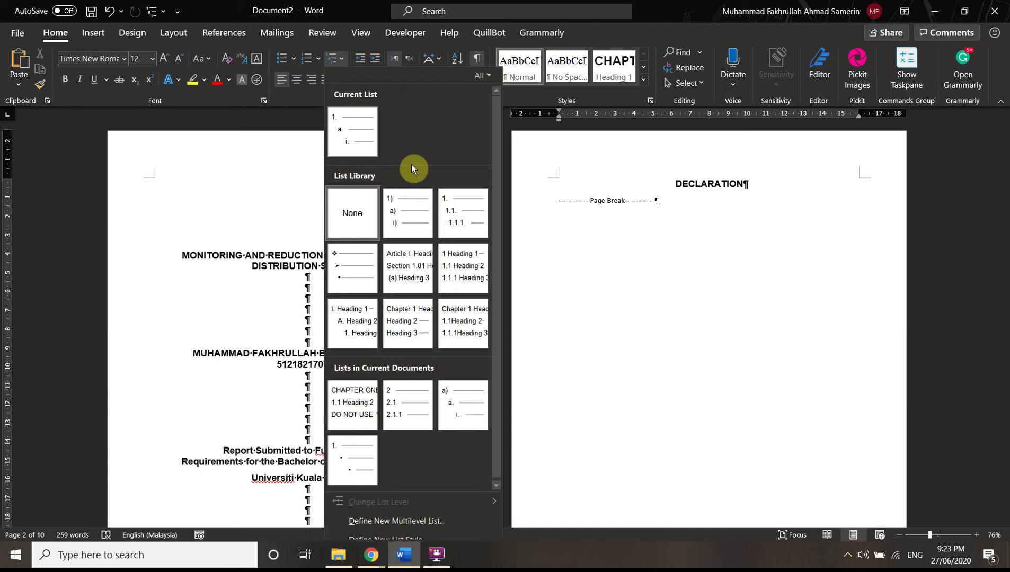
mouse_move(408, 309)
mouse_move(399, 261)
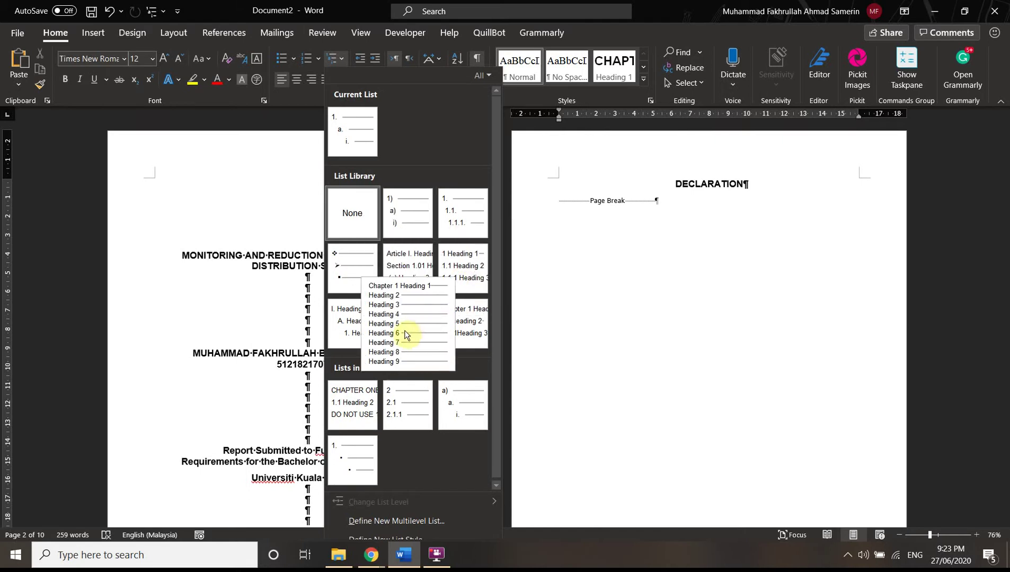
mouse_move(468, 330)
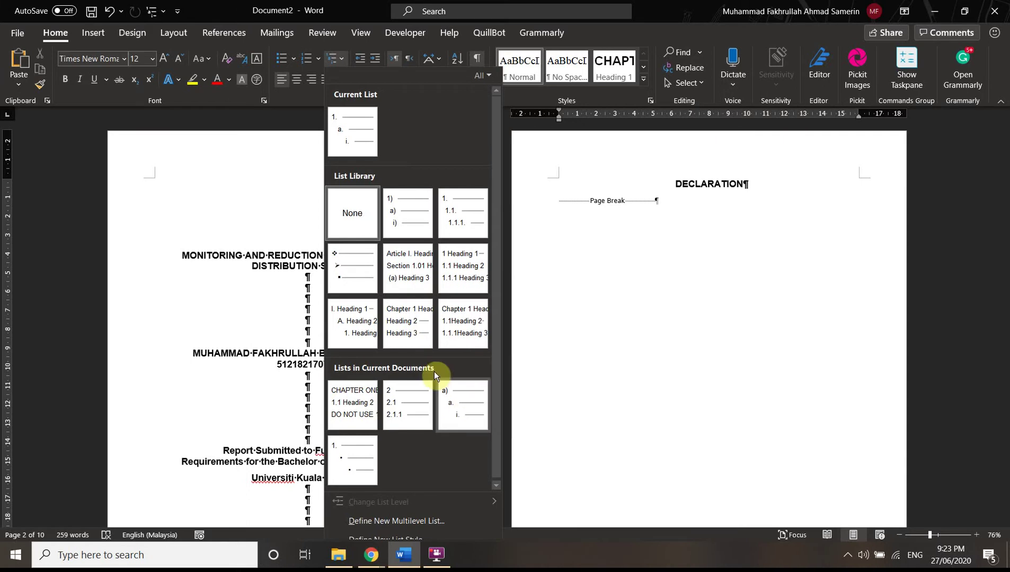
mouse_move(469, 274)
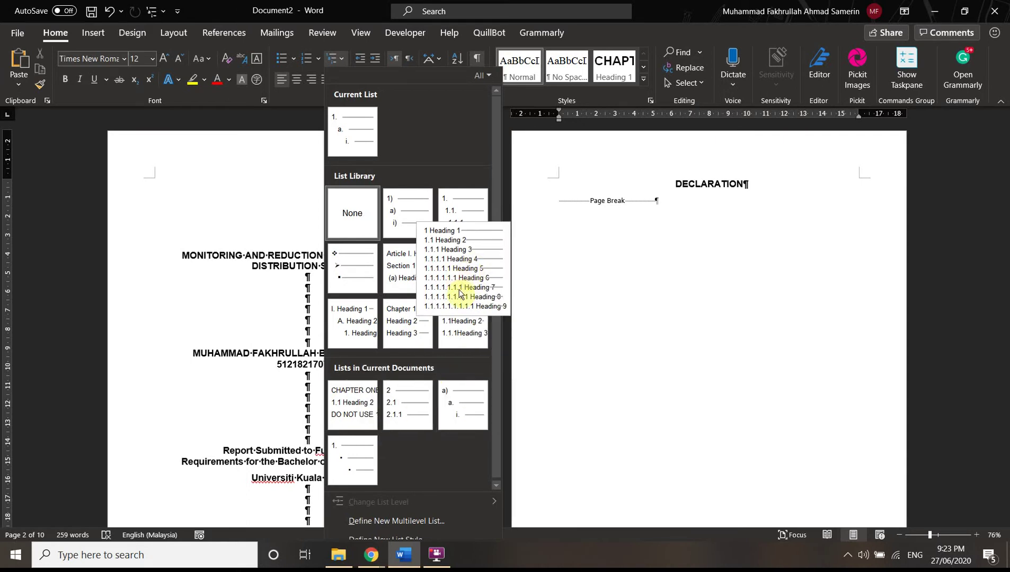
key(Escape)
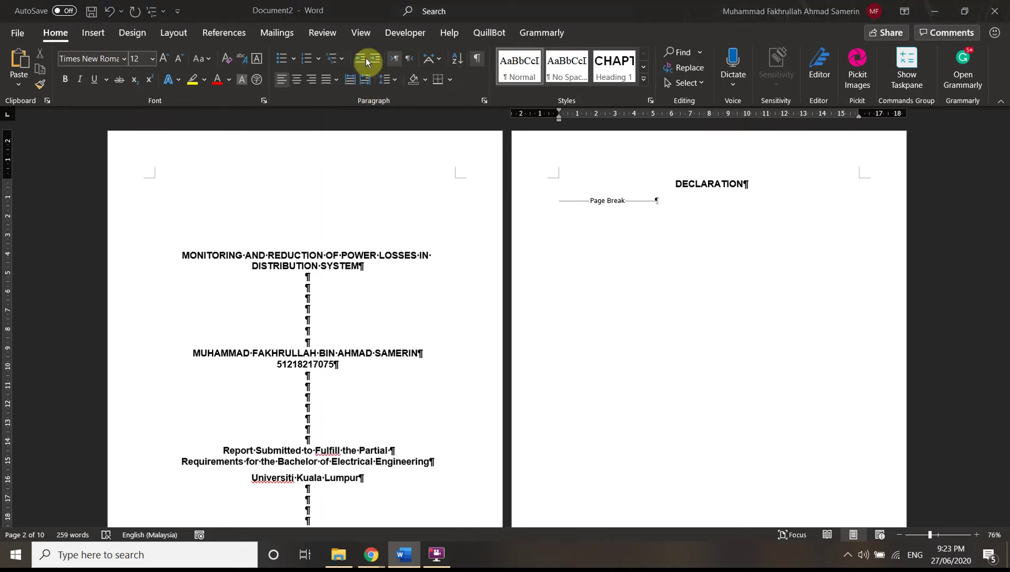
Apply the "1 Heading 1, 1.1 Heading 2, 1.1.1 Heading 3" multilevel list at the page break below the DECLARATION heading
click(342, 60)
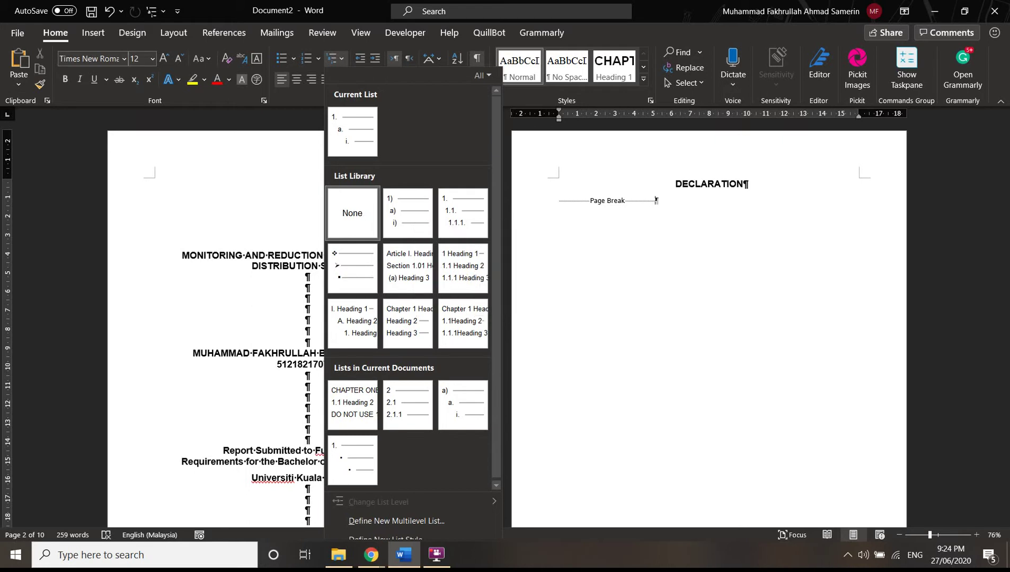
click(656, 200)
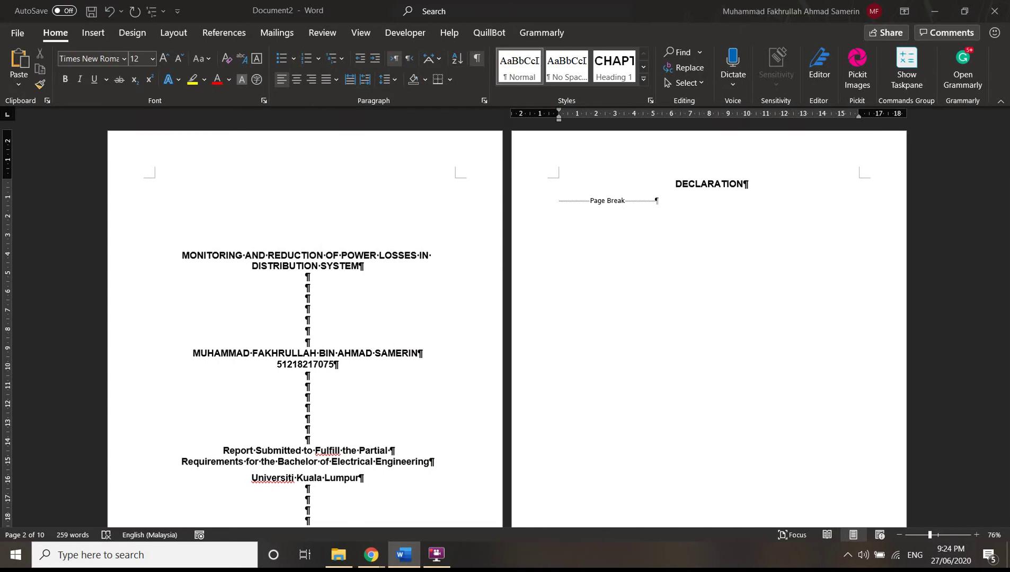
click(341, 61)
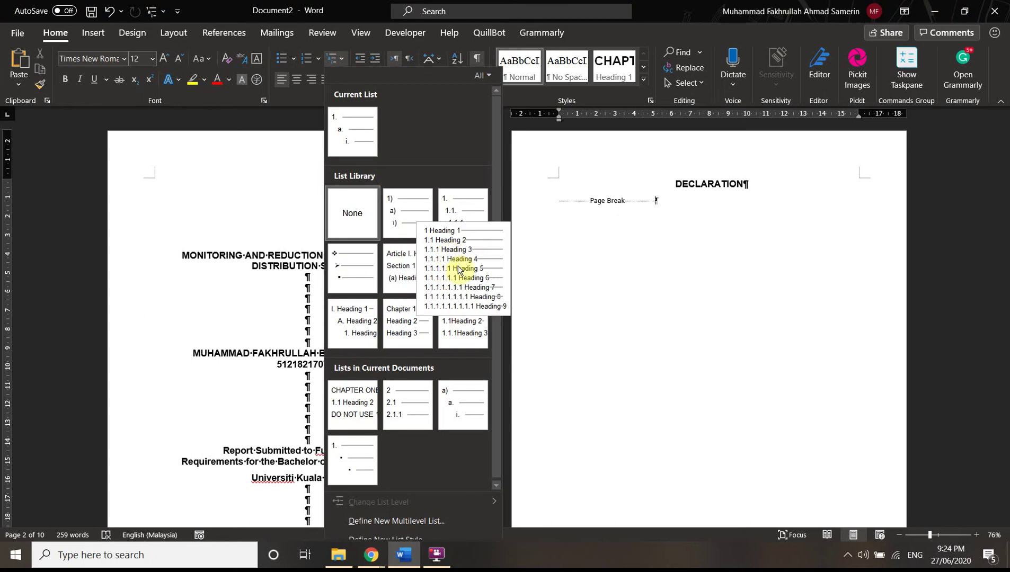
click(459, 269)
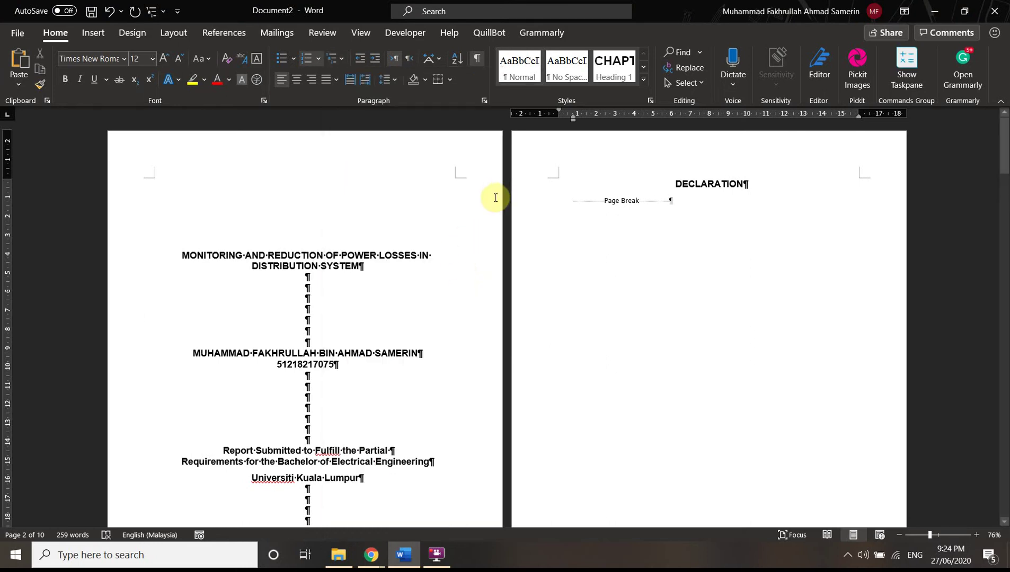
Define a new multilevel list with the level 1 number formatted as "CHAPTER 1" and followed by nothing
click(336, 59)
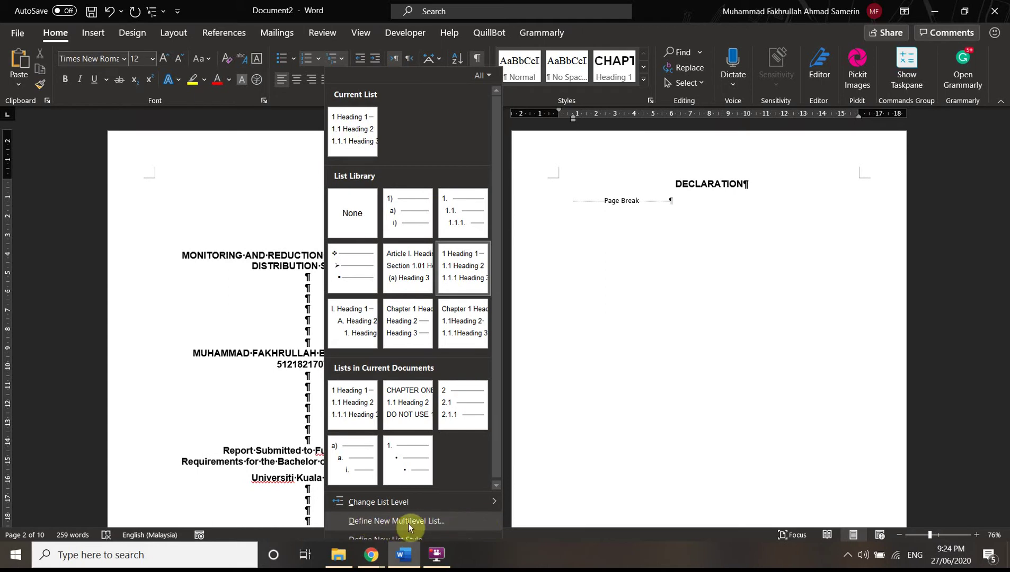
click(394, 522)
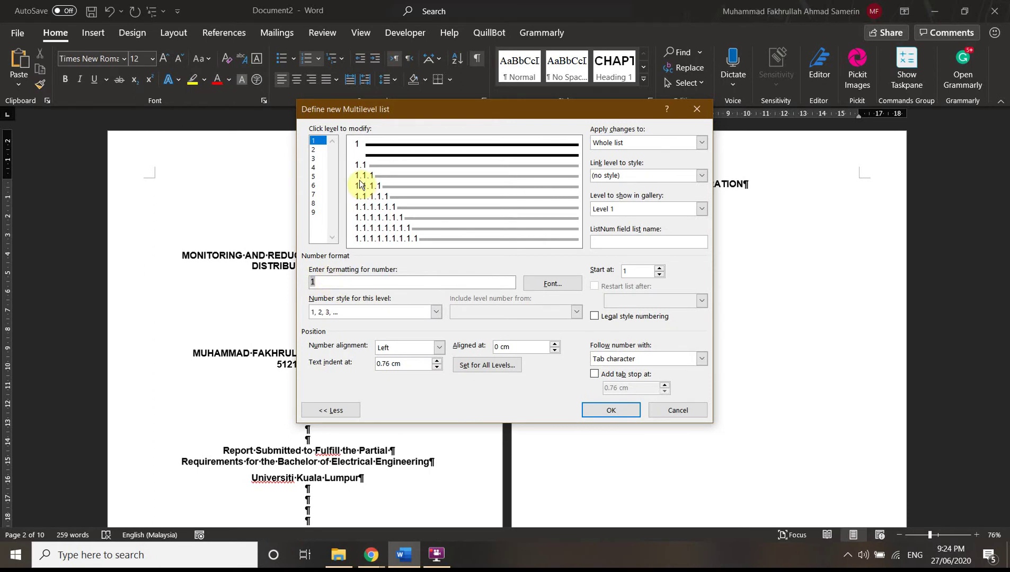
click(312, 283)
text(CHAPTER)
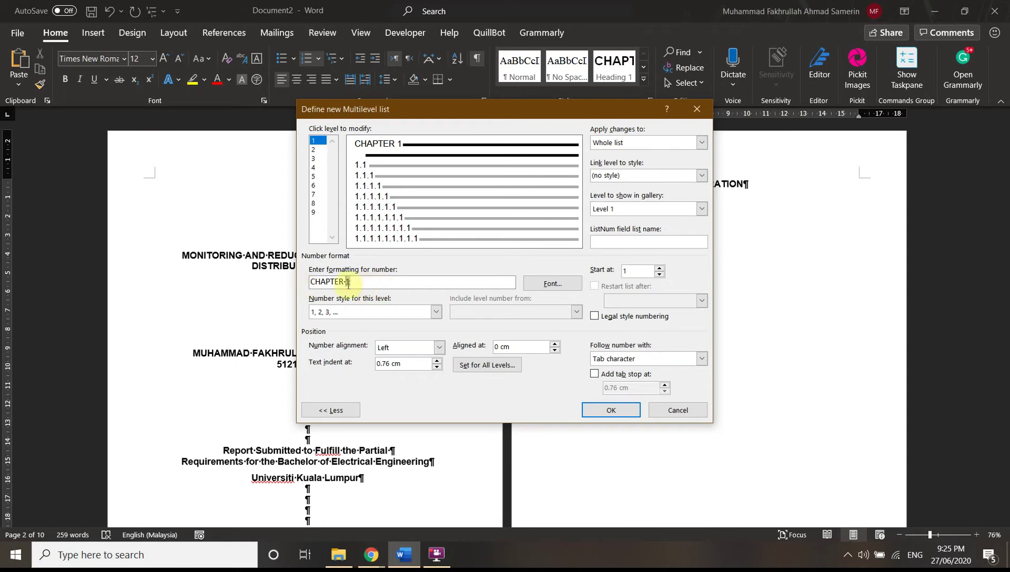
click(675, 358)
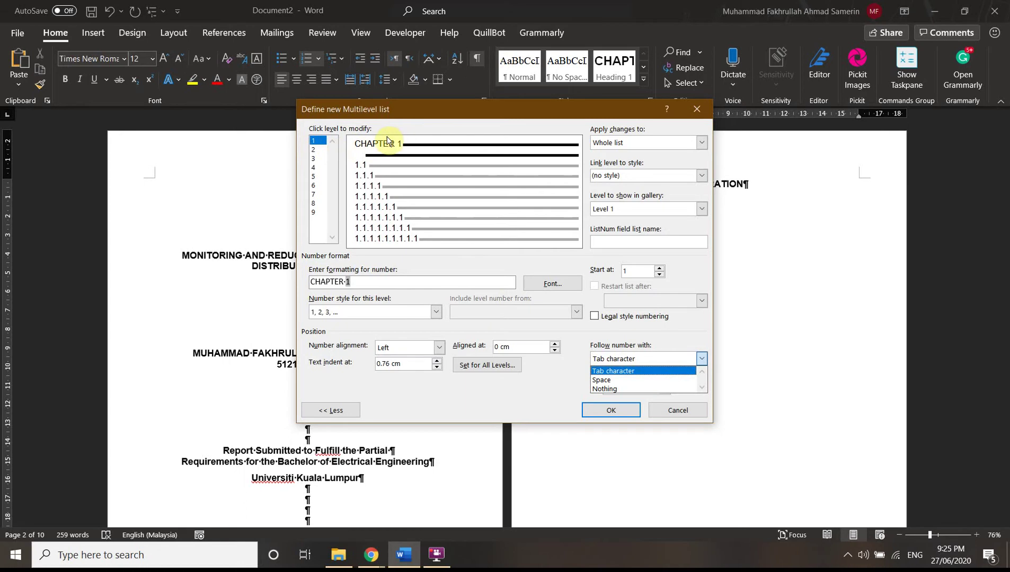
click(604, 389)
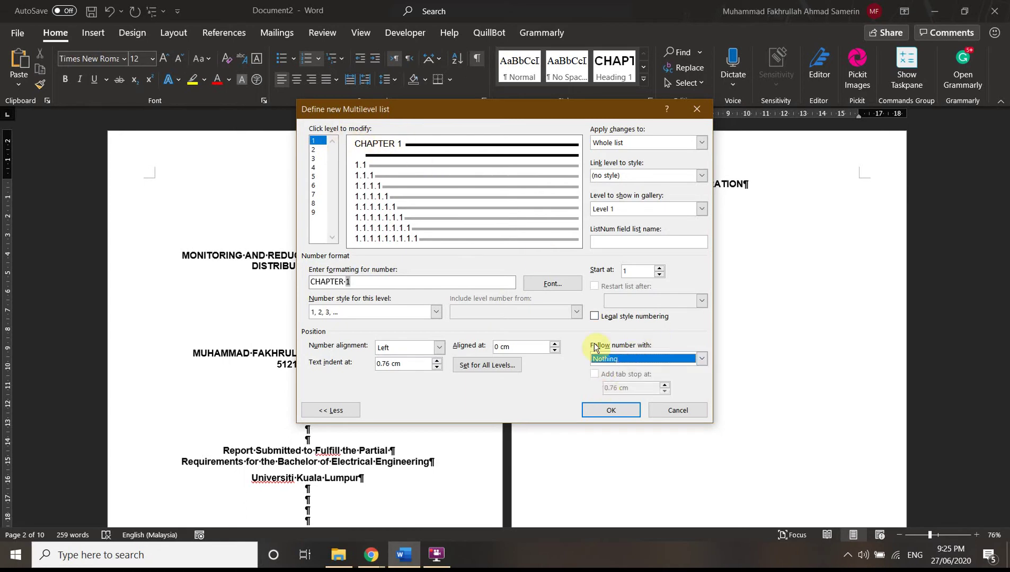
click(642, 357)
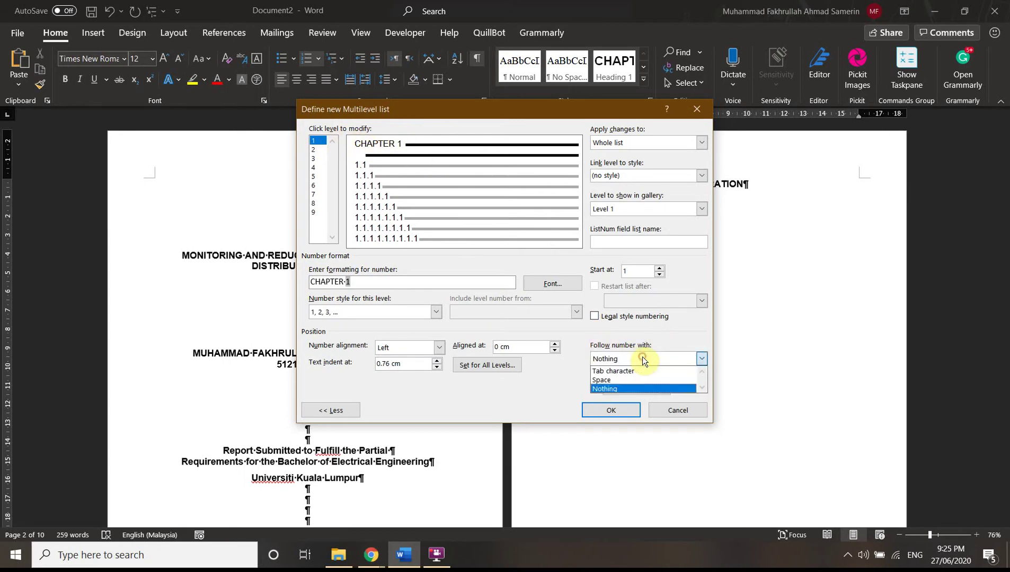
click(625, 389)
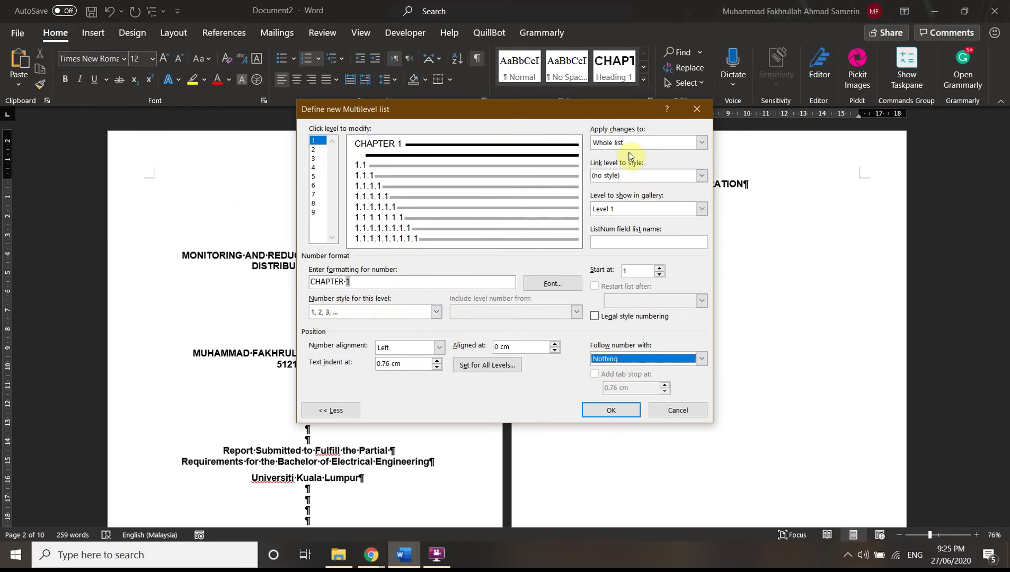
Link level 1 of the new multilevel list to the Heading 1 style
click(633, 175)
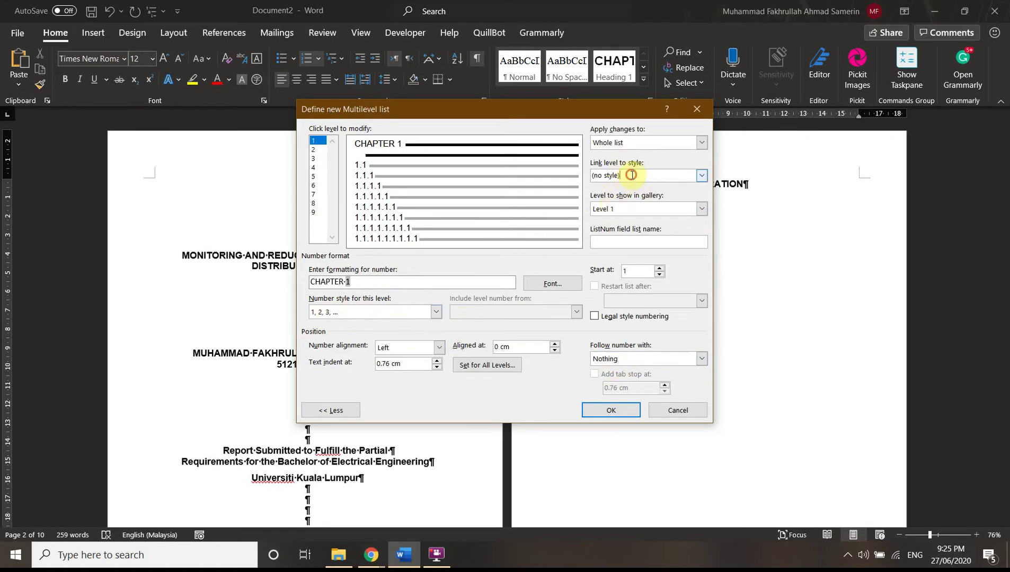
click(701, 177)
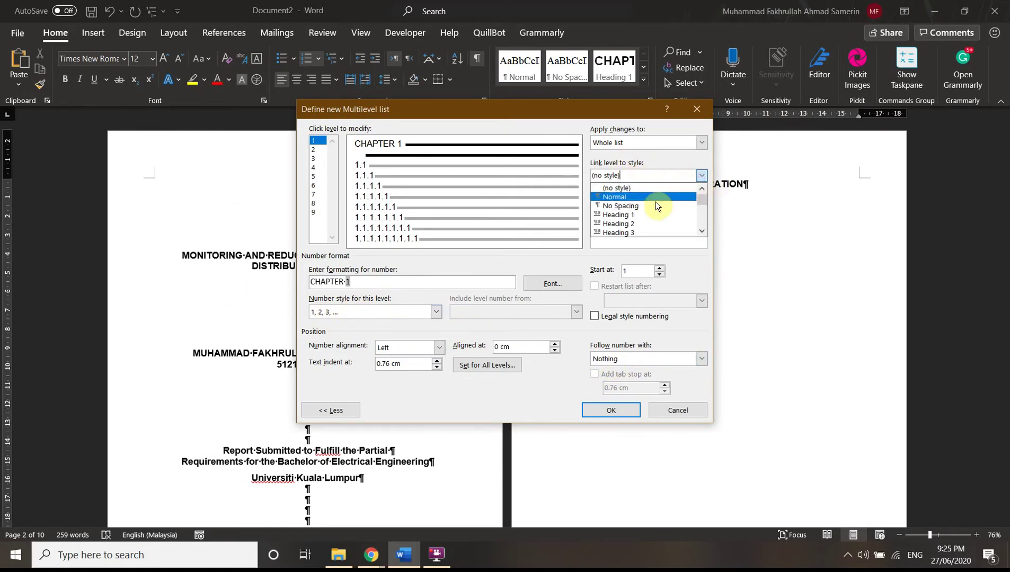
click(624, 215)
Link level 2 of the multilevel list to the Heading 2 style
click(313, 149)
click(314, 167)
click(313, 159)
click(314, 150)
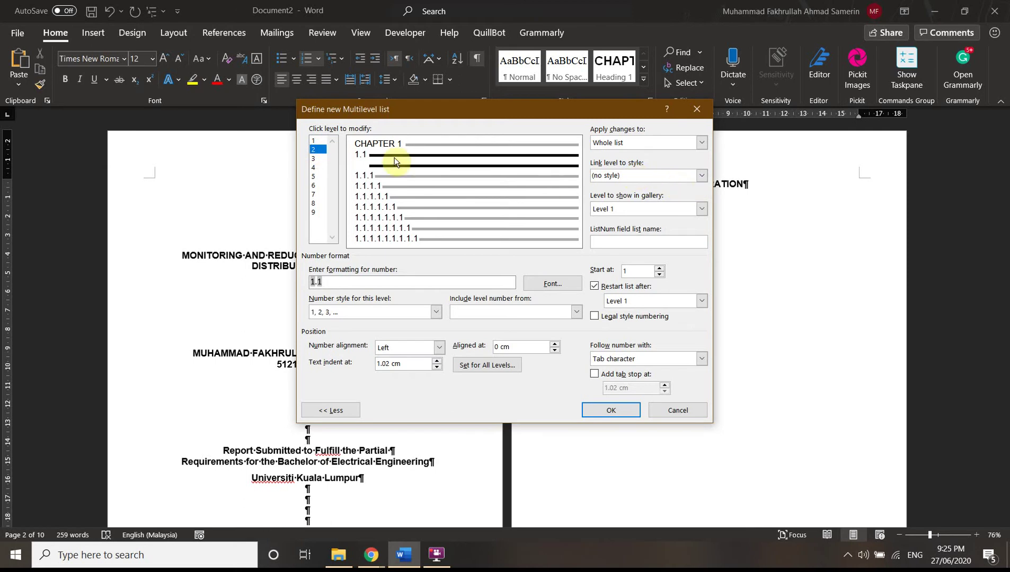
click(318, 141)
click(314, 149)
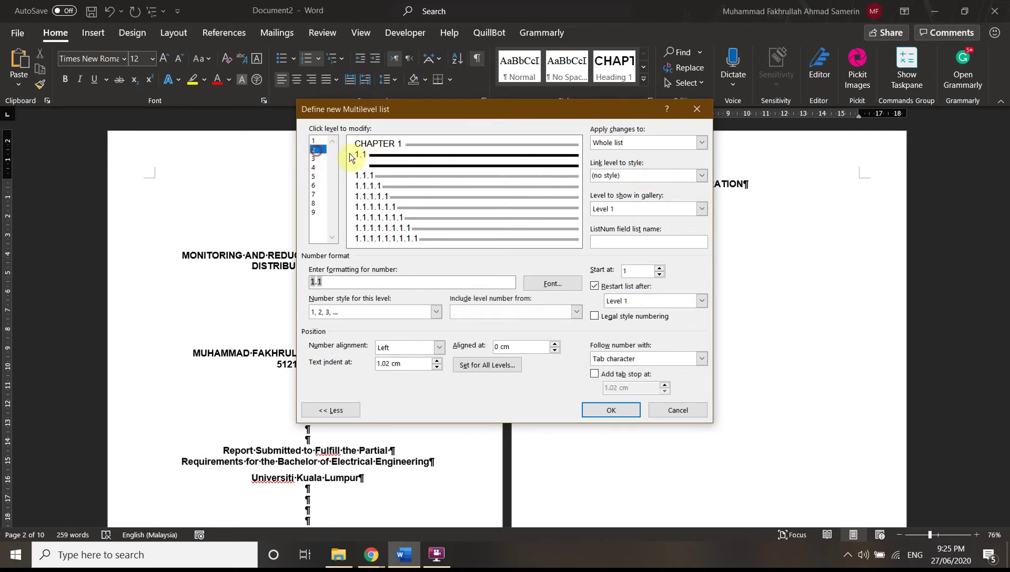
click(701, 176)
click(617, 223)
Link list level 3 to the Heading 3 style and level 4 to the Heading 4 style
click(314, 158)
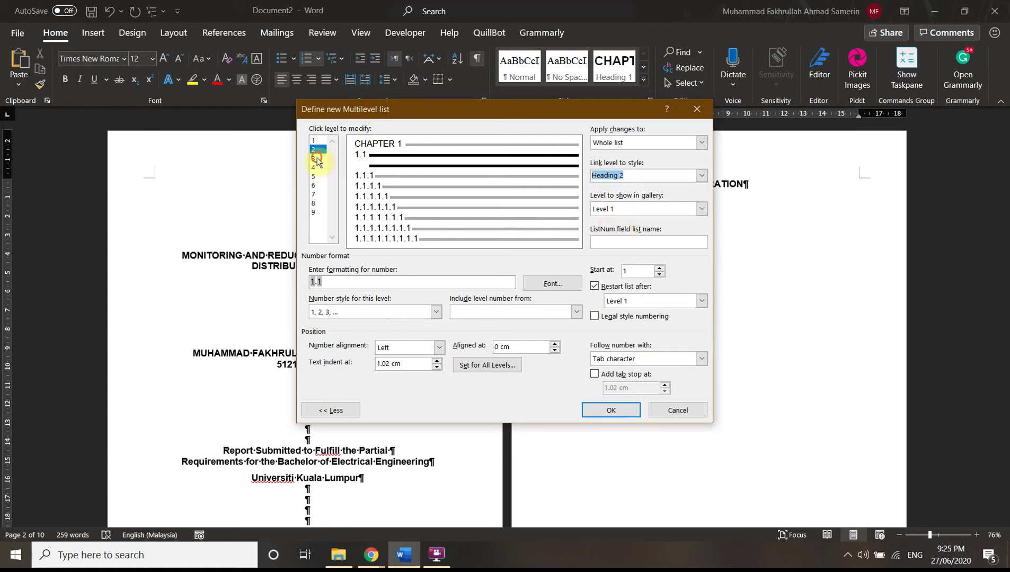
click(701, 175)
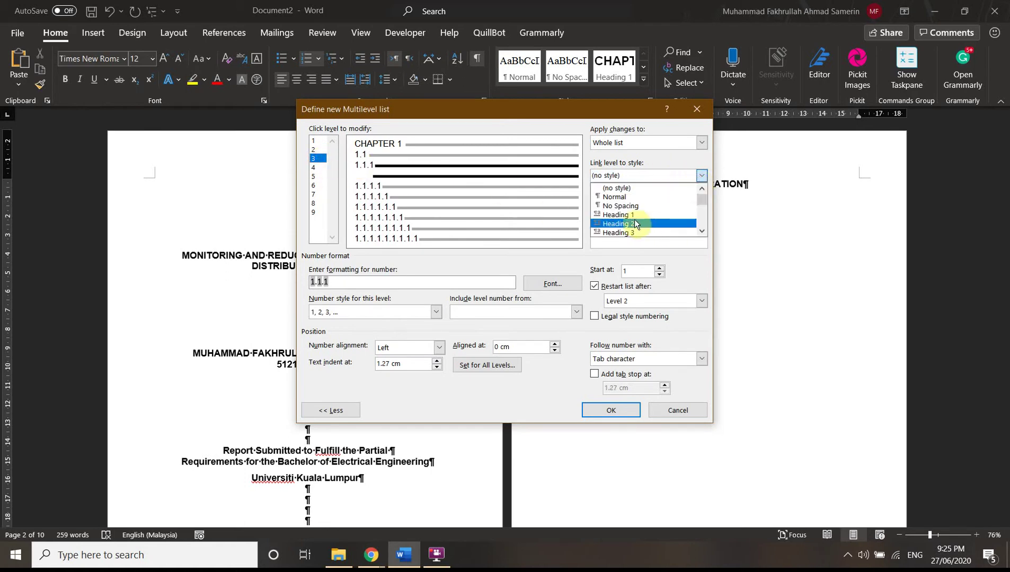
click(619, 232)
click(313, 168)
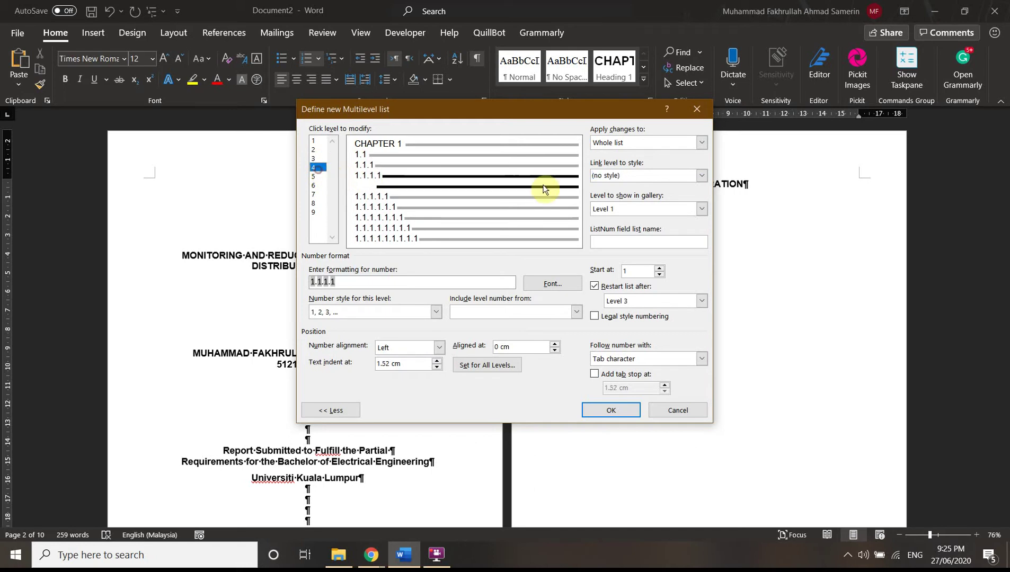
click(700, 175)
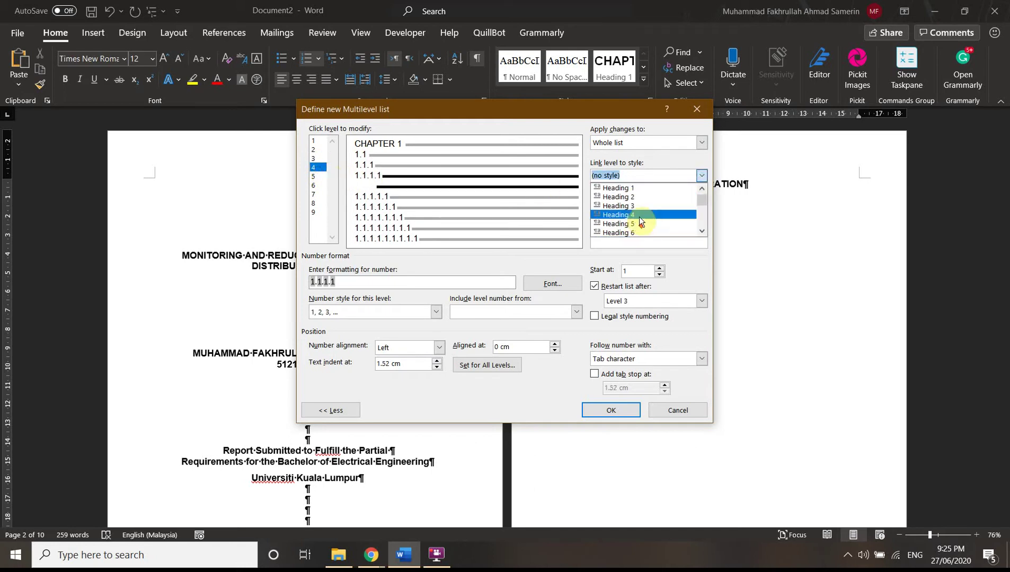
click(640, 211)
Link list level 5 to the Heading 5 style and recheck the settings of levels 1 and 2
click(314, 177)
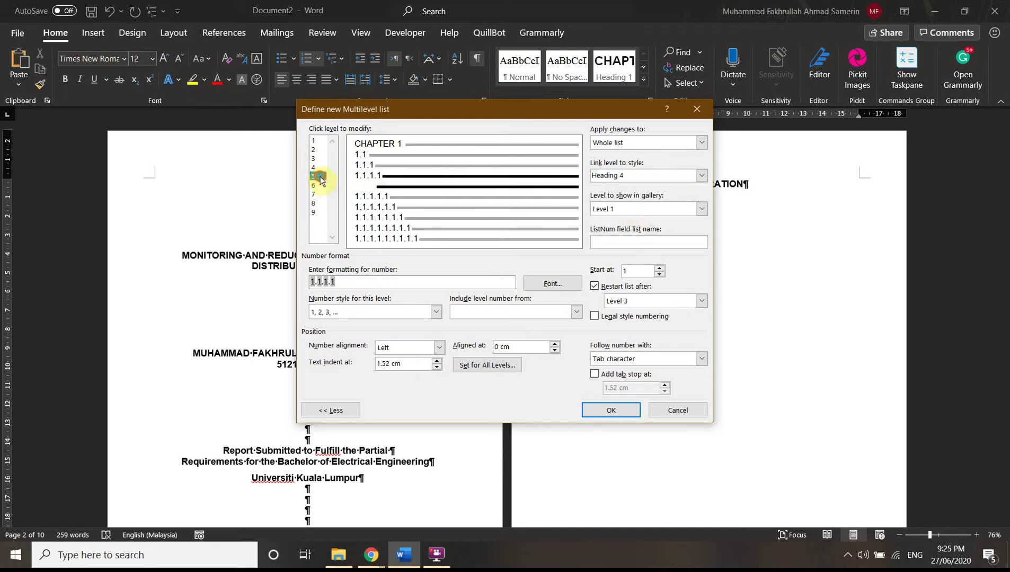
click(701, 176)
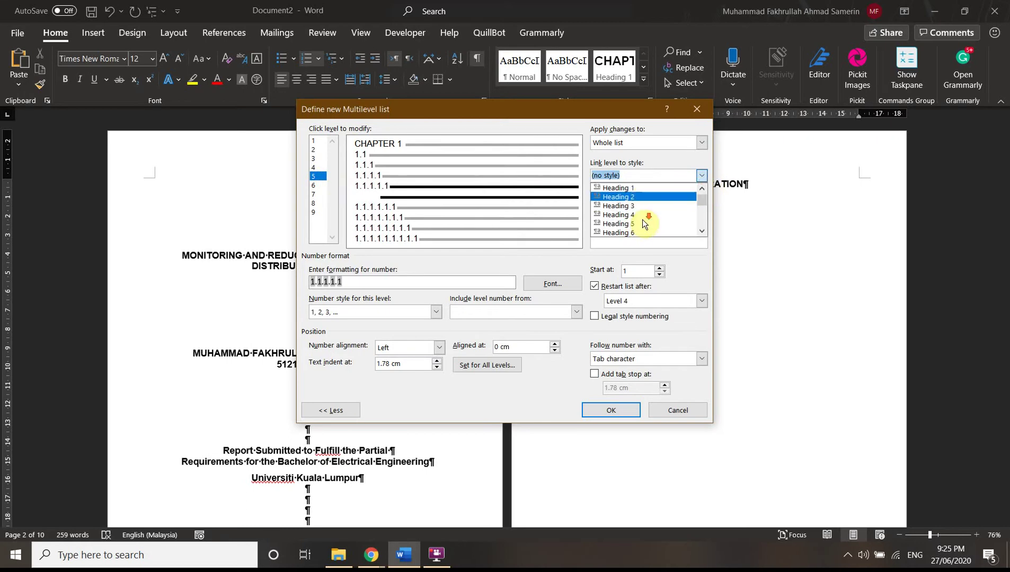
click(620, 196)
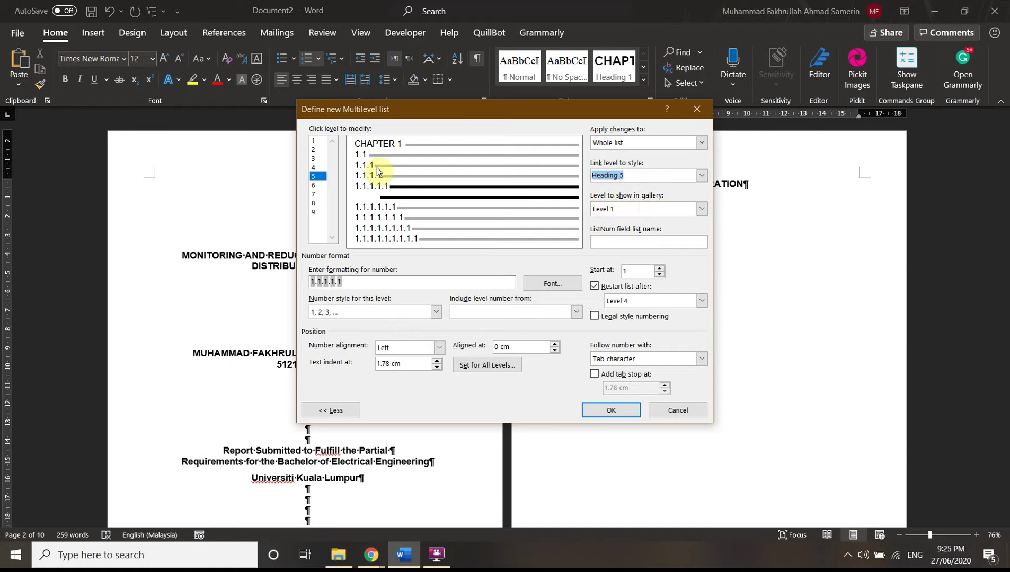
click(321, 141)
click(317, 150)
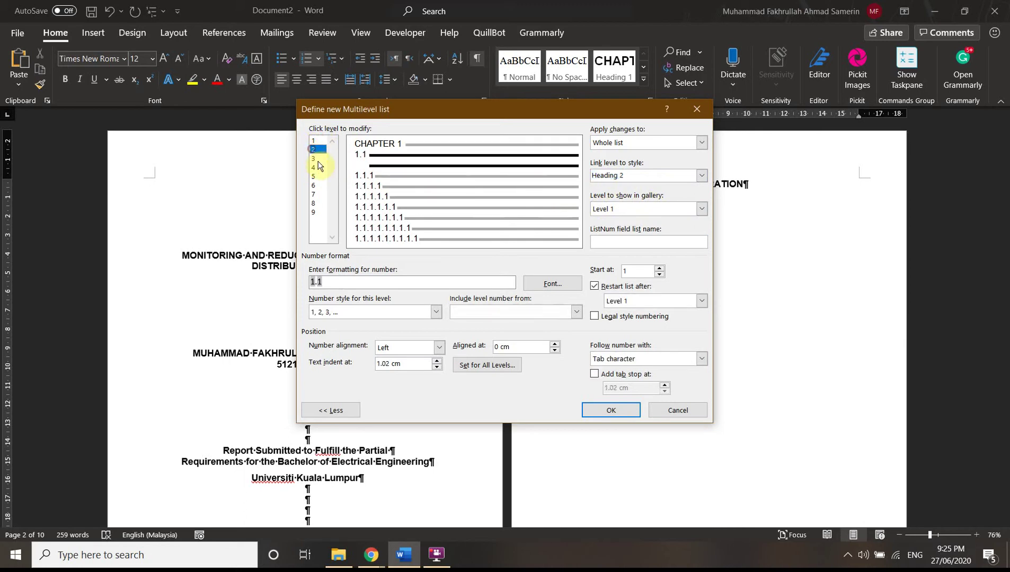
Review the style links of list levels 3, 4, 5 and 1, and accept the new multilevel list definition
click(318, 159)
click(318, 168)
click(318, 177)
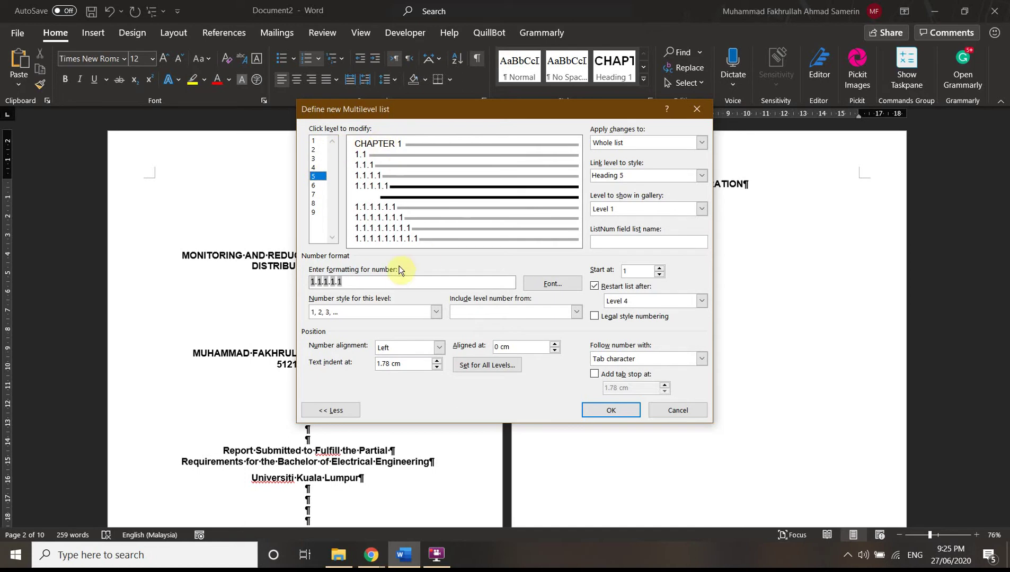
click(318, 141)
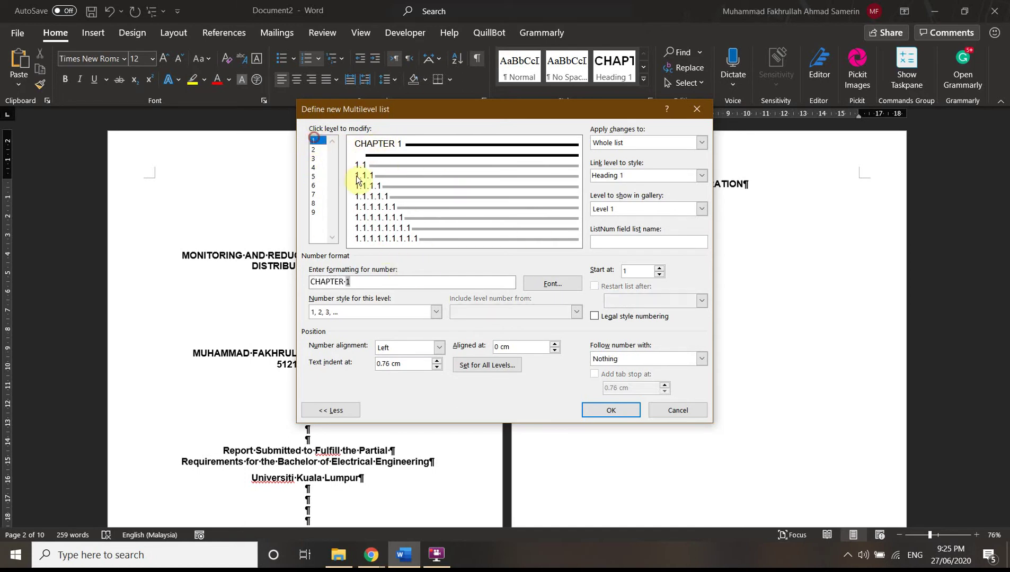
click(611, 410)
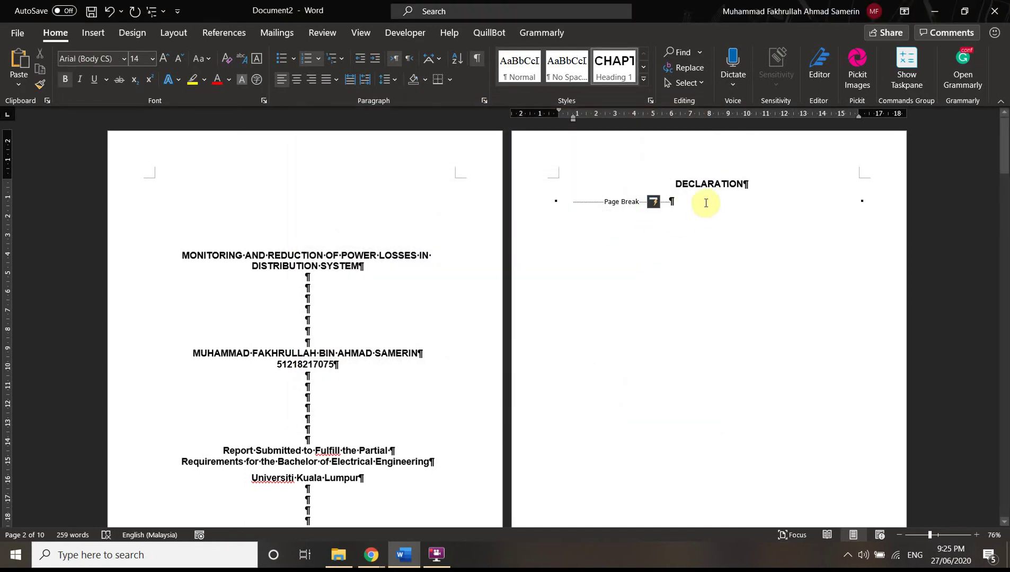
Look through the front-matter titles from DECLARATION to LIST OF FIGURES
click(615, 281)
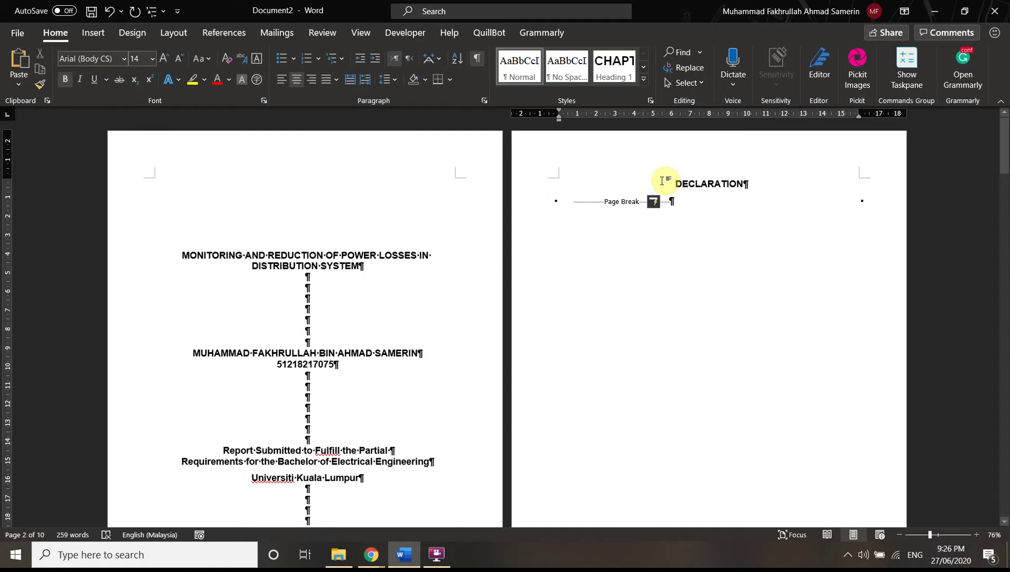
drag(672, 182, 739, 199)
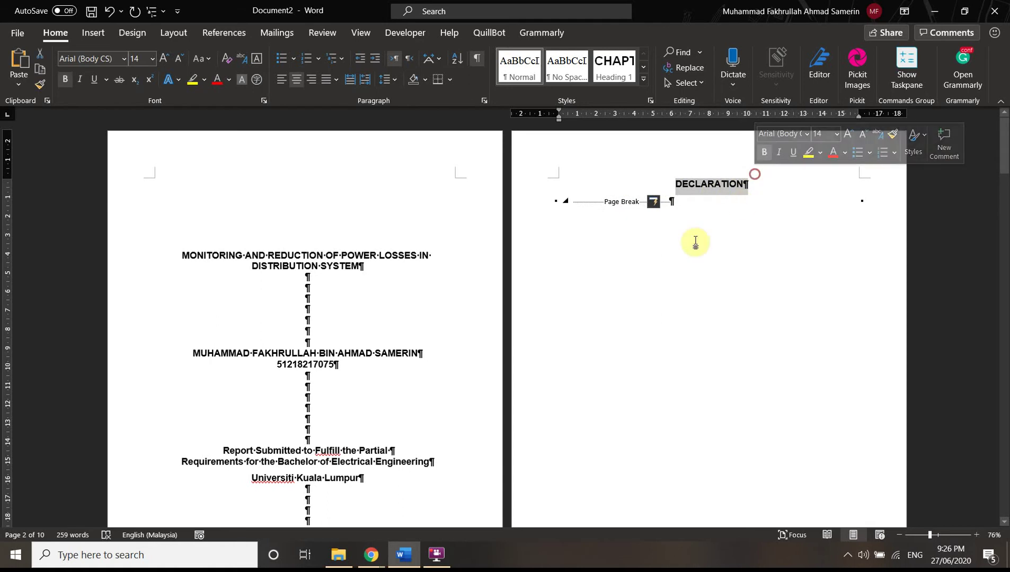
scroll(308, 466, down, 10)
scroll(646, 363, down, 10)
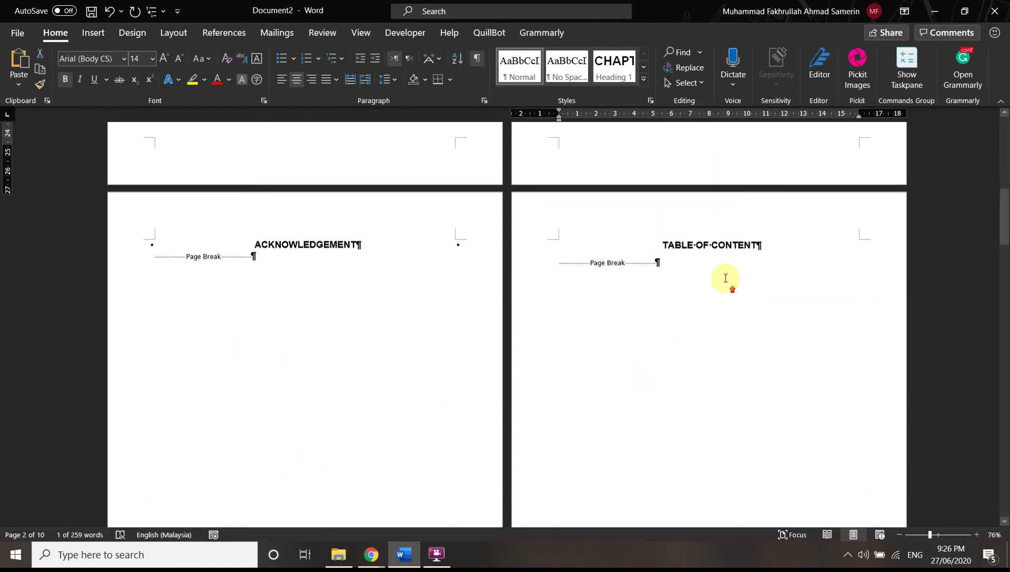
scroll(728, 347, up, 18)
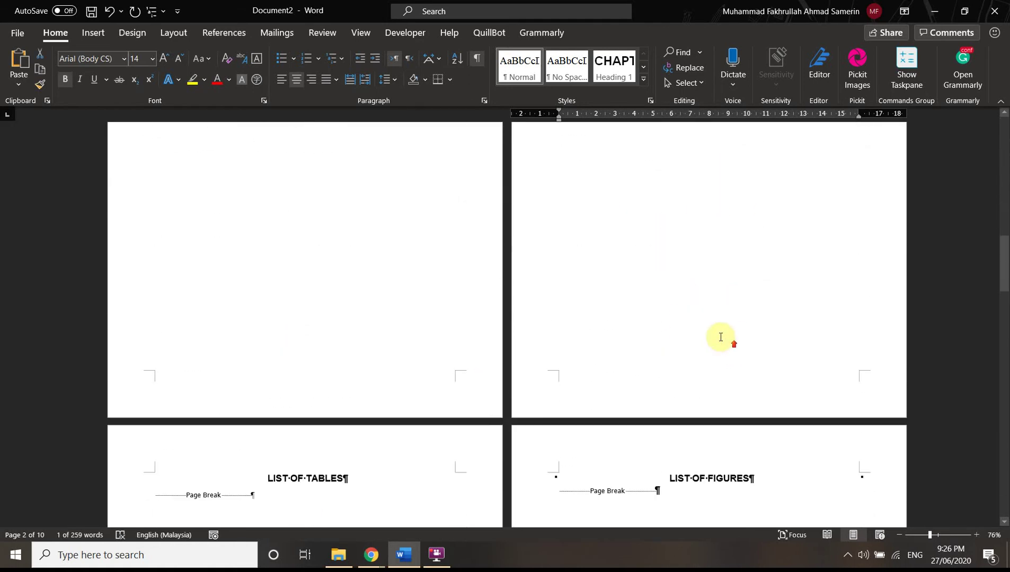
scroll(723, 301, up, 3)
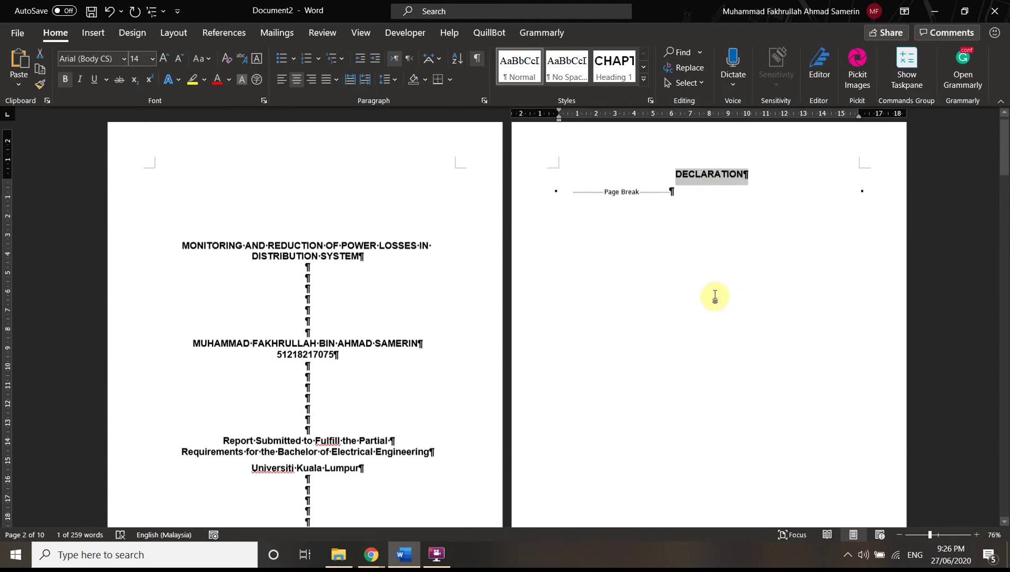
Apply the Heading 1 style to the DECLARATION title
click(671, 187)
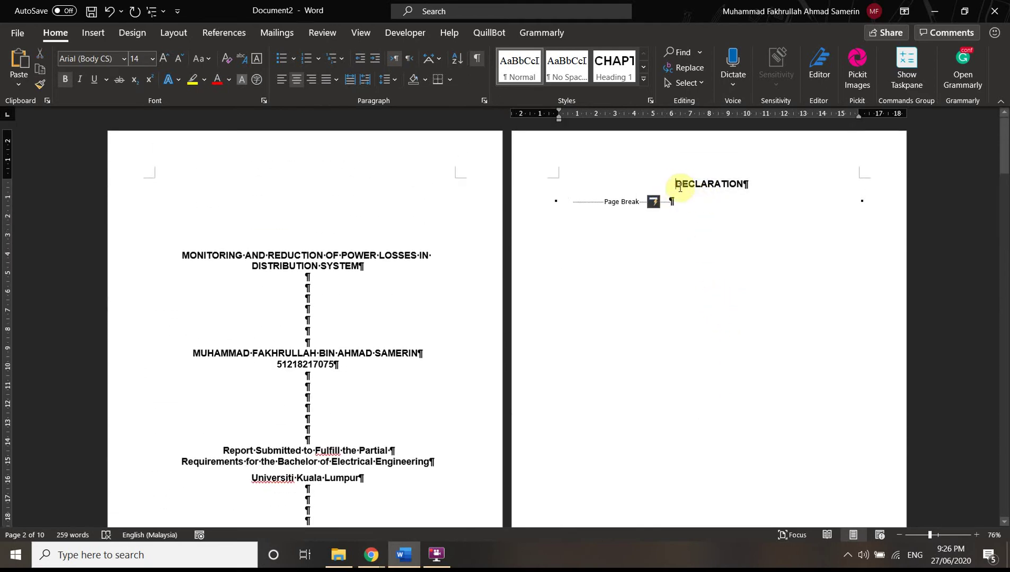
click(719, 183)
drag(679, 189, 778, 174)
click(709, 186)
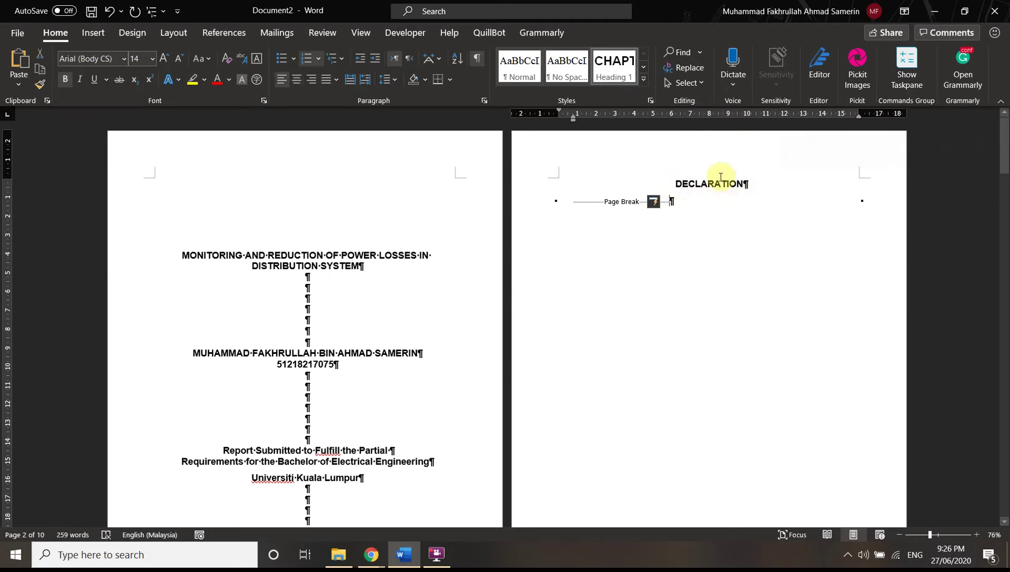
triple_click(709, 183)
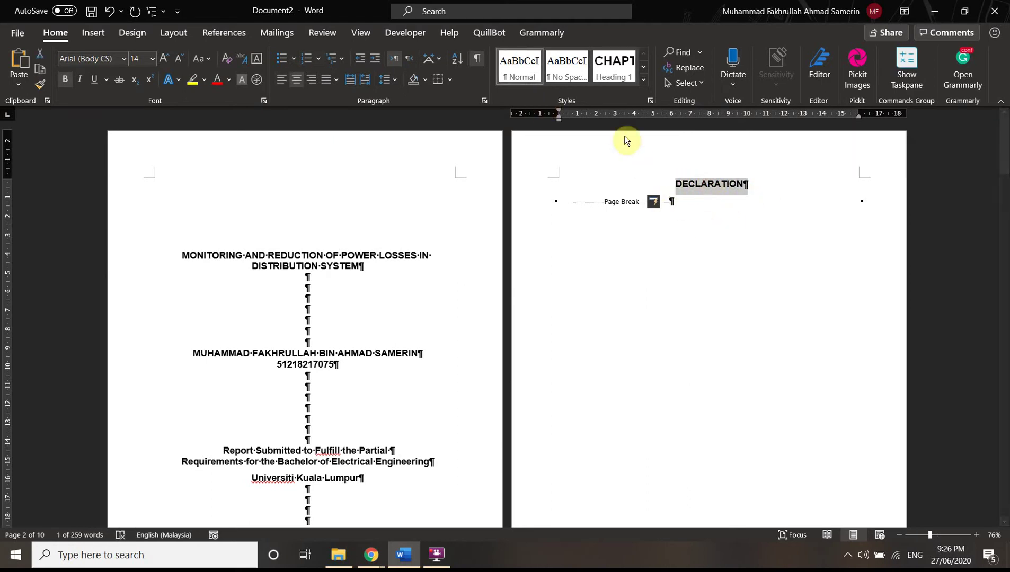
click(643, 67)
click(644, 55)
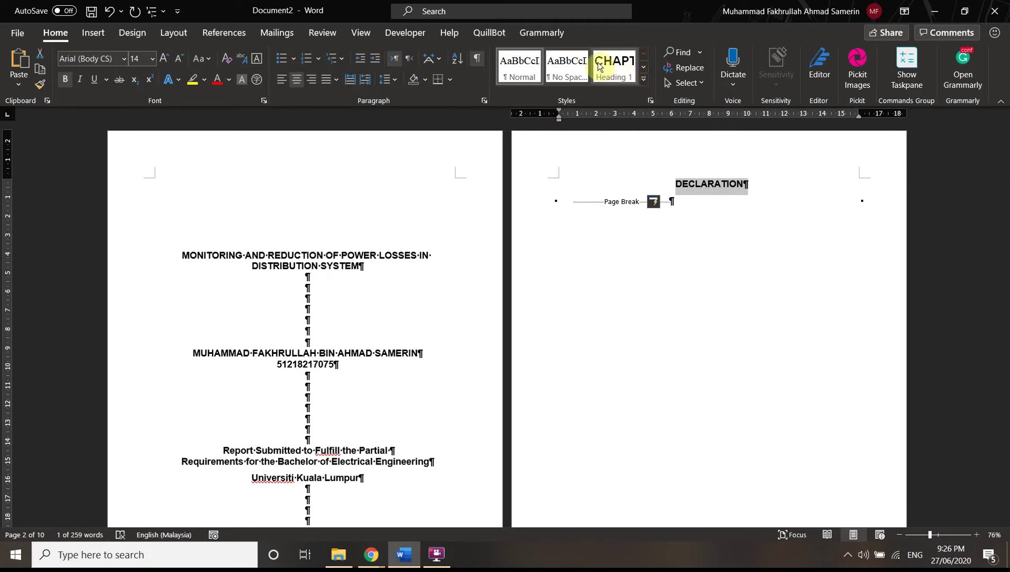
click(621, 78)
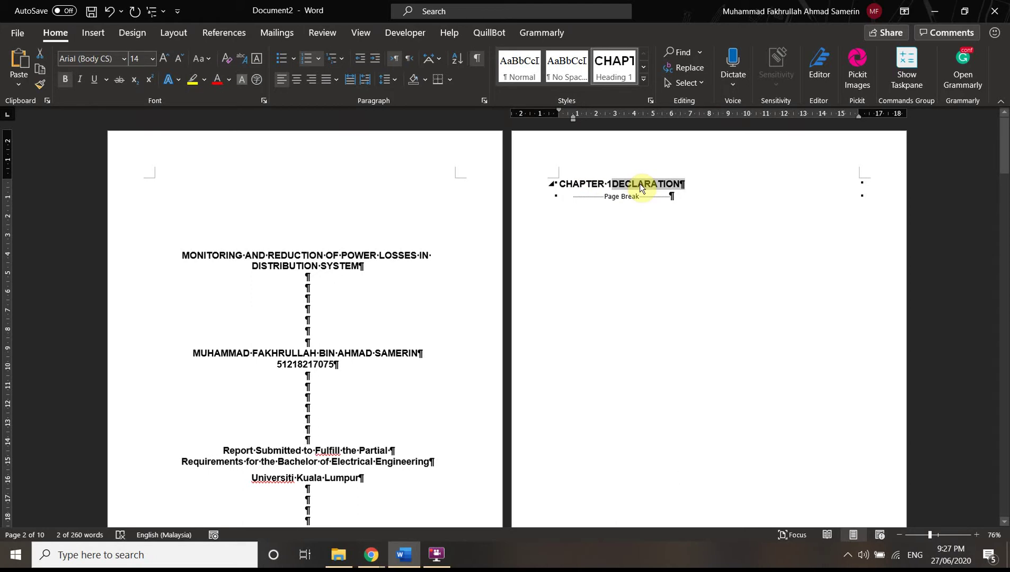
Remove the chapter number from the DECLARATION heading and centre the heading
click(613, 185)
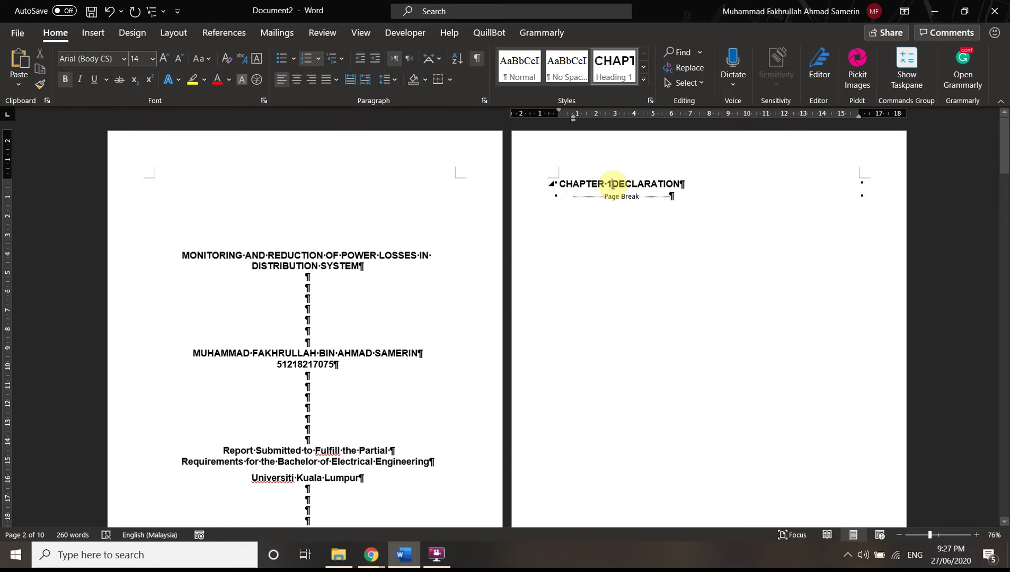
key(BackSpace)
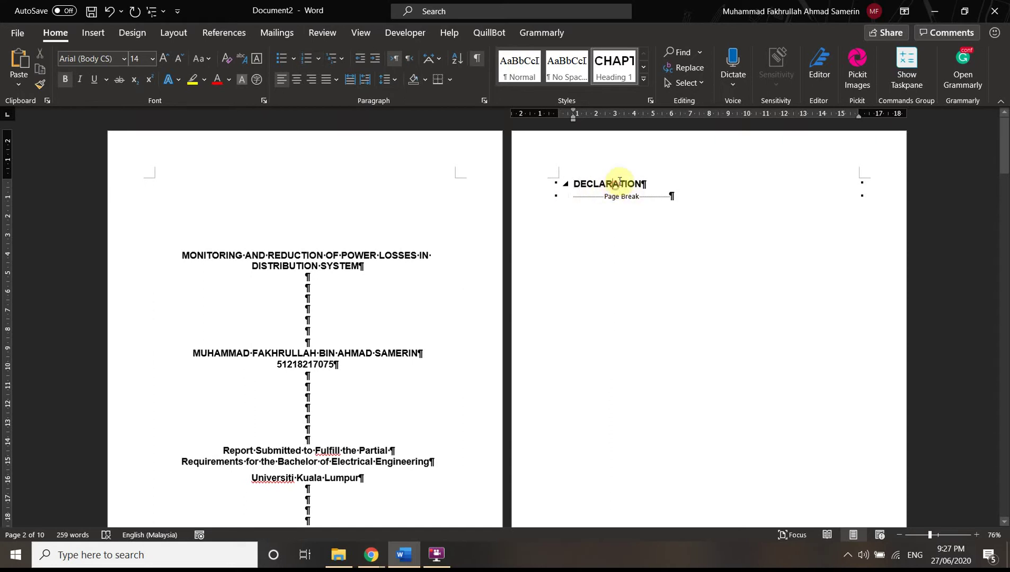
click(613, 184)
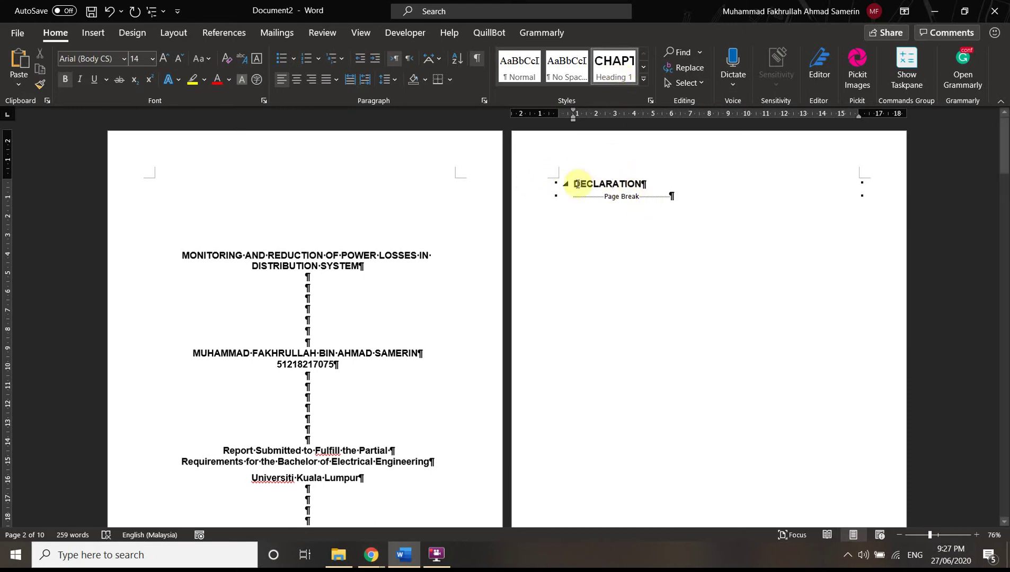
click(296, 79)
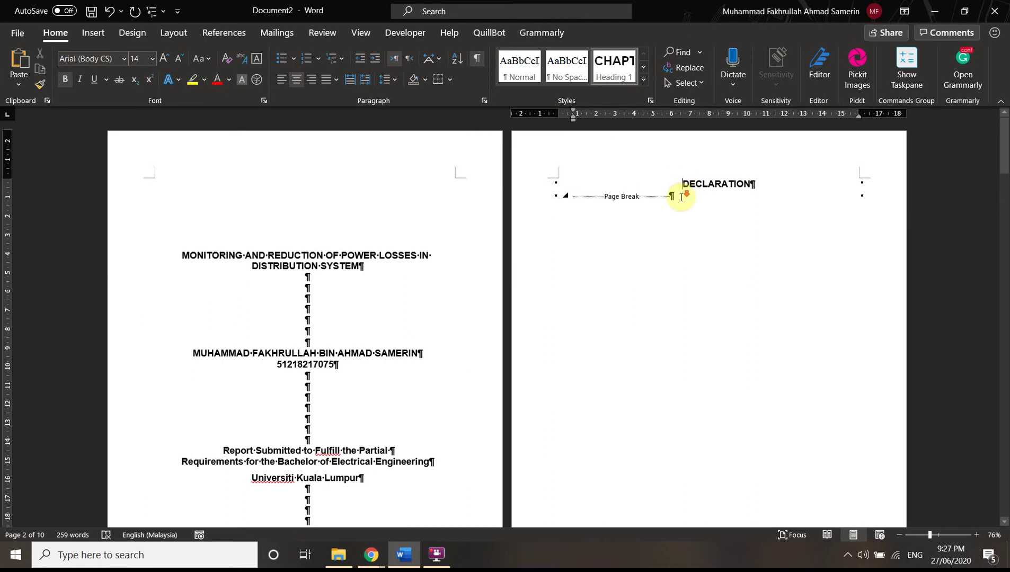
Review the Heading 1 style's formatting settings with the ACKNOWLEDGEMENT title as the target, leaving them as they are
scroll(635, 239, down, 8)
click(316, 371)
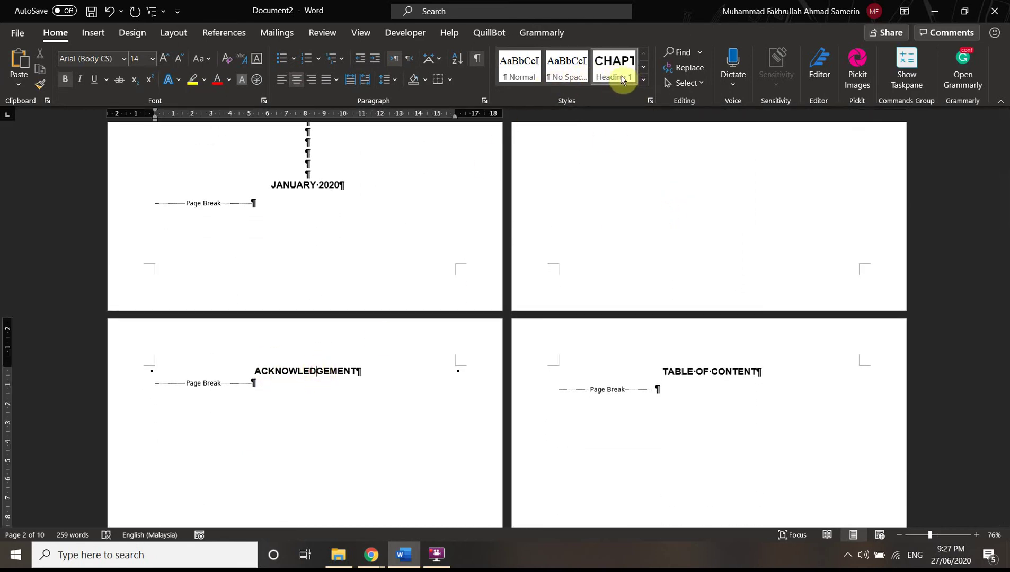
click(645, 67)
click(644, 54)
right_click(620, 75)
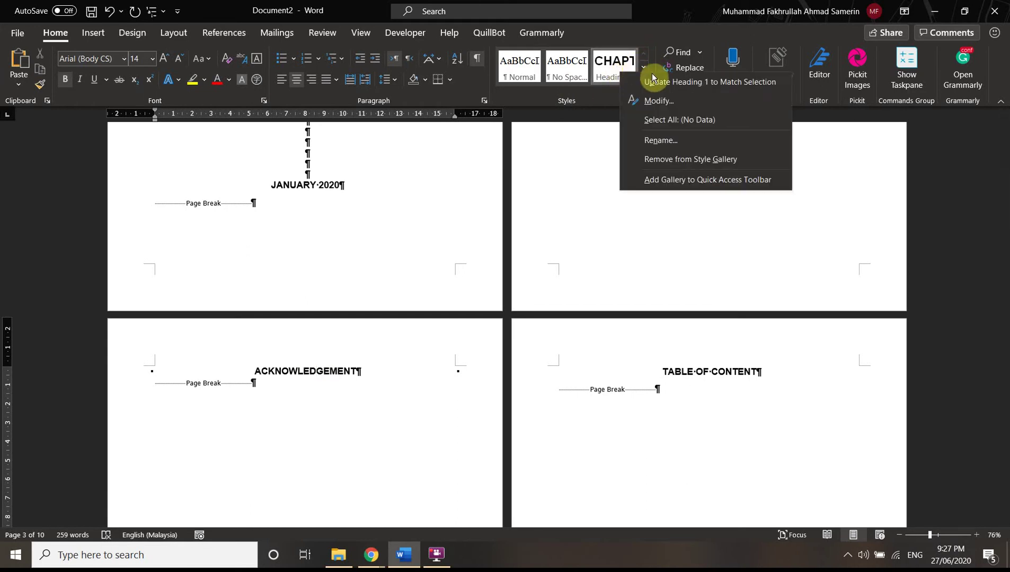
click(650, 99)
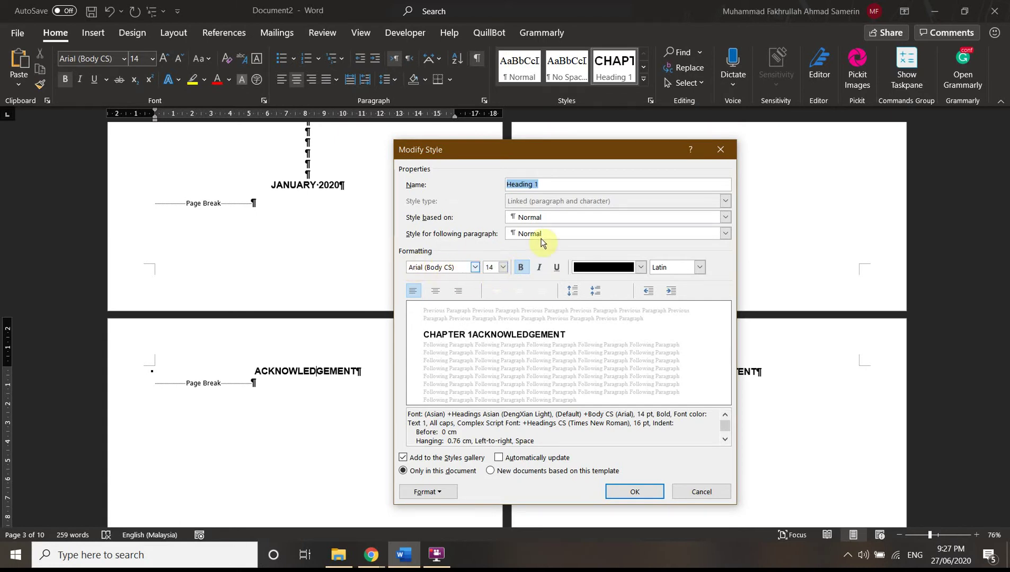
click(636, 491)
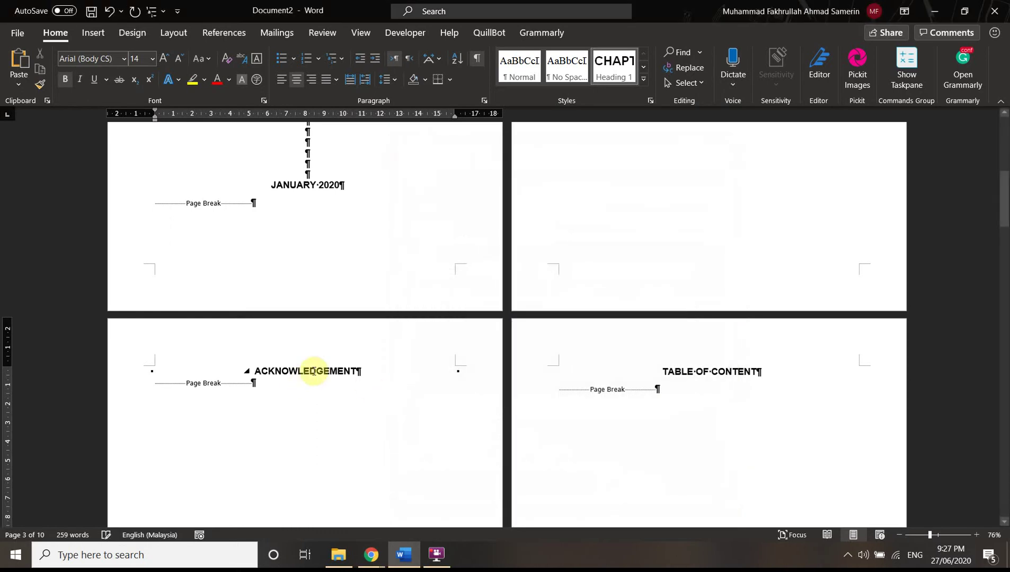
Format the ACKNOWLEDGEMENT title as a centred Heading 1 without a chapter number
click(614, 66)
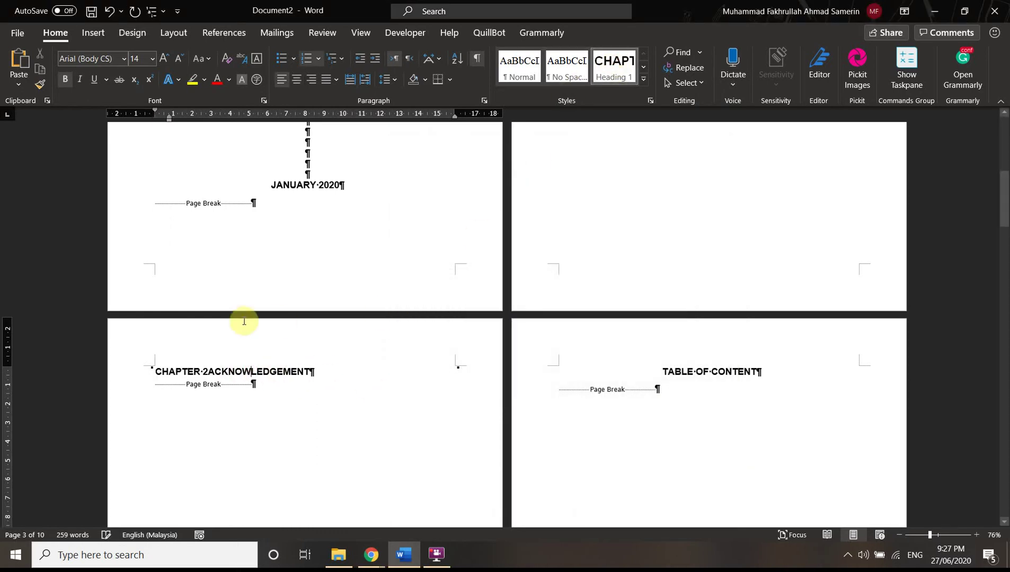
click(210, 371)
key(BackSpace)
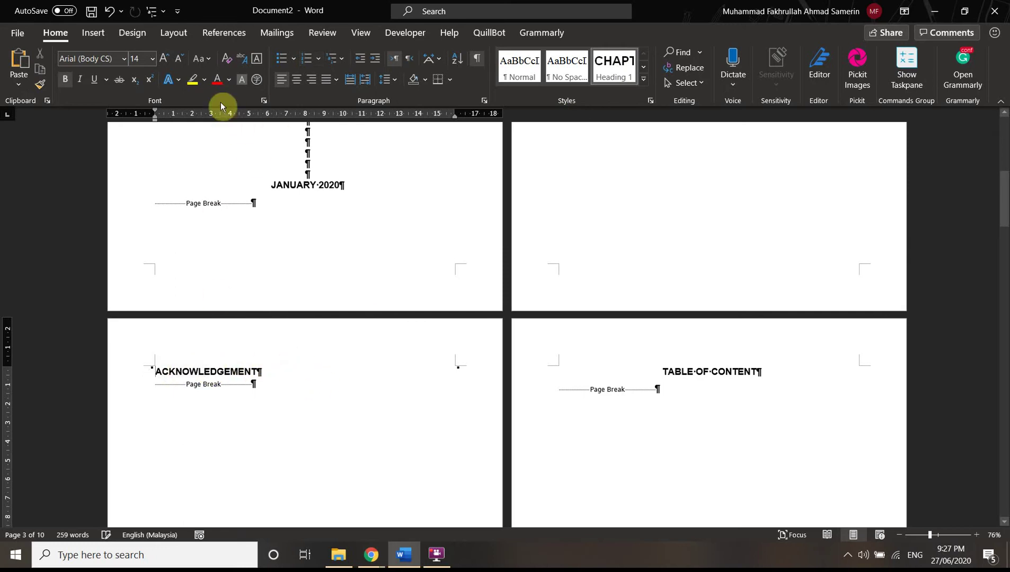
click(298, 79)
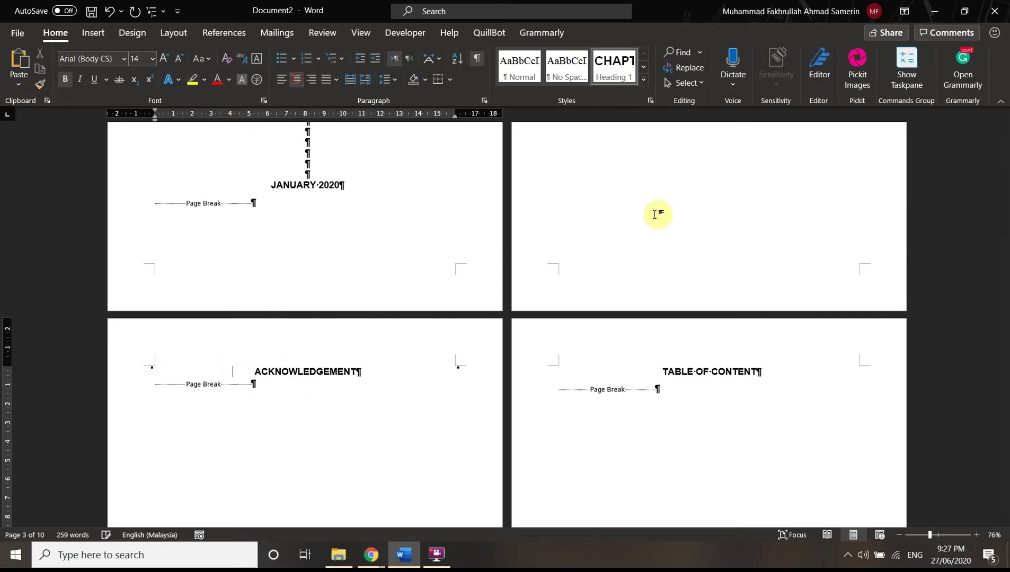
click(717, 367)
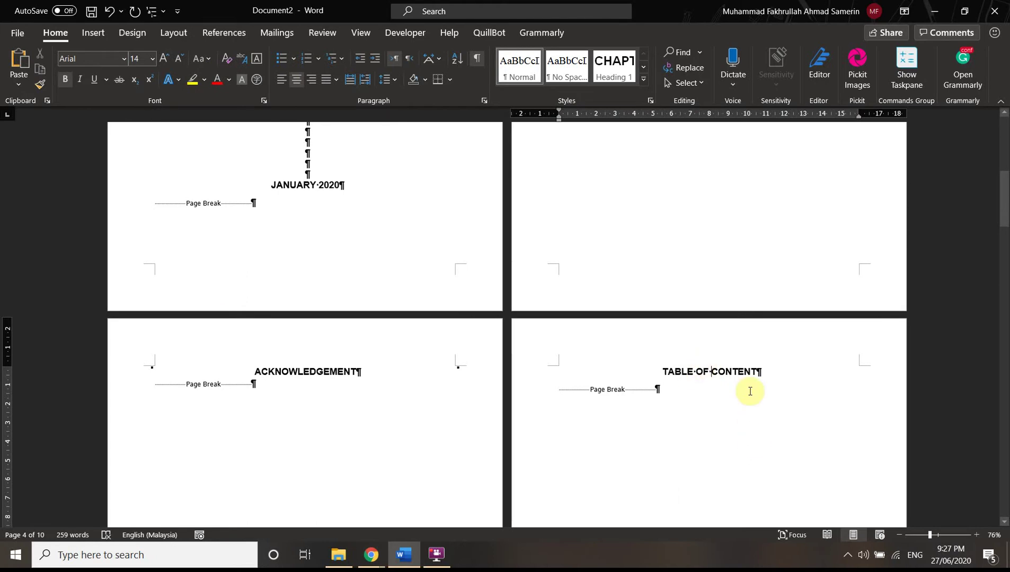
drag(657, 371, 728, 377)
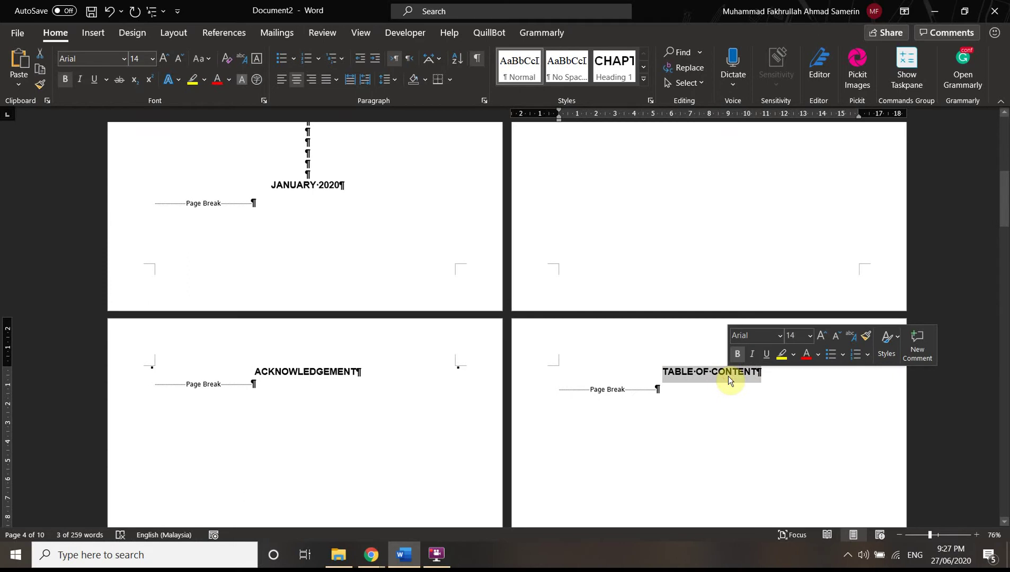
click(664, 371)
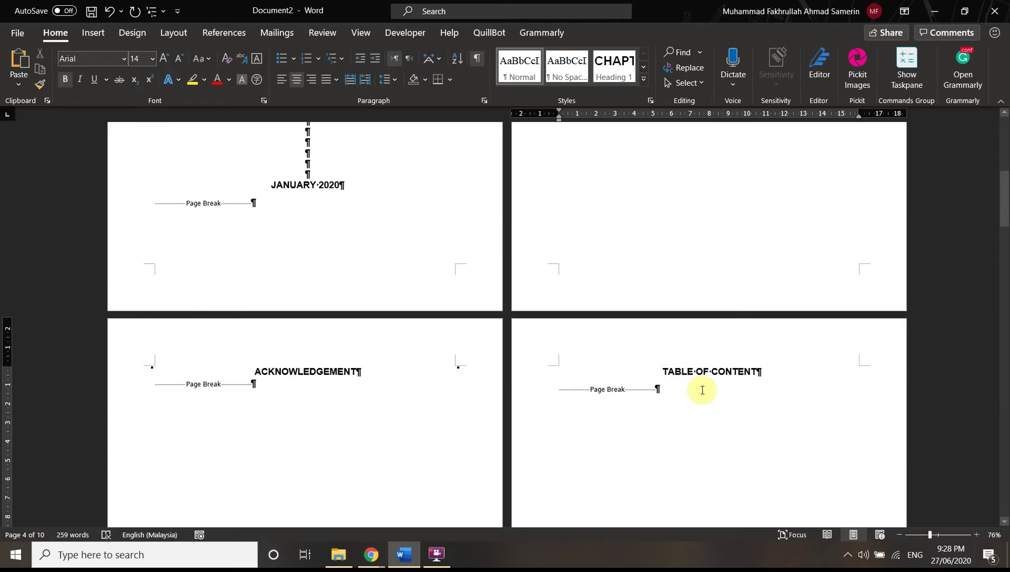
Format the LIST OF TABLES title as a centred Heading 1 without a chapter number
scroll(702, 391, down, 10)
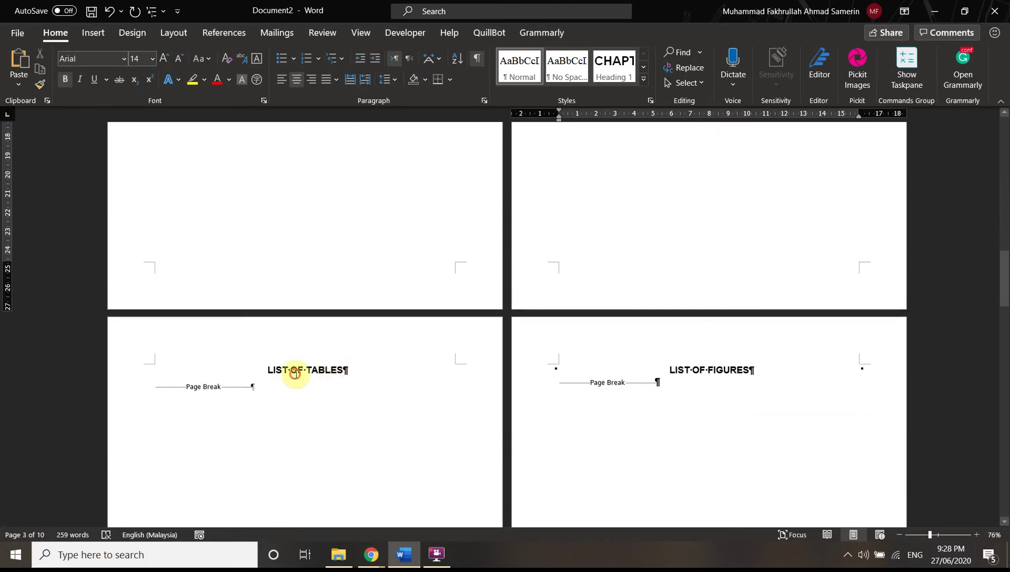
click(295, 373)
click(614, 67)
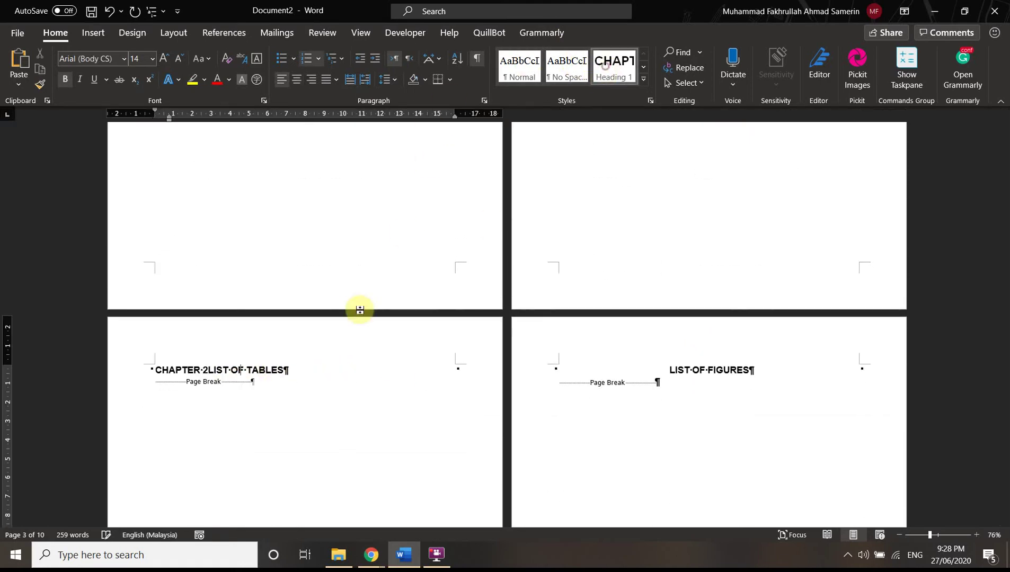
click(207, 370)
key(Delete)
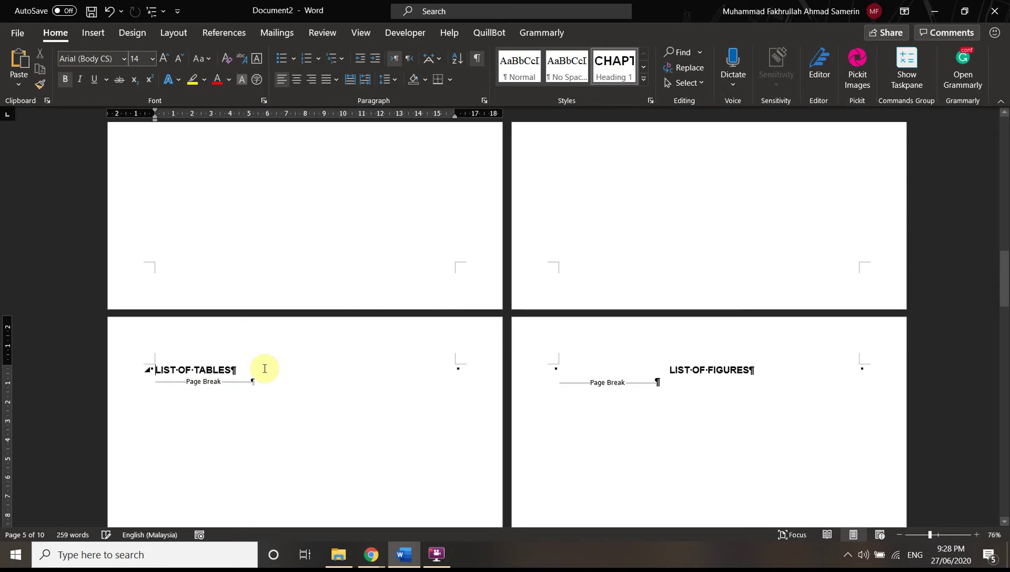
click(297, 79)
Format the LIST OF FIGURES title as a centred Heading 1 without a chapter number
click(714, 384)
click(614, 75)
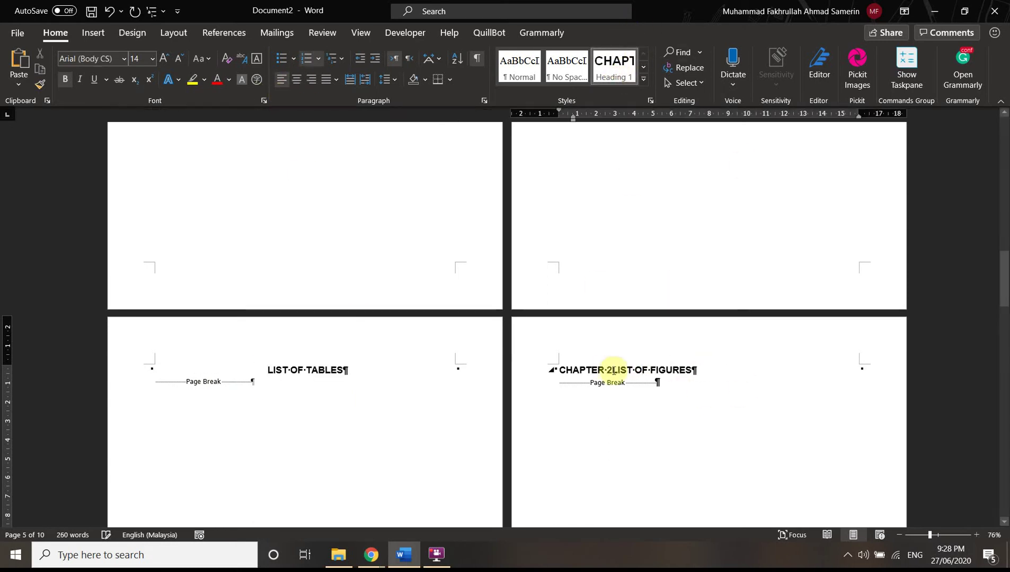
click(610, 370)
key(Delete)
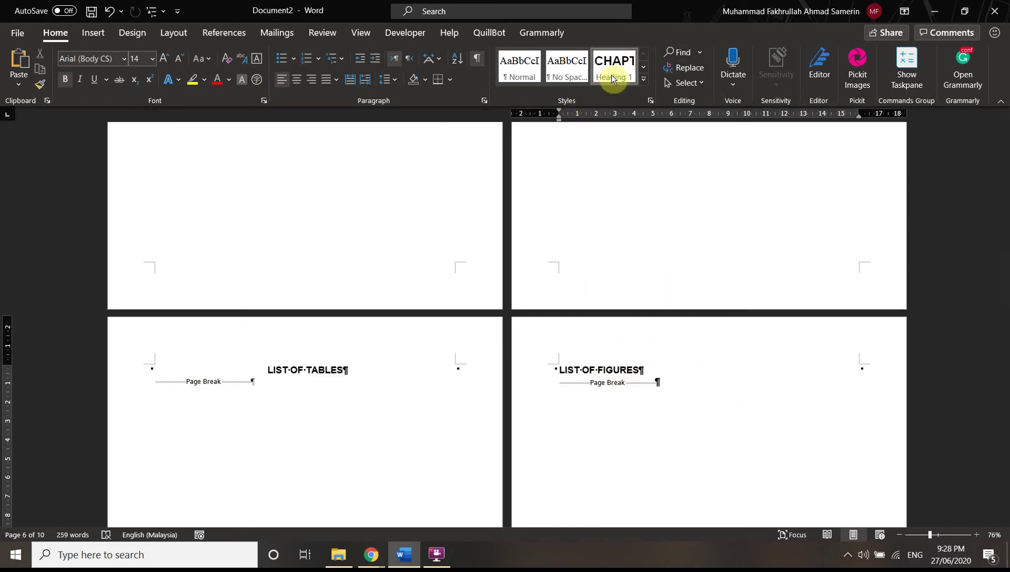
click(296, 80)
Go back through the front-matter pages and check the formatting of the ACKNOWLEDGEMENT heading
scroll(604, 349, up, 20)
scroll(406, 230, up, 10)
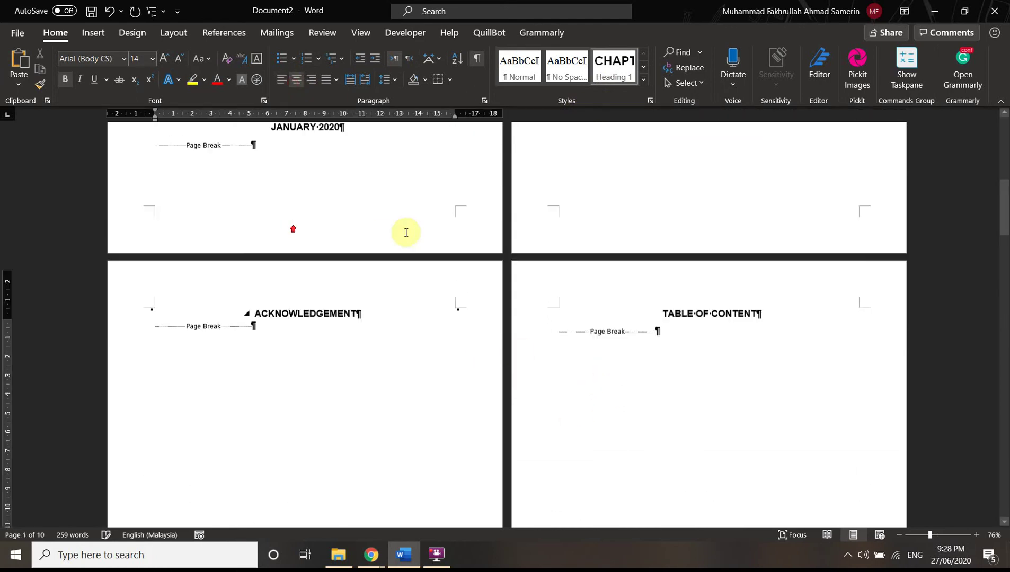
scroll(575, 332, down, 8)
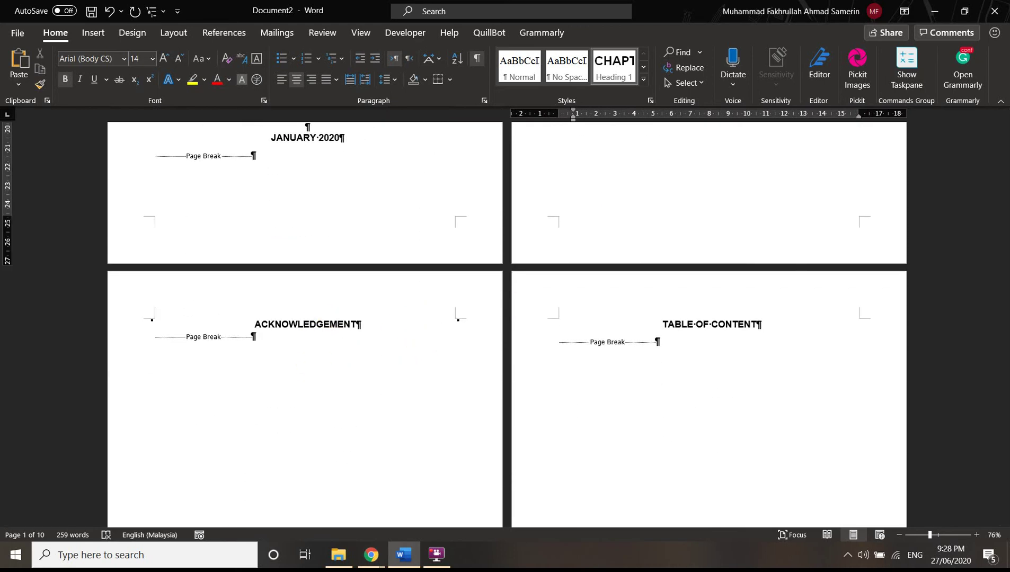
click(299, 322)
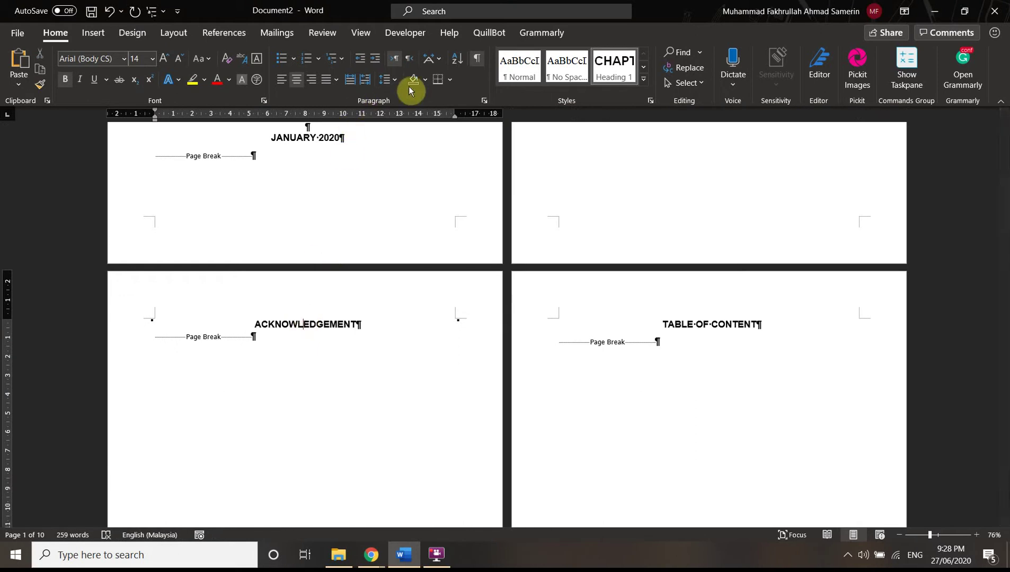
Reapply Heading 1 to the ACKNOWLEDGEMENT title, remove its chapter number and centre it
click(614, 66)
click(209, 323)
key(BackSpace)
click(297, 79)
Apply Heading 1 to the DECLARATION title, remove its chapter number and centre it
scroll(498, 188, up, 2)
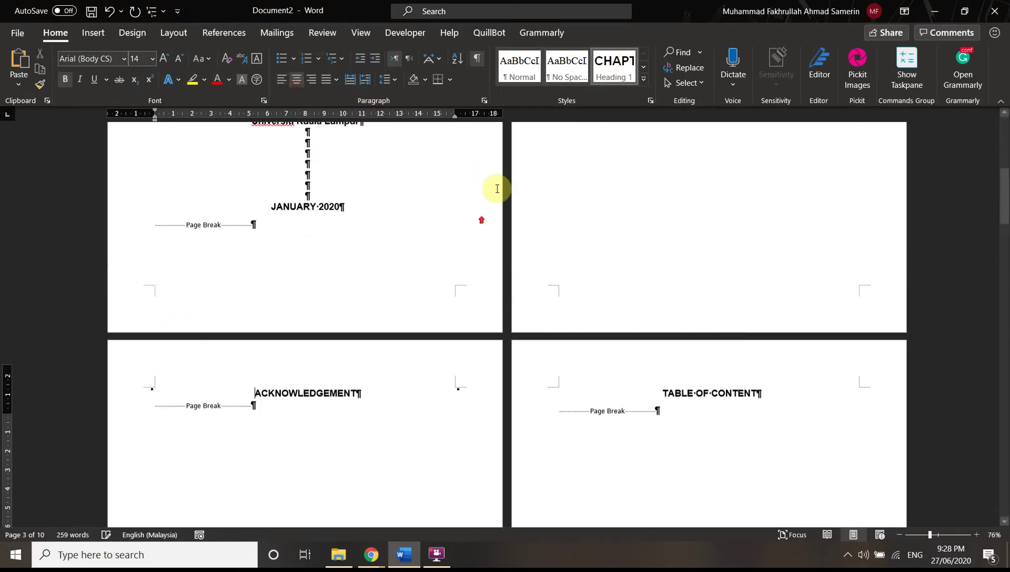
scroll(575, 239, up, 6)
click(704, 160)
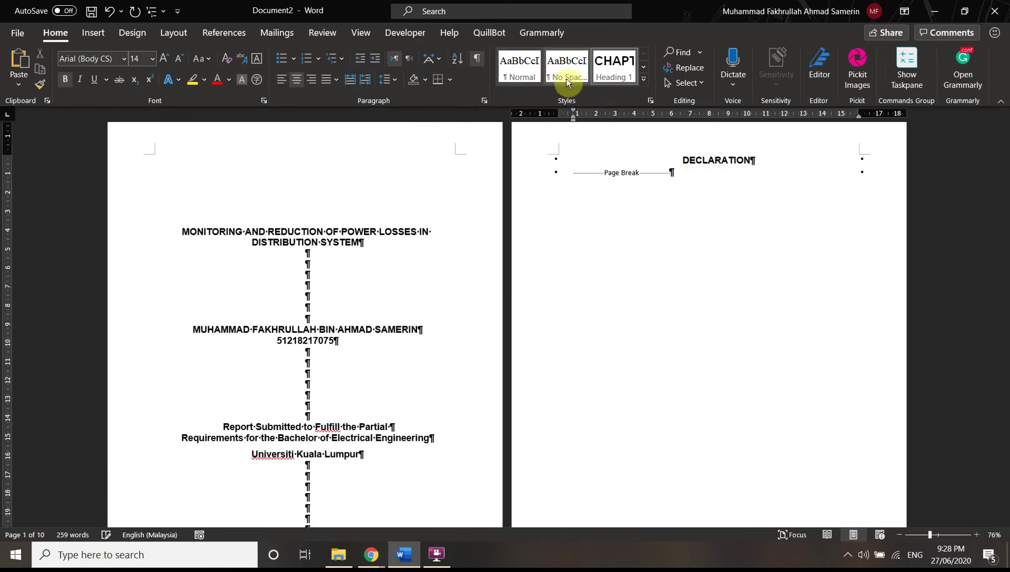
click(614, 67)
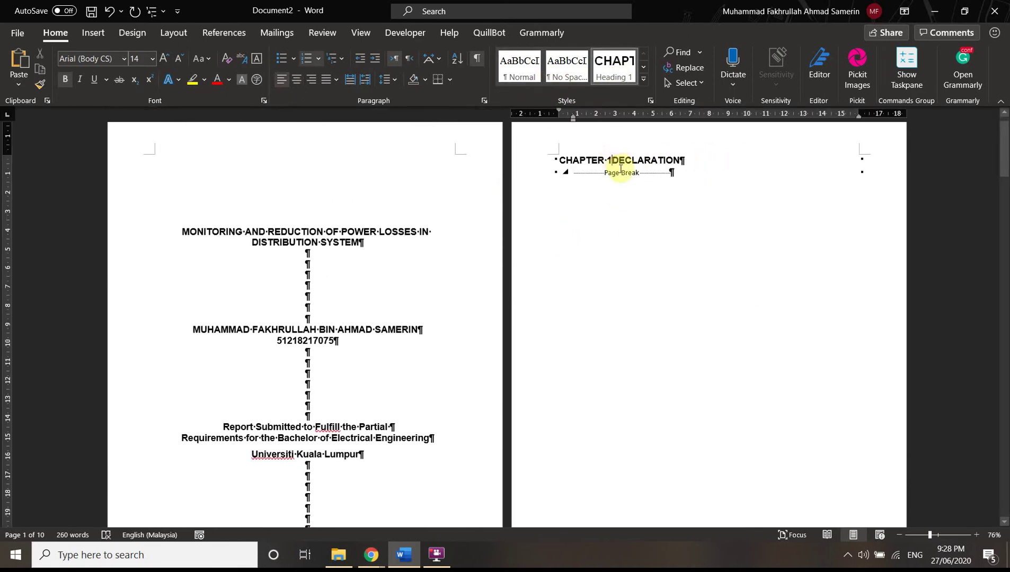
key(BackSpace)
click(296, 80)
Return to the ACKNOWLEDGEMENT title and make it a centred Heading 1 with the chapter number removed
scroll(547, 244, down, 1)
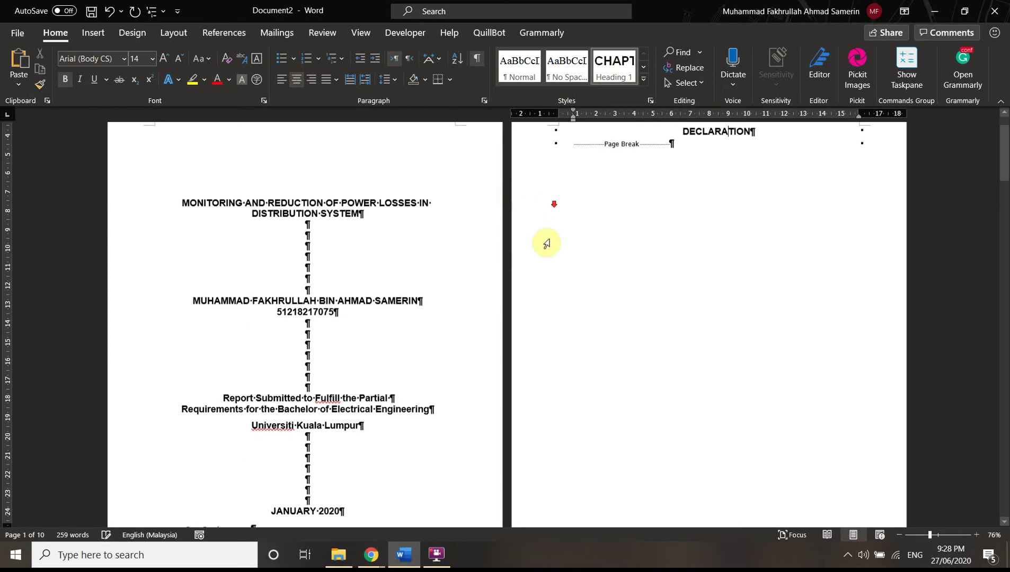
scroll(420, 354, down, 6)
click(300, 371)
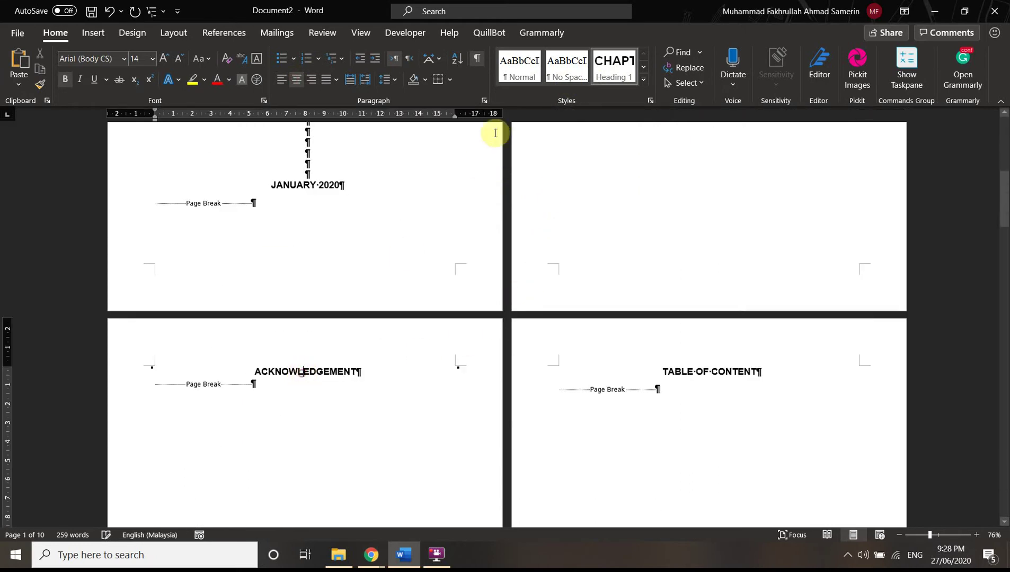
click(616, 64)
key(BackSpace)
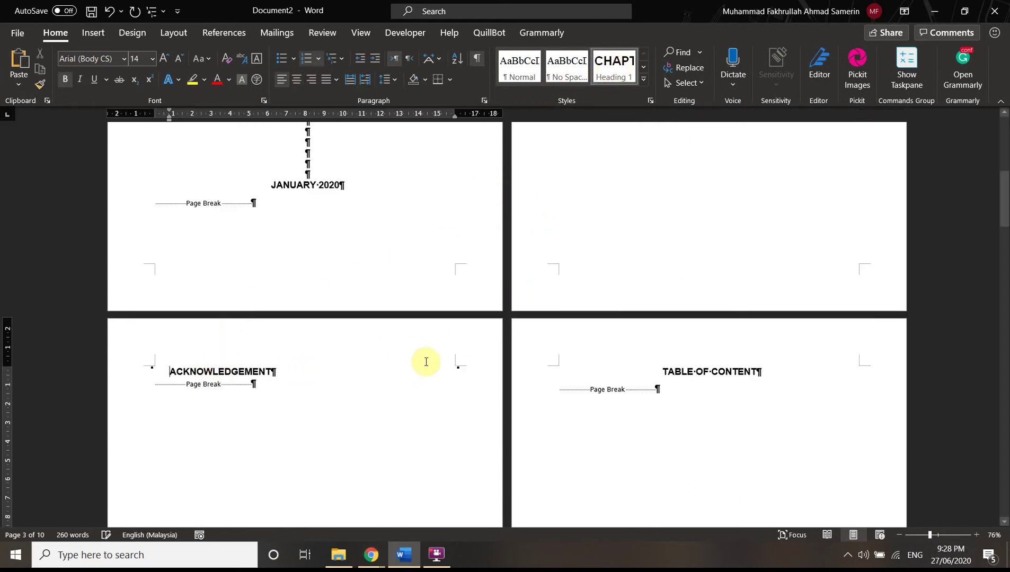
click(289, 78)
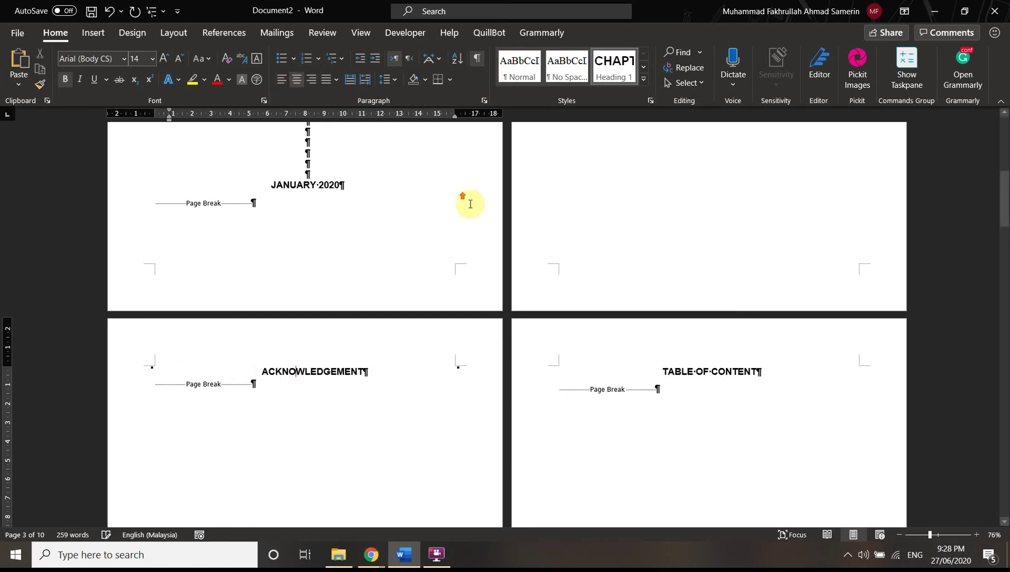
Try to add a line before the page break under DECLARATION and clear the page-break line's formatting
scroll(609, 239, up, 8)
click(572, 175)
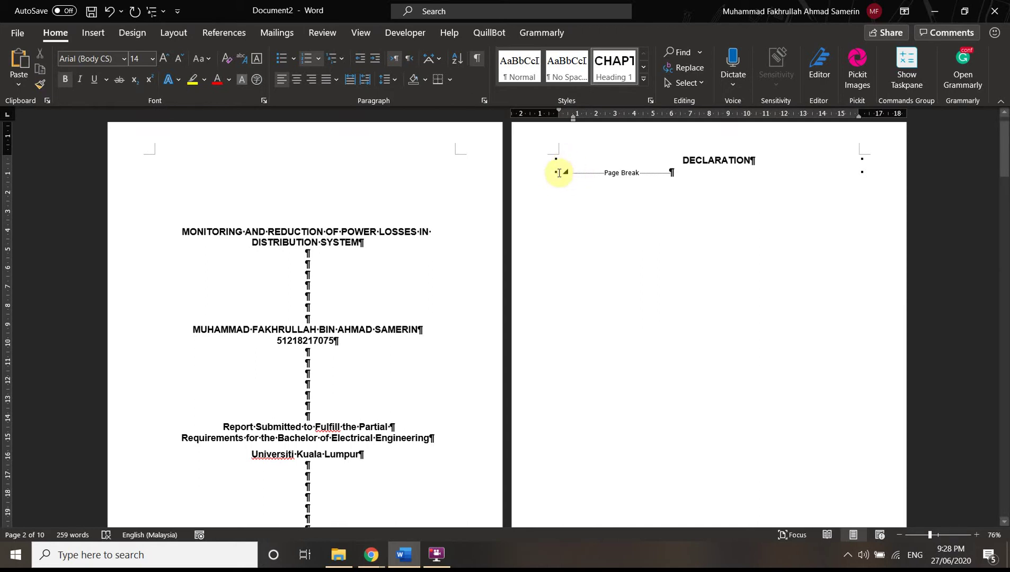
text(CHAPTER 1)
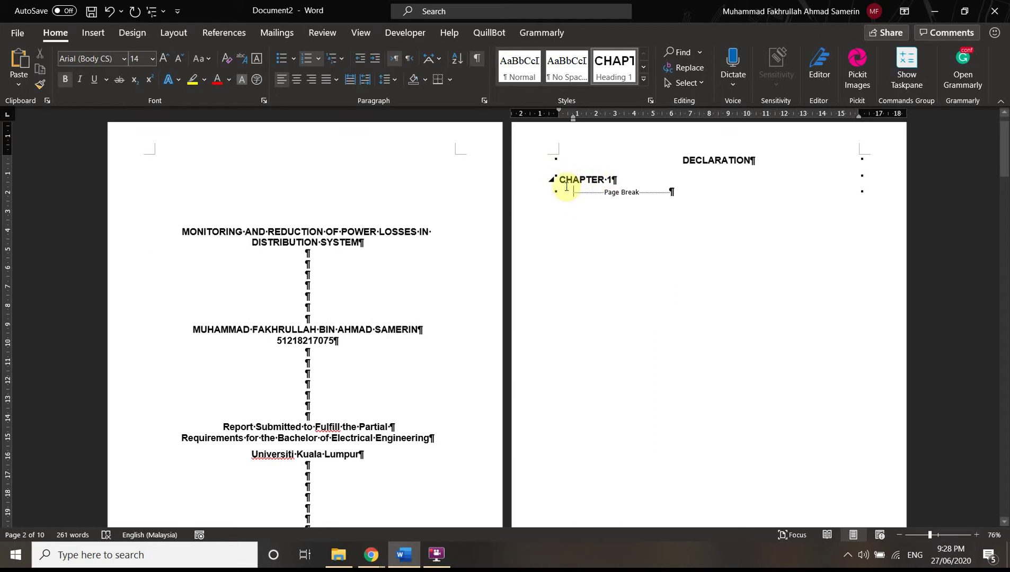
click(227, 56)
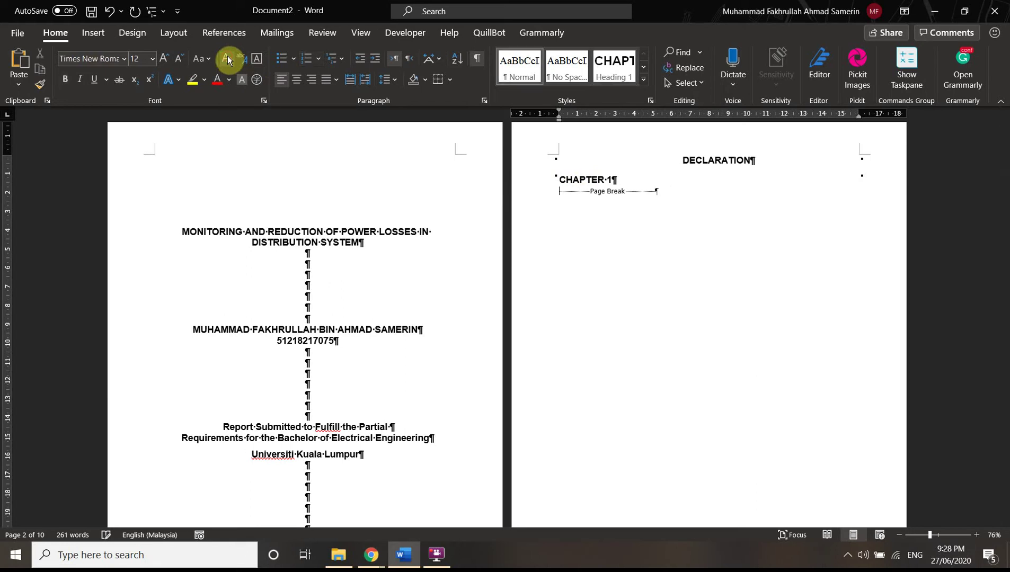
key(ctrl+z)
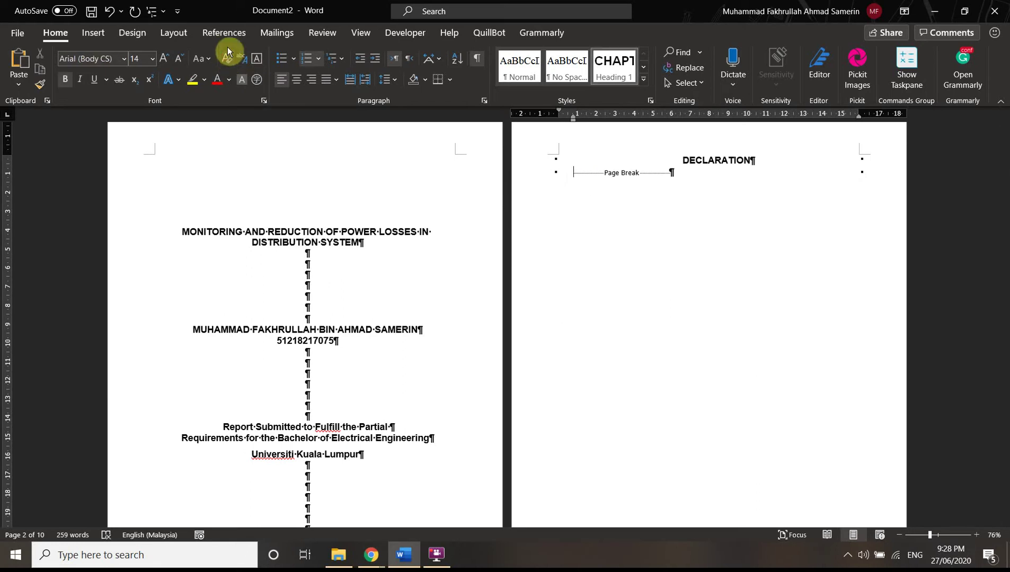
Clear the formatting of the page-break line under DECLARATION and insert four blank lines before it
click(228, 56)
key(Return)
key(Return)
key(Return)
key(Return)
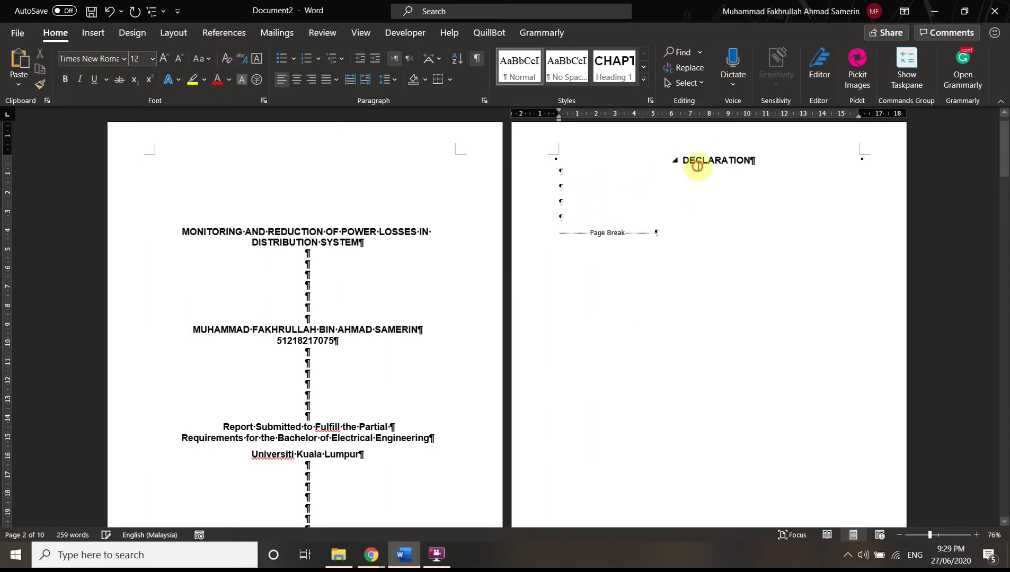
Reapply Heading 1 to the LIST OF FIGURES title, remove its chapter number and centre it
click(702, 164)
scroll(662, 265, down, 15)
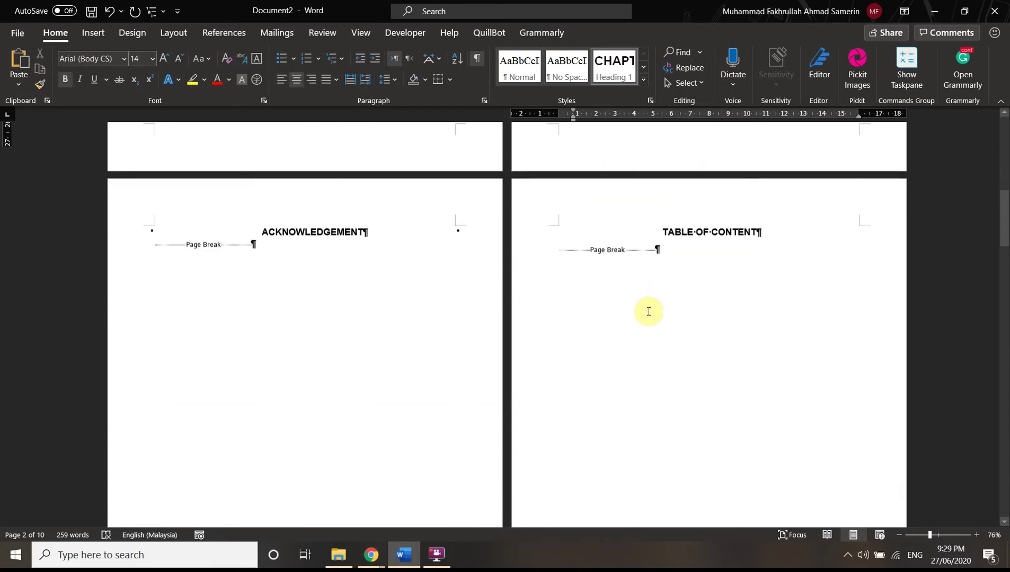
scroll(653, 333, down, 10)
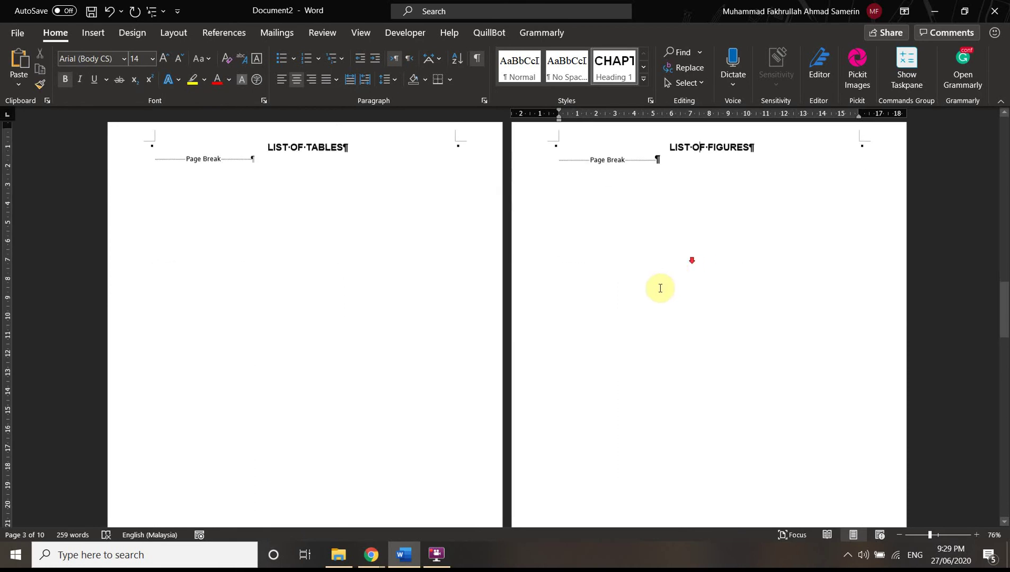
scroll(259, 327, down, 4)
click(289, 323)
scroll(917, 148, up, 4)
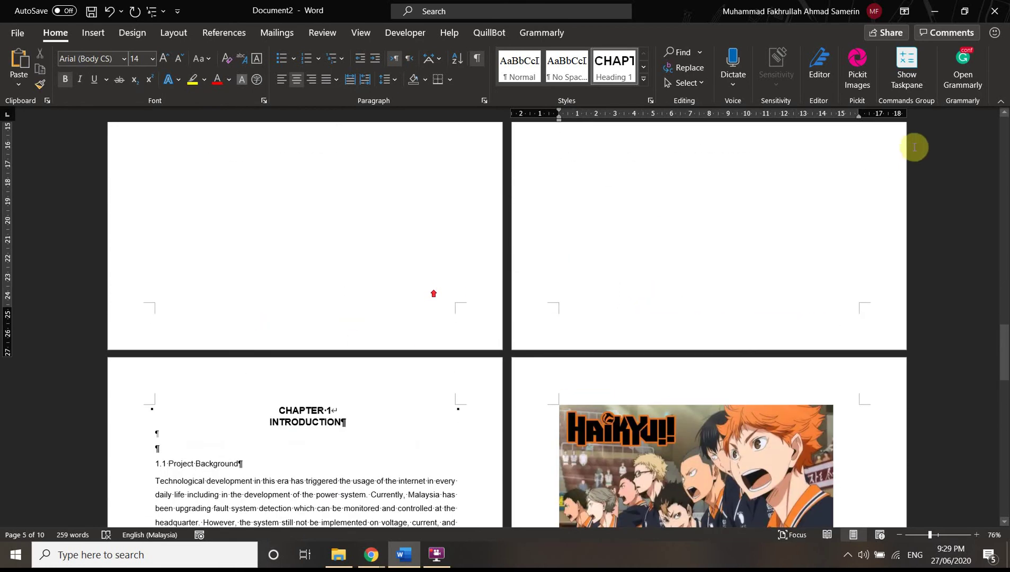
scroll(915, 152, up, 3)
click(699, 275)
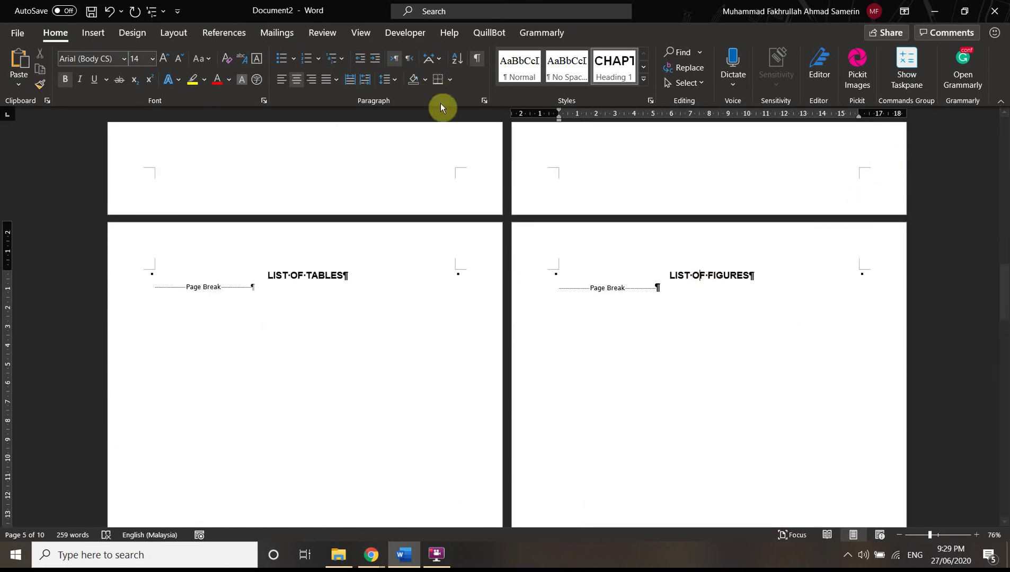
click(609, 71)
click(621, 276)
key(BackSpace)
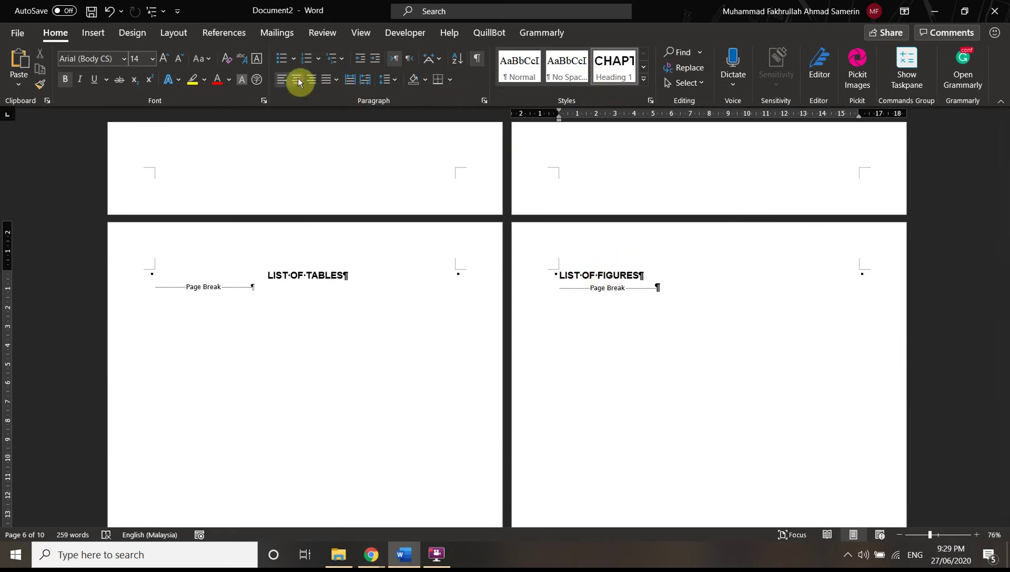
click(298, 82)
Apply Heading 1 to the CHAPTER 1 INTRODUCTION title
scroll(636, 234, down, 9)
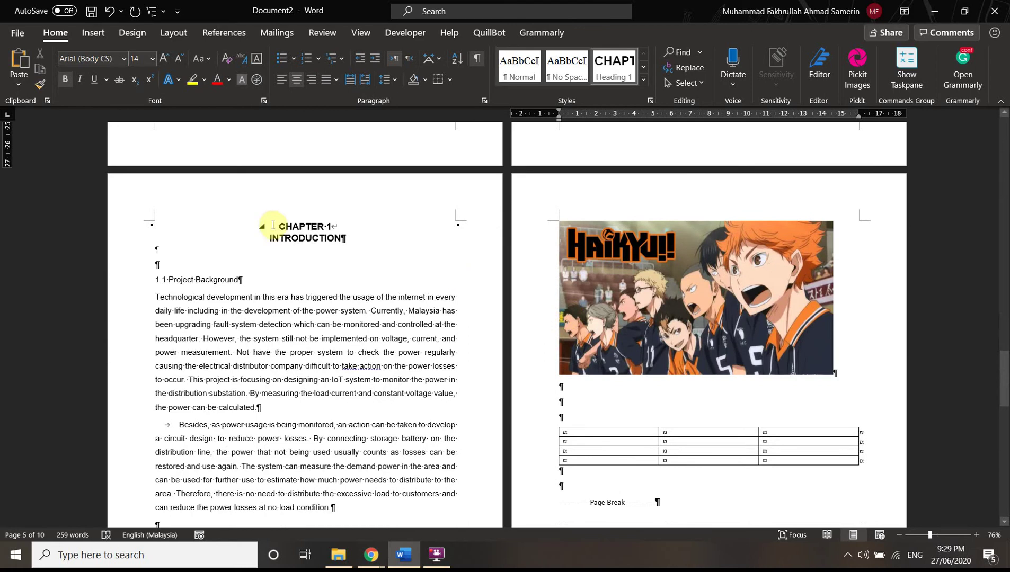
click(291, 227)
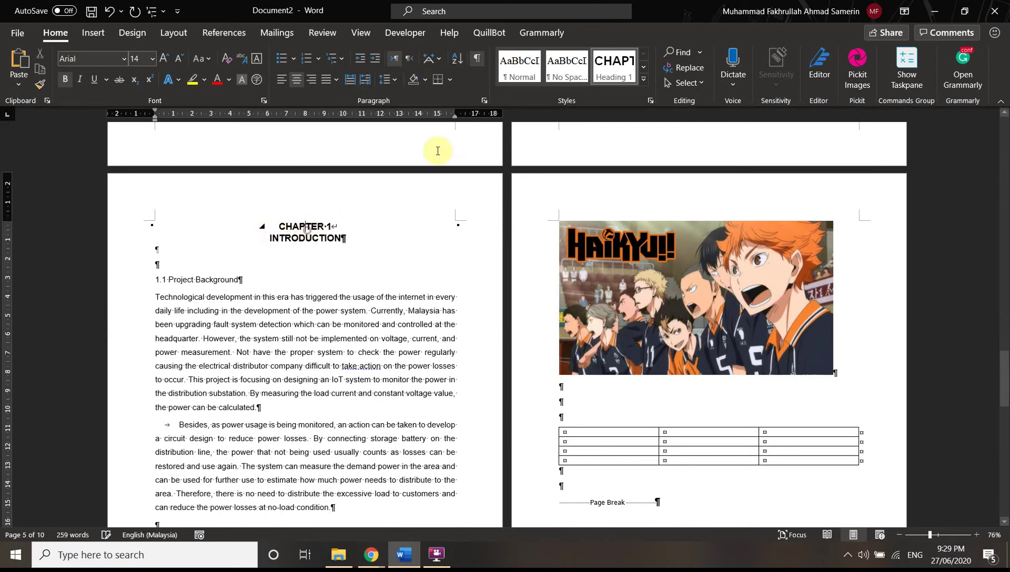
click(609, 78)
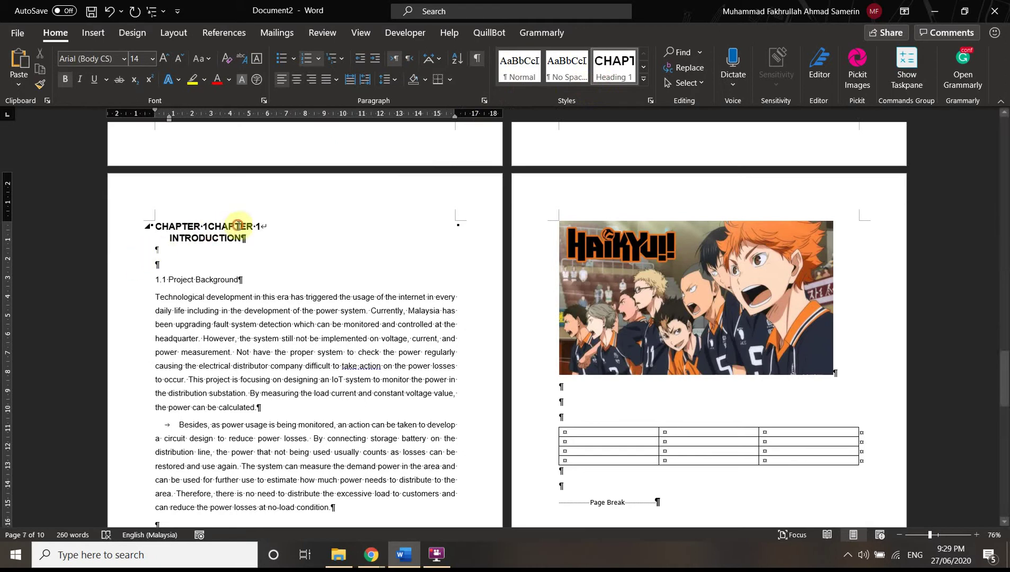
Delete the manually typed "CHAPTER 1" text from the INTRODUCTION heading, keeping the automatic chapter number
click(196, 223)
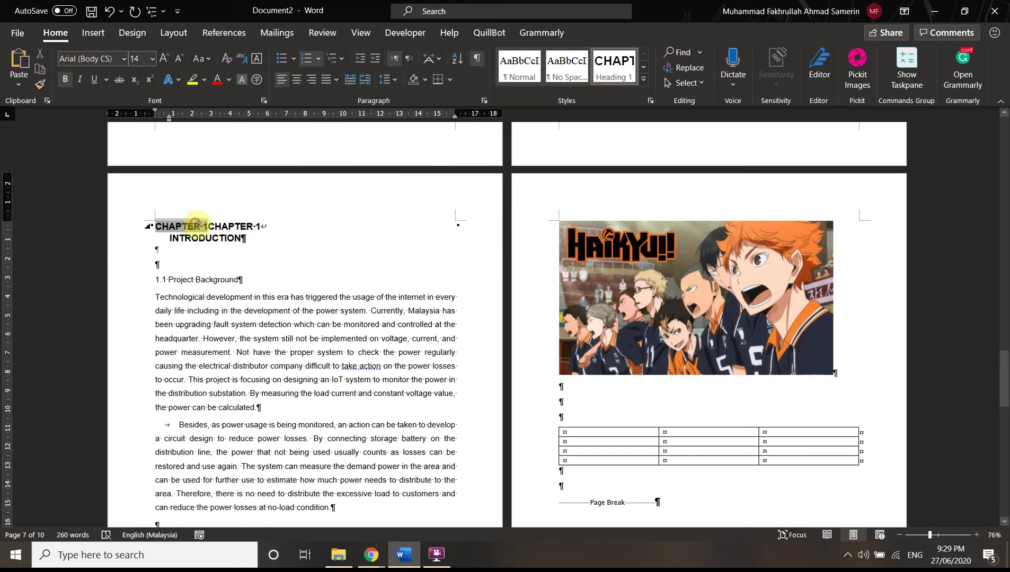
click(246, 232)
click(179, 227)
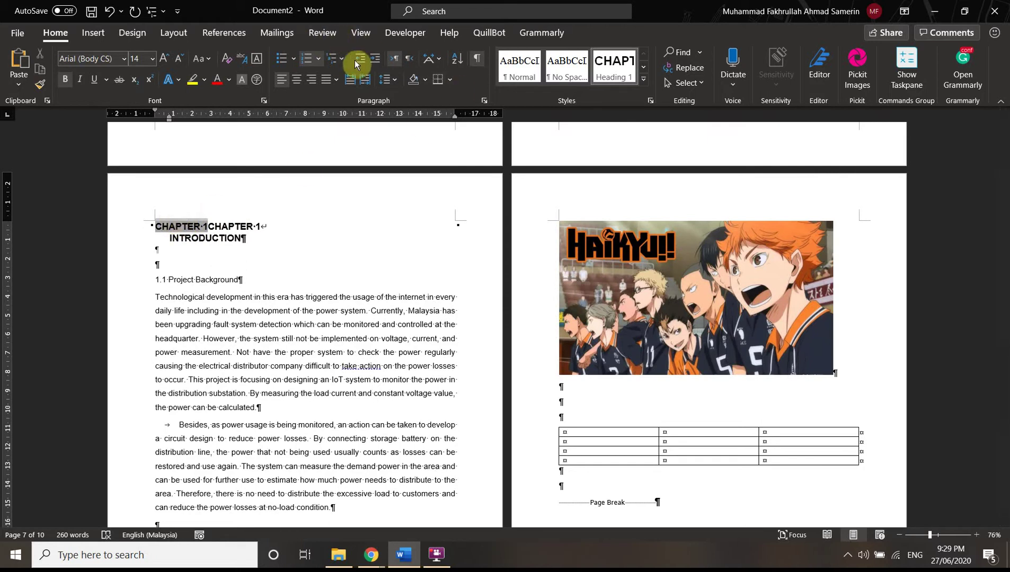
click(240, 229)
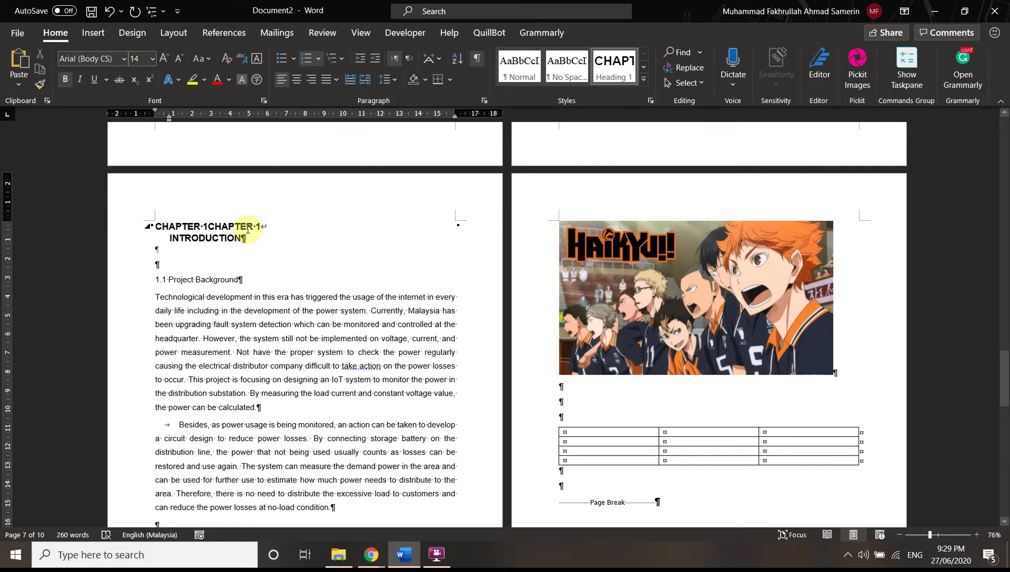
click(197, 225)
click(217, 222)
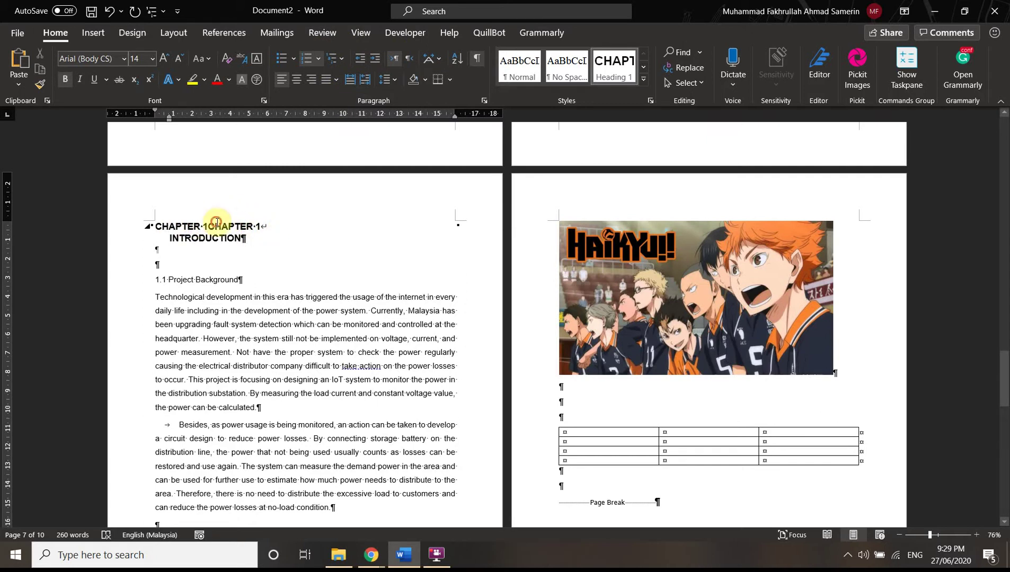
click(196, 224)
click(258, 227)
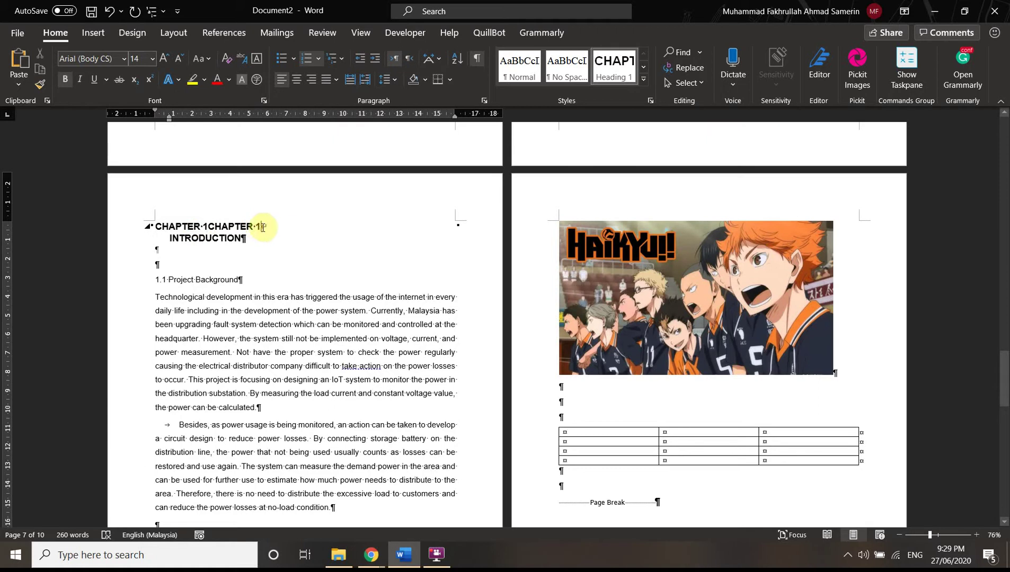
key(BackSpace)
key(BackSpace)
key(BackSpace)
key(BackSpace)
key(BackSpace)
key(BackSpace)
key(BackSpace)
key(BackSpace)
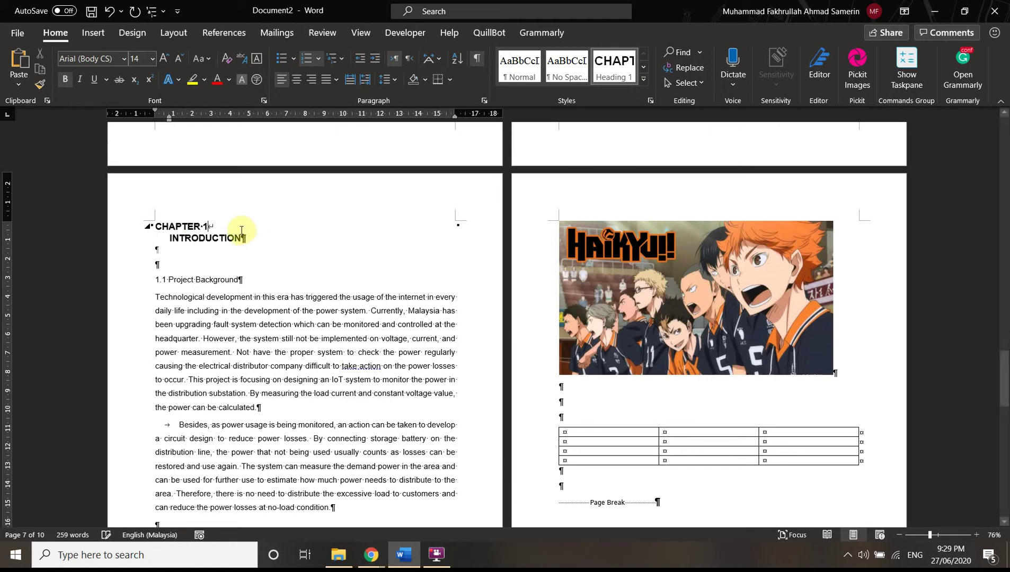
Centre the CHAPTER 1 INTRODUCTION heading and set its left indent to 0
click(293, 81)
click(305, 227)
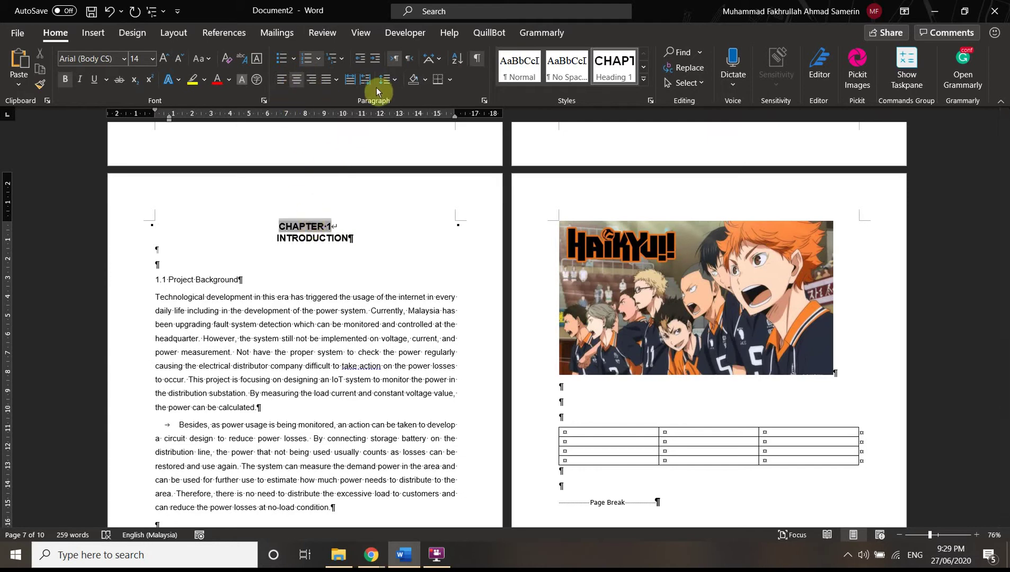
mouse_move(169, 125)
mouse_down()
mouse_move(154, 121)
mouse_move(154, 110)
mouse_up()
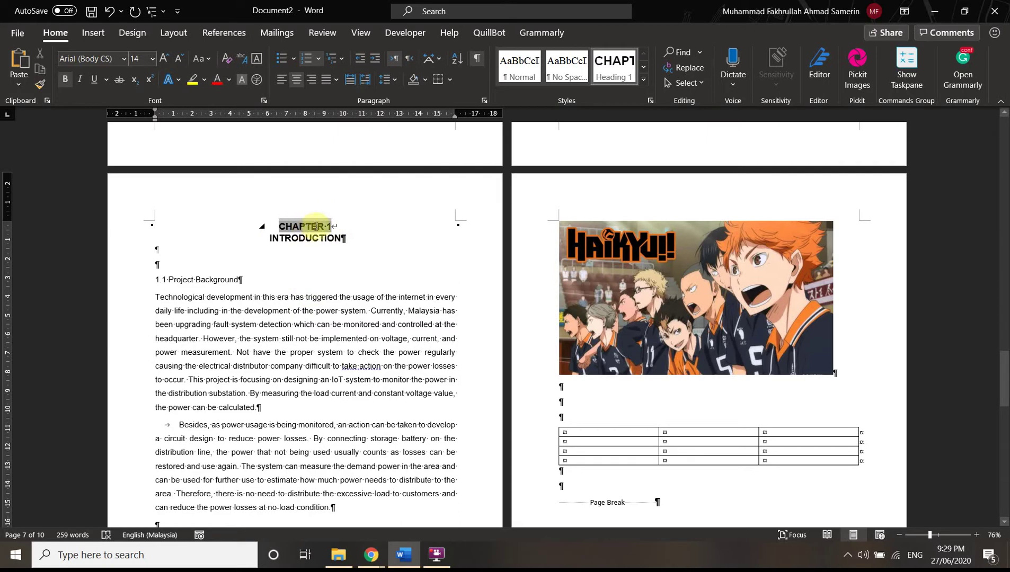
click(349, 238)
click(314, 223)
click(346, 232)
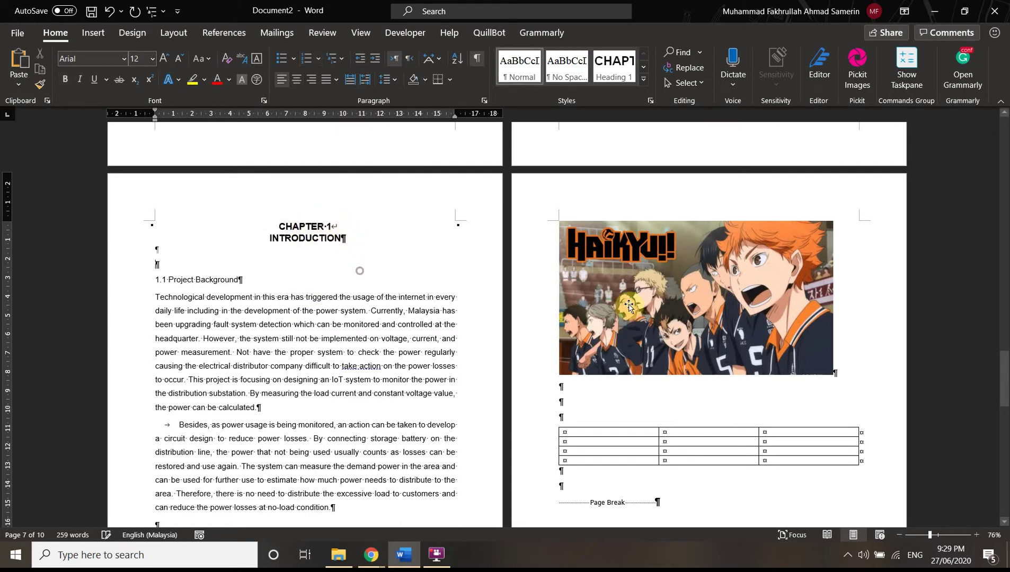
click(294, 242)
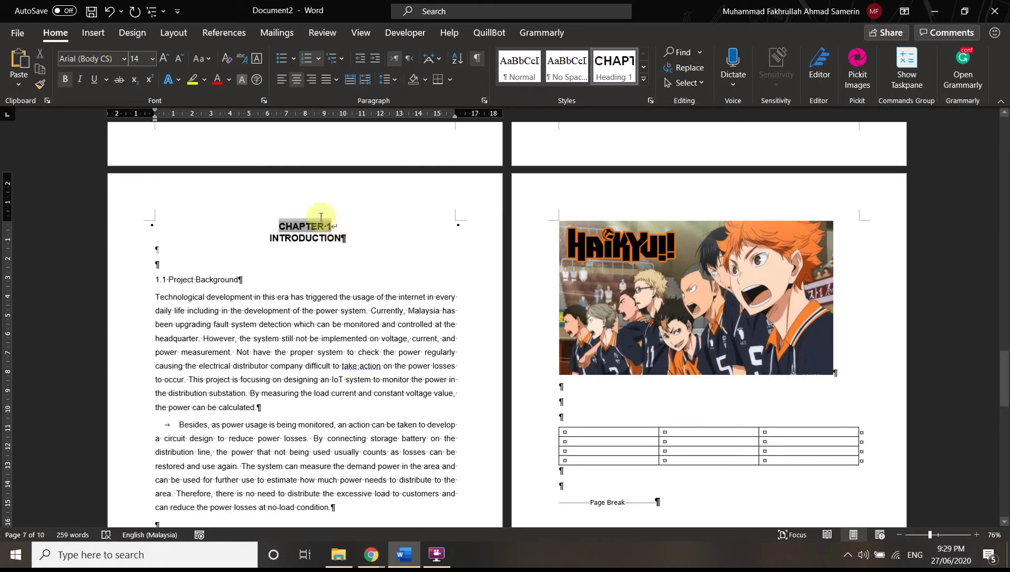
Undo the centring and indent of the INTRODUCTION heading and retype "CHAPTER 1" after the automatic number
key(ctrl+z)
drag(155, 226, 207, 227)
text(C)
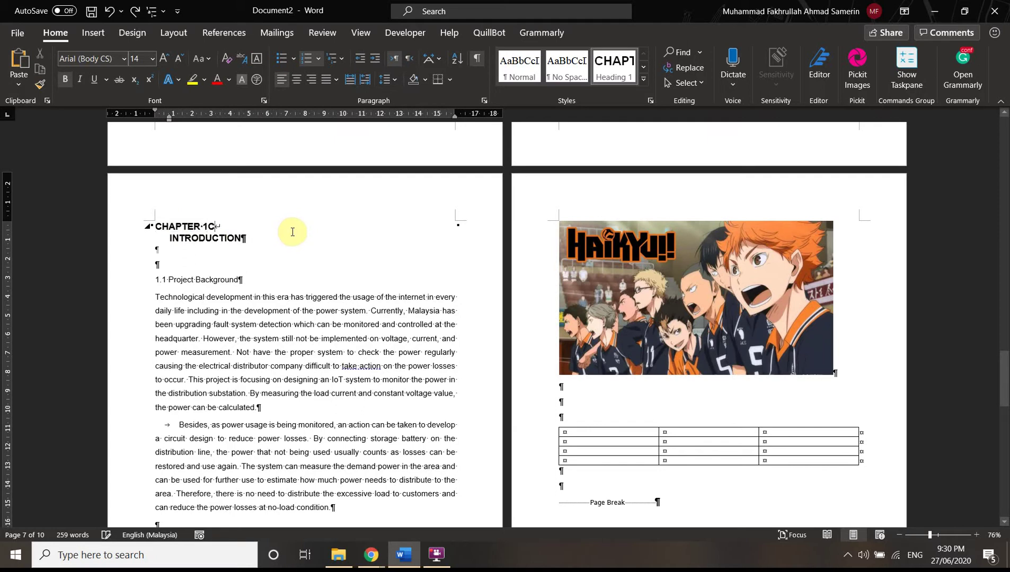
text(HAPTER 1)
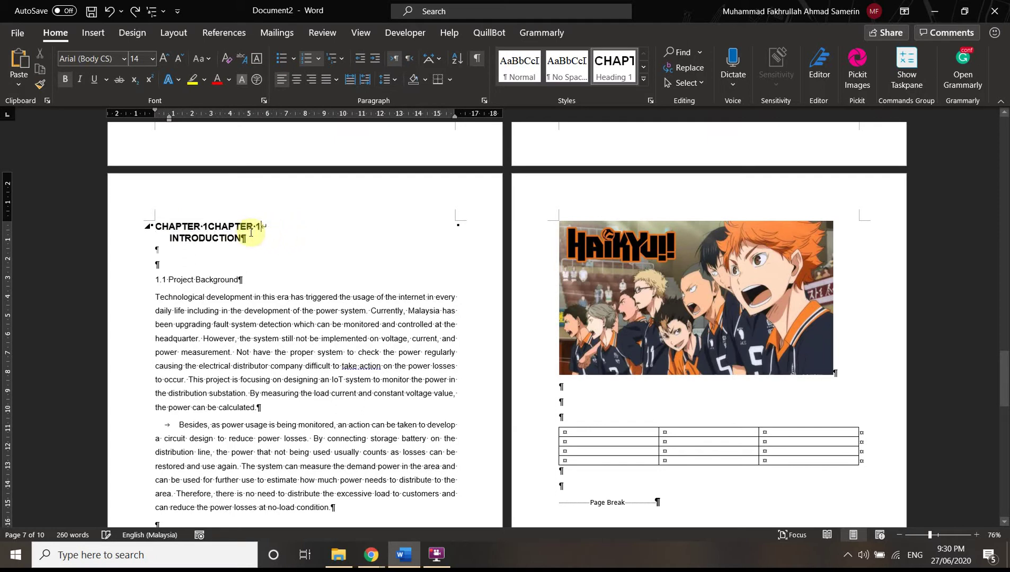
Remove the automatic chapter number from the INTRODUCTION heading, keeping the typed "CHAPTER 1" text
click(238, 226)
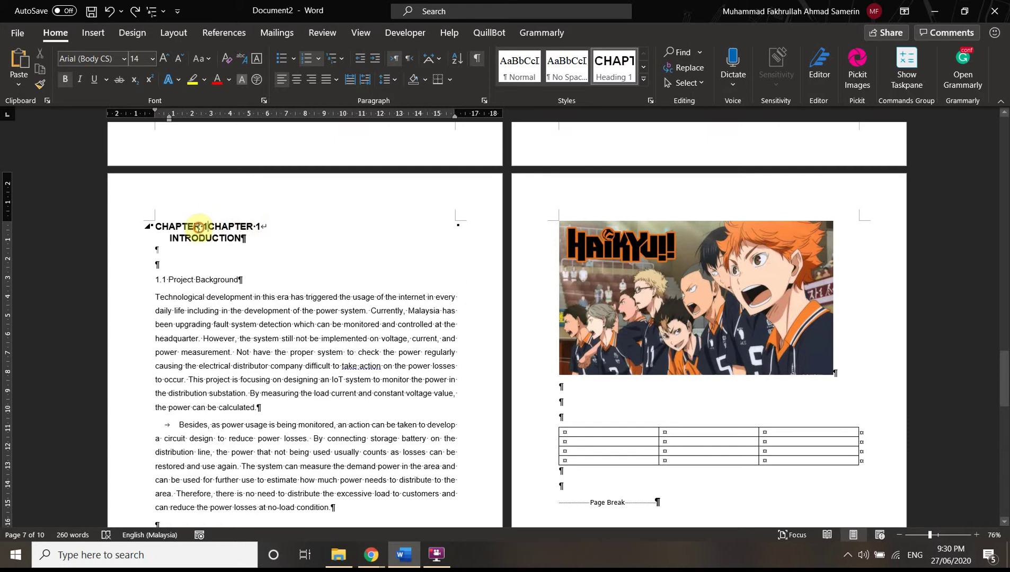
drag(208, 227, 155, 227)
key(Delete)
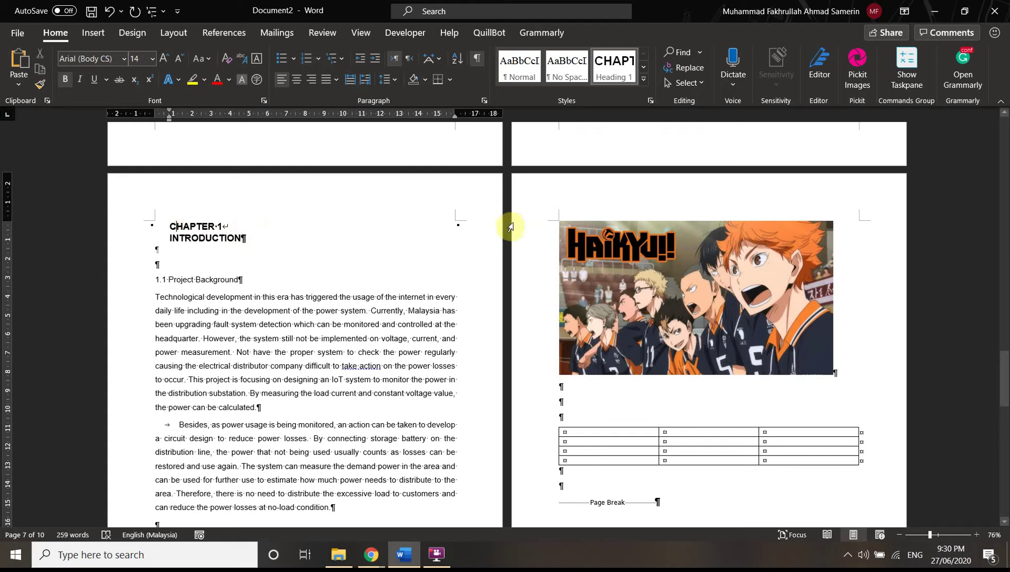
Insert a Figure caption below the picture in Chapter 1, with the Heading 1 chapter number included in its numbering
click(695, 276)
right_click(695, 276)
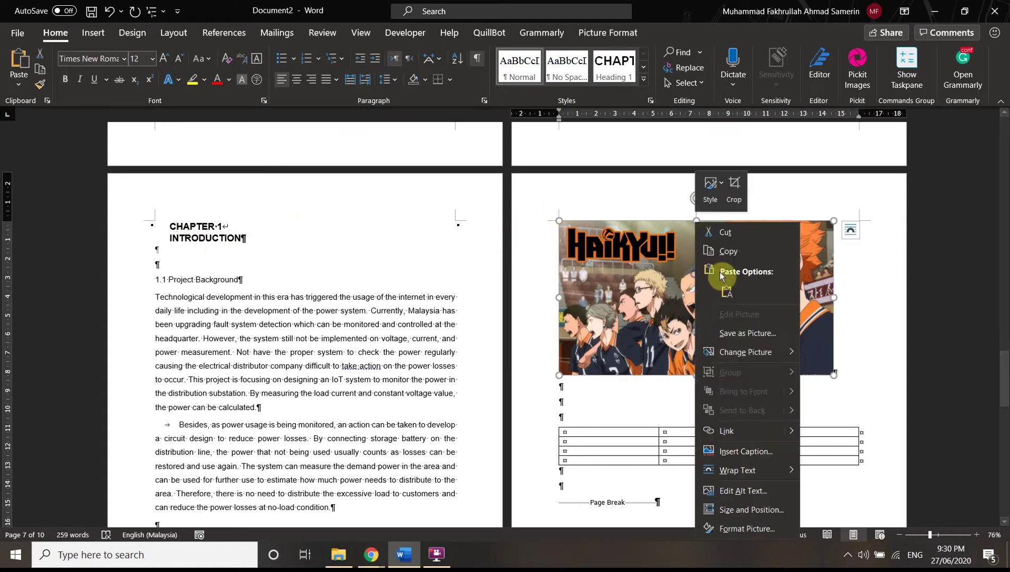
click(761, 455)
click(625, 280)
click(453, 245)
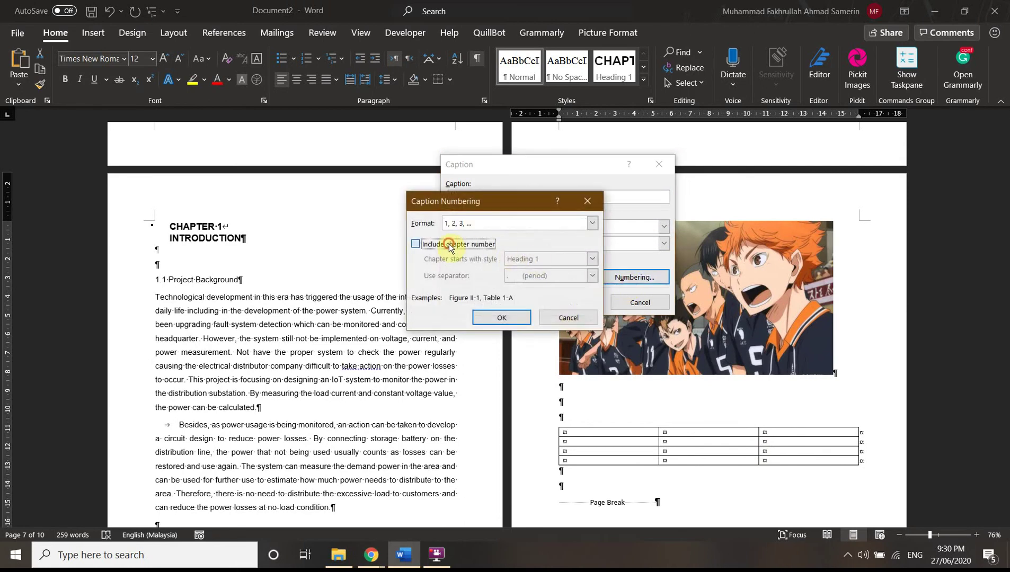
click(504, 317)
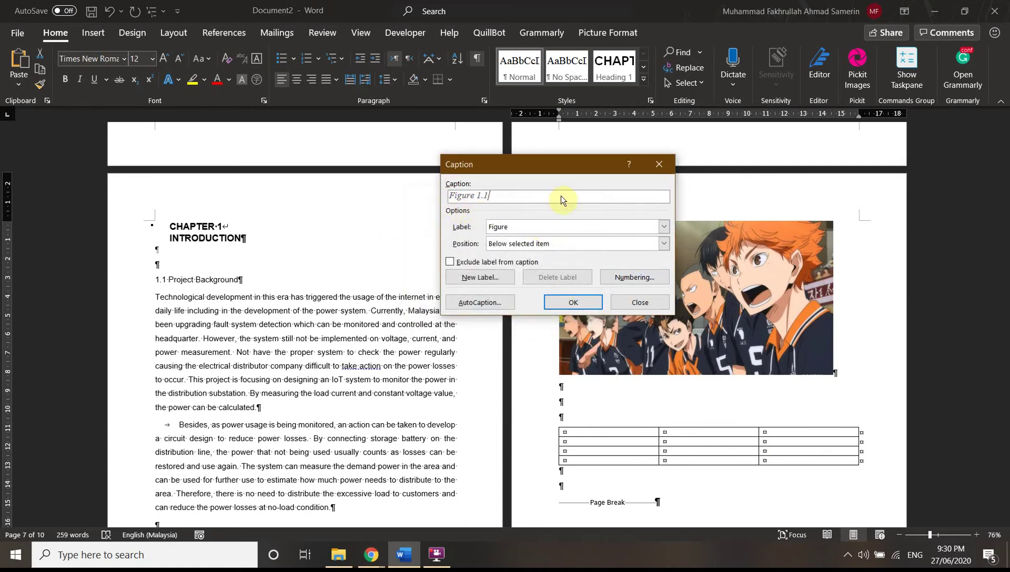
click(573, 302)
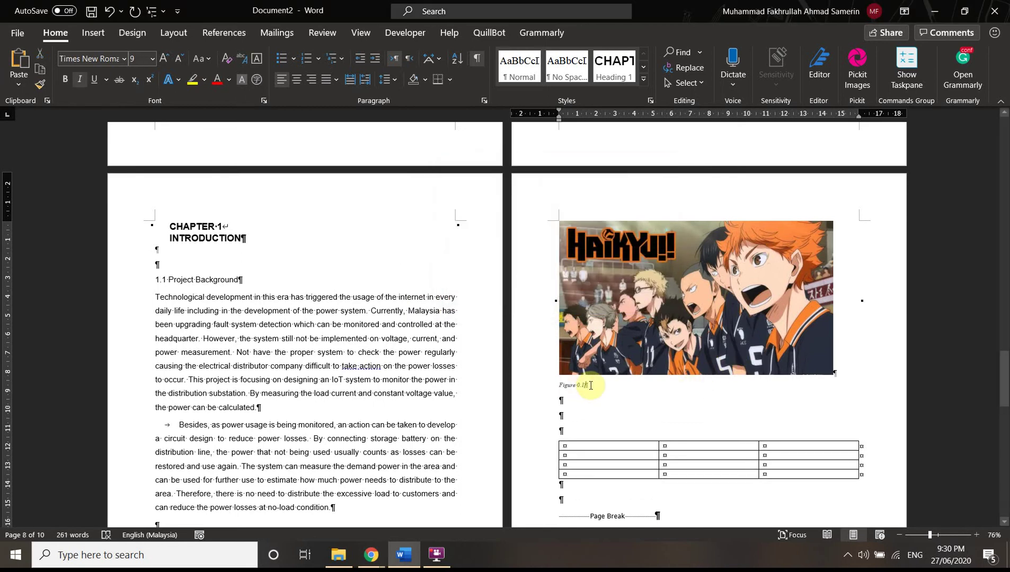
Reapply Heading 1 to the CHAPTER 1 INTRODUCTION title and delete the manually typed "CHAPTER 1", keeping the automatic chapter number
click(942, 535)
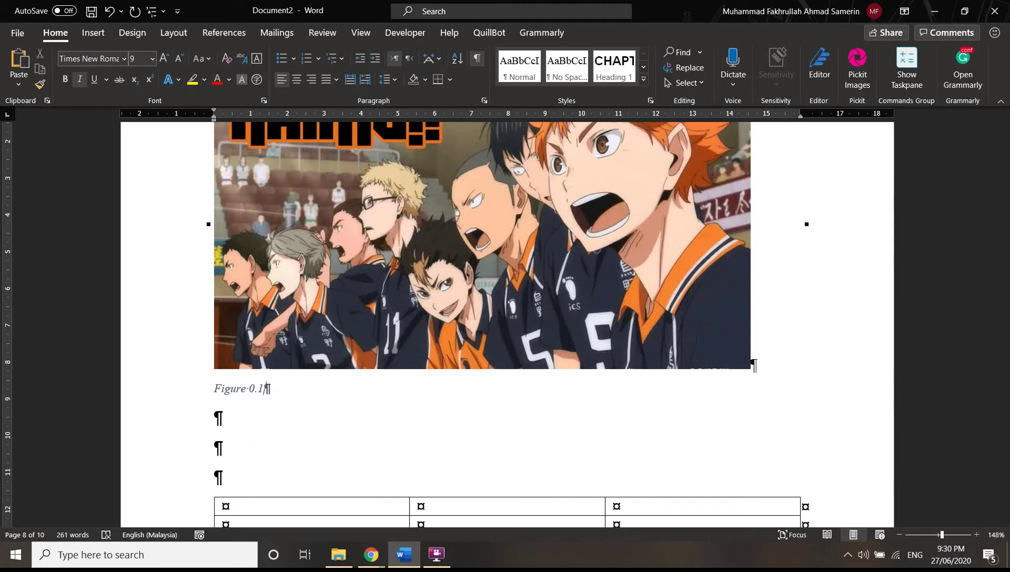
drag(942, 535, 918, 535)
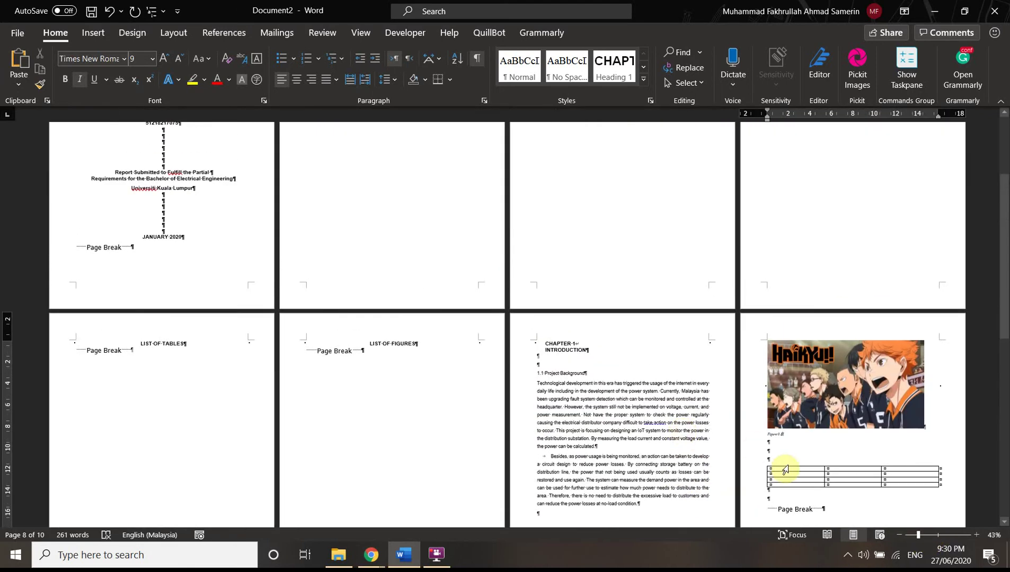
click(937, 535)
scroll(450, 319, up, 15)
click(374, 269)
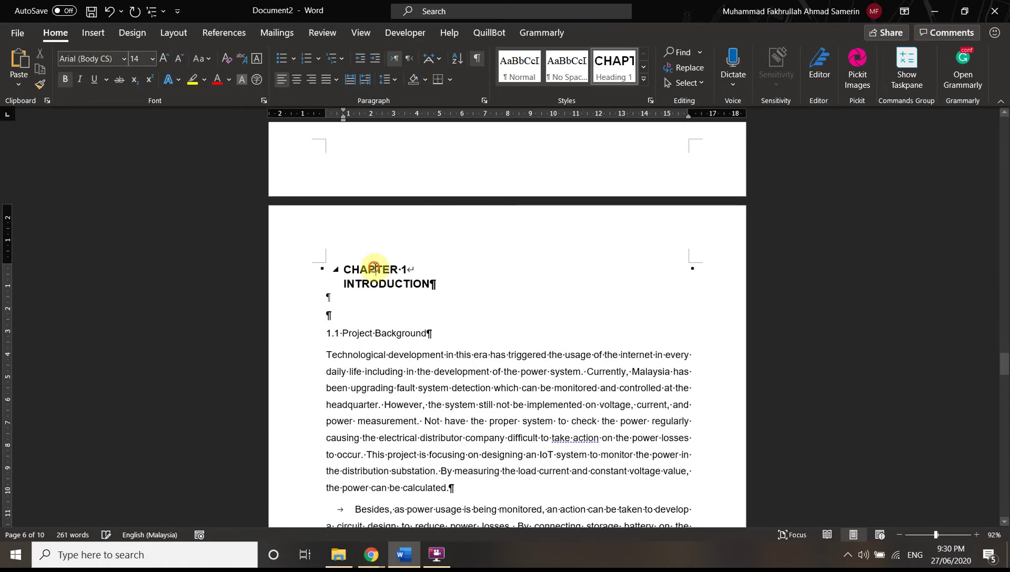
click(614, 64)
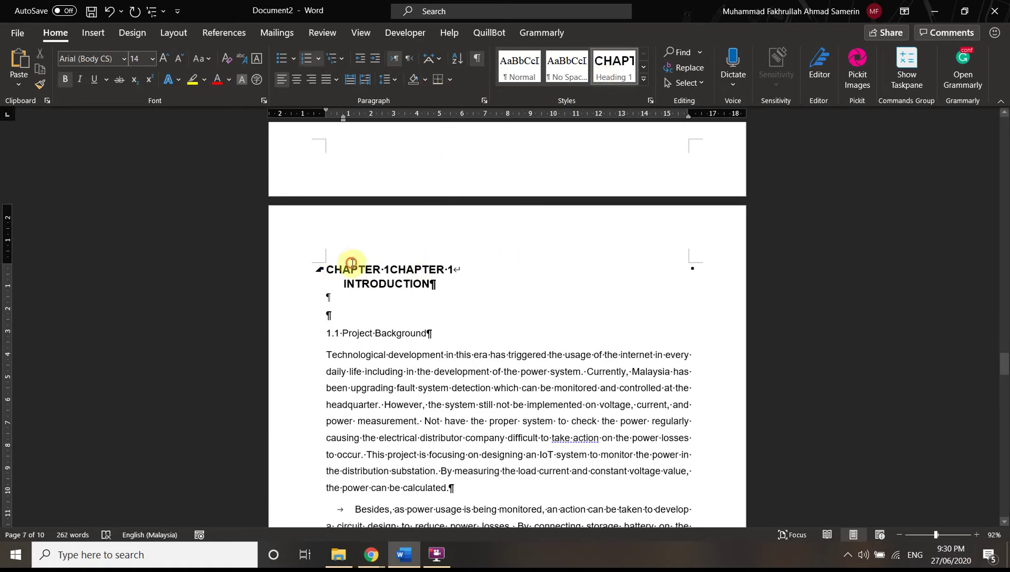
click(454, 270)
key(BackSpace)
key(BackSpace)
key(BackSpace)
key(BackSpace)
key(BackSpace)
key(BackSpace)
key(BackSpace)
key(BackSpace)
key(BackSpace)
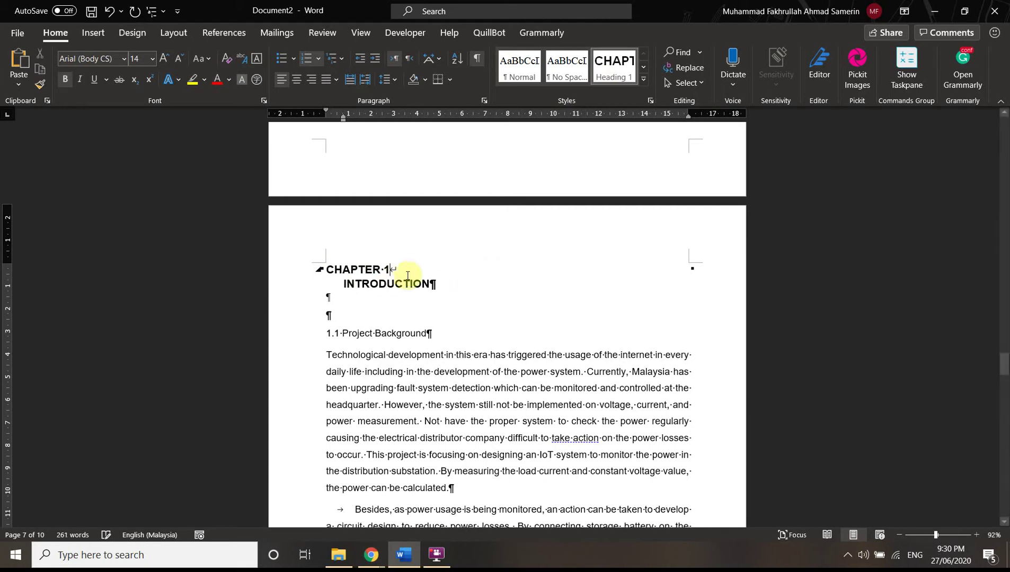
Centre the two-line CHAPTER 1 INTRODUCTION heading and set its hanging indent to 0
drag(390, 270, 326, 270)
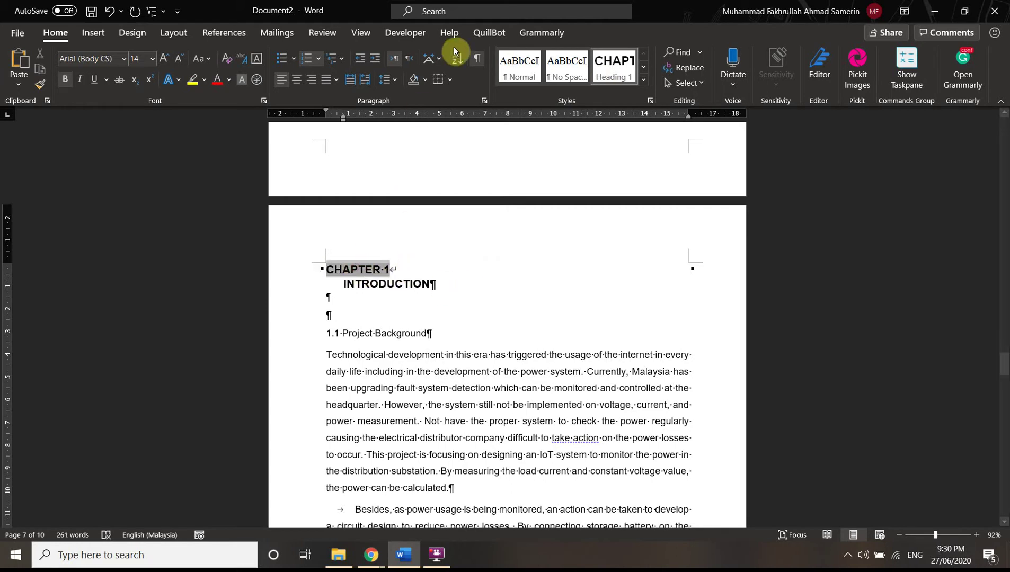
click(303, 81)
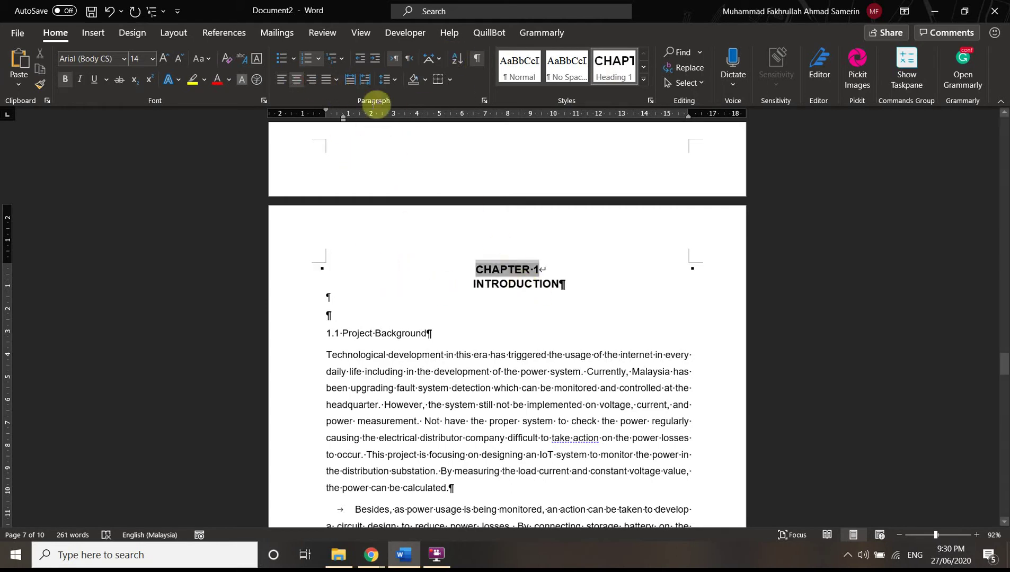
drag(325, 110, 342, 114)
scroll(338, 120, up, 8)
click(373, 156)
scroll(375, 158, up, 4)
key(ctrl+z)
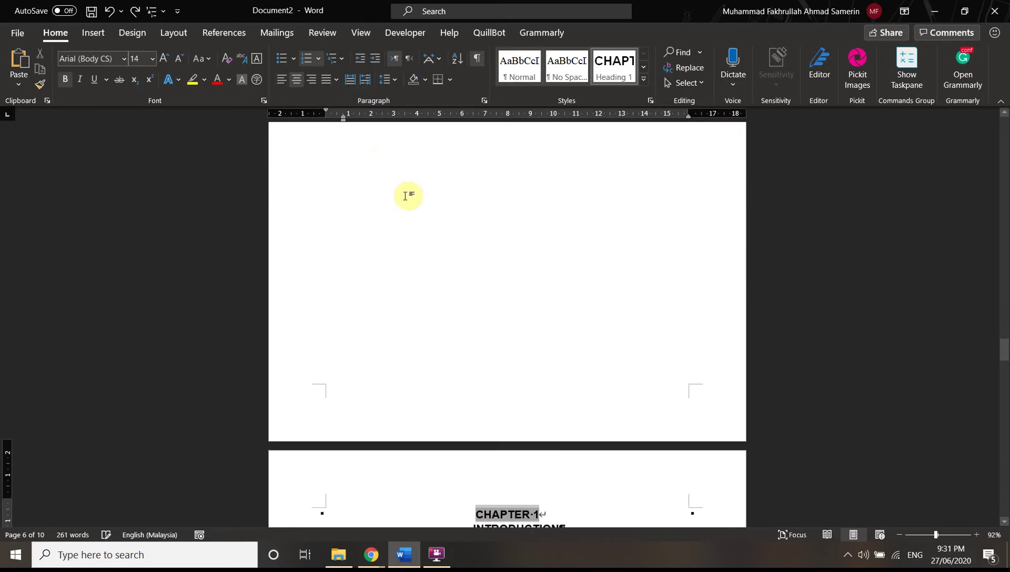
mouse_move(335, 111)
mouse_down()
mouse_move(349, 107)
mouse_move(327, 127)
mouse_up()
click(592, 265)
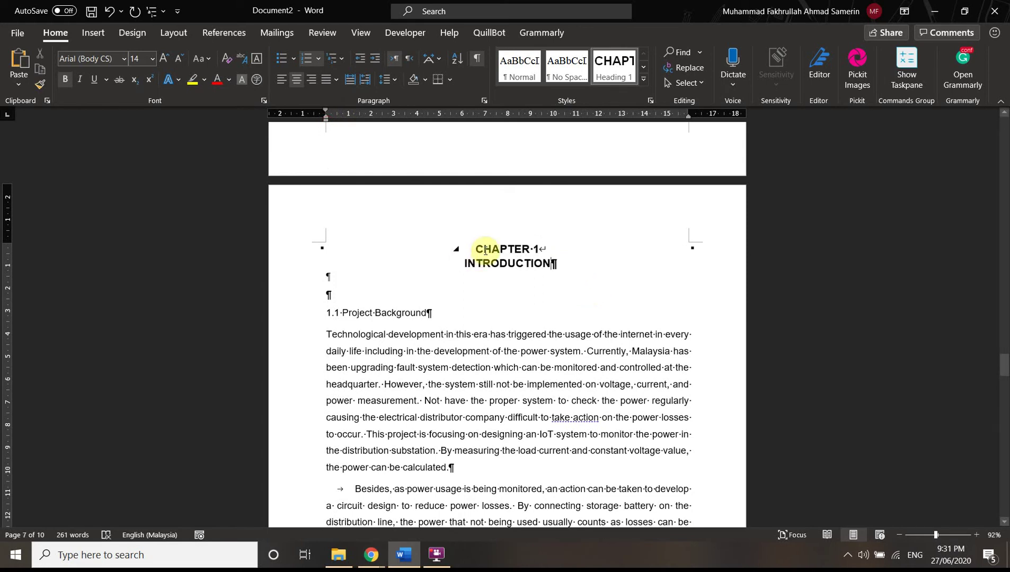
drag(540, 249, 487, 245)
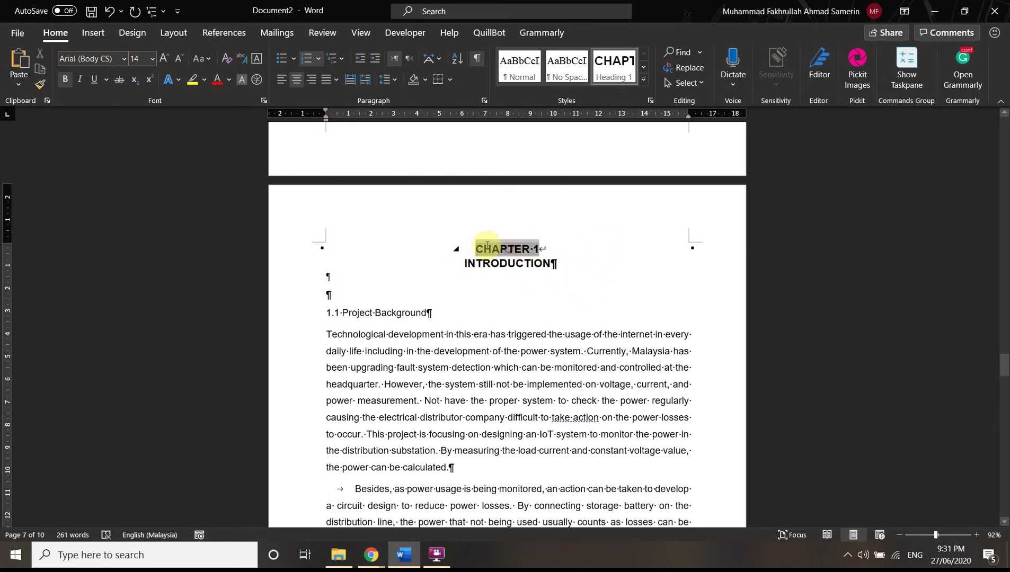
click(476, 263)
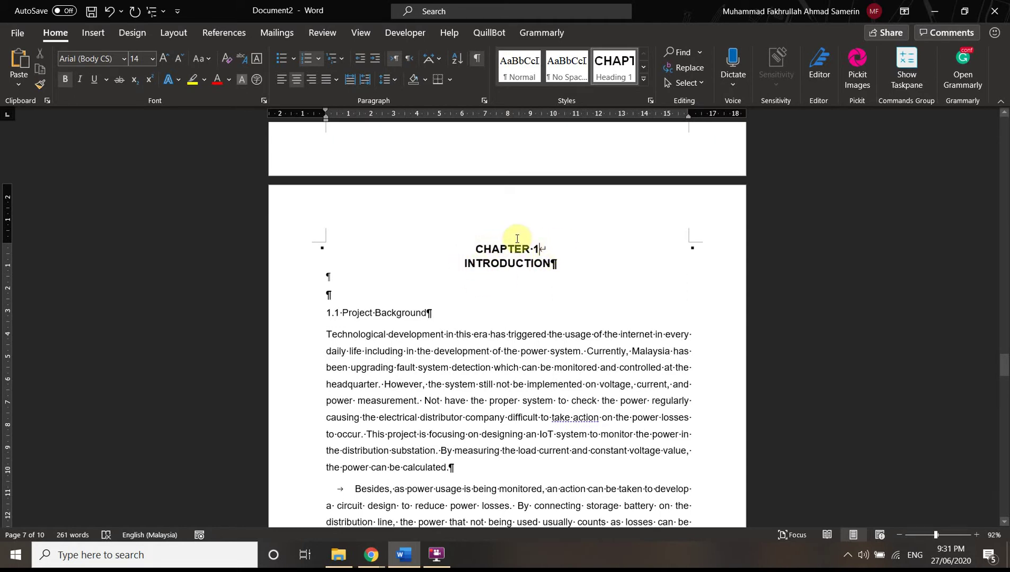
drag(462, 264, 552, 265)
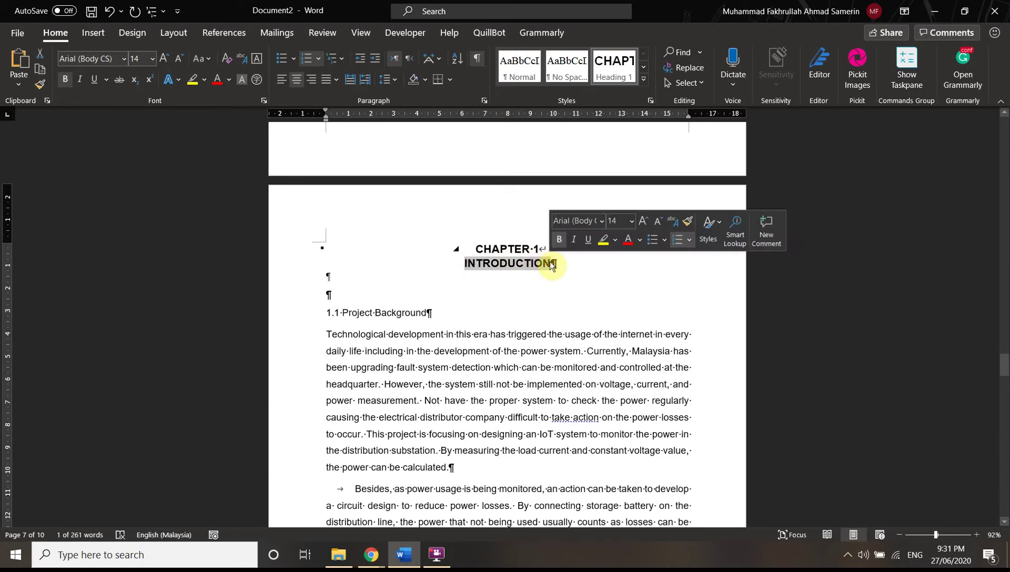
click(554, 246)
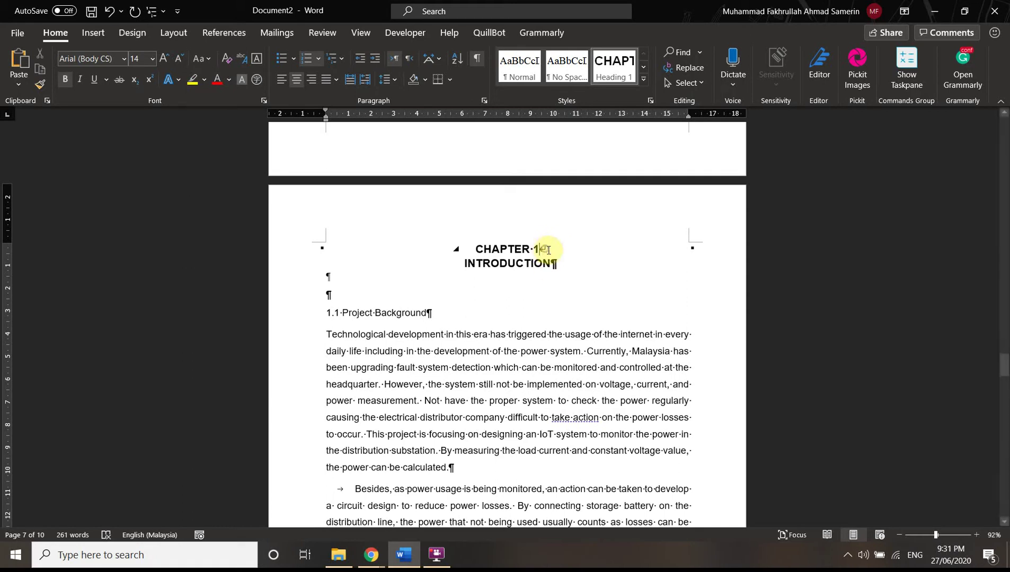
click(567, 263)
drag(552, 266, 556, 267)
click(571, 269)
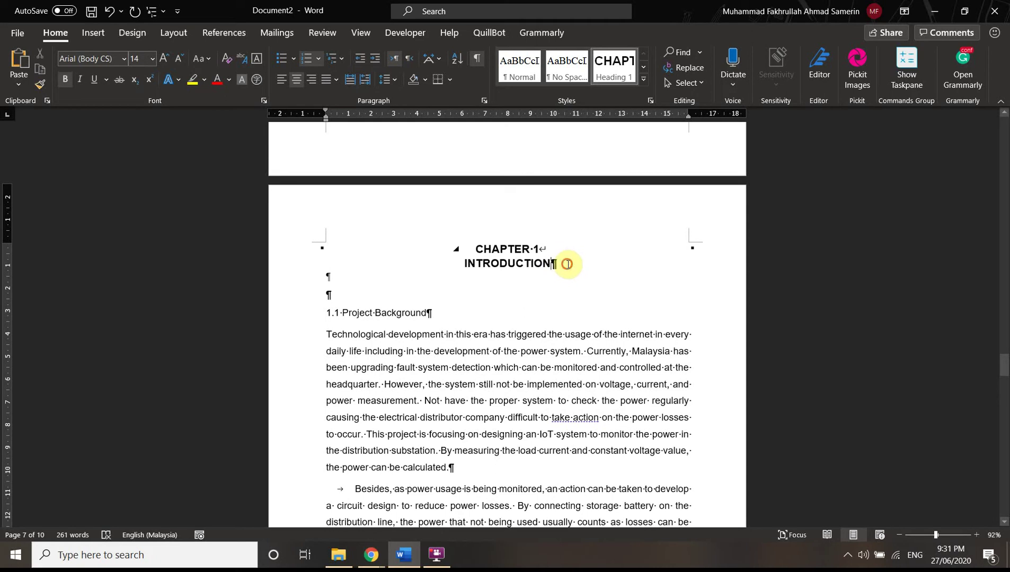
Try a paragraph break and a manual line break after INTRODUCTION, removing each one again
key(Return)
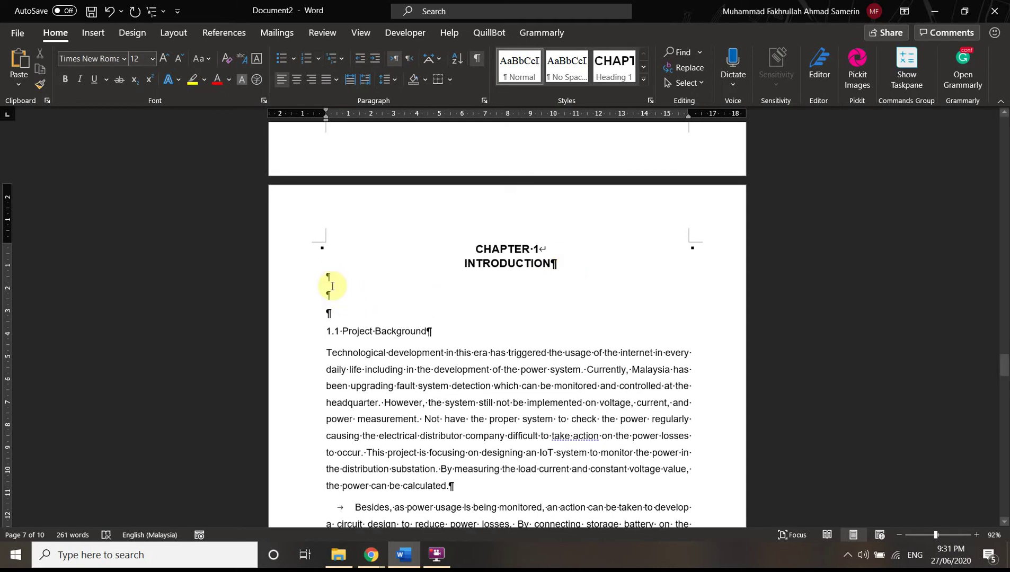
key(BackSpace)
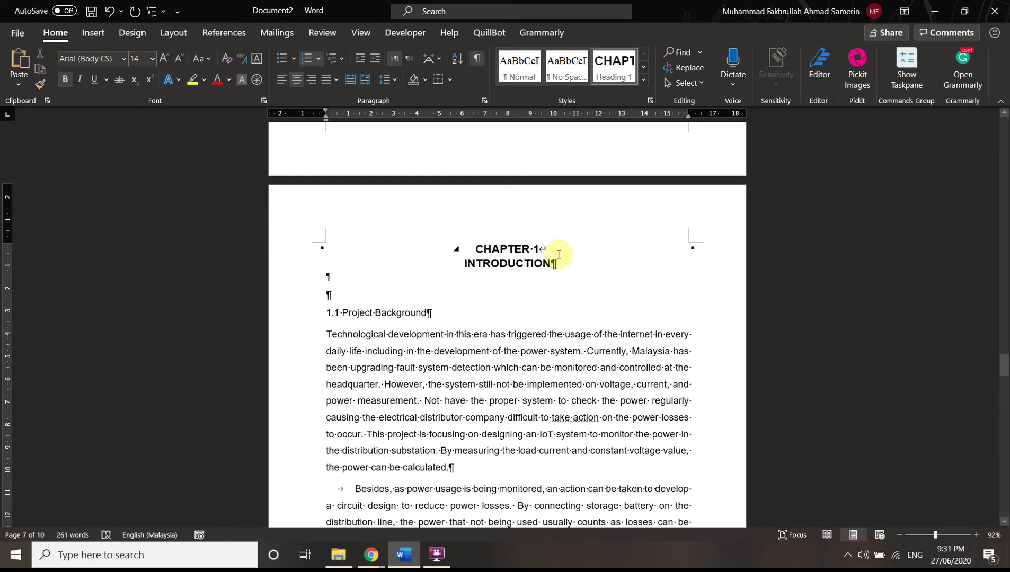
click(572, 257)
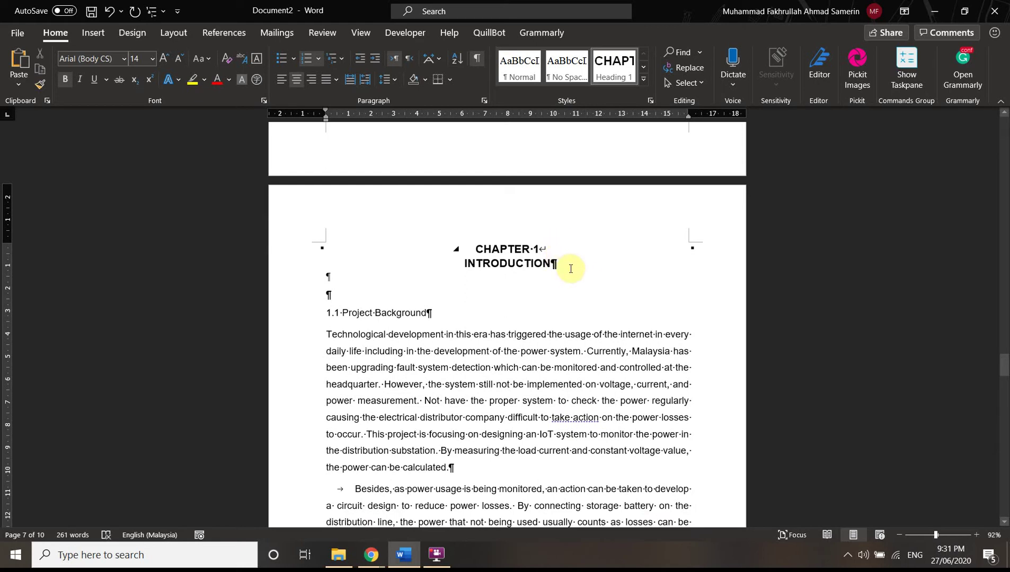
key(shift+Return)
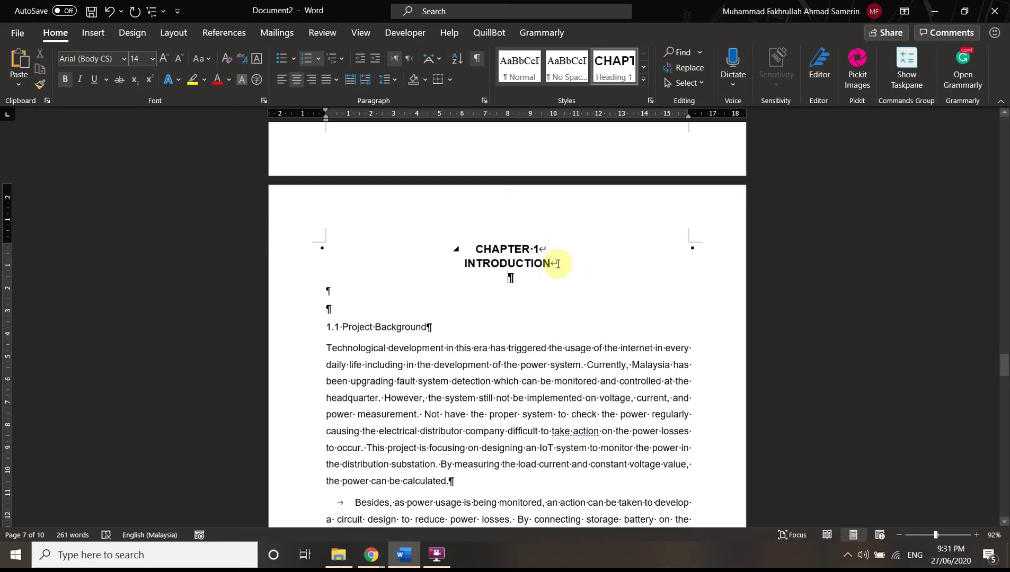
key(BackSpace)
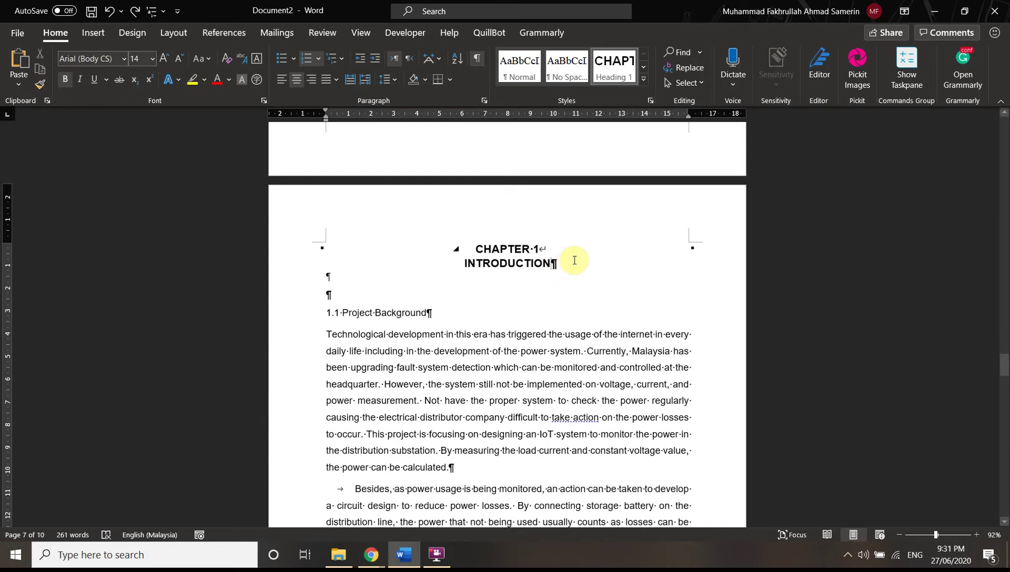
Apply Heading 1 to the CHAPTER 2 title, keeping only the automatic chapter number, and centre it
scroll(568, 265, down, 10)
scroll(554, 268, down, 15)
click(510, 226)
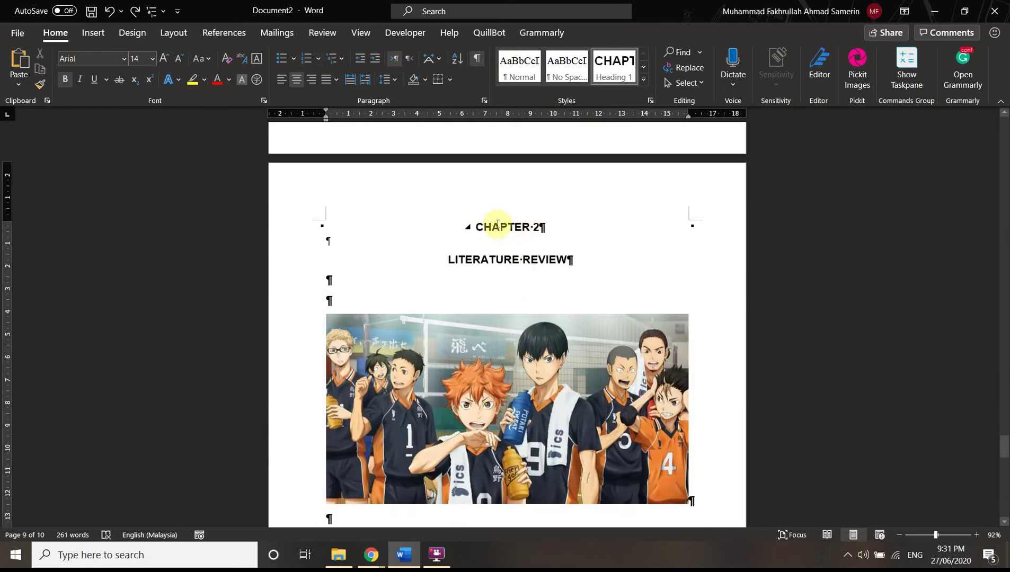
click(624, 70)
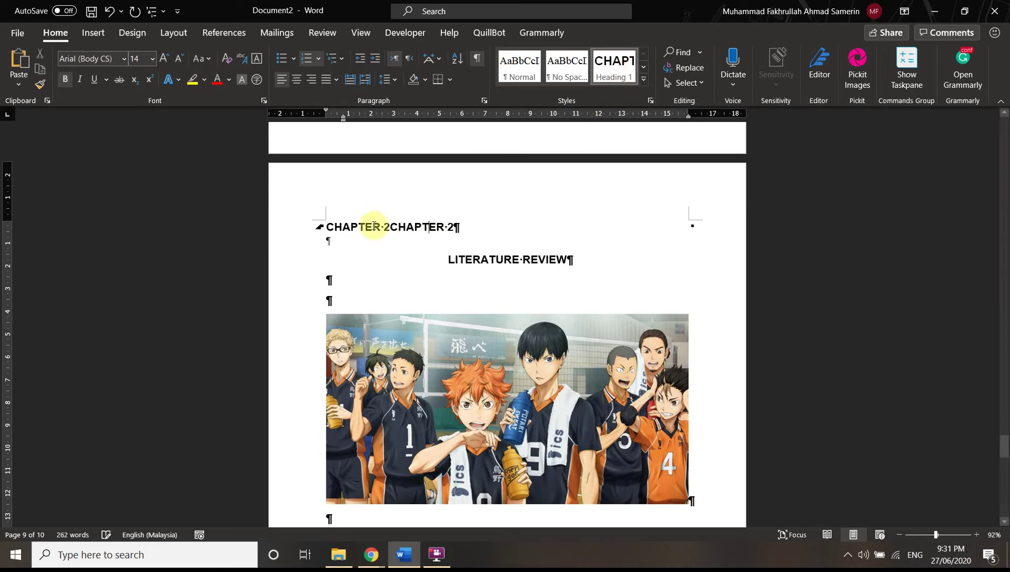
key(BackSpace)
key(BackSpace)
key(BackSpace)
key(BackSpace)
key(BackSpace)
key(BackSpace)
key(BackSpace)
key(BackSpace)
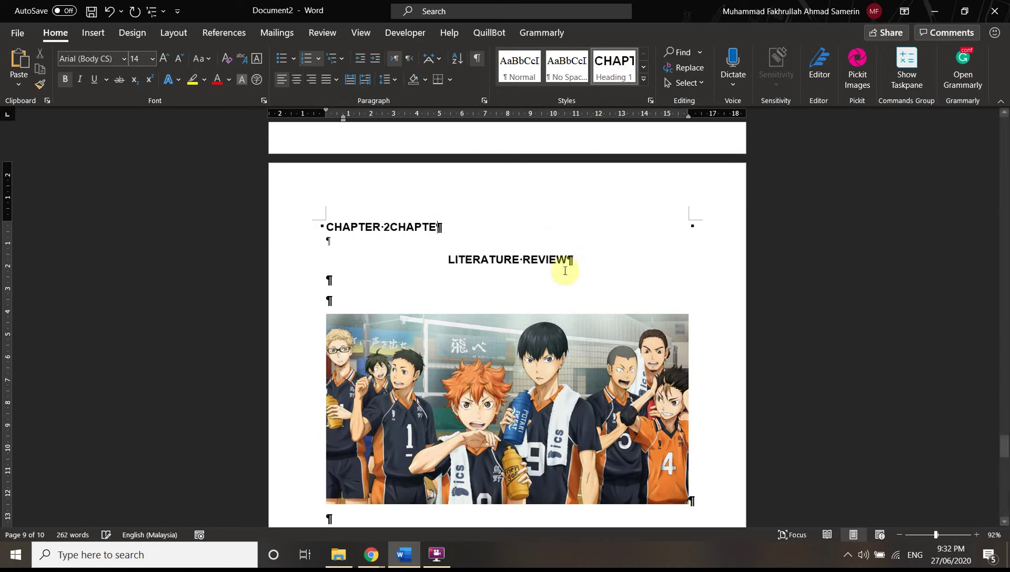
key(BackSpace)
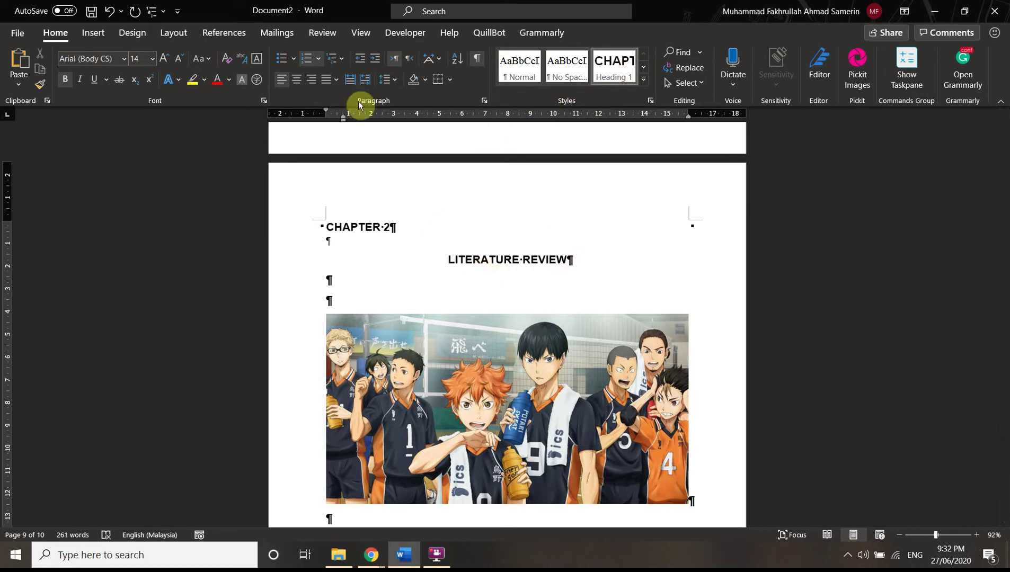
click(297, 79)
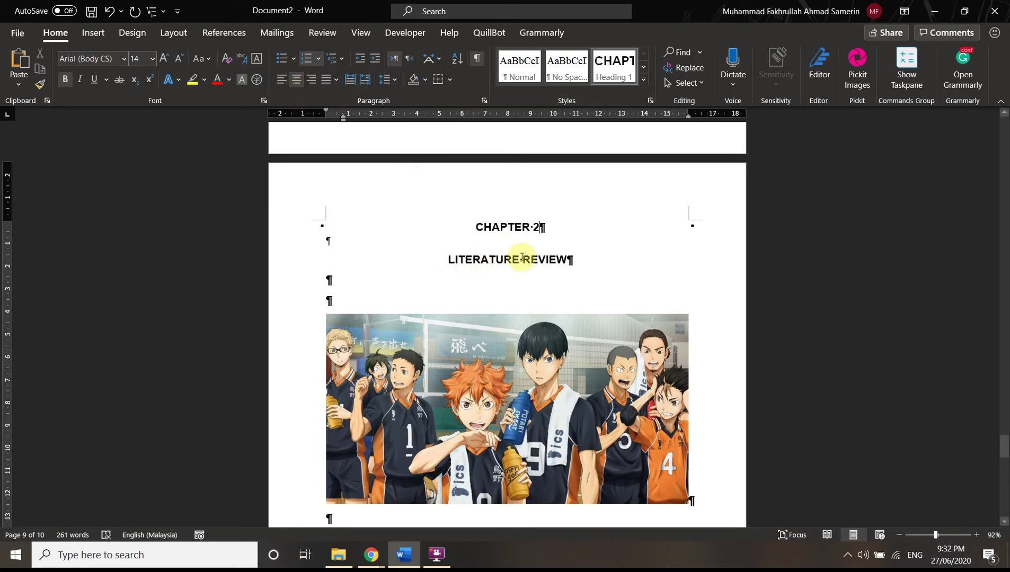
Apply Heading 1 to the LITERATURE REVIEW title without its automatic chapter number, and centre it
click(521, 259)
click(615, 66)
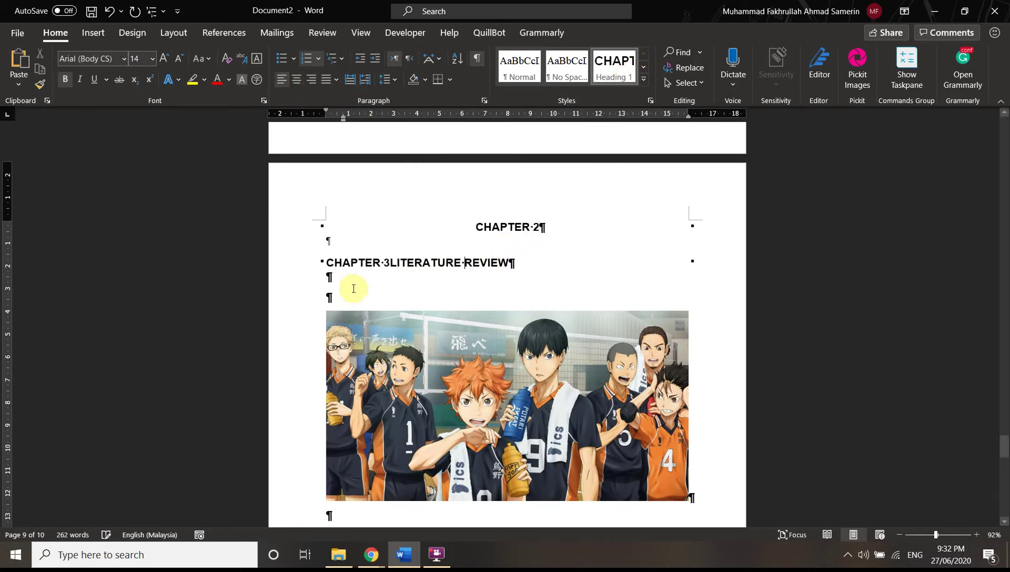
click(391, 265)
key(BackSpace)
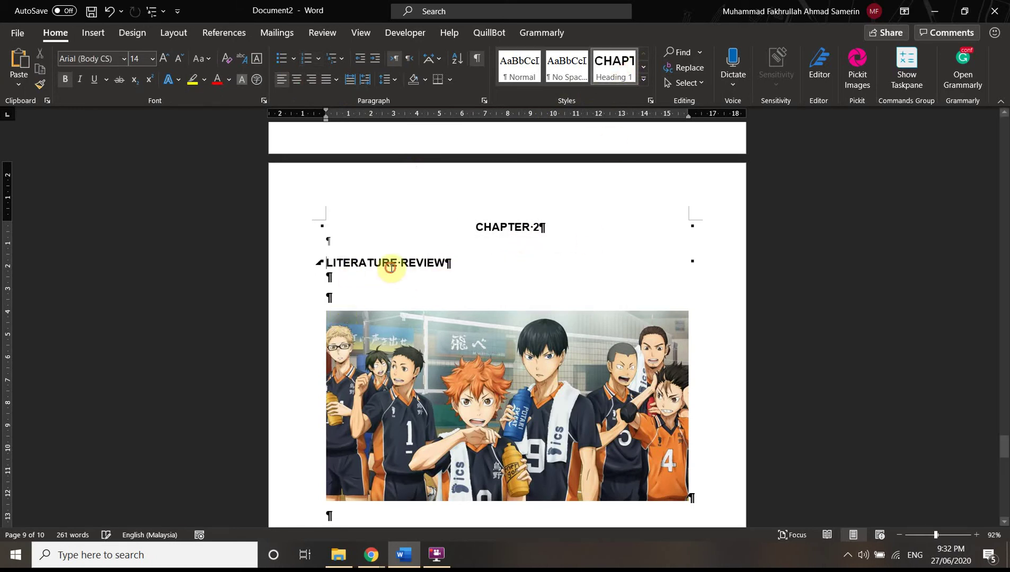
click(390, 262)
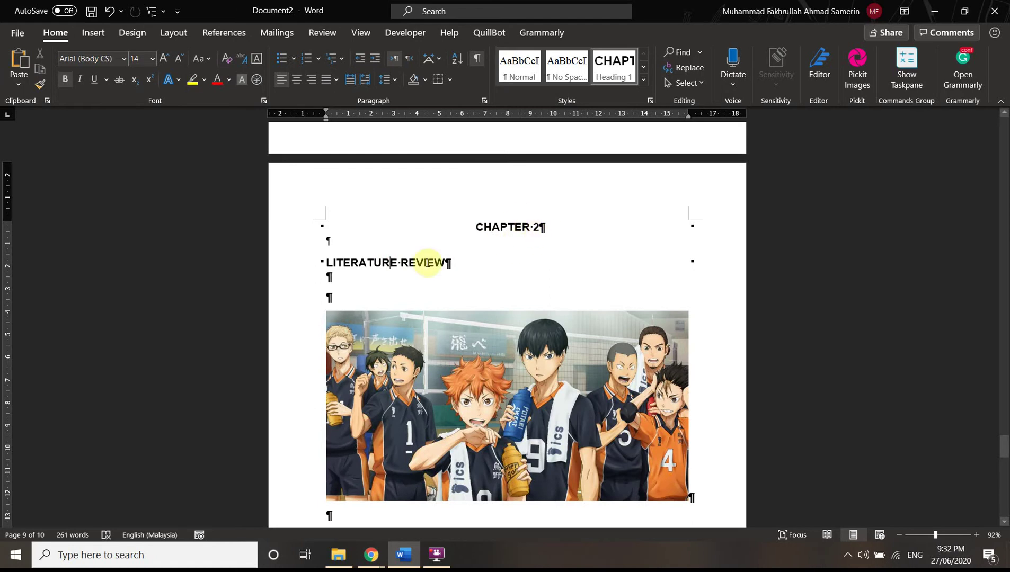
scroll(453, 295, down, 1)
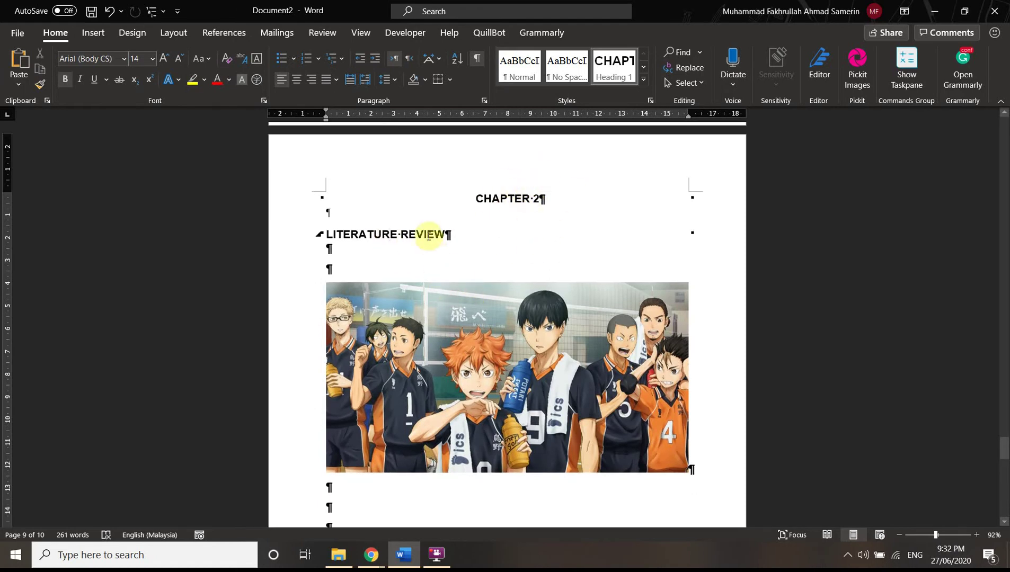
click(299, 82)
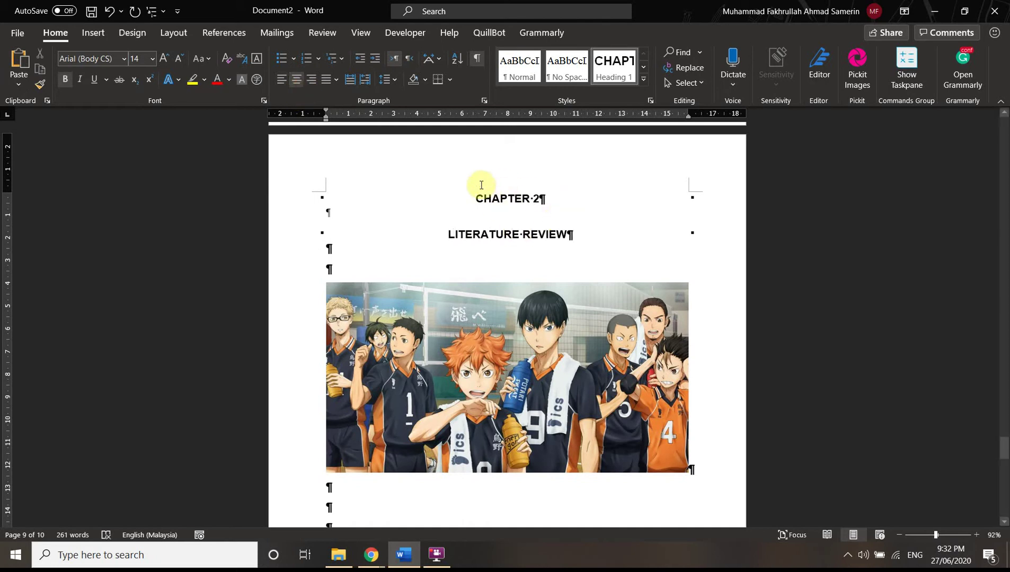
Insert a Figure caption below the picture under LITERATURE REVIEW, using chapter-based numbering
click(445, 444)
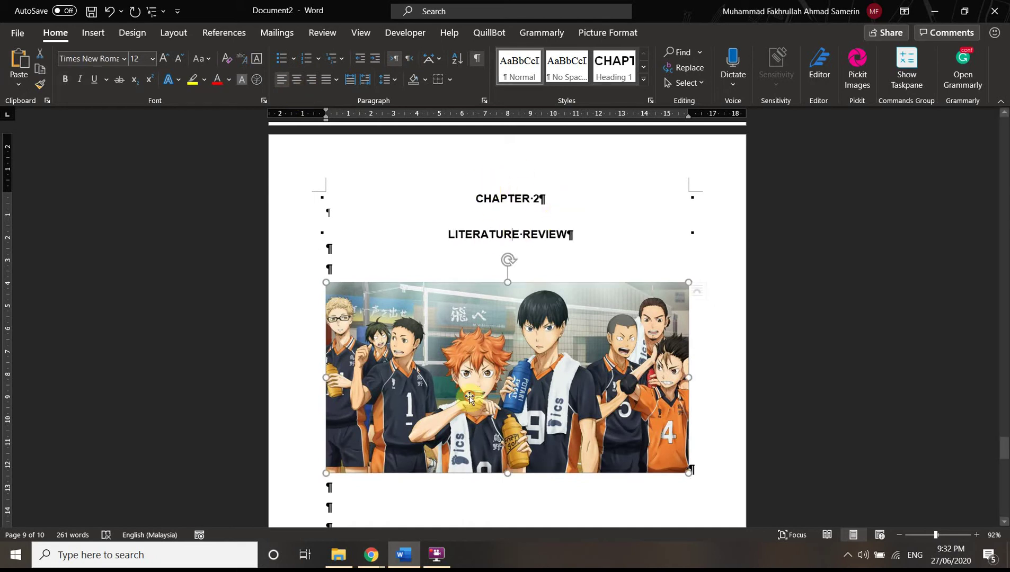
right_click(484, 363)
click(540, 271)
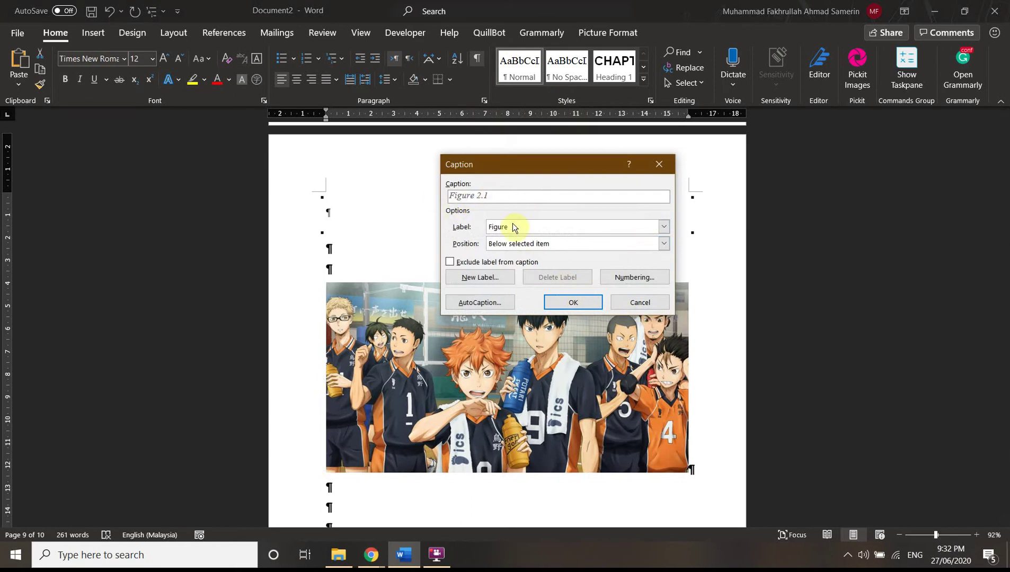
click(572, 301)
scroll(357, 377, down, 3)
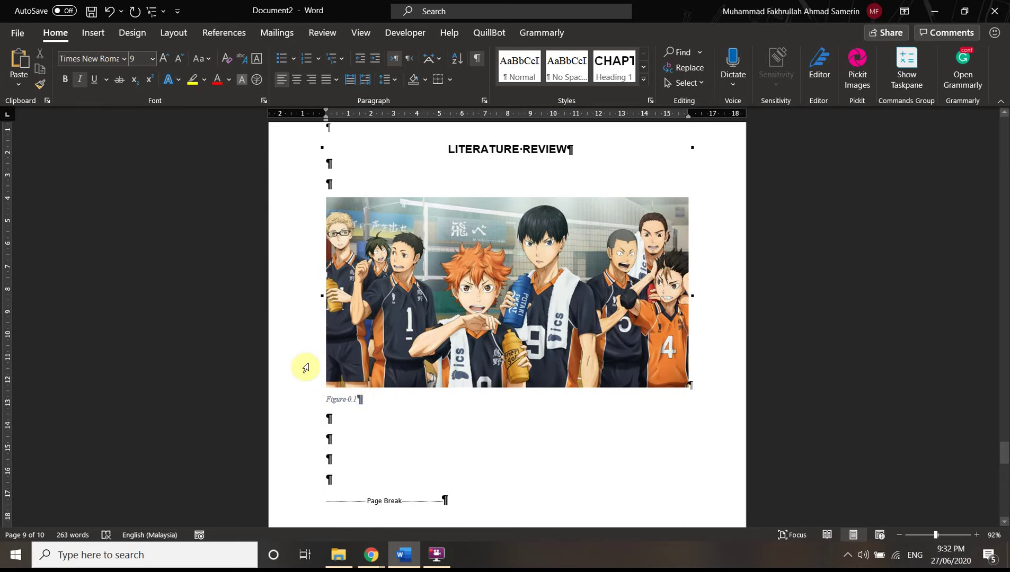
Remove the manual line break between CHAPTER 1 and INTRODUCTION, then insert it again
scroll(522, 334, up, 7)
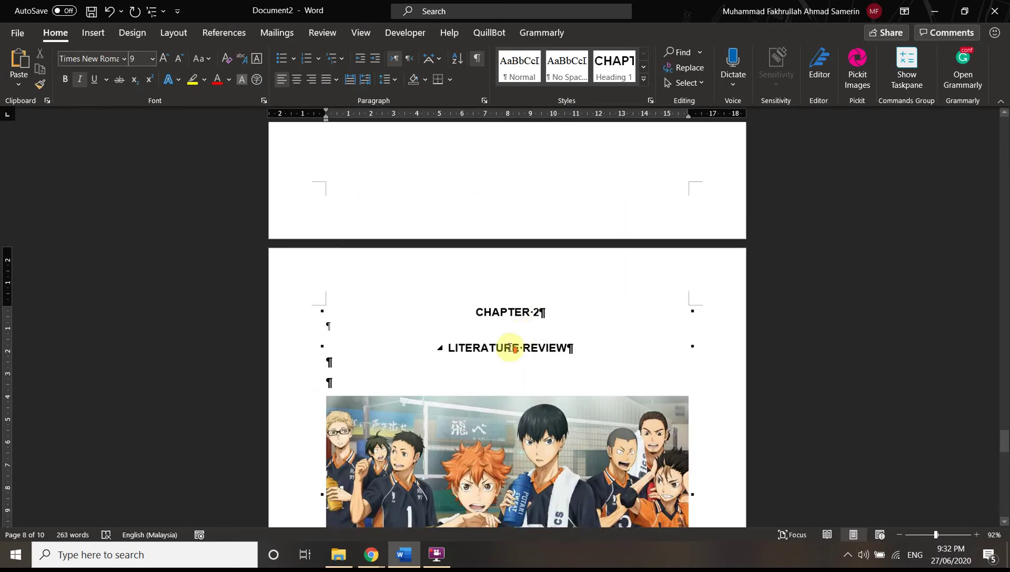
scroll(522, 334, up, 20)
scroll(496, 346, up, 20)
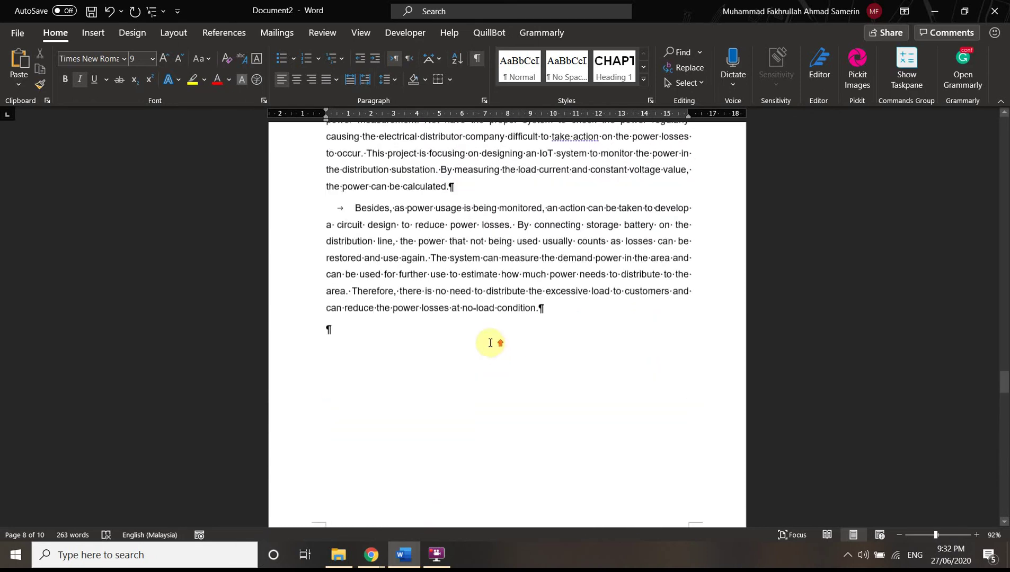
scroll(498, 378, up, 4)
click(498, 378)
click(465, 374)
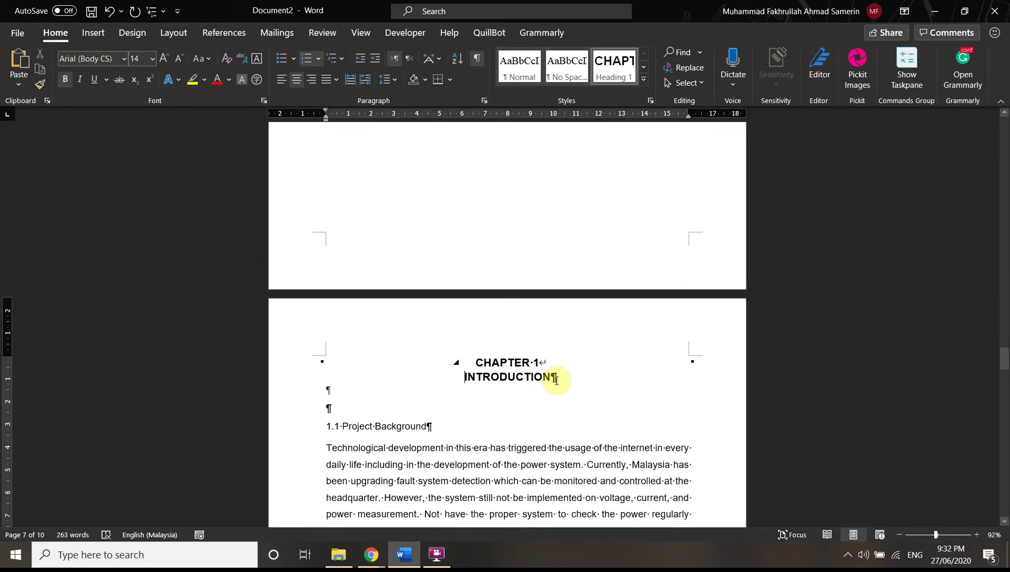
key(BackSpace)
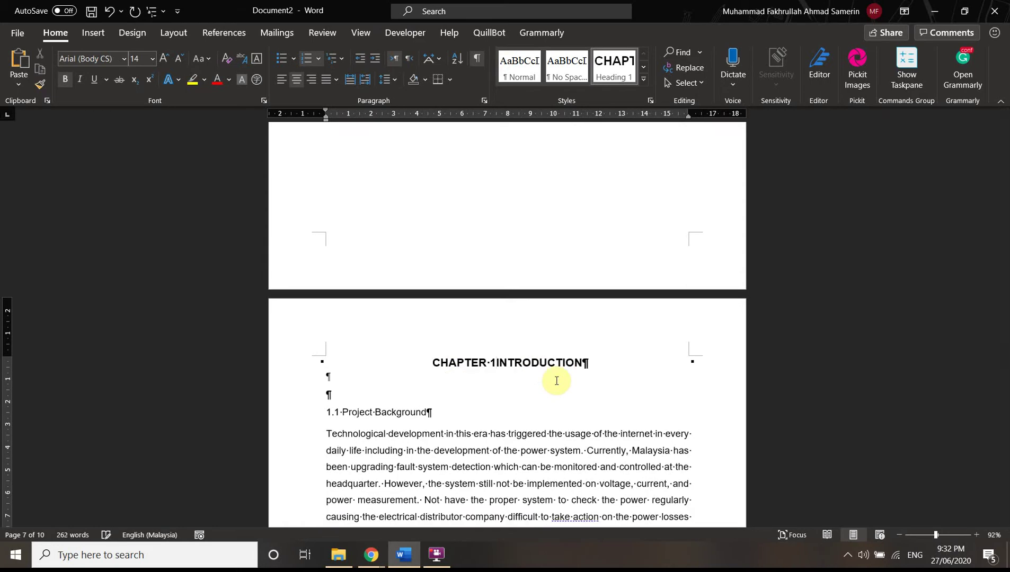
key(shift+Return)
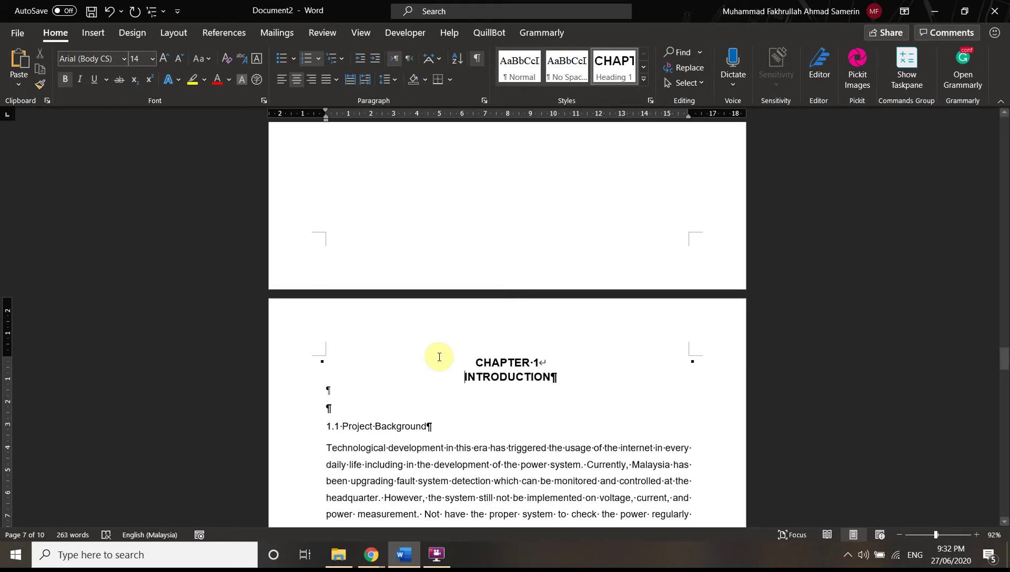
Apply Heading 2 to the Project Background title and delete its manually entered 1.1
scroll(521, 369, down, 1)
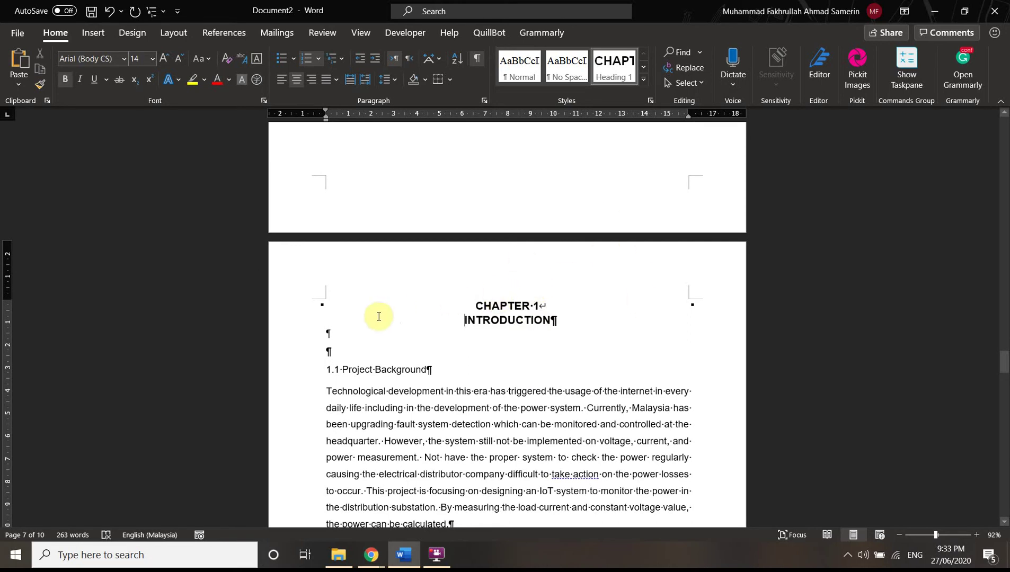
click(358, 371)
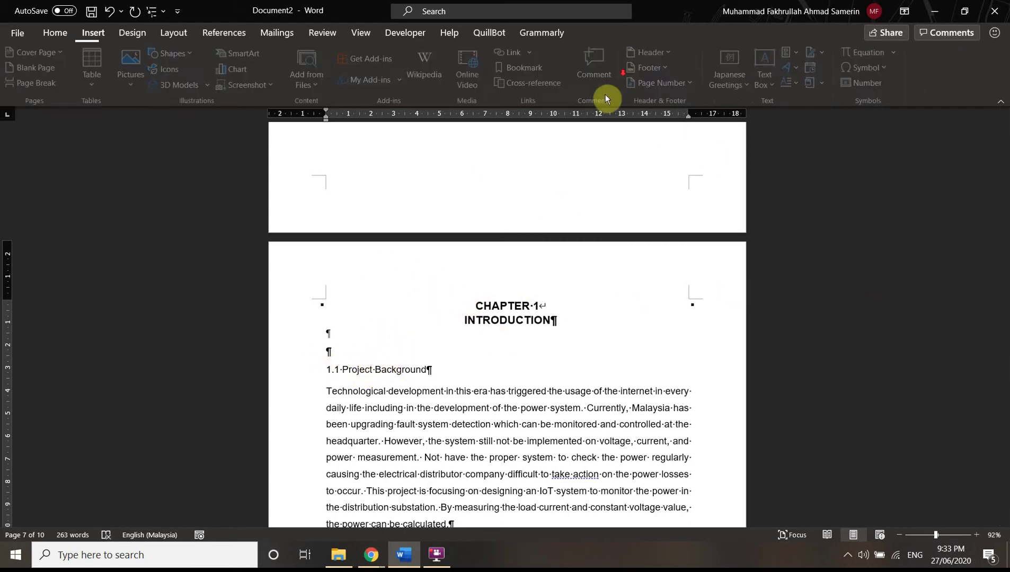
click(644, 67)
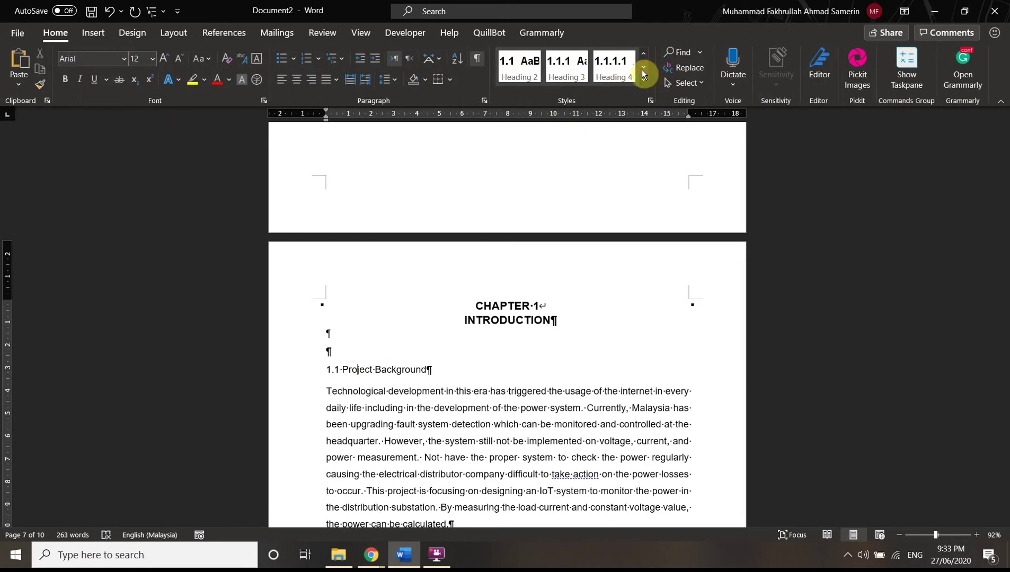
click(518, 78)
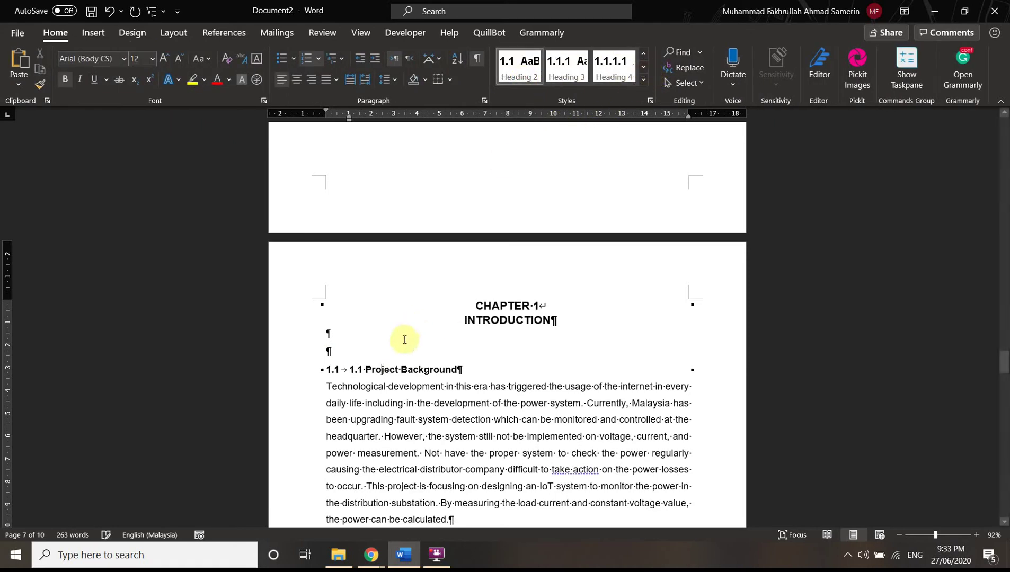
click(359, 370)
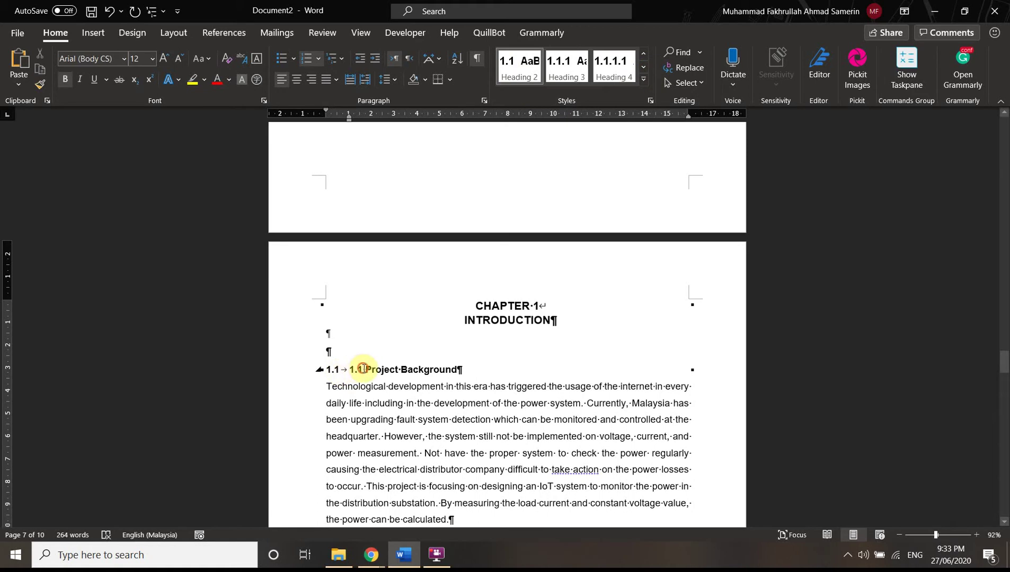
key(BackSpace)
key(BackSpace)
key(BackSpace)
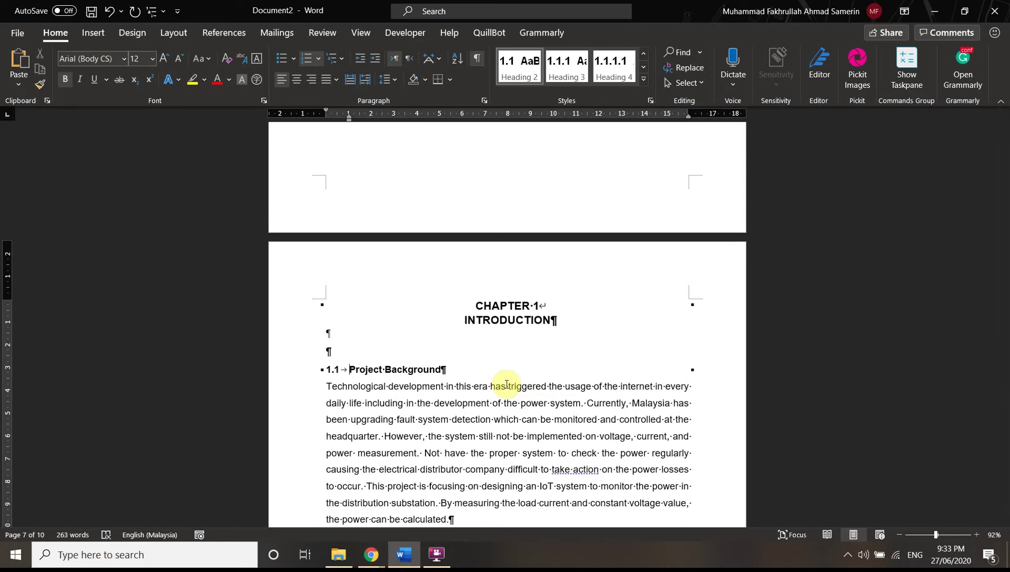
Add empty paragraphs after the Project Background text until blank lines precede the HAIKYU!! picture on the following page
scroll(363, 350, down, 8)
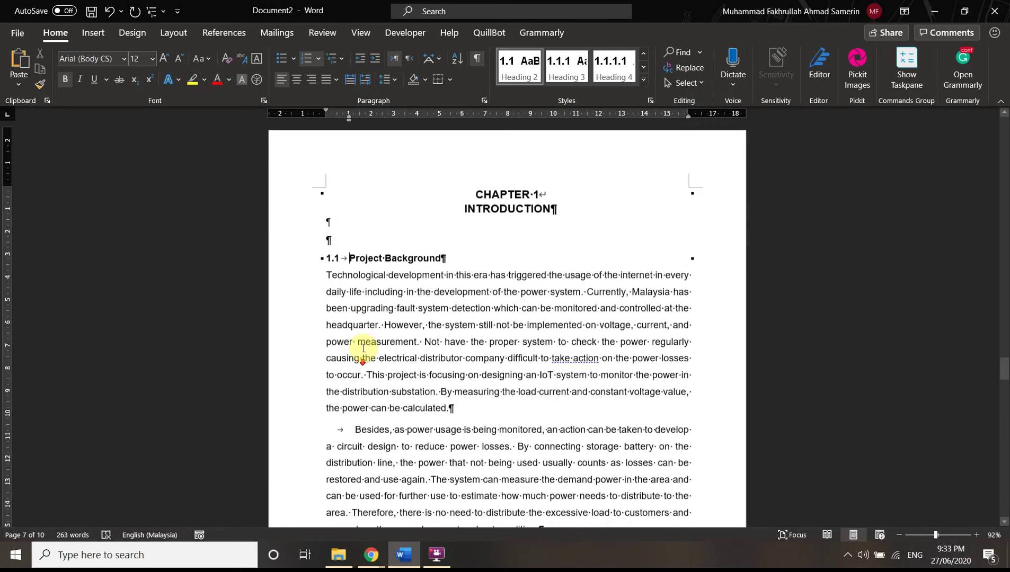
scroll(363, 249, up, 7)
scroll(429, 371, down, 5)
scroll(372, 354, down, 6)
click(361, 297)
scroll(397, 273, up, 5)
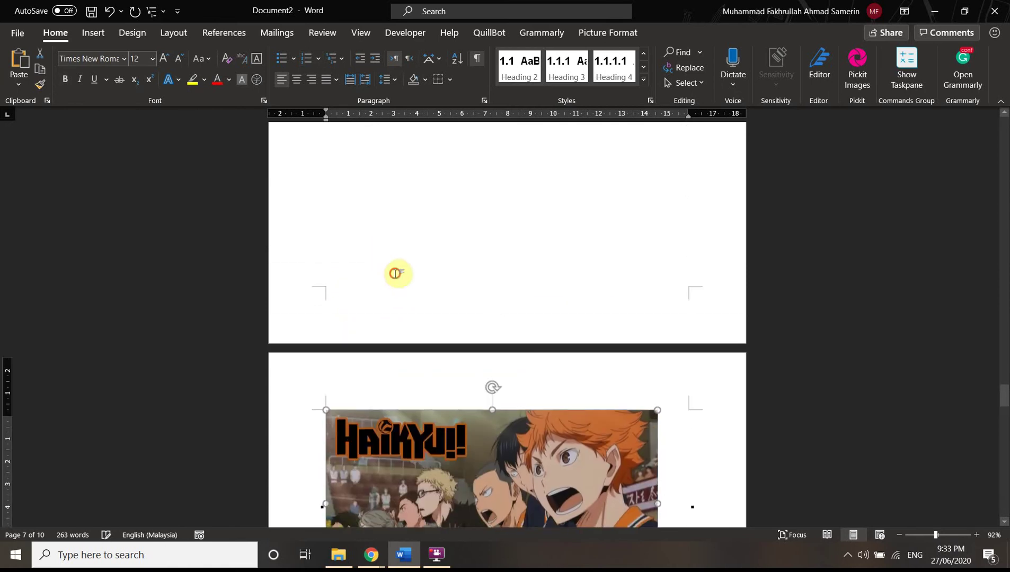
click(409, 274)
scroll(408, 273, up, 1)
click(524, 323)
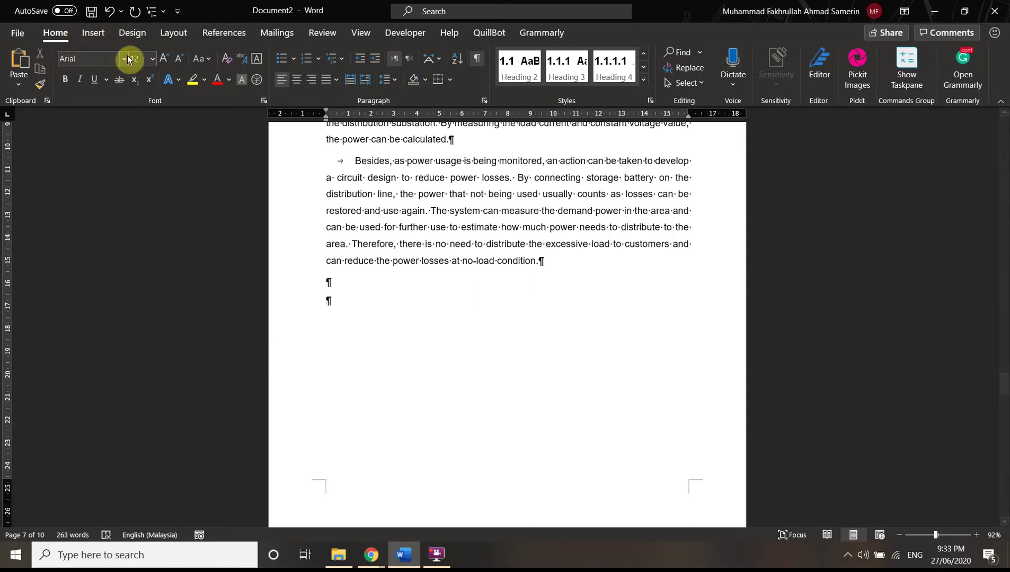
scroll(360, 392, down, 2)
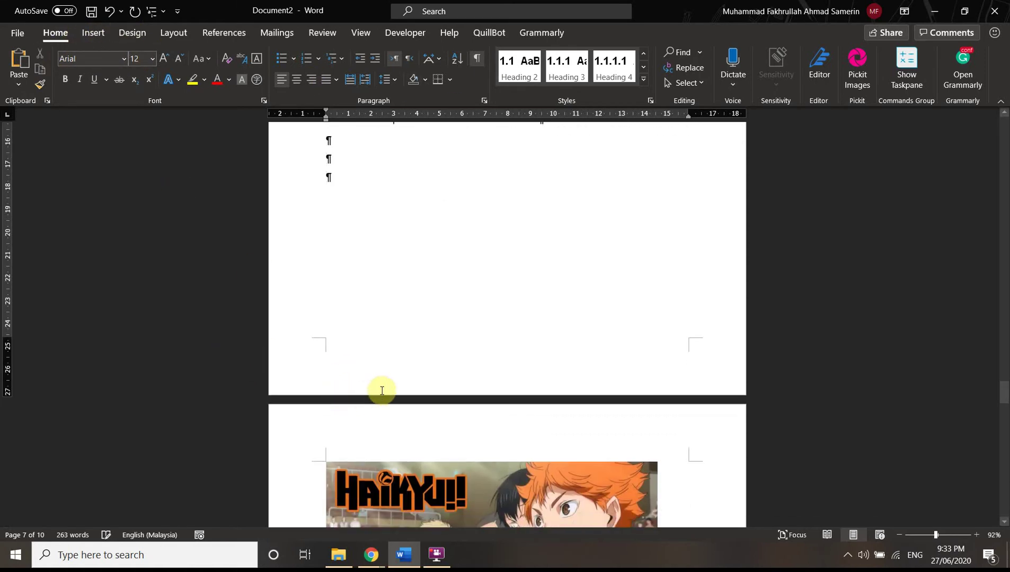
scroll(434, 319, down, 3)
scroll(422, 303, up, 2)
key(Return)
key(Return)
key(Return)
key(Return)
scroll(410, 315, down, 1)
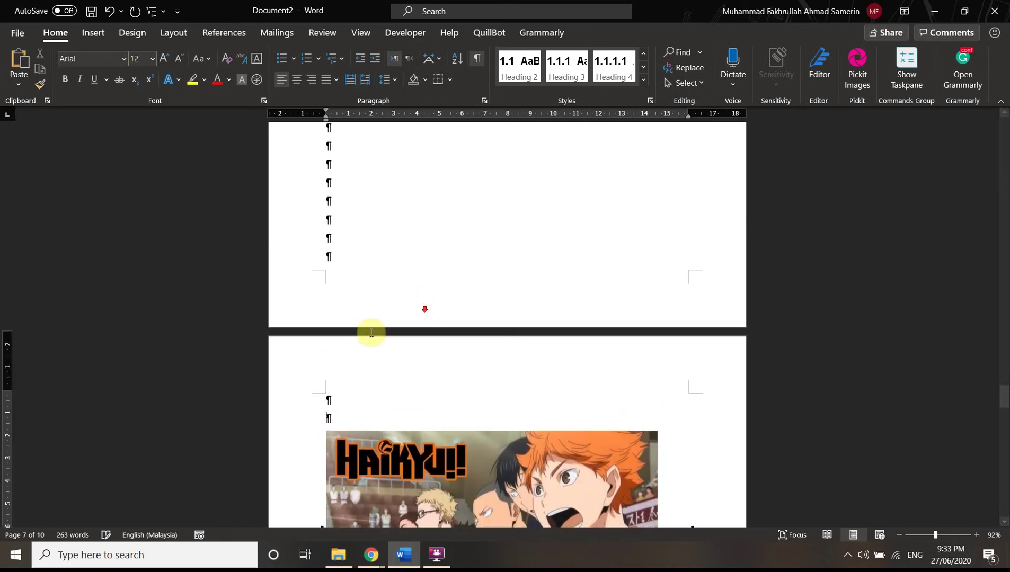
Enter the sample title ASDASDASASD on the blank line above the HAIKYU!! picture and apply Heading 3
click(342, 409)
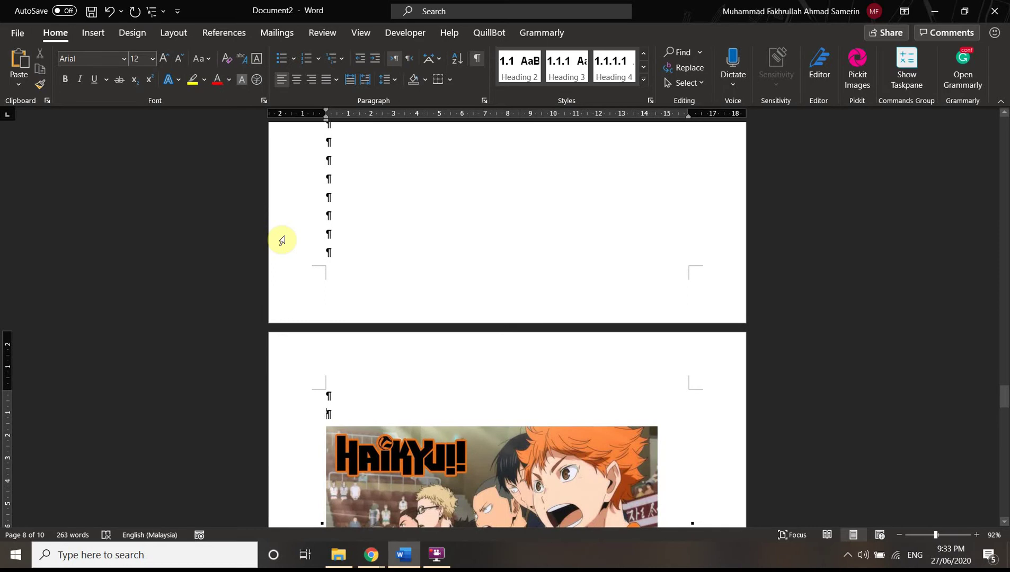
text(ASDASDASASD)
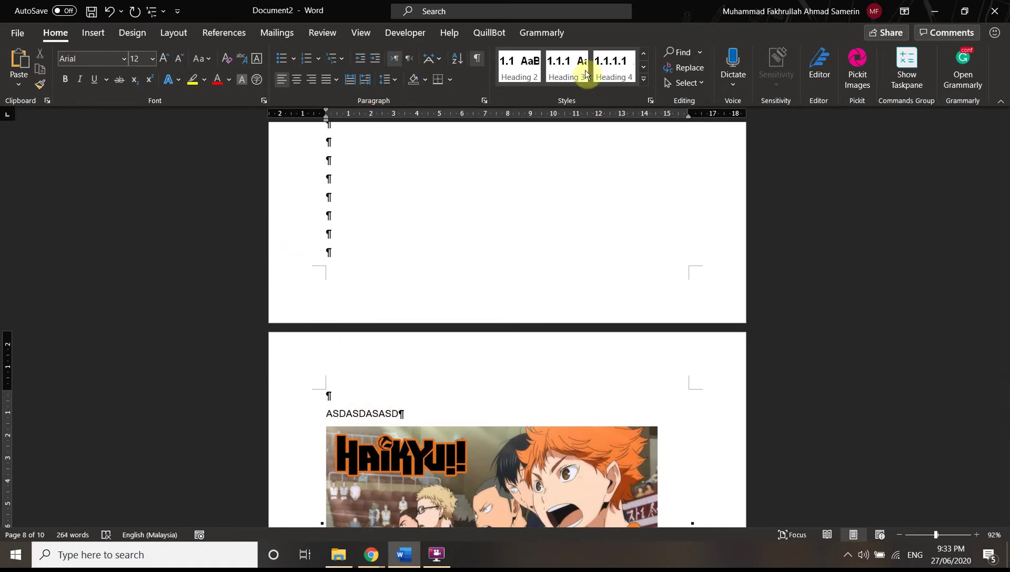
click(560, 77)
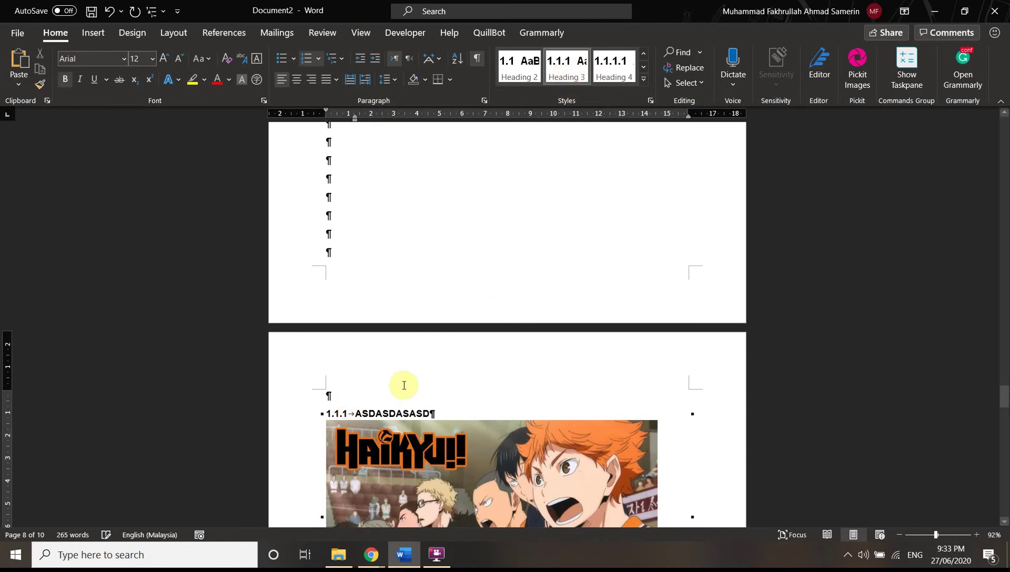
click(388, 413)
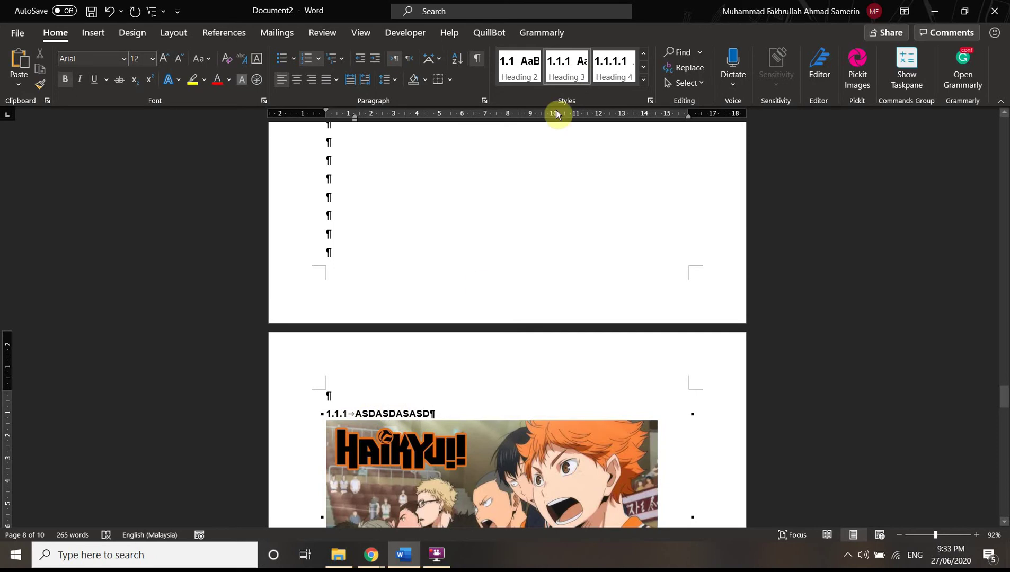
Add the sample title DSFDSFSDFSD two paragraphs below ASDASDASASD and apply Heading 4
click(472, 404)
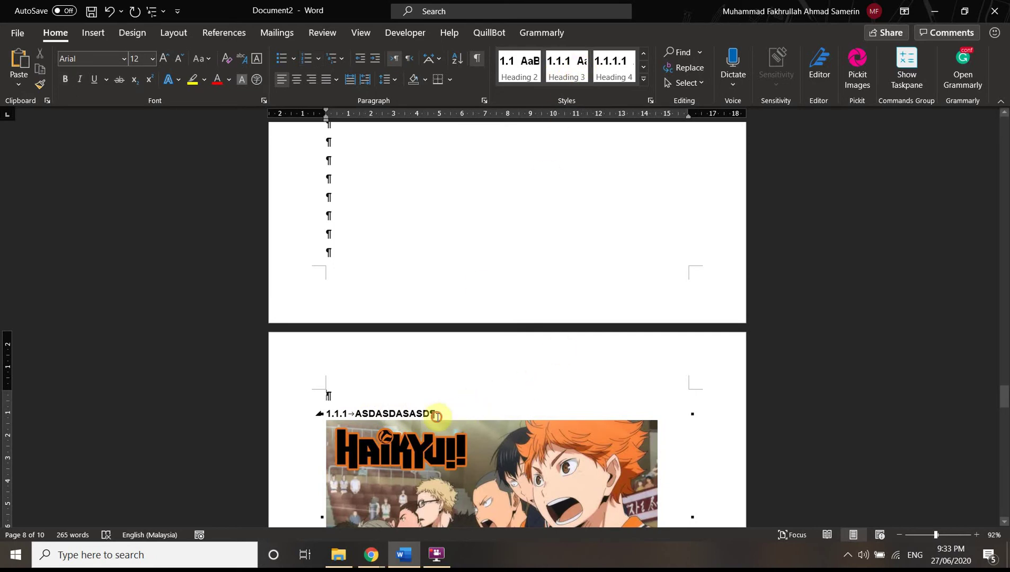
key(Return)
key(Return)
text(DSFDSFSDFSD)
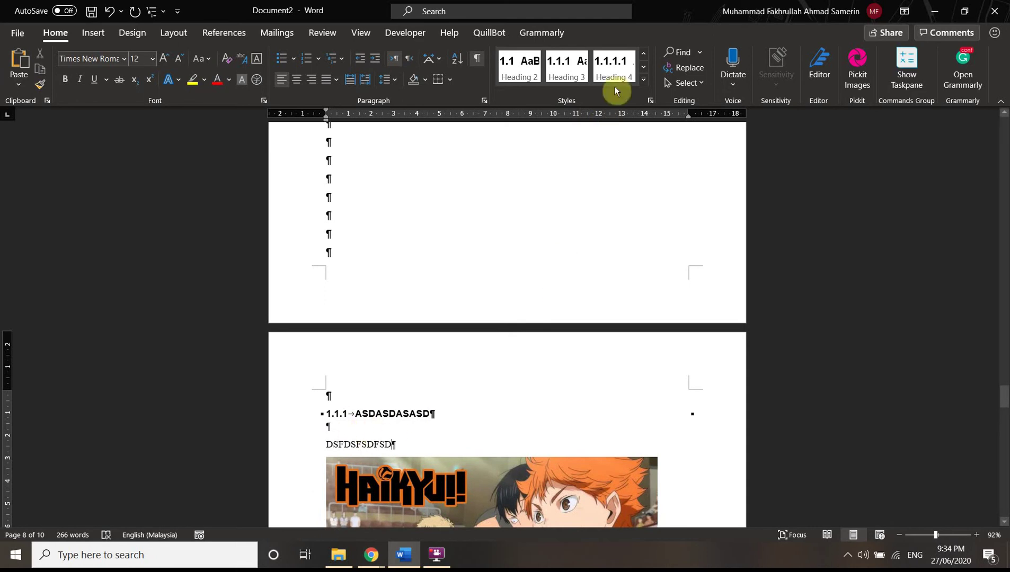
click(614, 64)
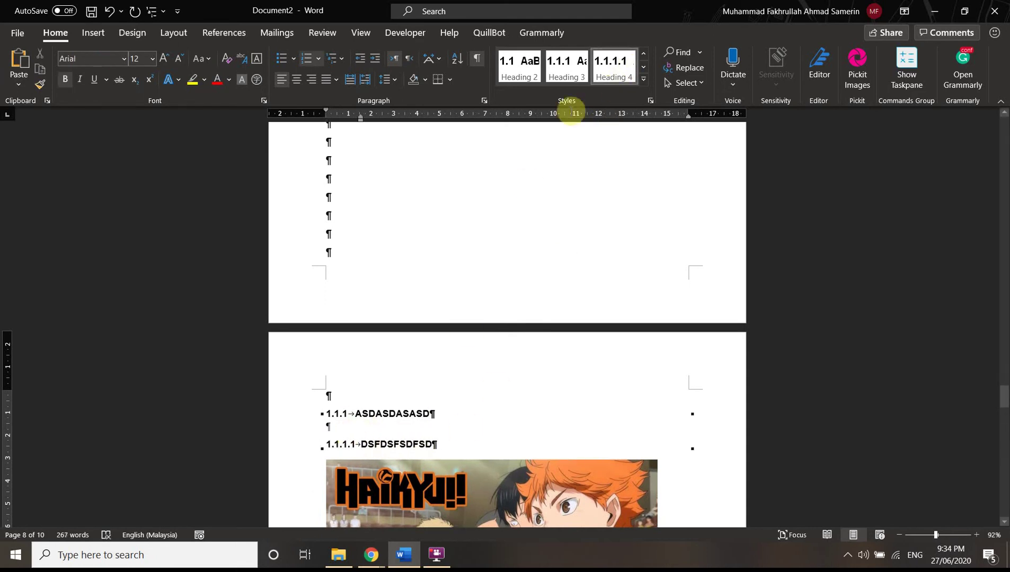
Add the sample title SDASDSA on a new line directly below ASDASDASASD and apply Heading 3
scroll(478, 354, down, 3)
click(447, 299)
key(Return)
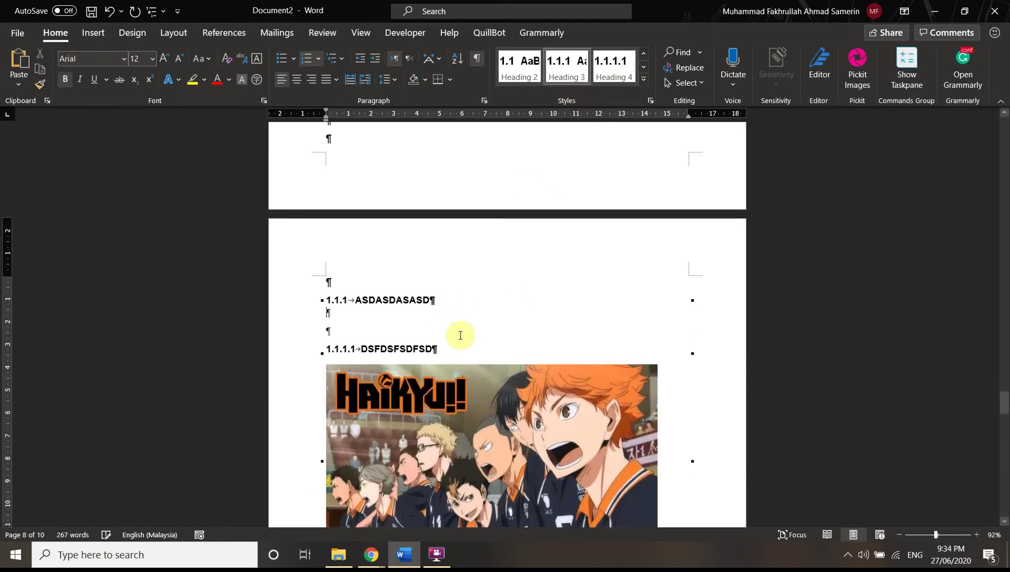
text(SDASDSA)
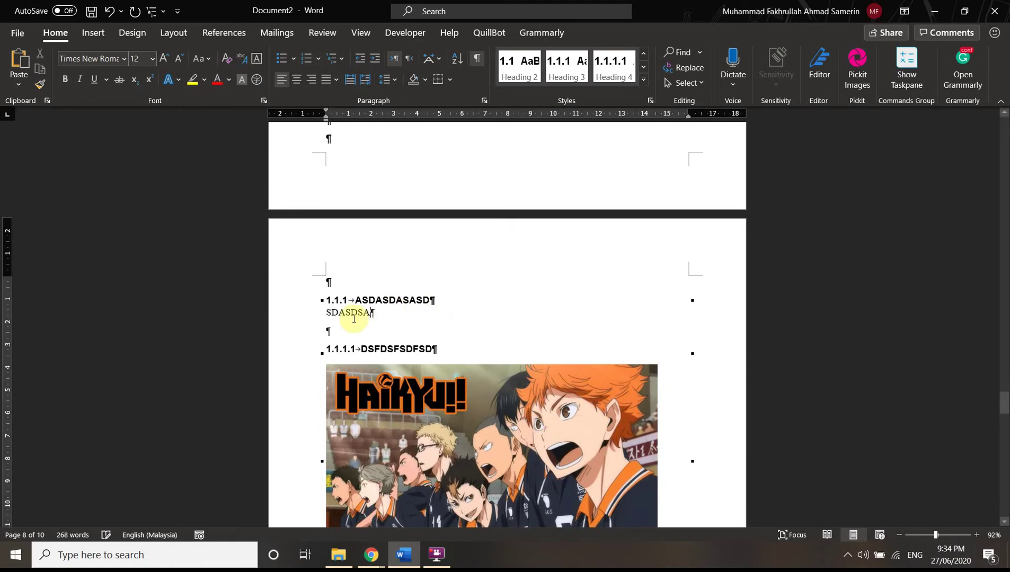
click(570, 72)
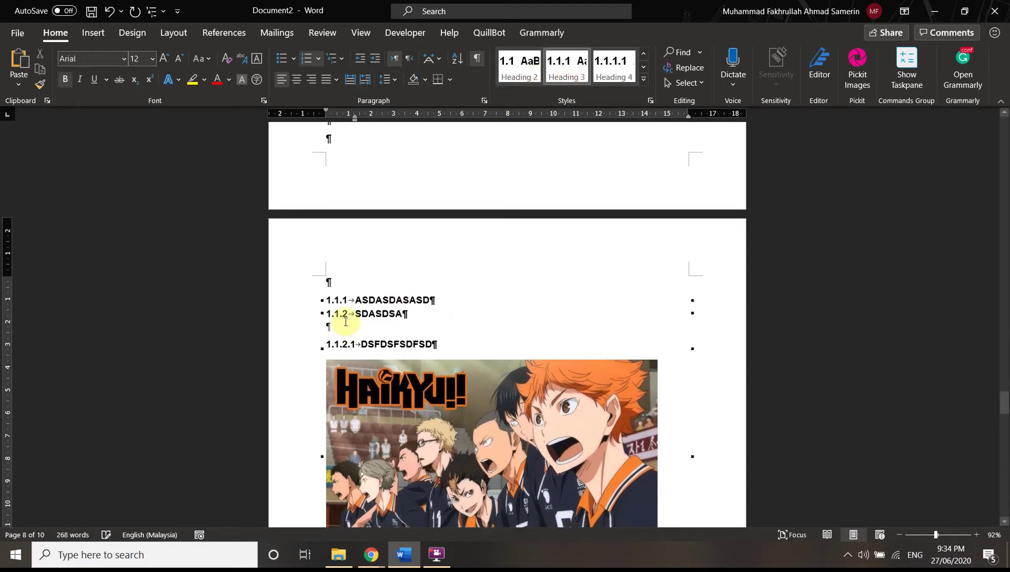
Add the sample title SDFSDFSDF on a new line below DSFDSFSDFSD and apply Heading 4
click(433, 344)
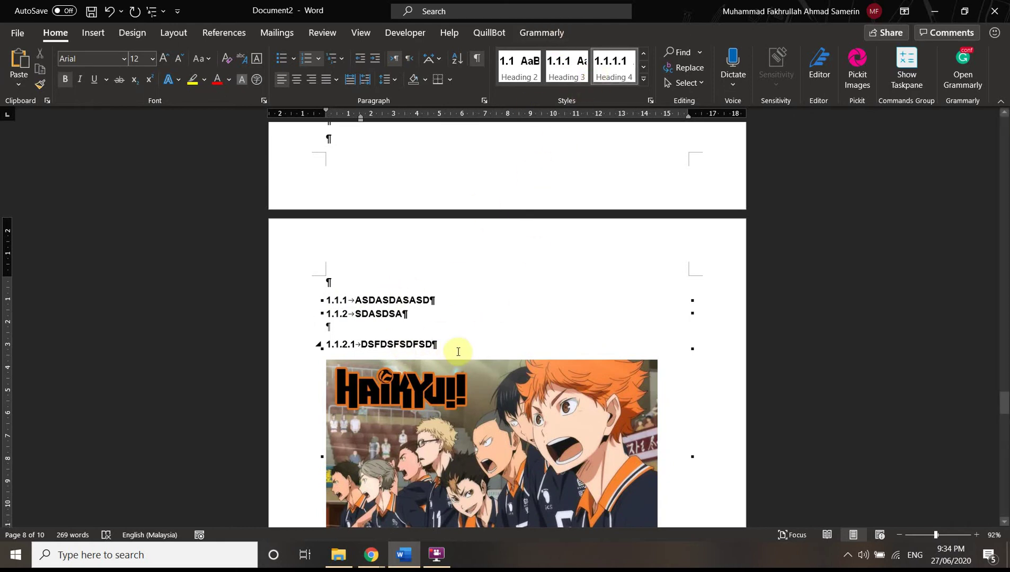
key(Return)
text(SDFSDFSDF)
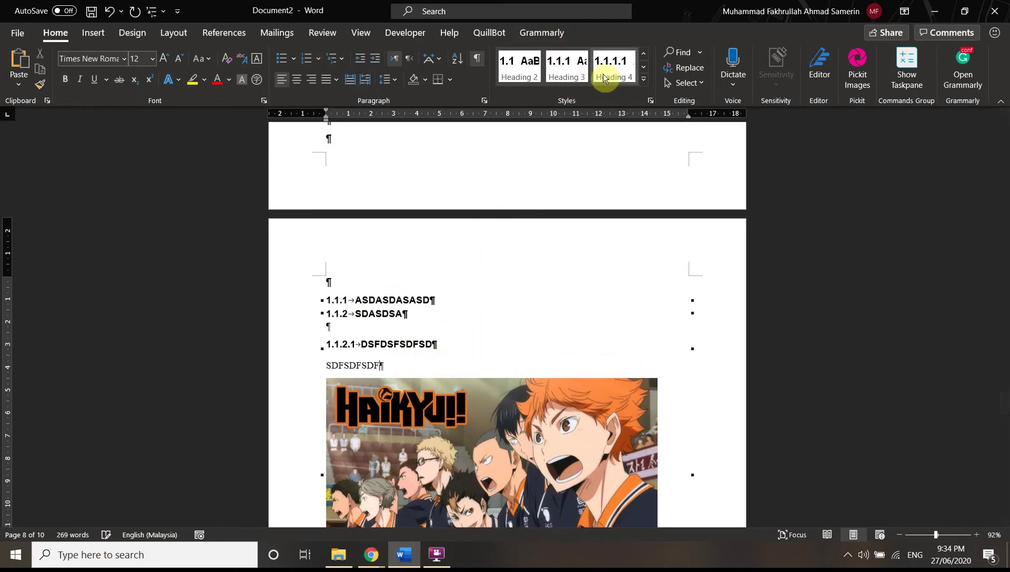
click(614, 66)
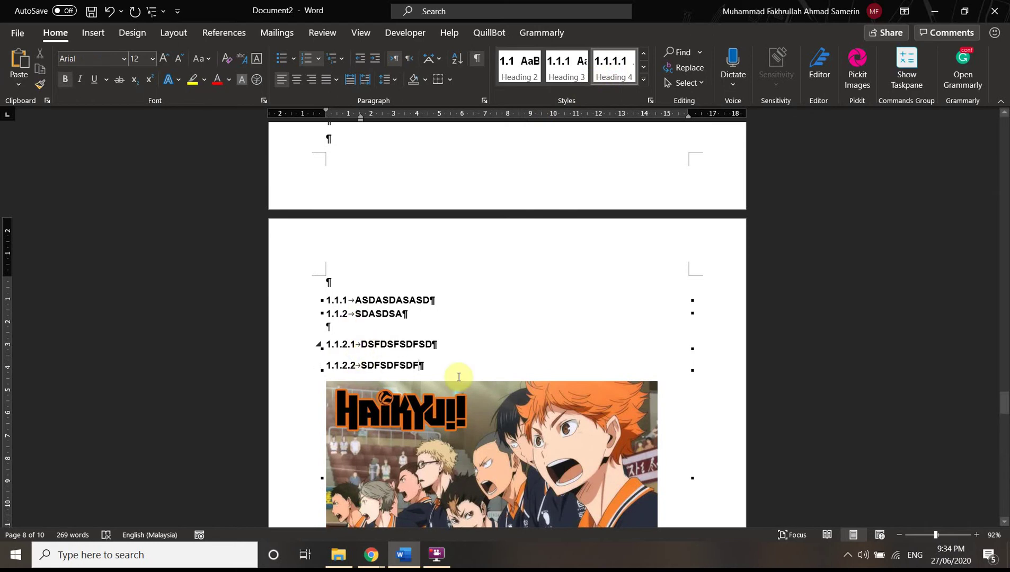
scroll(385, 338, down, 1)
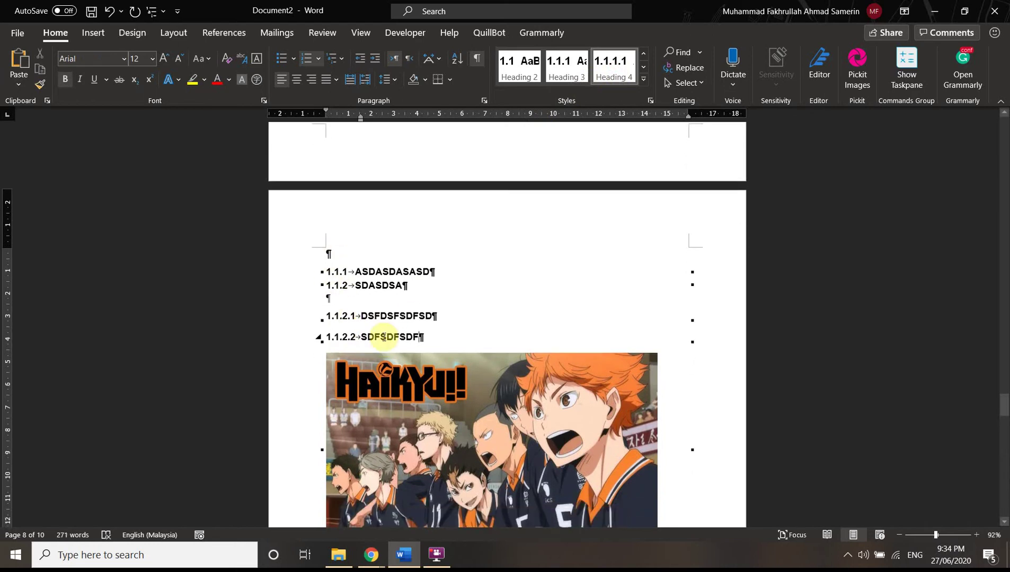
scroll(384, 338, up, 20)
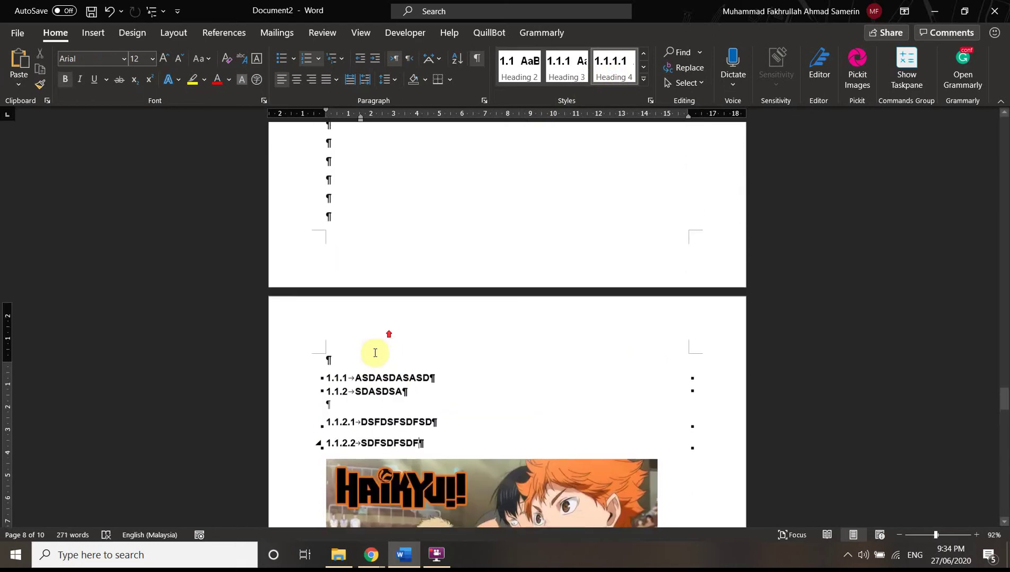
scroll(346, 347, up, 20)
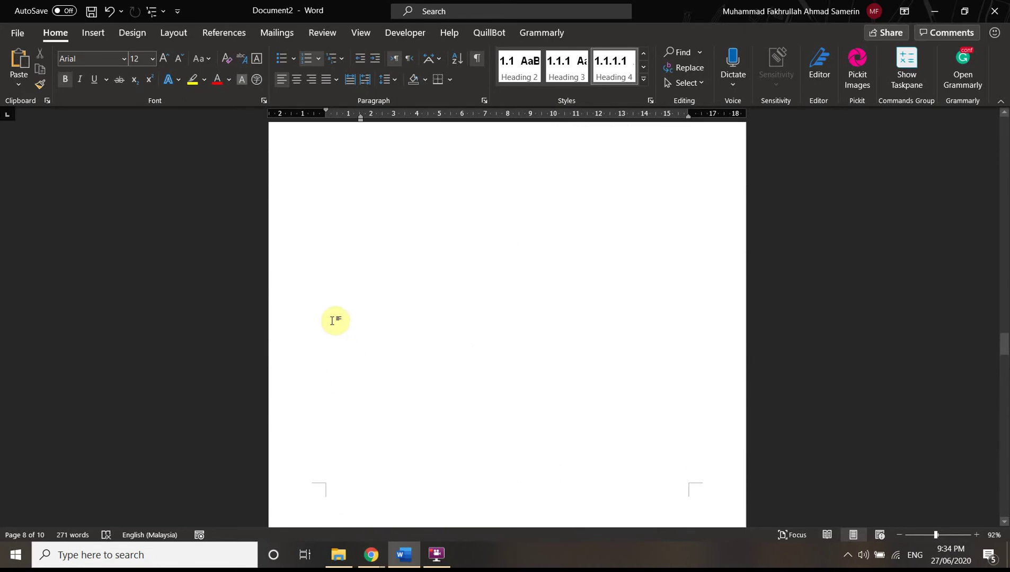
Join LITERATURE REVIEW to the CHAPTER 2 number in one heading, separated by a manual line break
scroll(388, 304, down, 9)
drag(1004, 334, 995, 440)
click(500, 355)
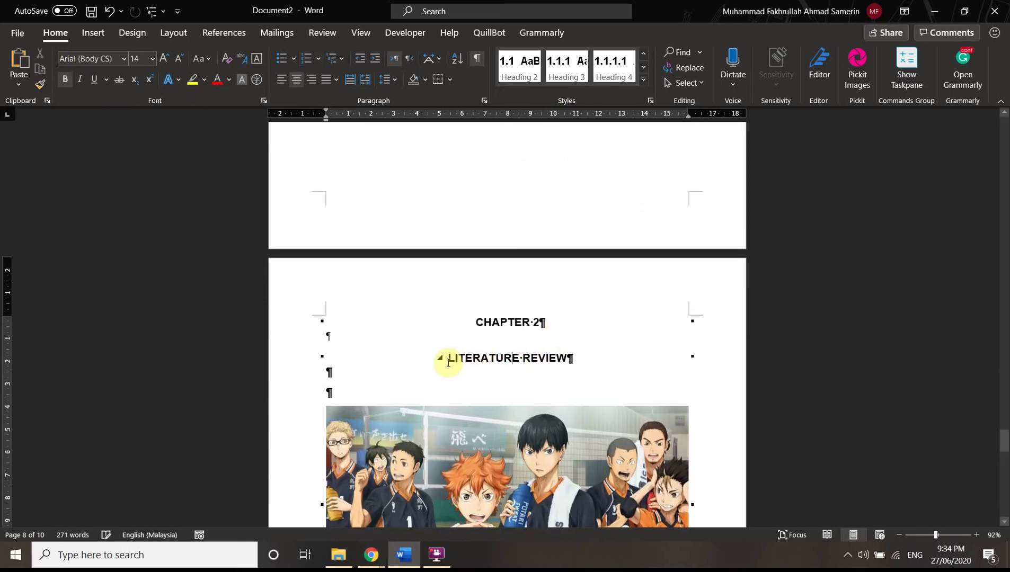
key(BackSpace)
key(BackSpace)
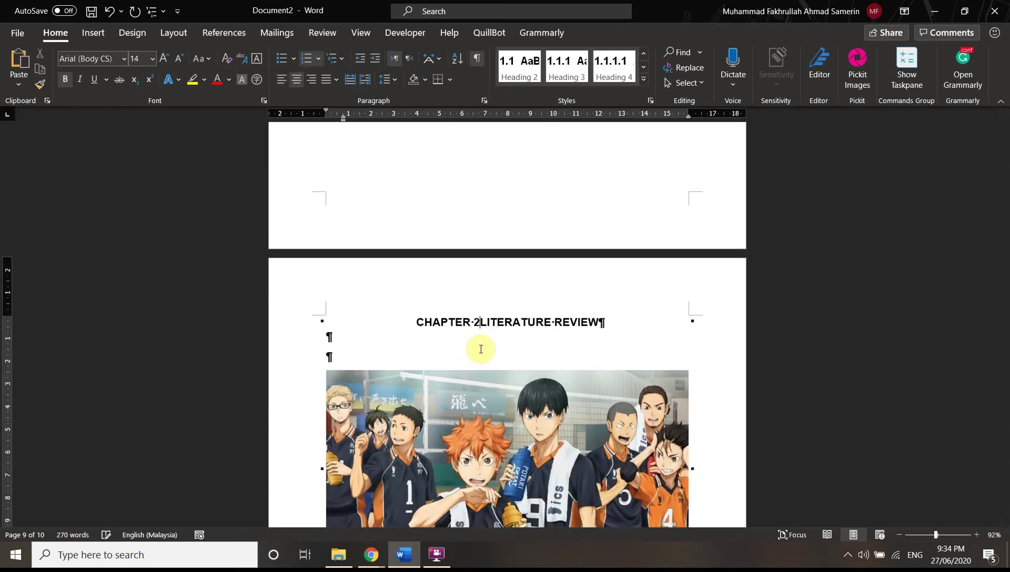
key(shift+Return)
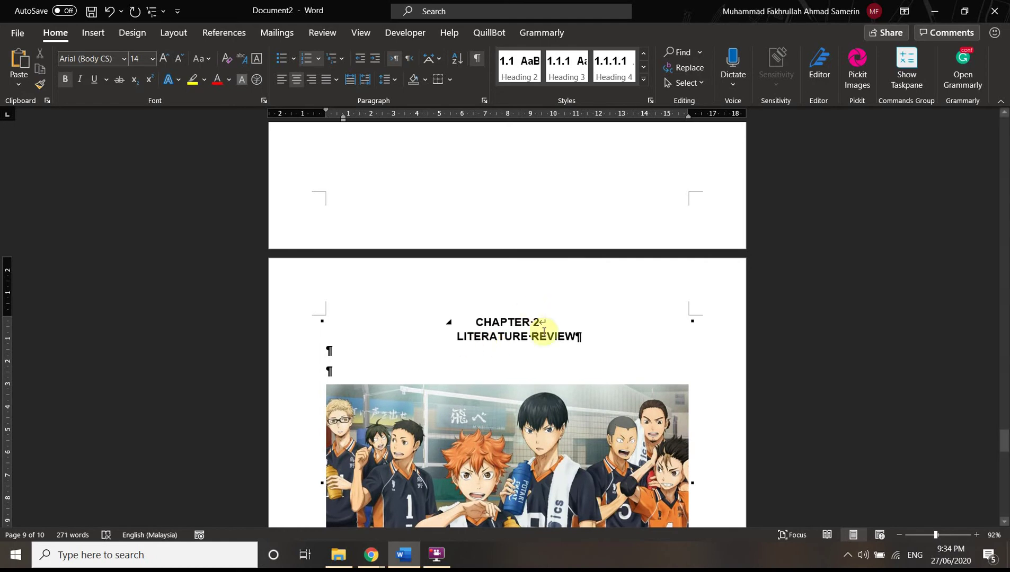
Apply Heading 1 to the REFERENCES title, remove its automatic chapter number and centre it
scroll(543, 322, down, 10)
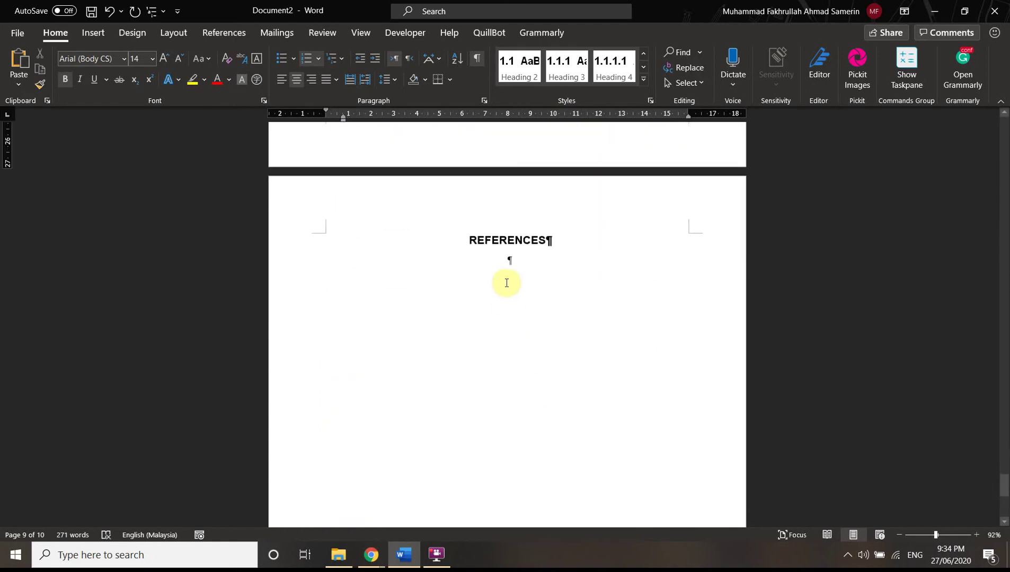
click(502, 245)
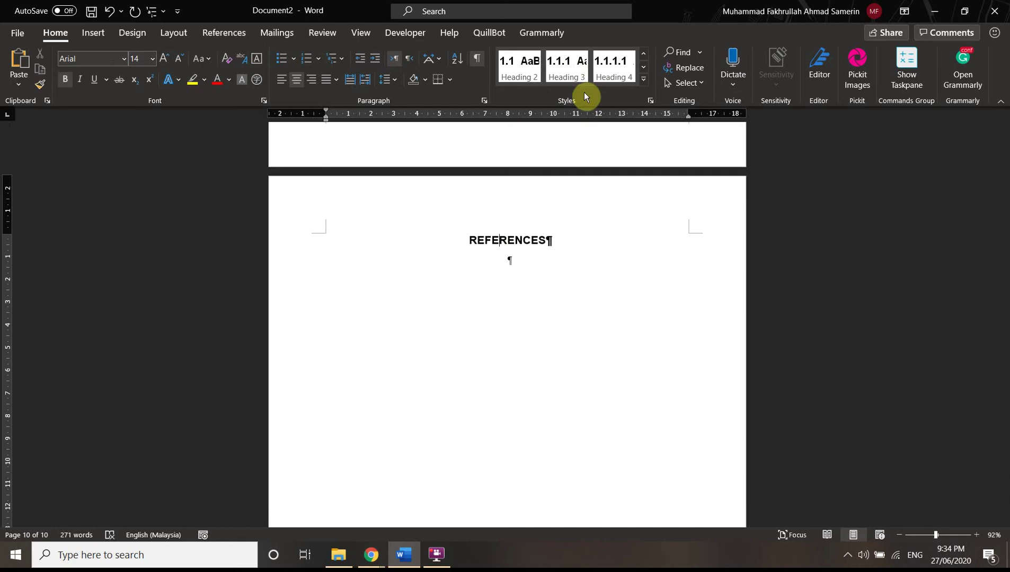
click(643, 55)
click(623, 74)
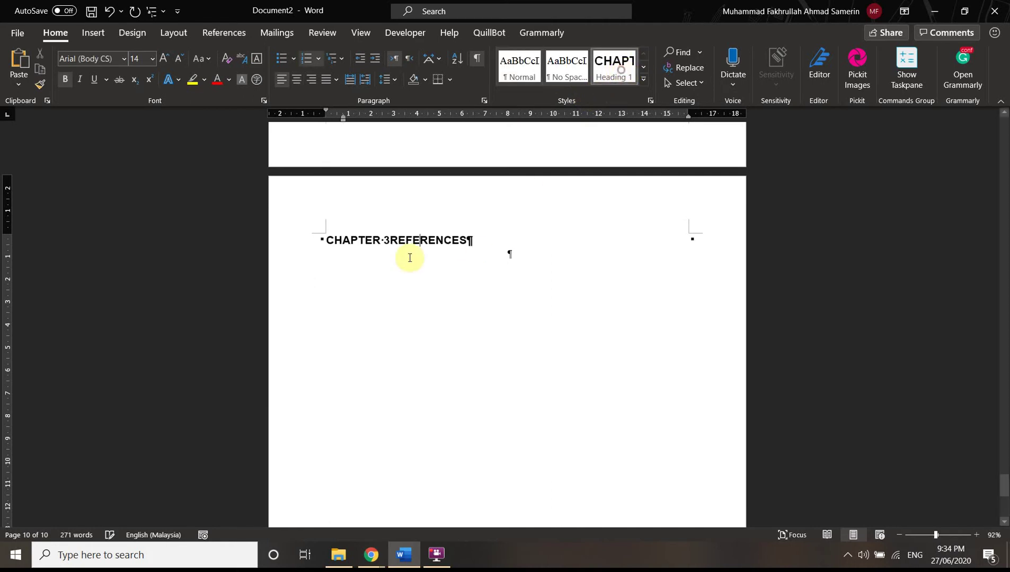
click(388, 237)
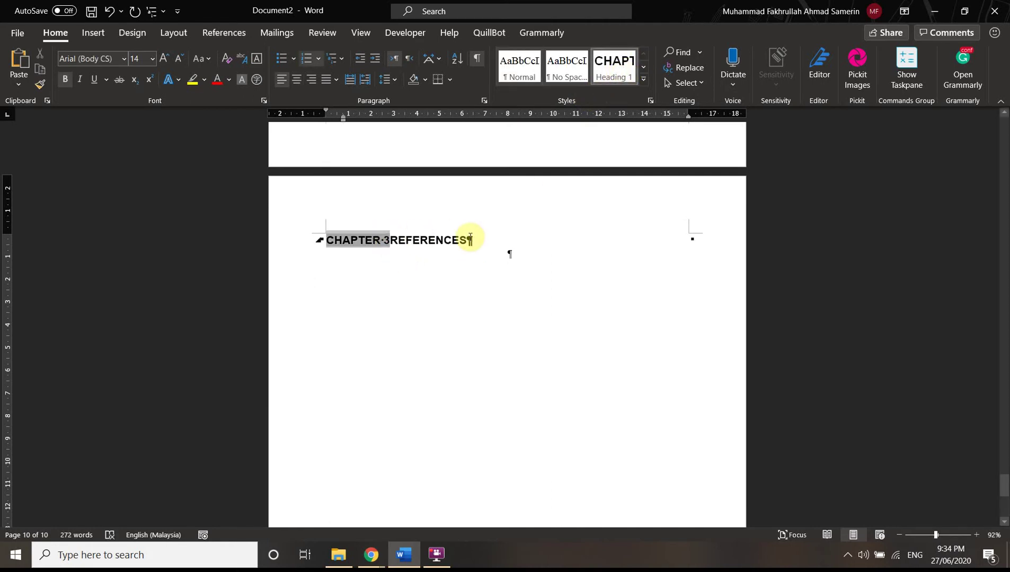
key(BackSpace)
click(296, 79)
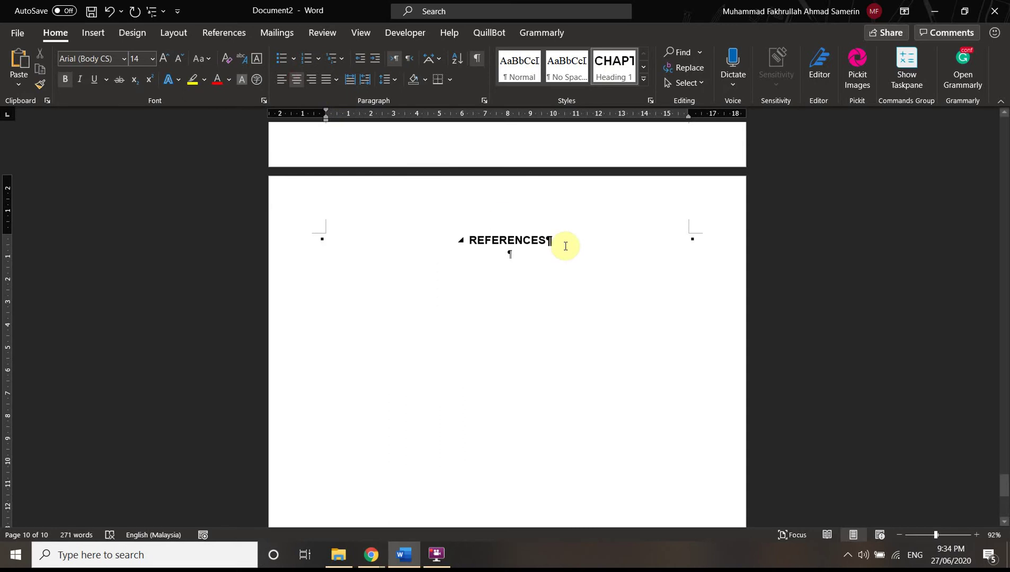
Add a blank line between the TABLE OF CONTENT title and the page break below it
scroll(566, 246, up, 10)
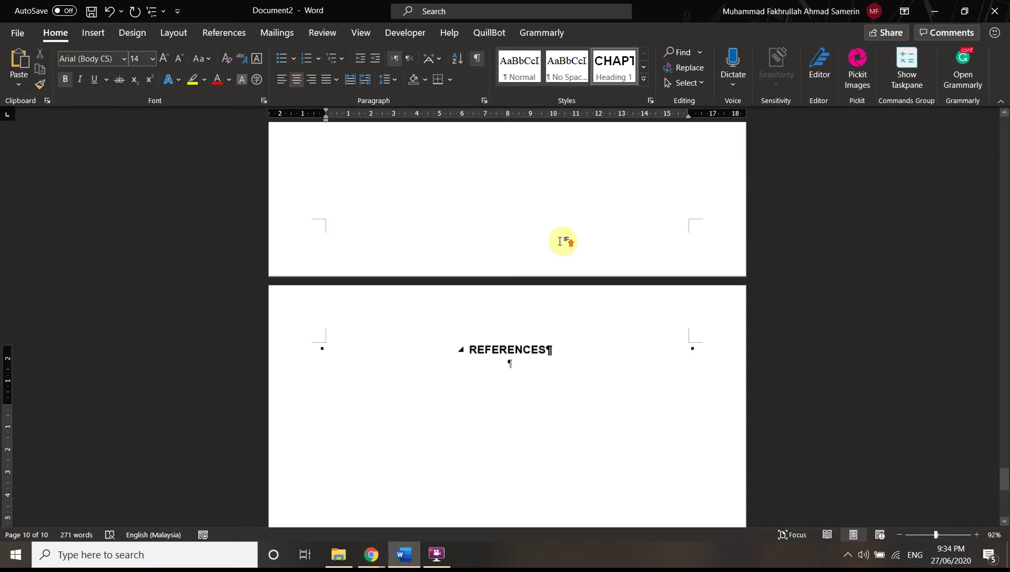
scroll(558, 238, up, 10)
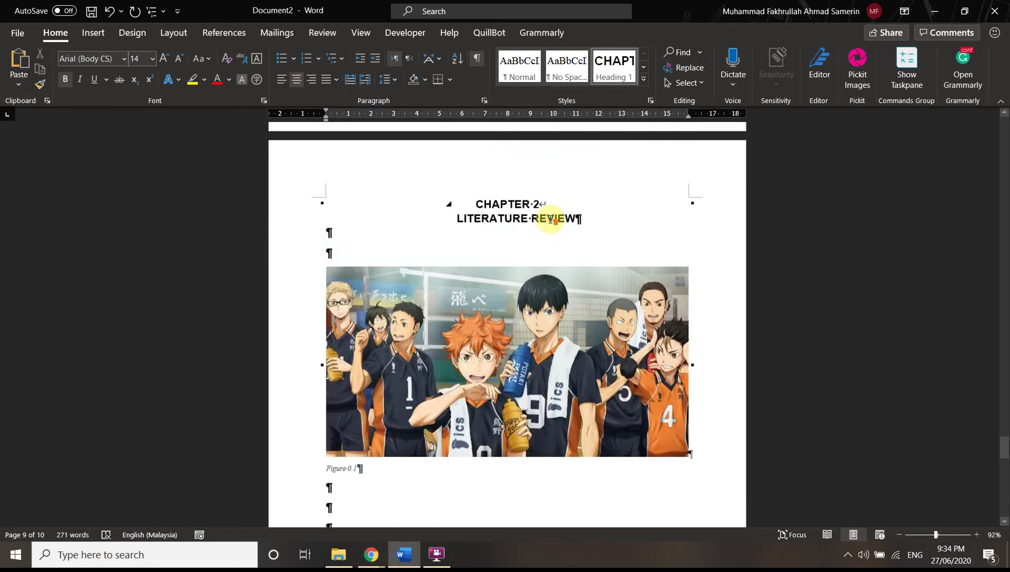
scroll(549, 220, up, 12)
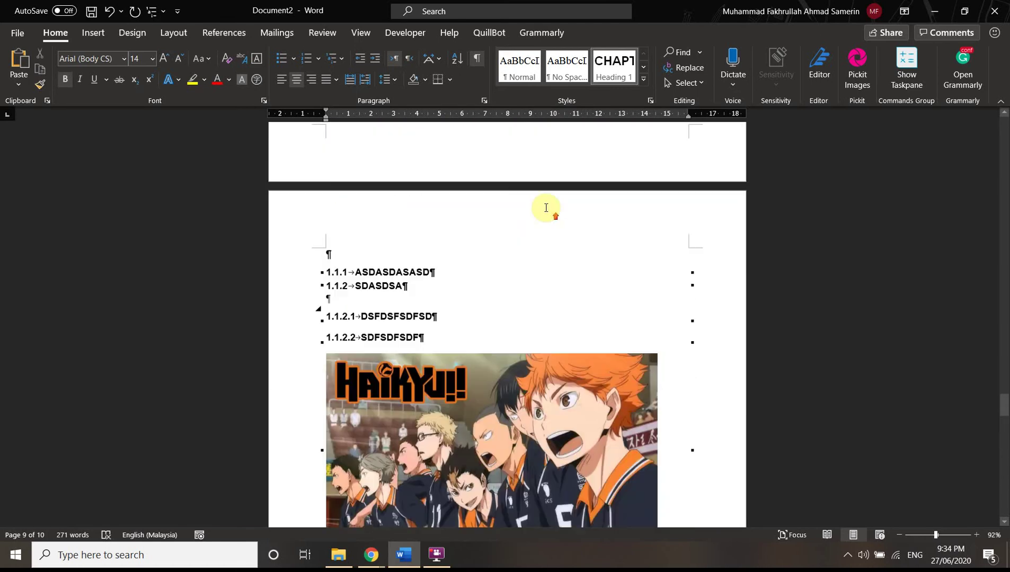
scroll(548, 206, up, 12)
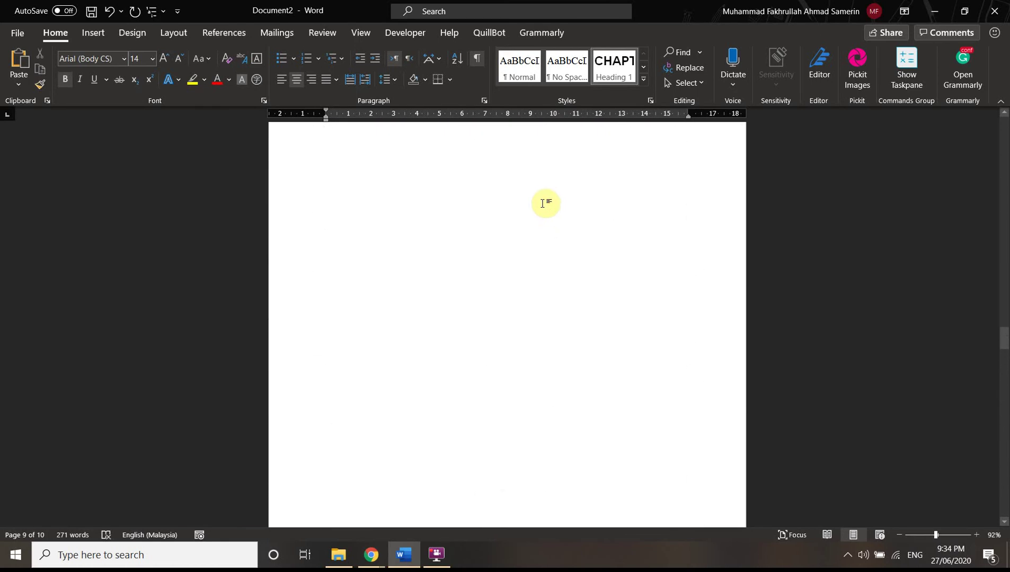
scroll(534, 184, up, 12)
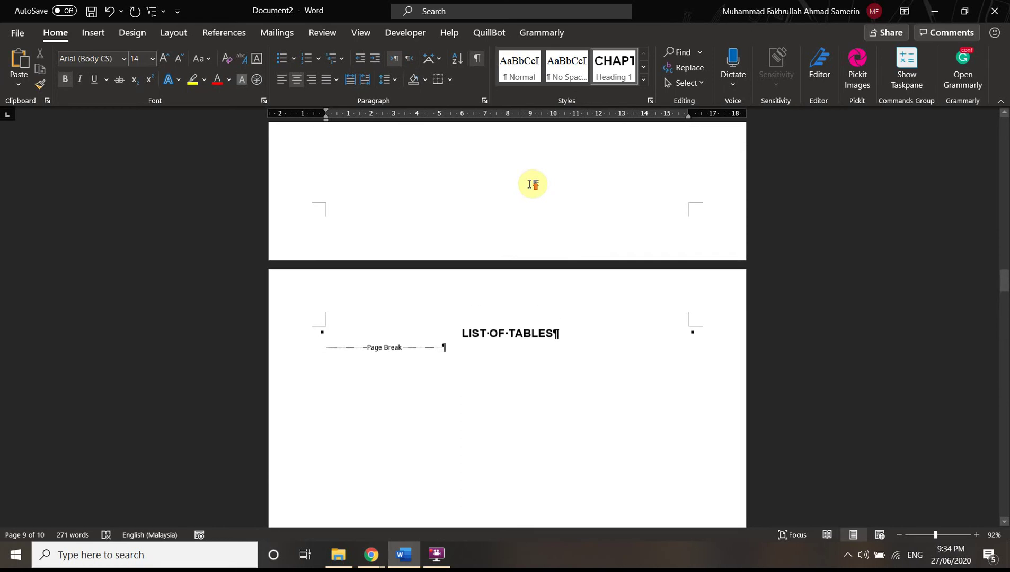
scroll(567, 220, up, 5)
scroll(563, 279, down, 6)
click(326, 246)
key(Return)
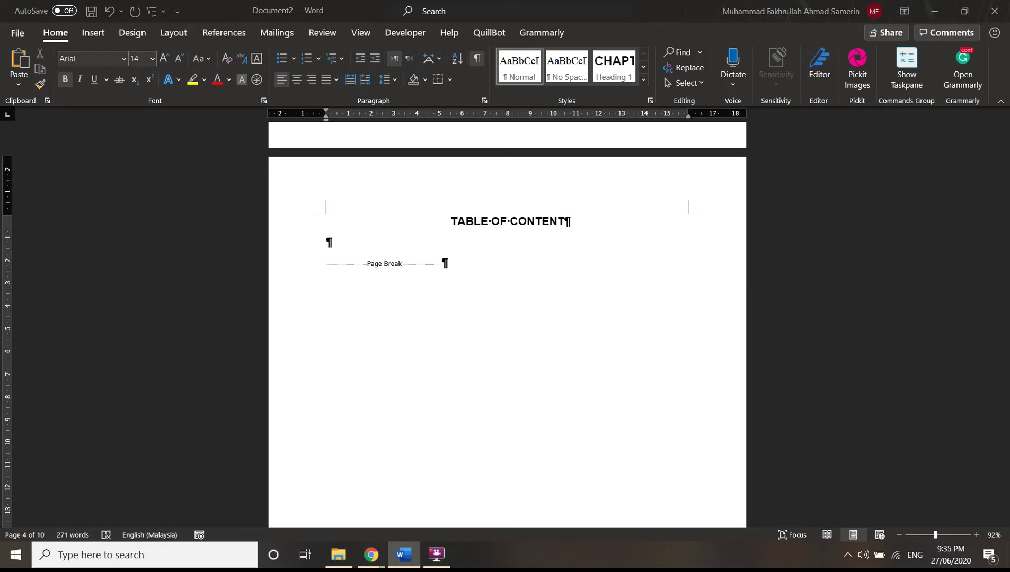
Insert the built-in Automatic Table 2 table of contents on the blank line under the TABLE OF CONTENT title
click(354, 249)
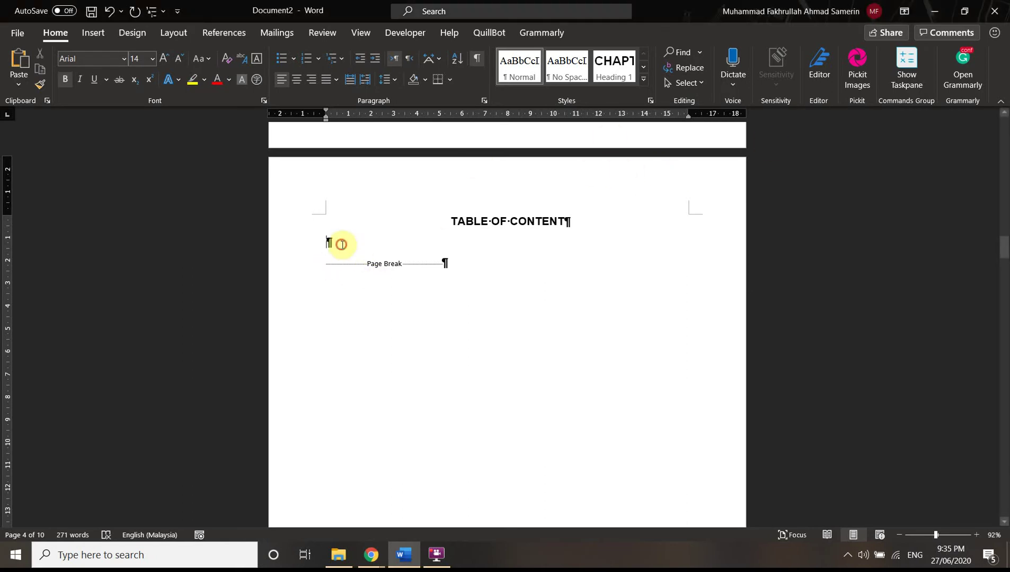
click(217, 30)
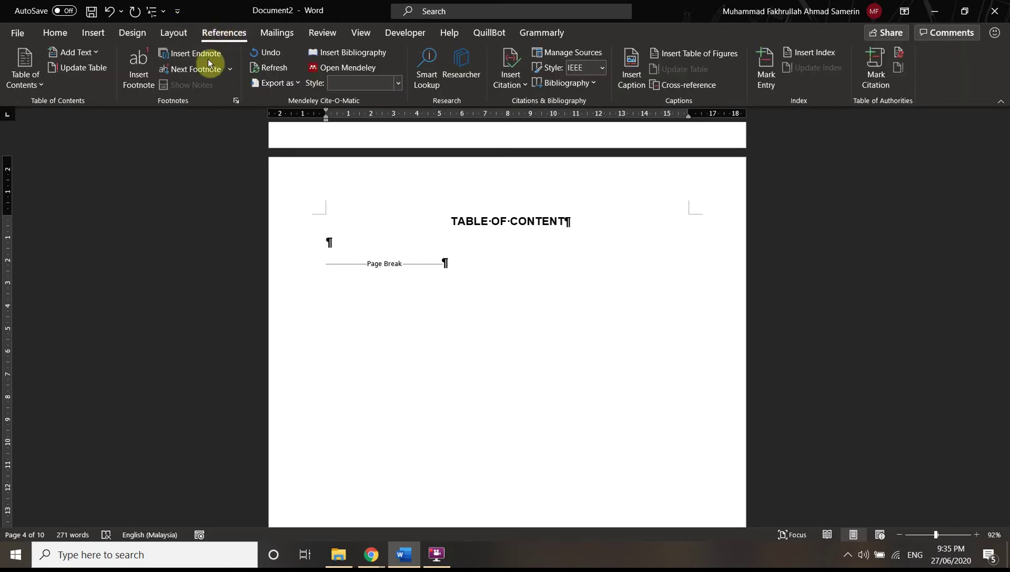
click(25, 76)
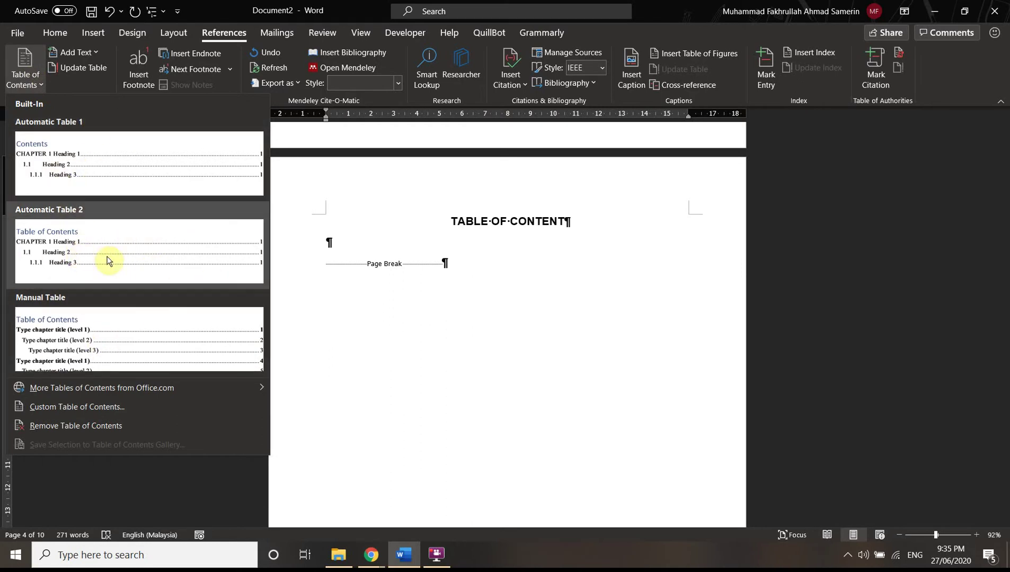
click(84, 250)
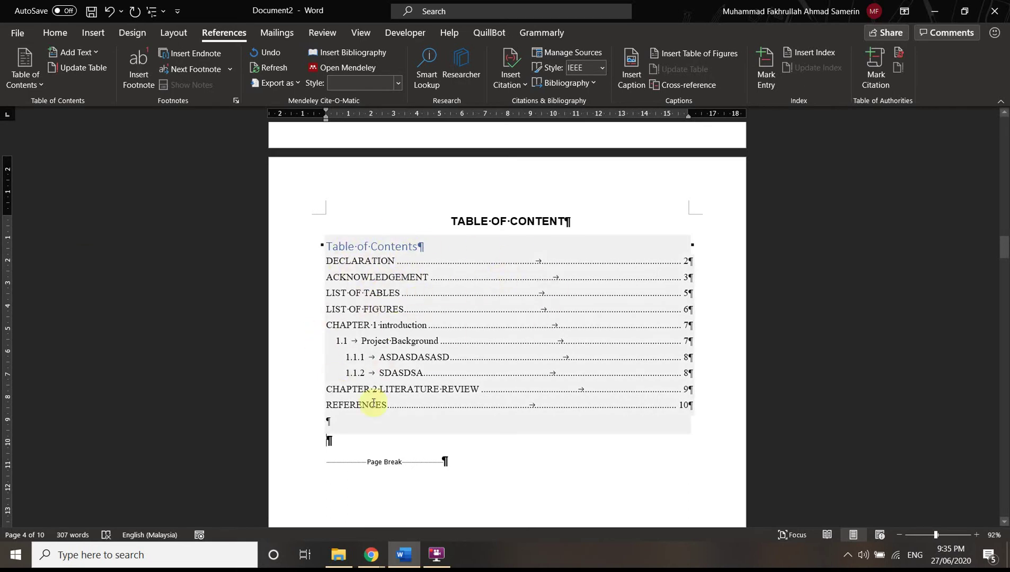
Turn off the All caps font effect for the INTRODUCTION text in the Chapter 1 heading
scroll(402, 334, down, 2)
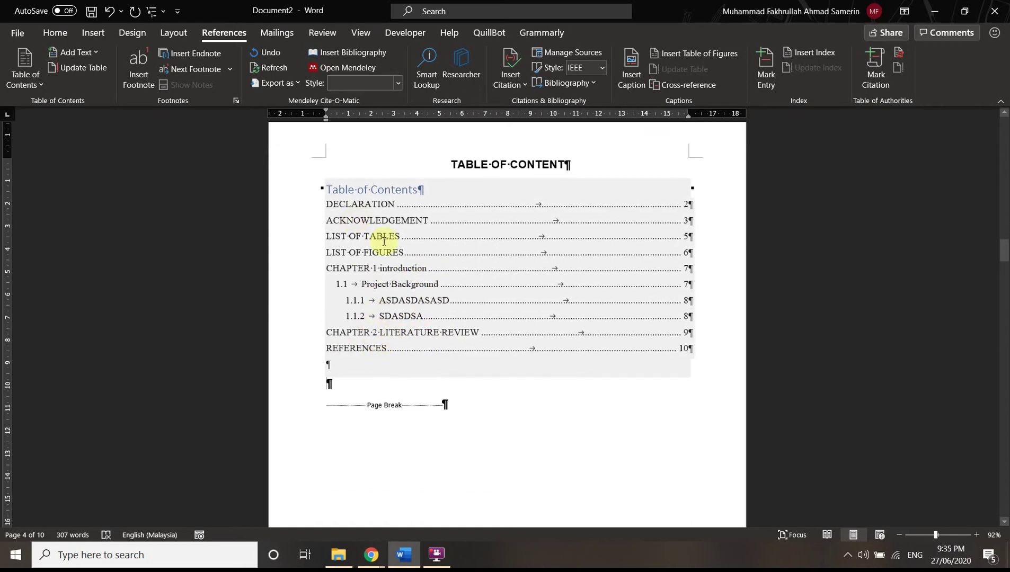
click(387, 269)
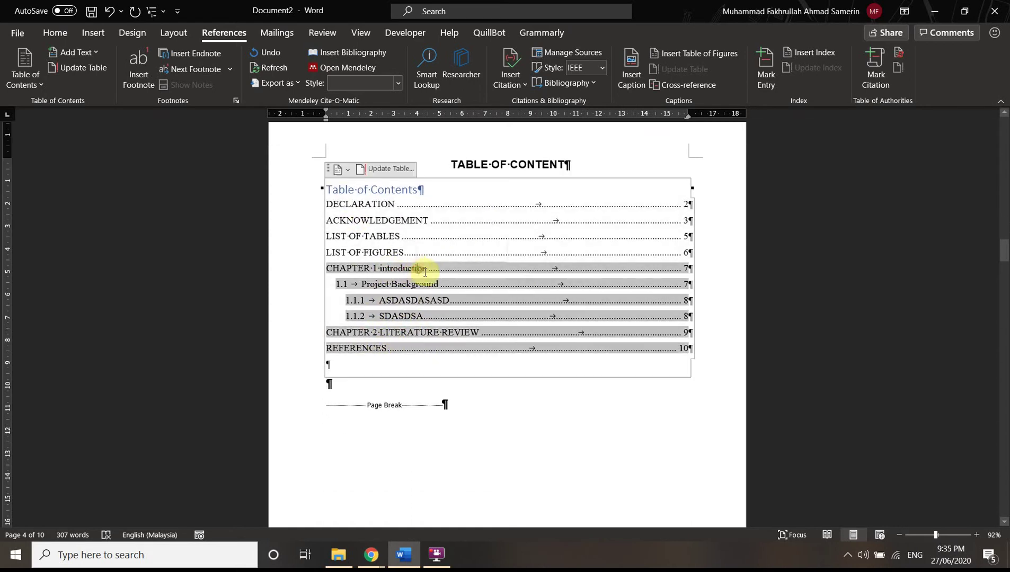
scroll(418, 270, down, 20)
scroll(549, 292, down, 20)
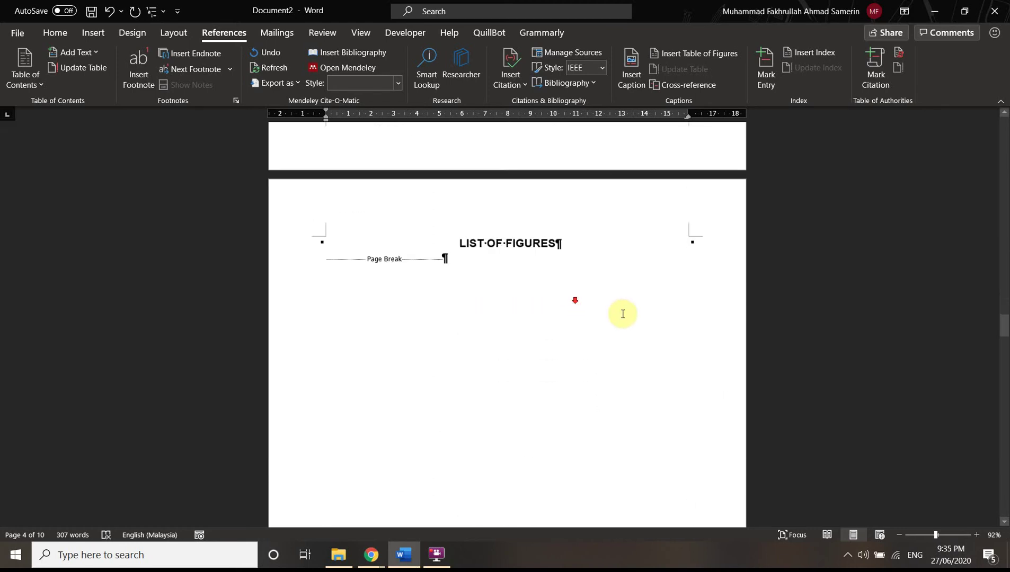
click(503, 247)
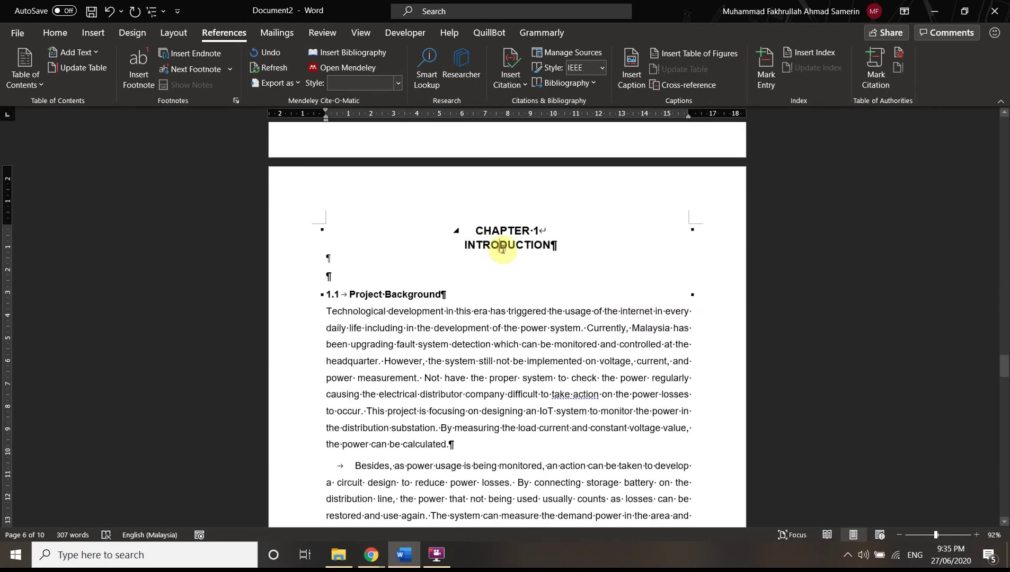
drag(462, 247, 551, 248)
right_click(521, 246)
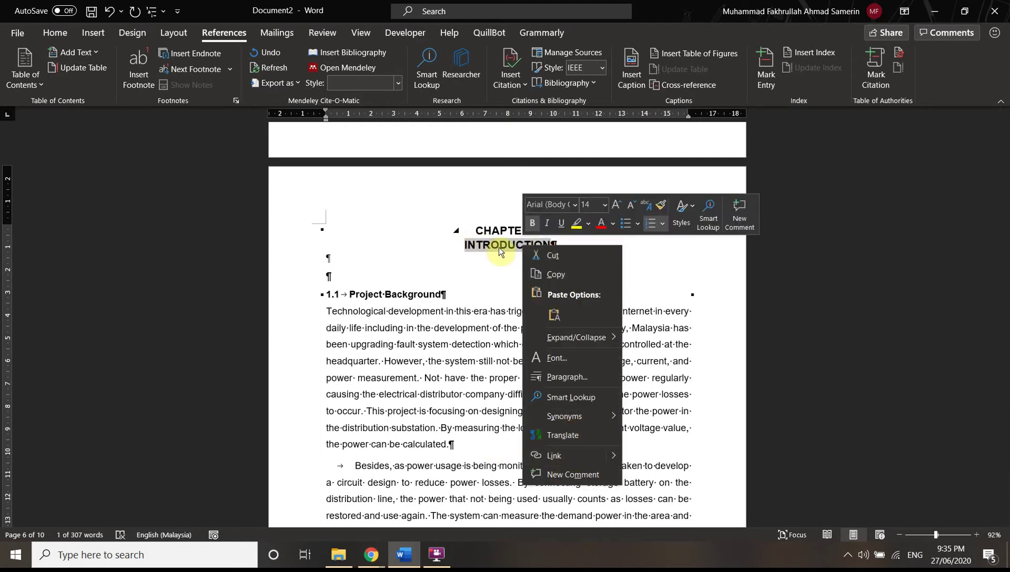
key(Escape)
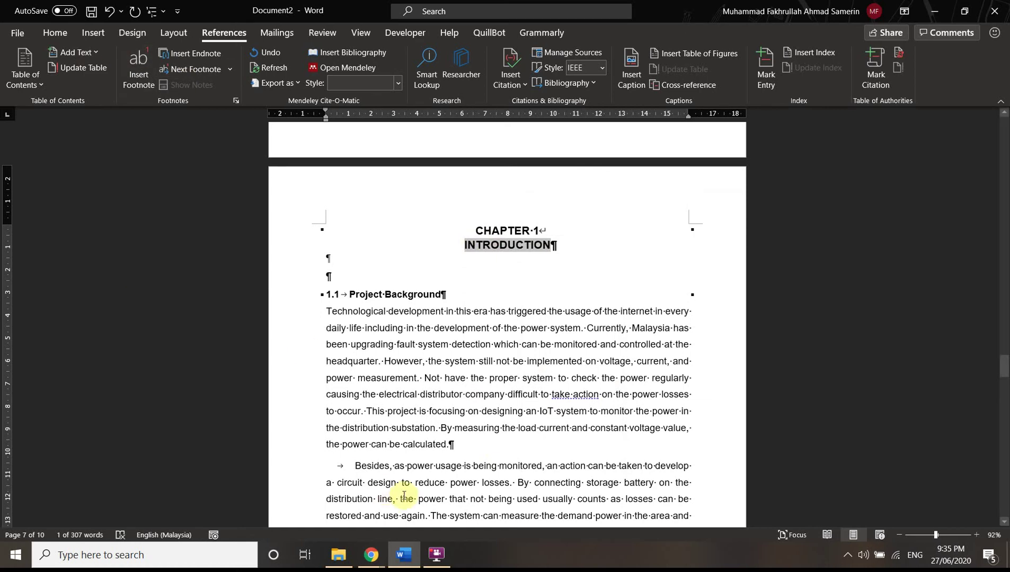
click(19, 34)
click(20, 33)
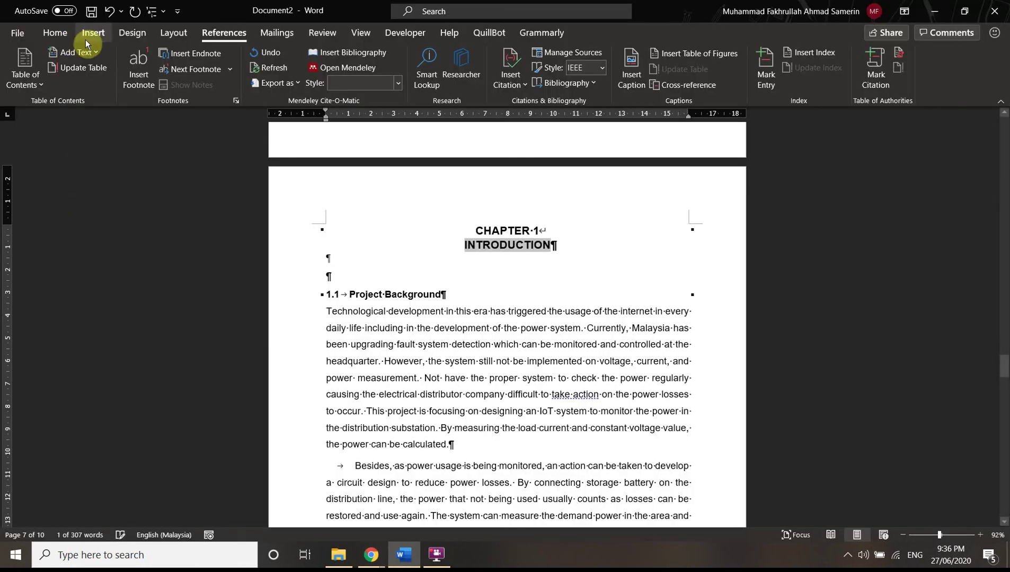
click(55, 34)
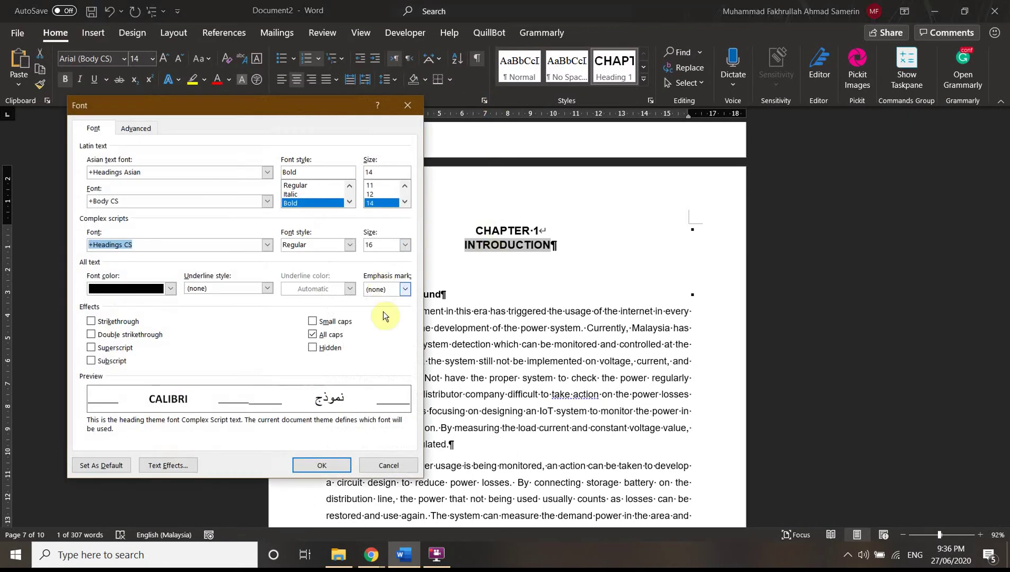
click(313, 334)
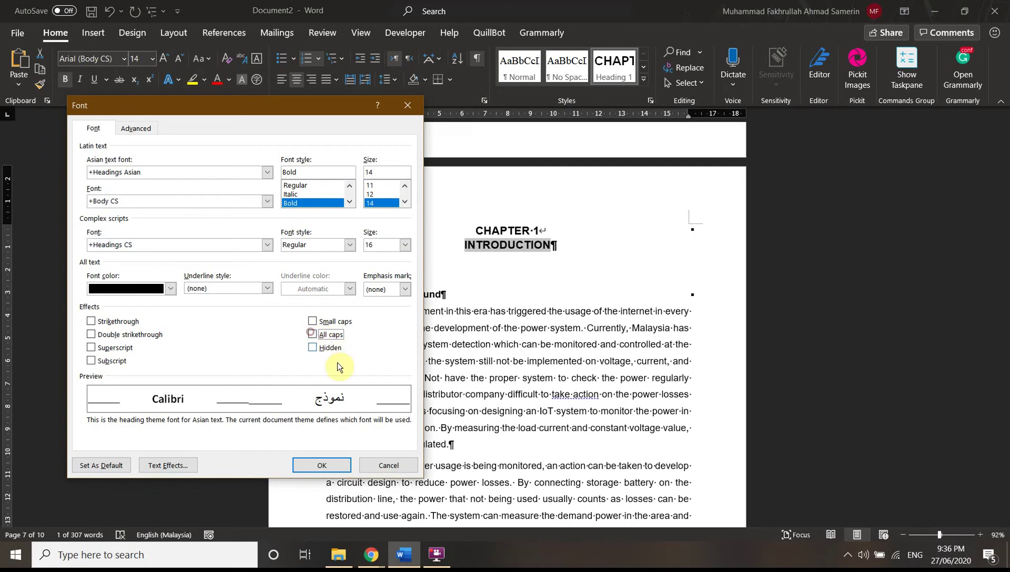
click(320, 465)
click(514, 245)
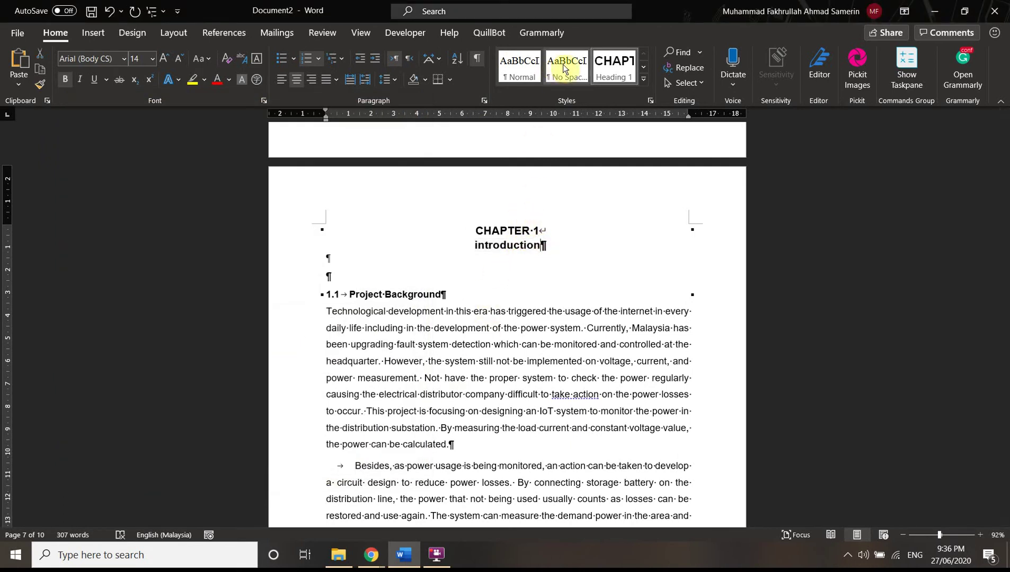
Modify the Heading 1 style by turning off the All caps effect in its font settings
right_click(621, 71)
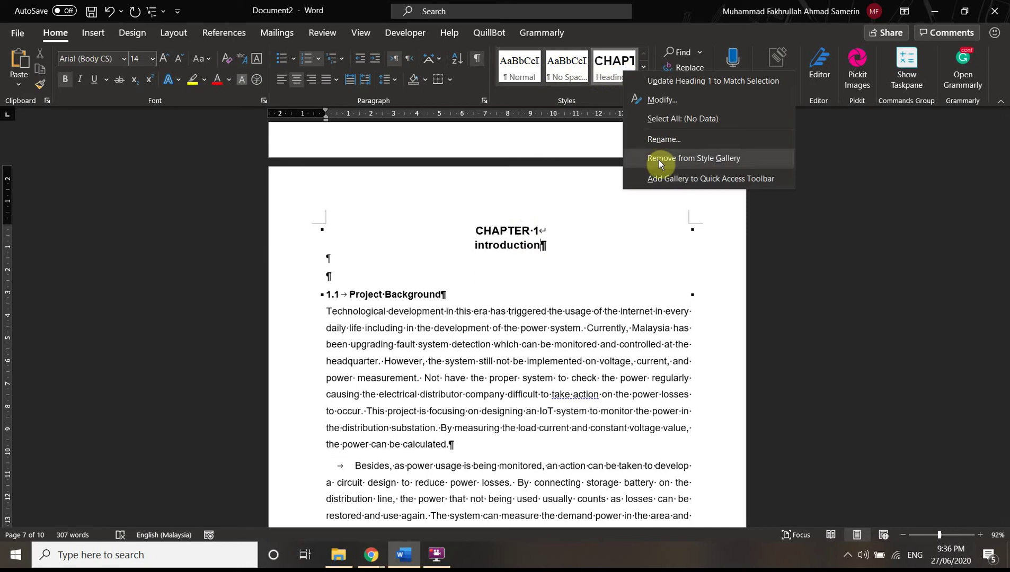
click(668, 99)
click(421, 496)
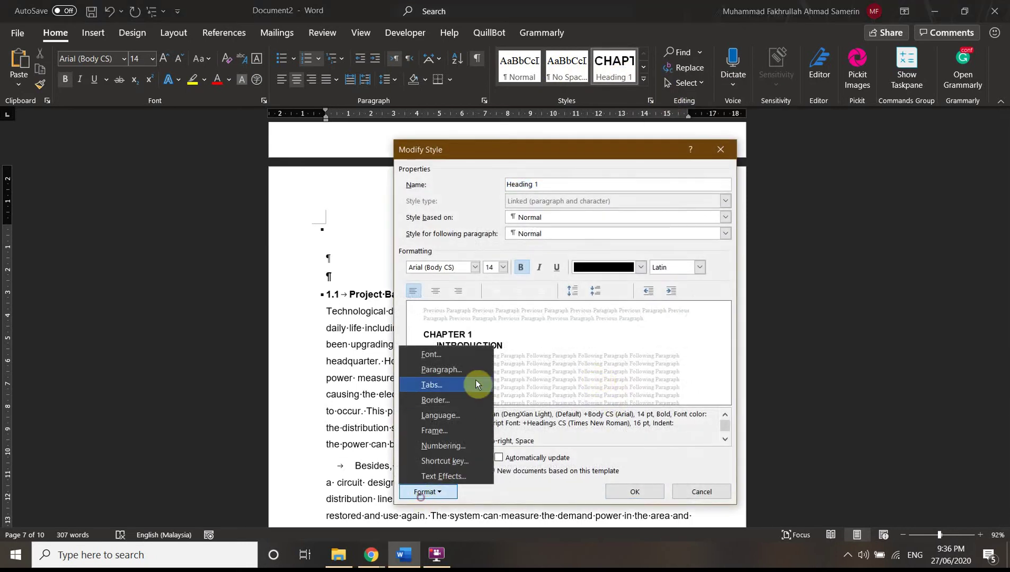
click(447, 359)
click(314, 335)
click(323, 464)
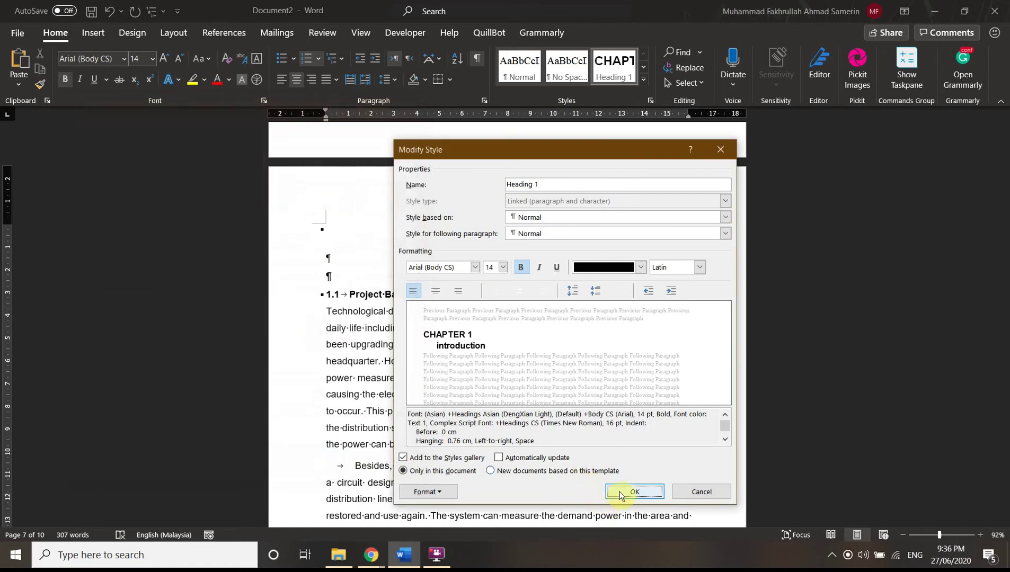
click(636, 492)
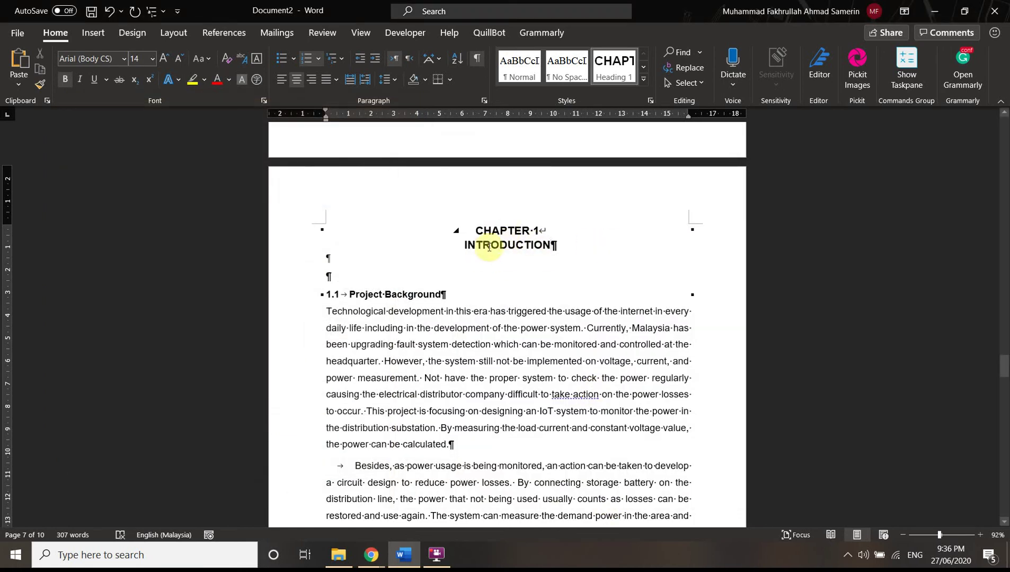
Update the entire table of contents under the TABLE OF CONTENT title to reflect the modified Chapter 1 heading
scroll(543, 241, up, 3)
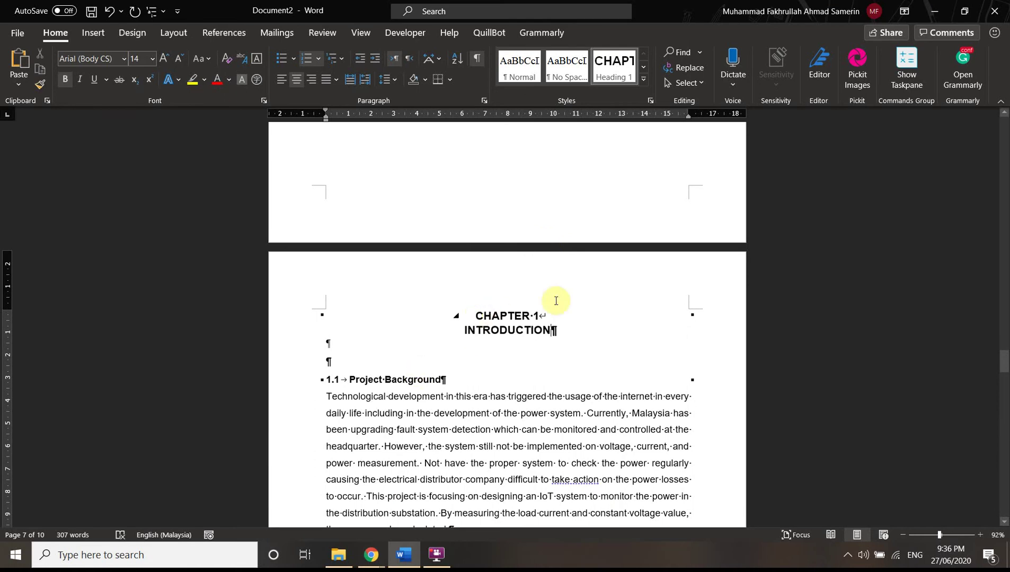
drag(1005, 383, 1000, 246)
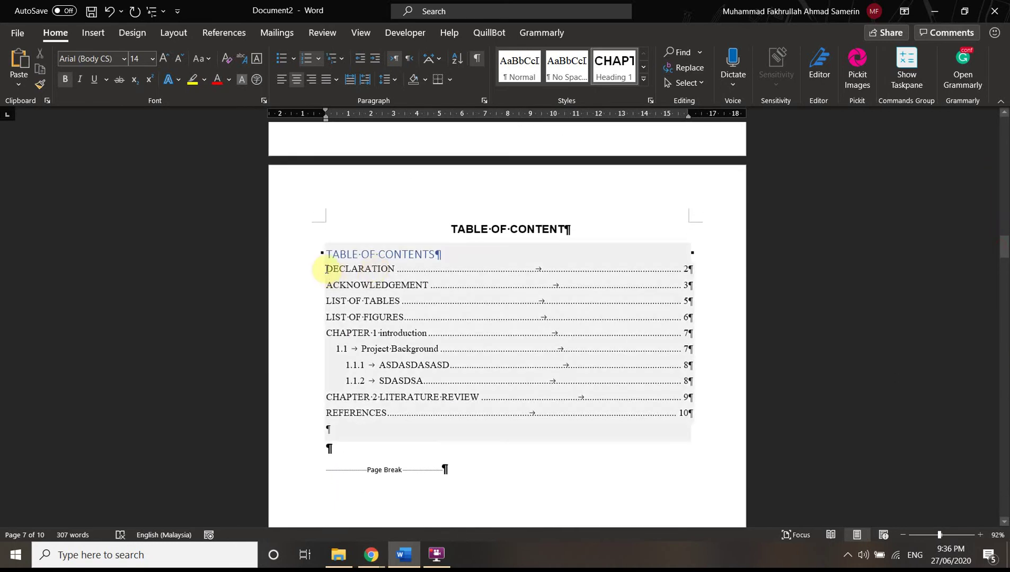
click(365, 255)
click(382, 233)
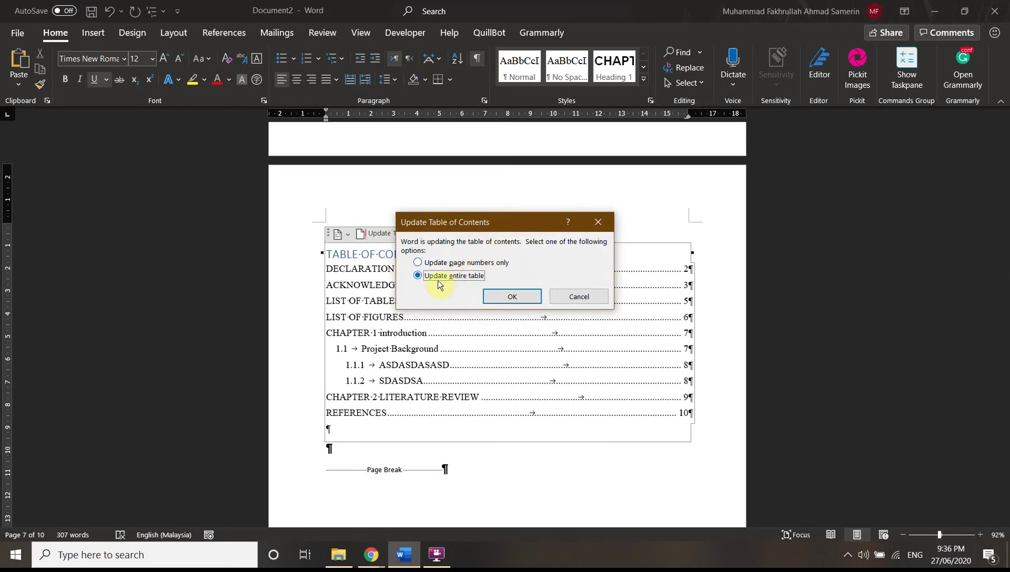
click(514, 296)
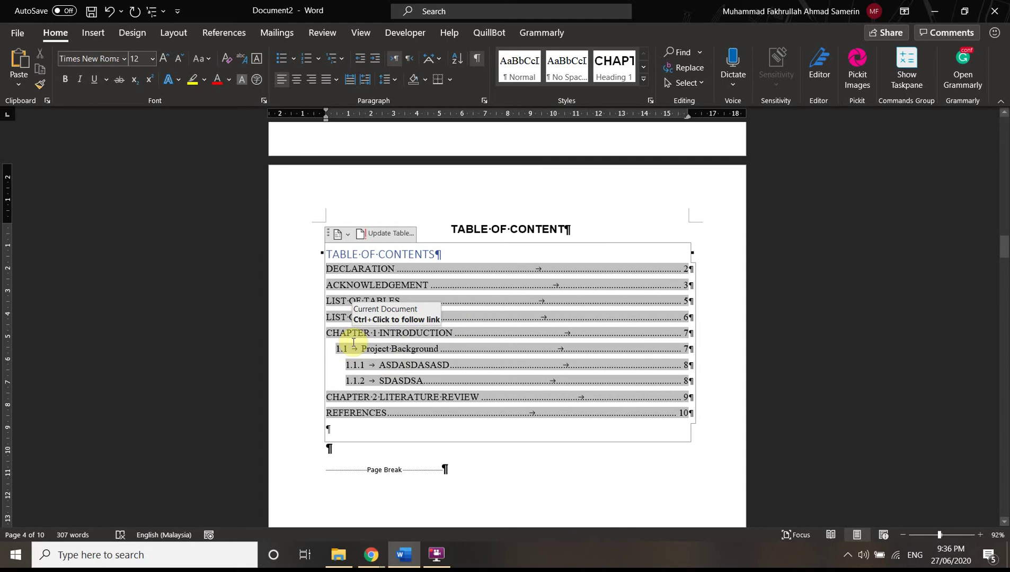
click(384, 340)
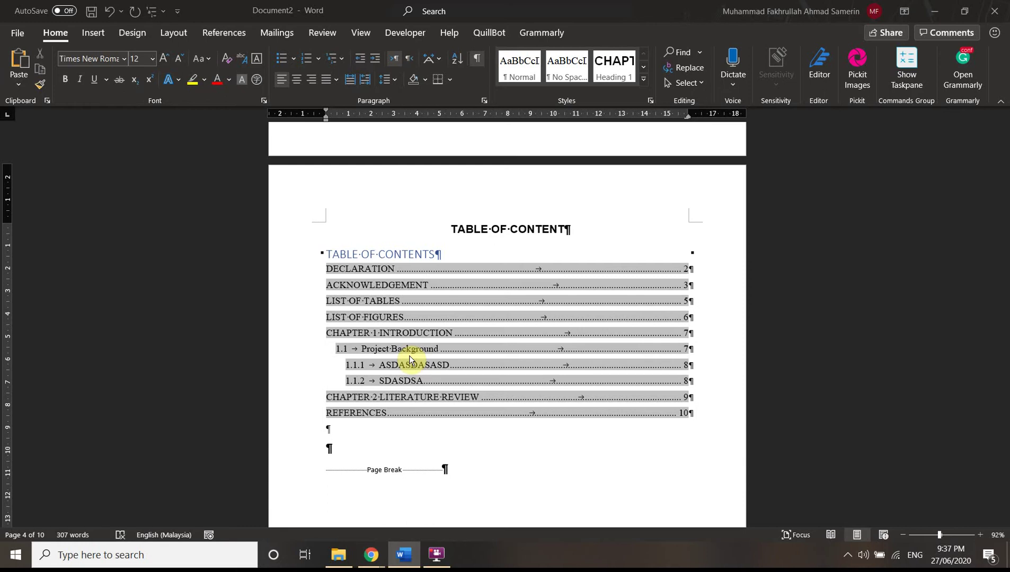
Look through the pages after the table of contents and examine the captions under the Chapter 1 and Chapter 2 pictures
scroll(762, 300, down, 10)
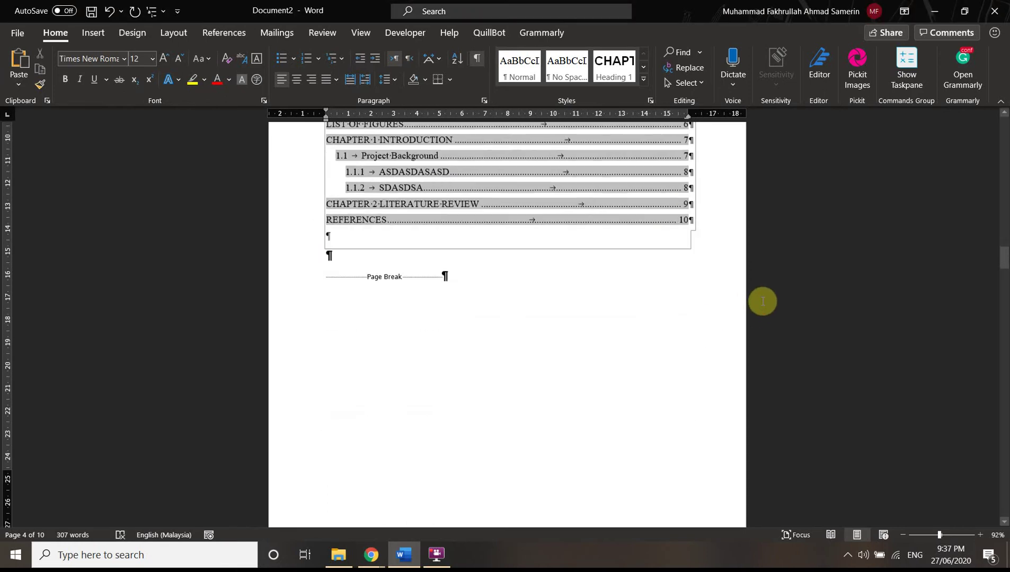
scroll(773, 303, down, 5)
scroll(776, 312, down, 8)
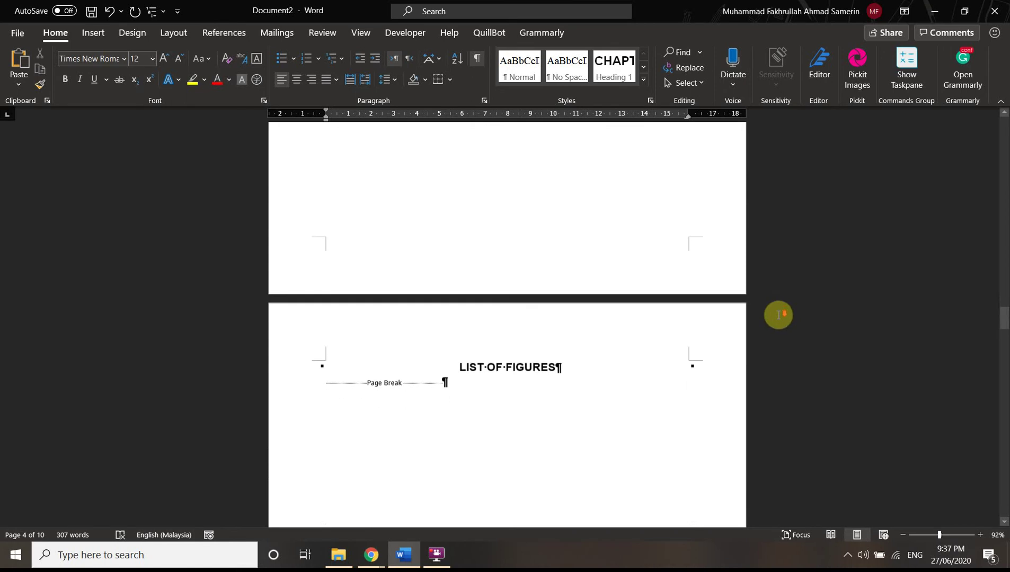
scroll(519, 288, up, 4)
scroll(629, 381, down, 10)
scroll(688, 352, down, 10)
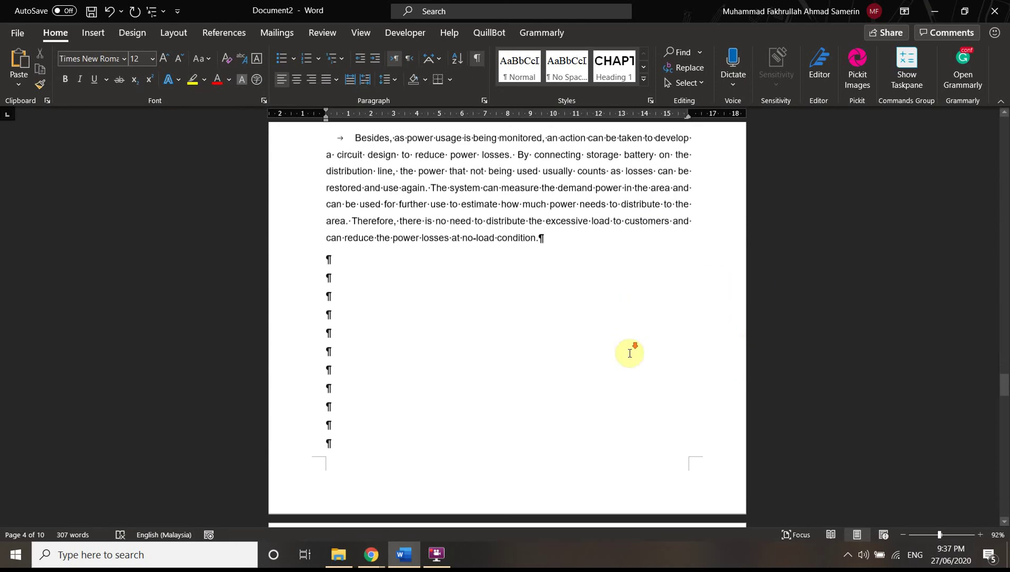
scroll(589, 342, down, 3)
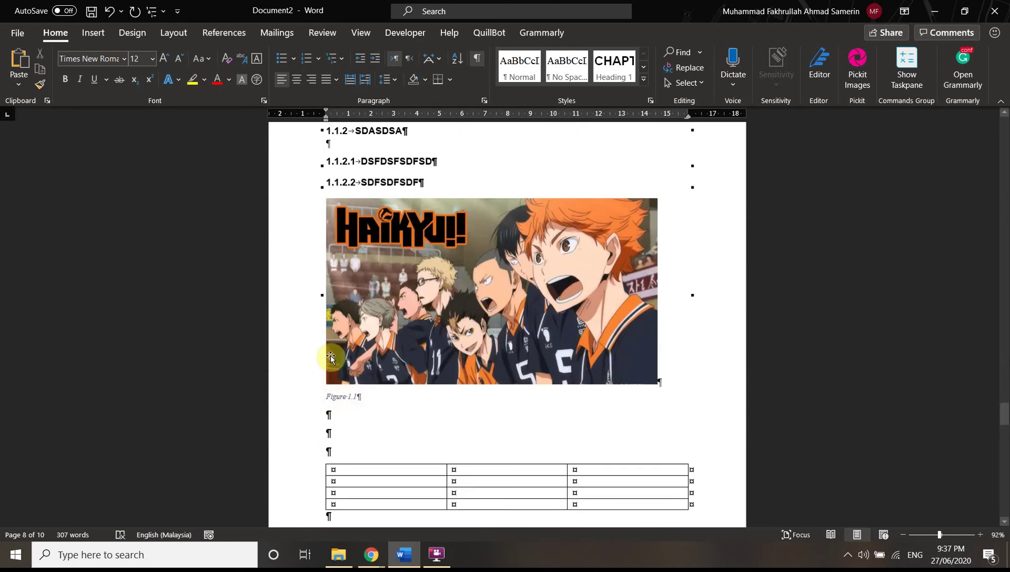
scroll(451, 413, down, 11)
scroll(480, 352, down, 4)
scroll(354, 286, up, 2)
click(356, 311)
scroll(476, 297, up, 4)
scroll(538, 306, up, 10)
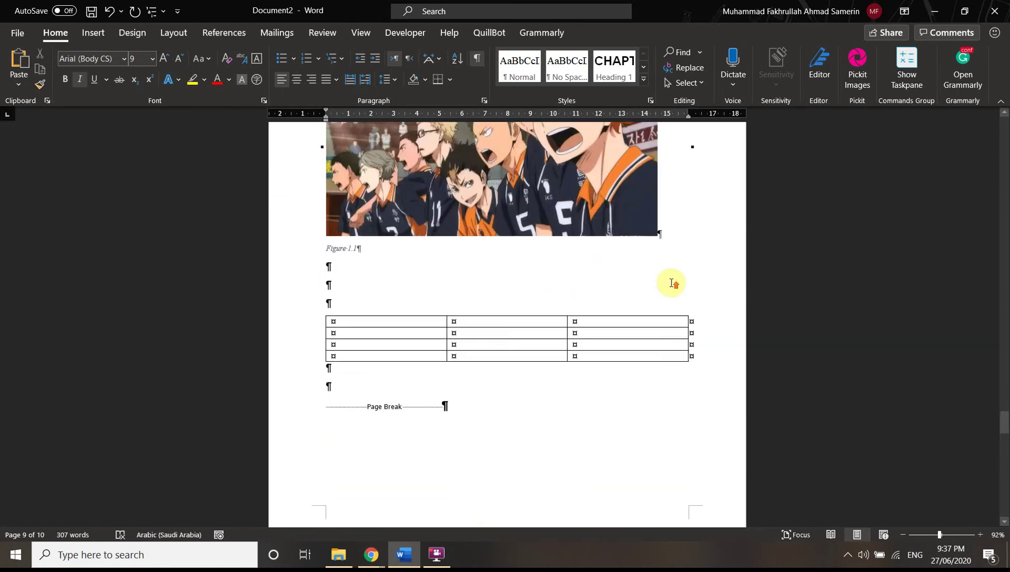
Modify the Caption style to use the Arial font at size 12
click(491, 328)
scroll(491, 329, down, 2)
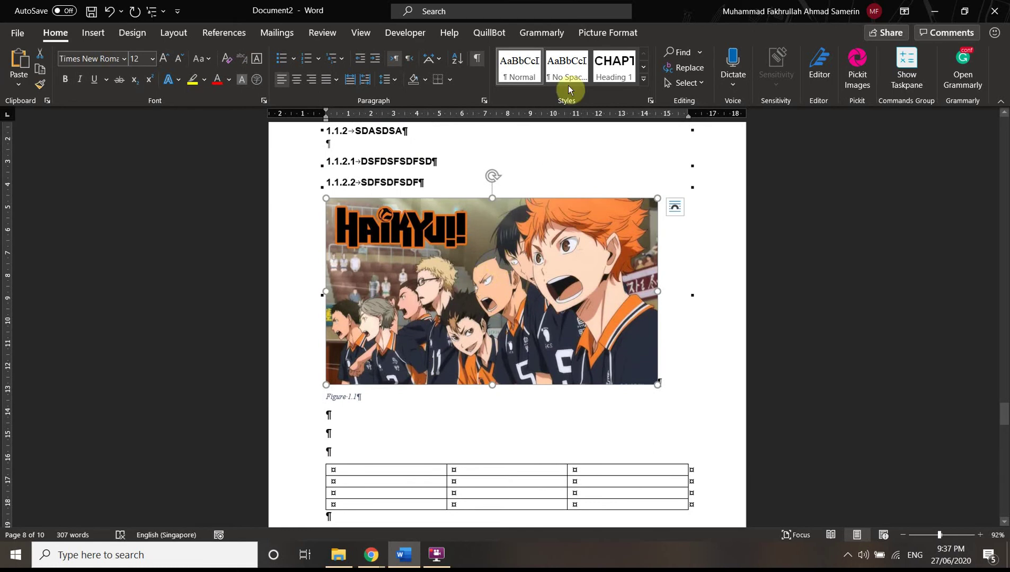
click(644, 68)
click(644, 68)
click(644, 69)
right_click(568, 75)
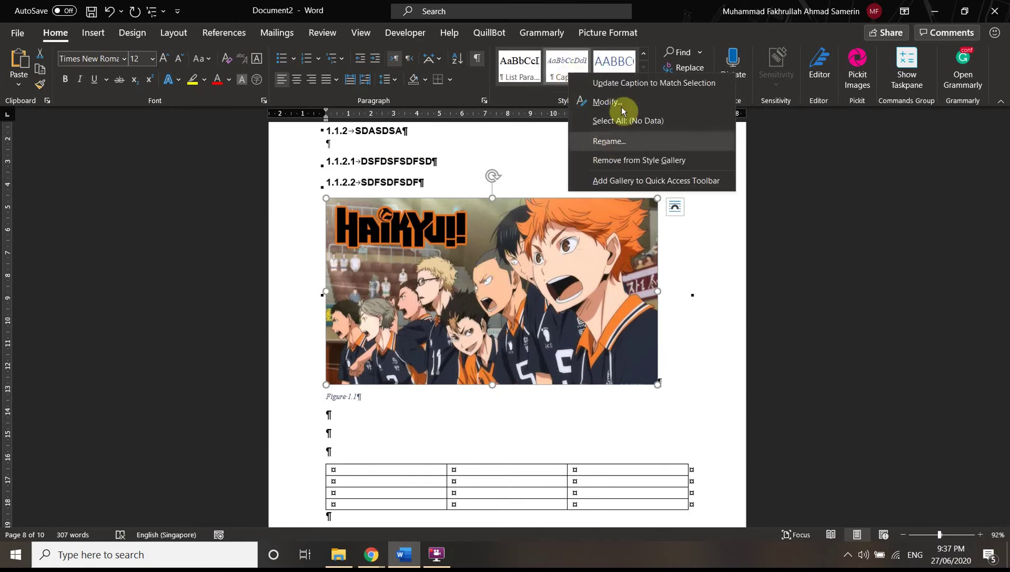
click(615, 102)
click(478, 267)
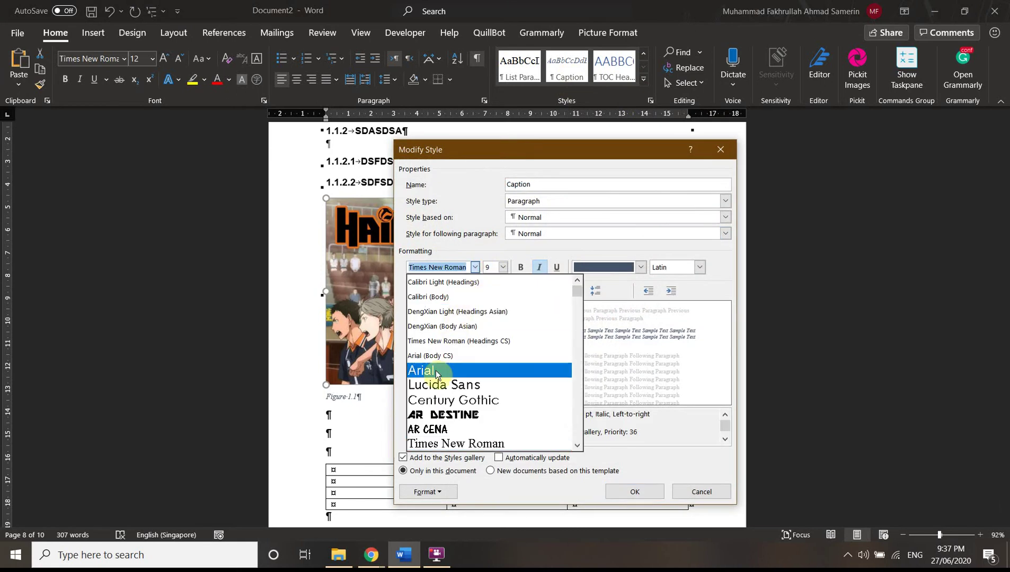
click(420, 369)
click(503, 270)
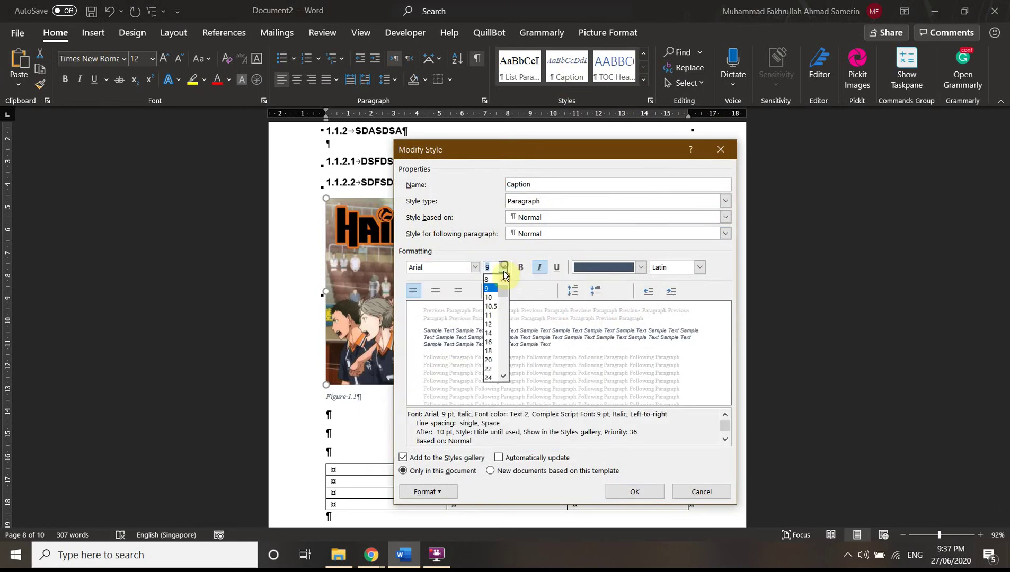
click(489, 324)
Set the Caption style's font colour to black, turn off its italics and apply the style changes
click(613, 268)
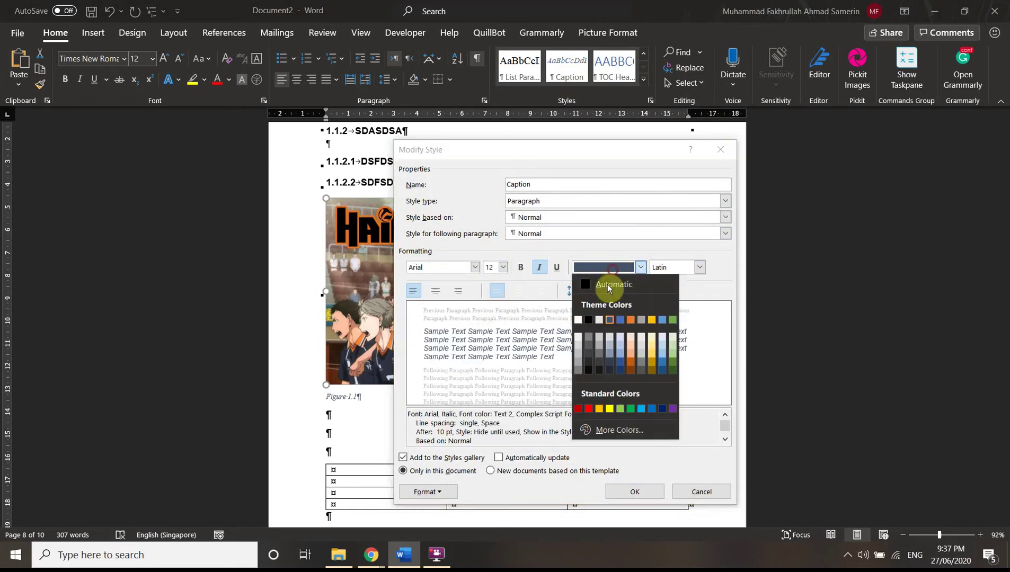
click(589, 319)
click(539, 268)
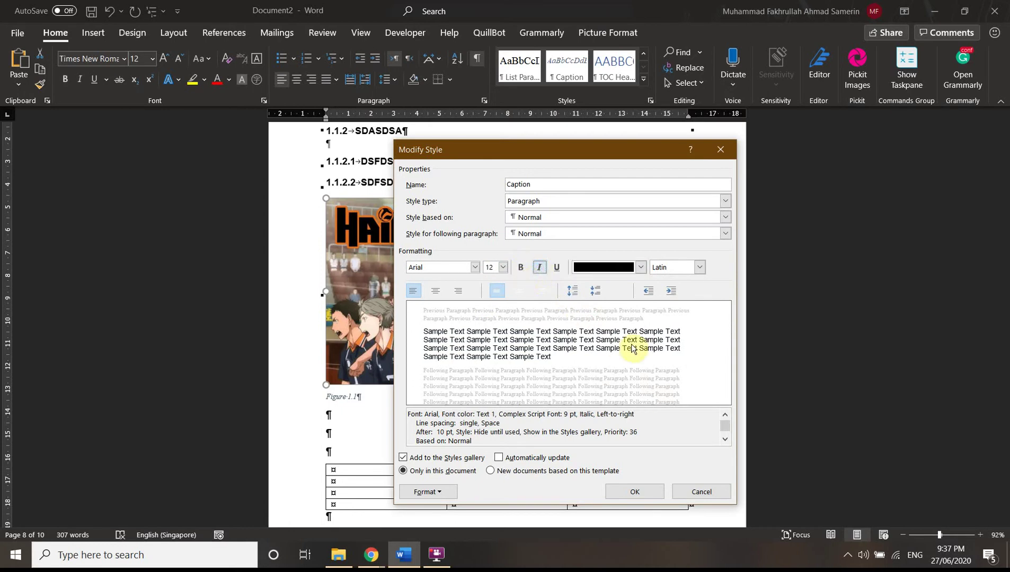
click(626, 496)
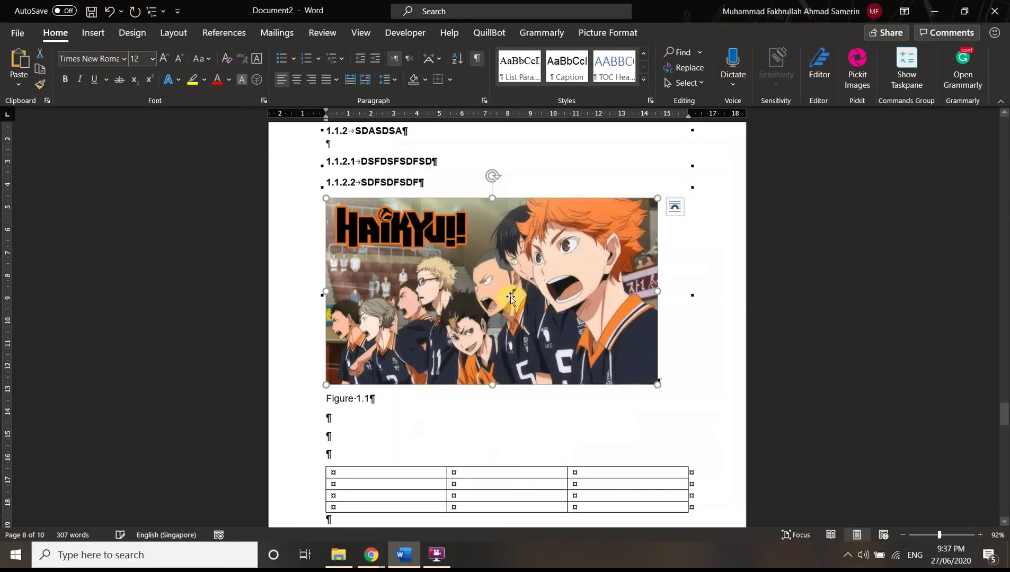
Insert the caption "Figure 1.1 SDSADASD" below the Chapter 1 picture, including the Heading 1 chapter number with a period separator
right_click(499, 271)
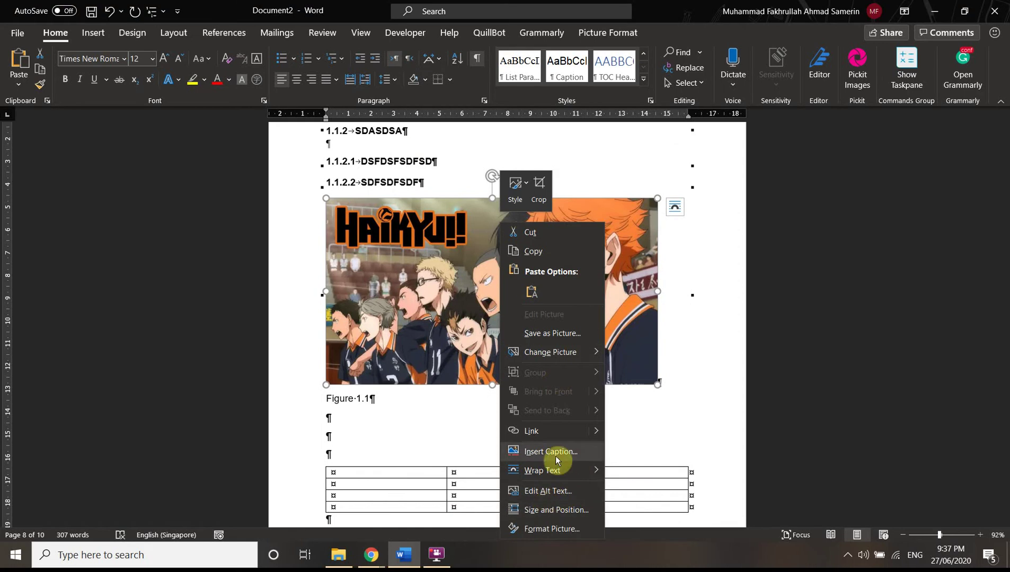
click(551, 451)
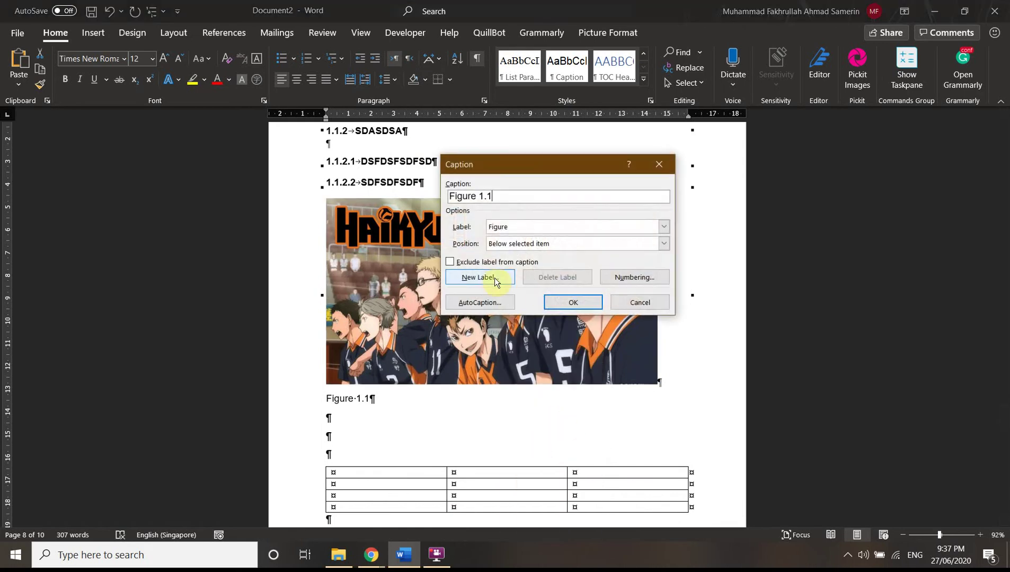
click(645, 277)
click(474, 245)
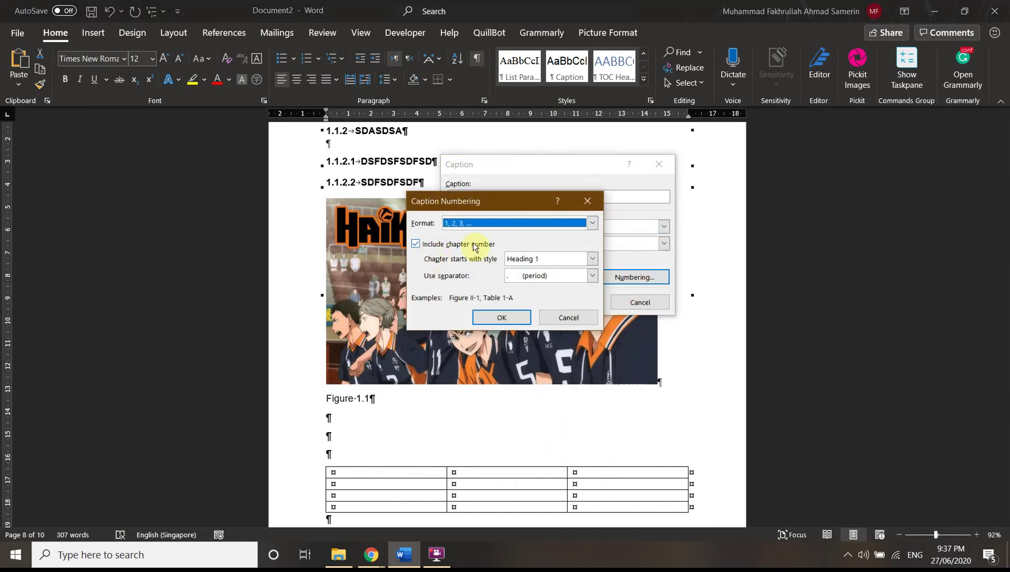
click(557, 278)
click(534, 293)
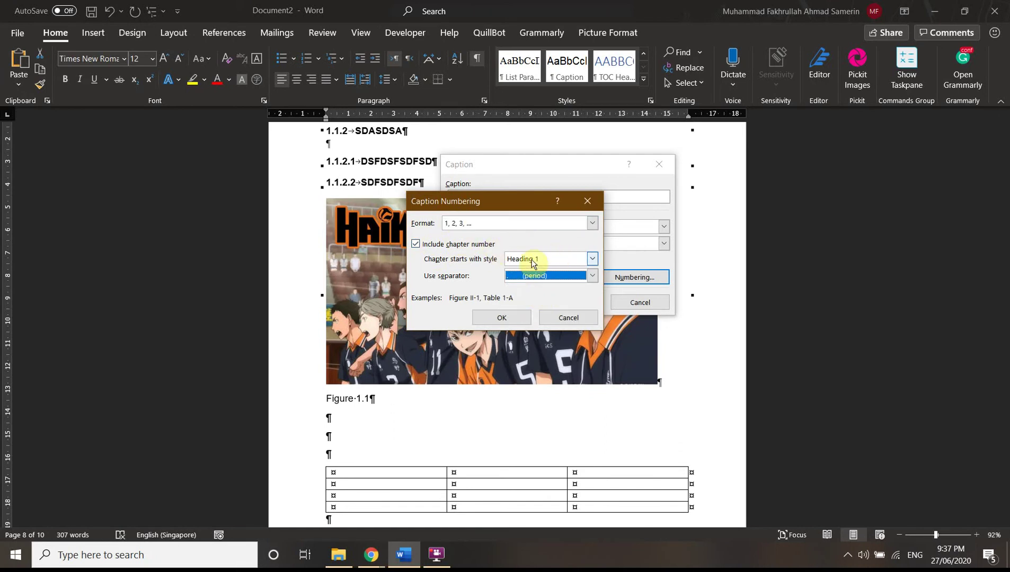
click(502, 317)
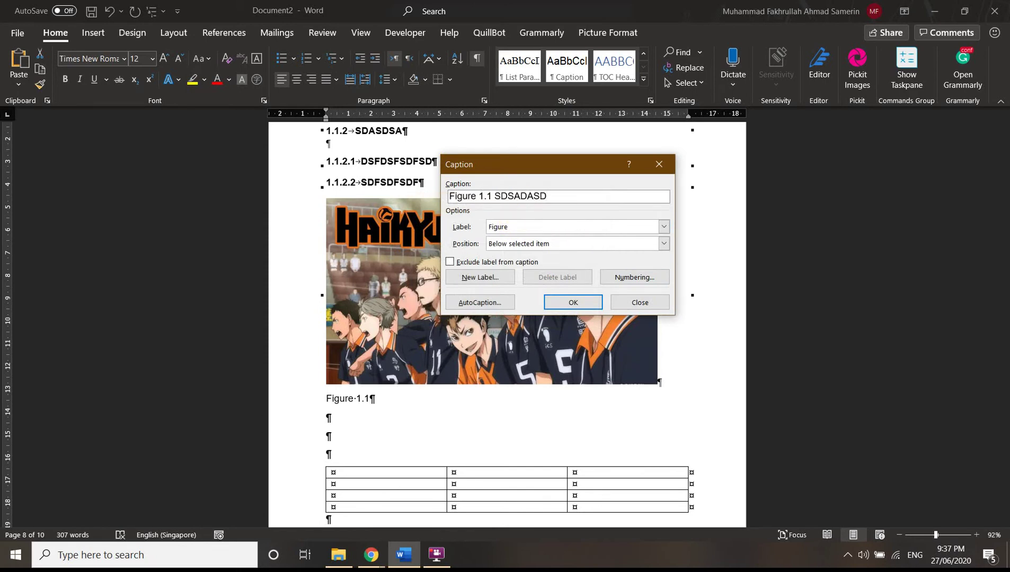
click(573, 303)
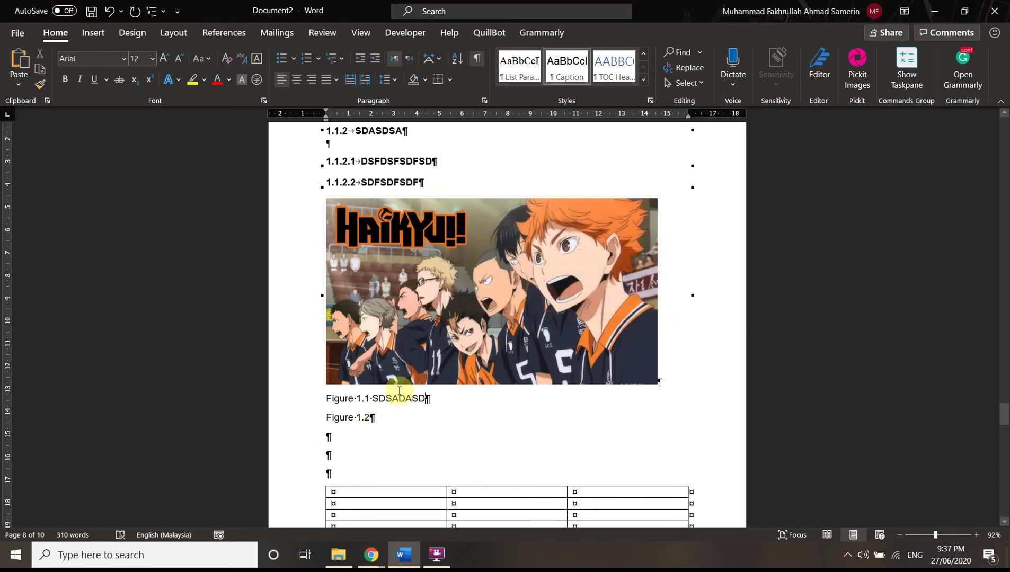
Delete the leftover Figure 1.2 caption and centre the Figure 1.1 SDSADASD caption under the picture
drag(379, 418, 313, 418)
key(Delete)
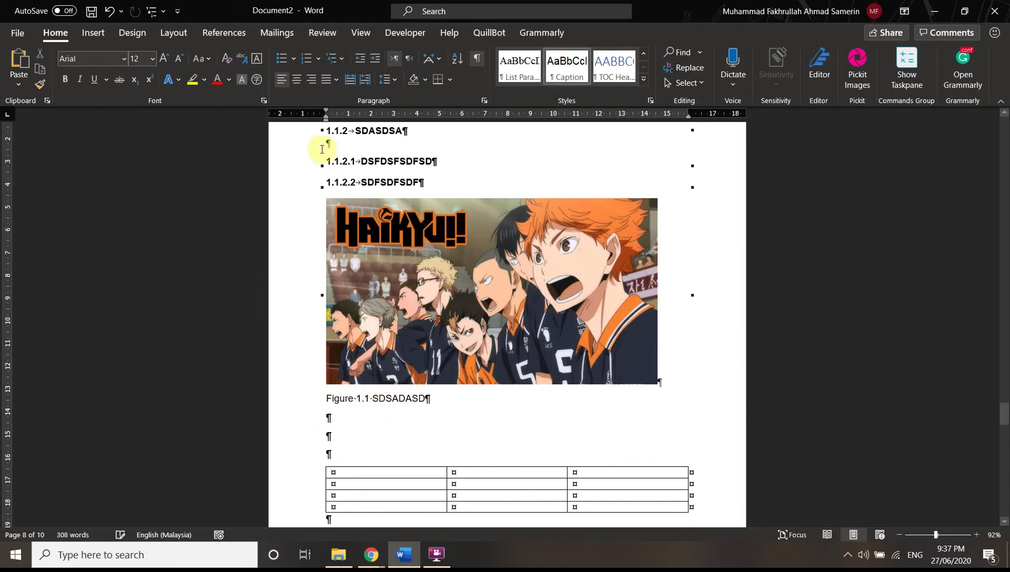
click(296, 79)
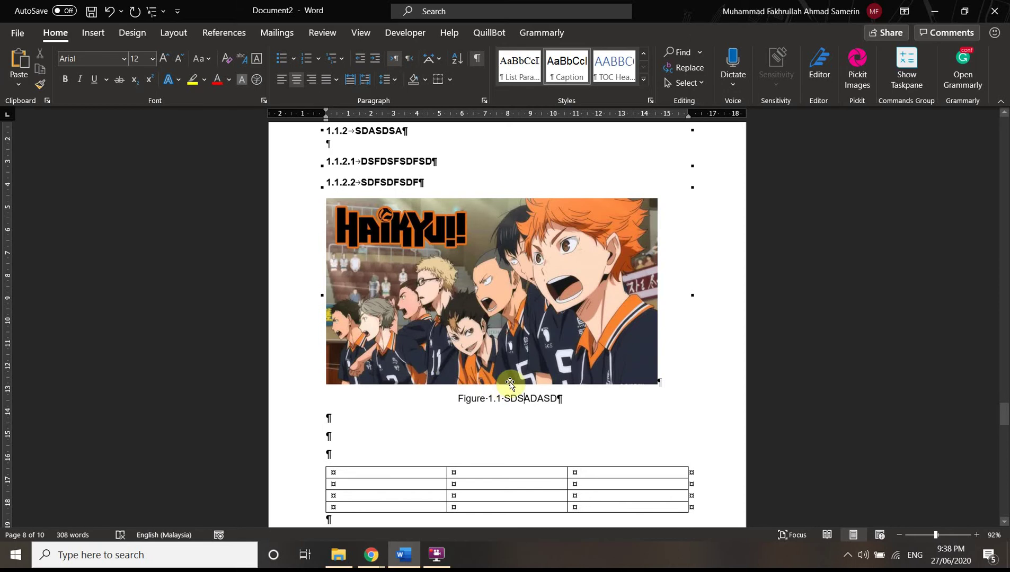
Start a new caption for the Chapter 2 picture reading "Figure 2.1 DFSDFSF", with the Figure label positioned below the selected item
scroll(486, 408, down, 3)
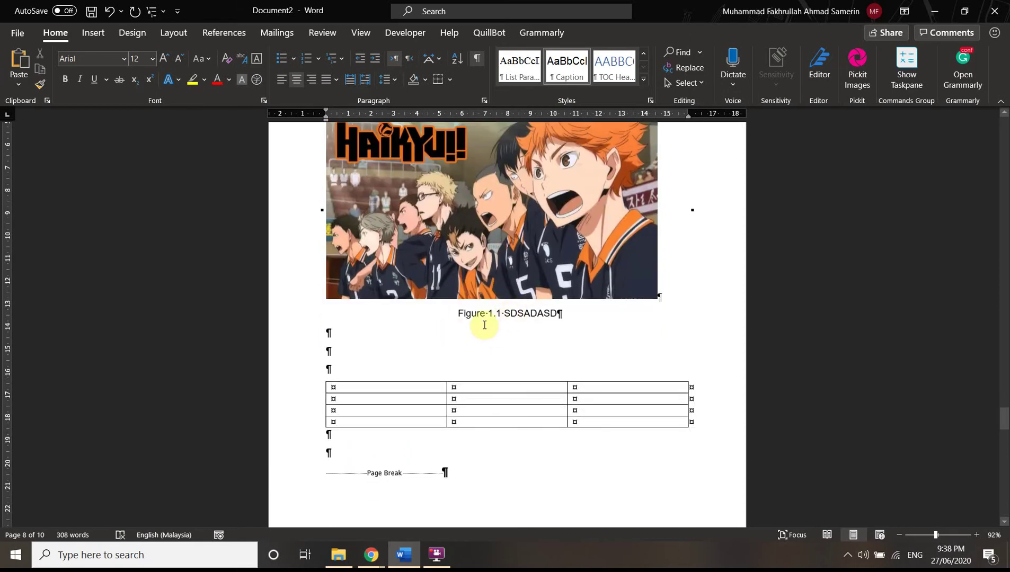
scroll(478, 321, down, 20)
click(464, 204)
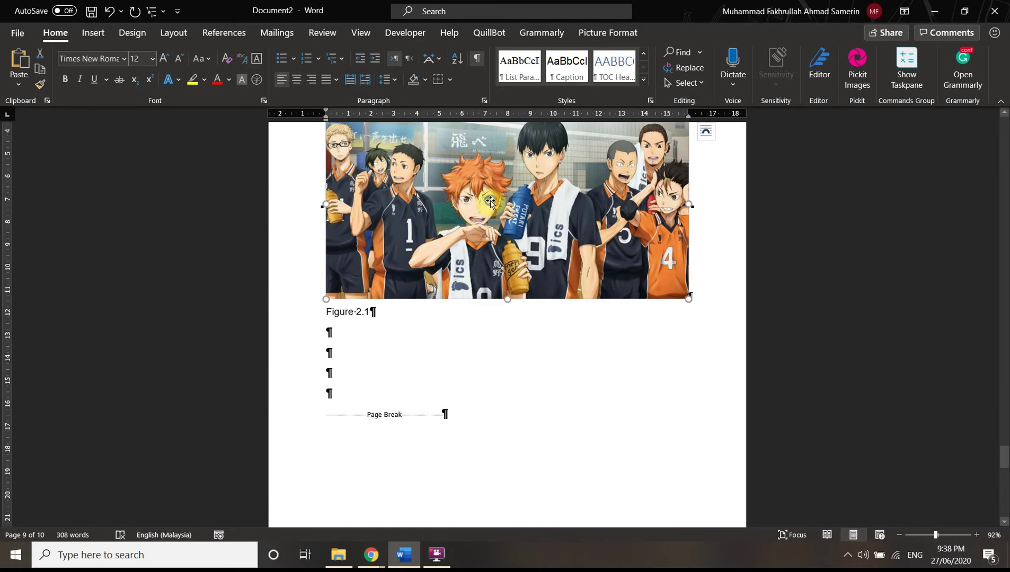
right_click(482, 196)
click(551, 431)
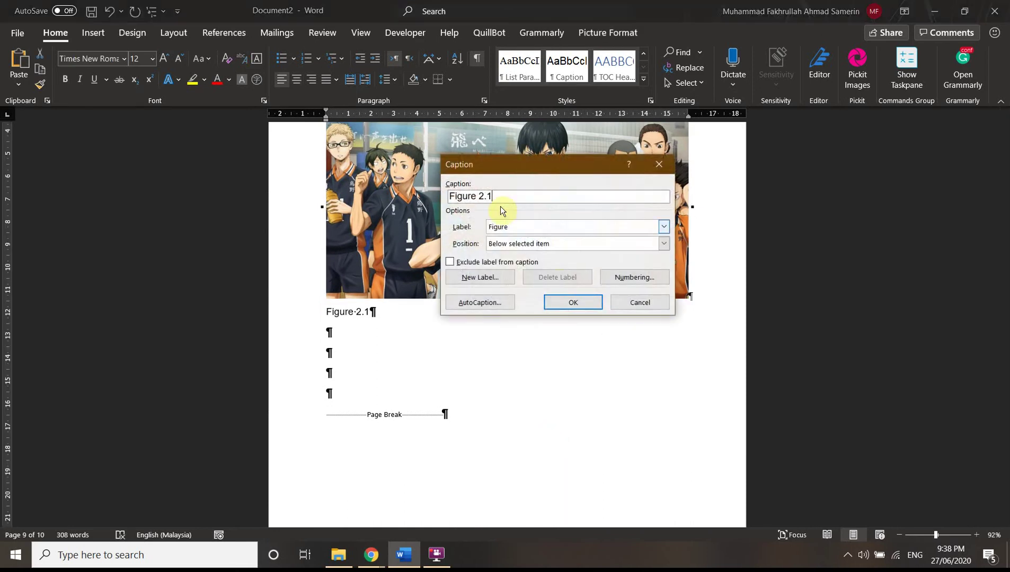
click(542, 247)
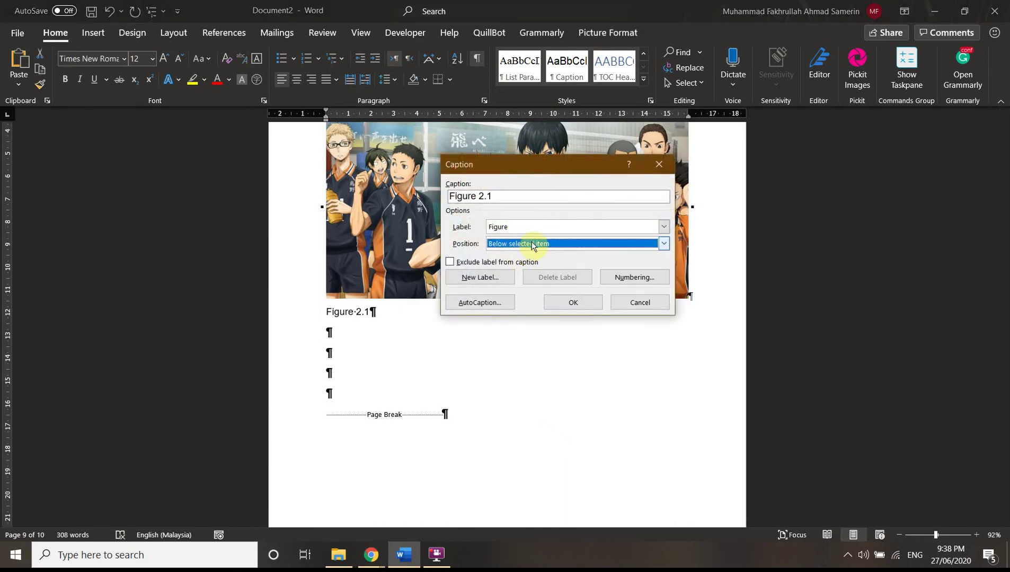
click(516, 225)
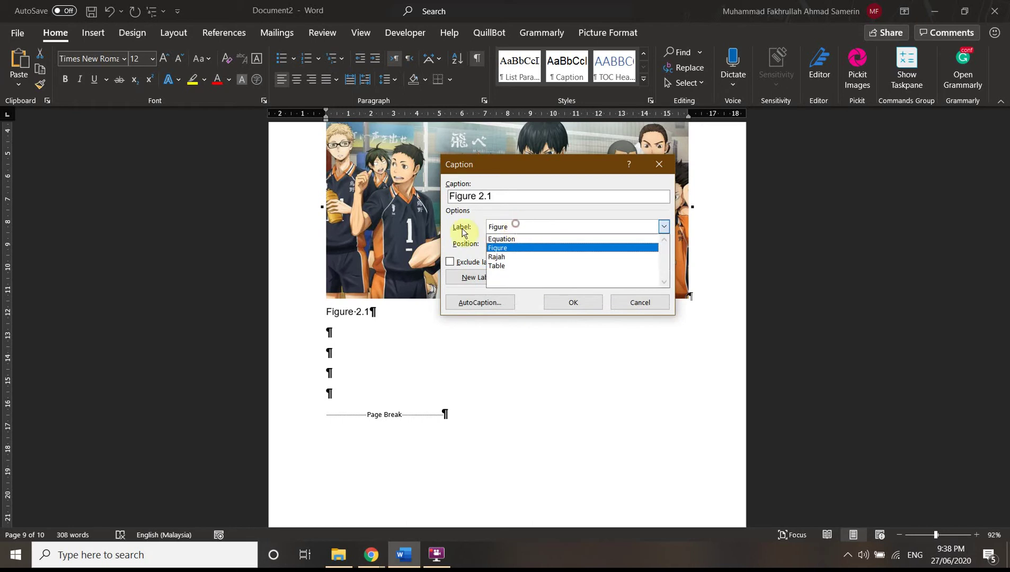
click(504, 249)
click(501, 198)
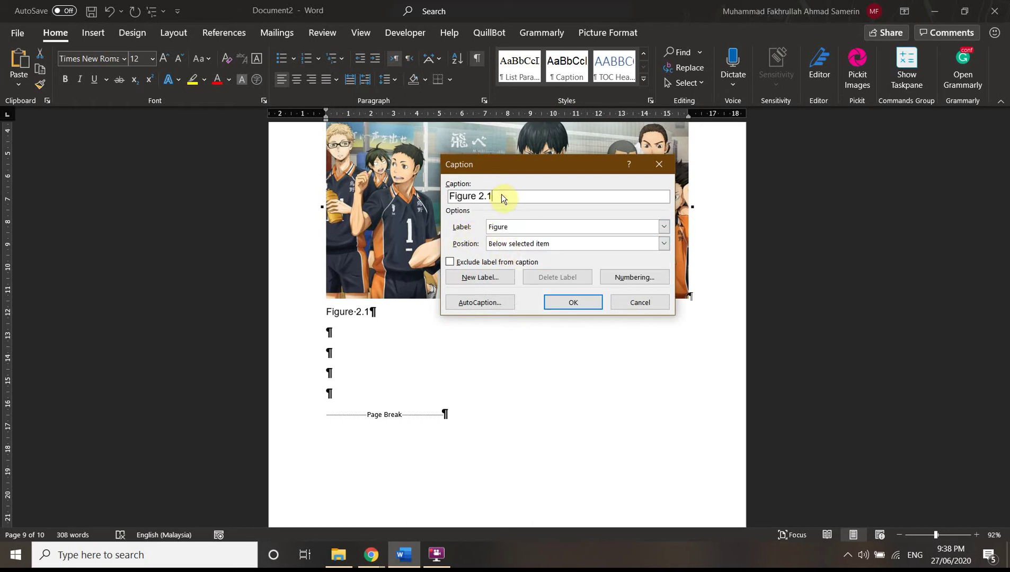
text(DFSDFSF)
click(574, 224)
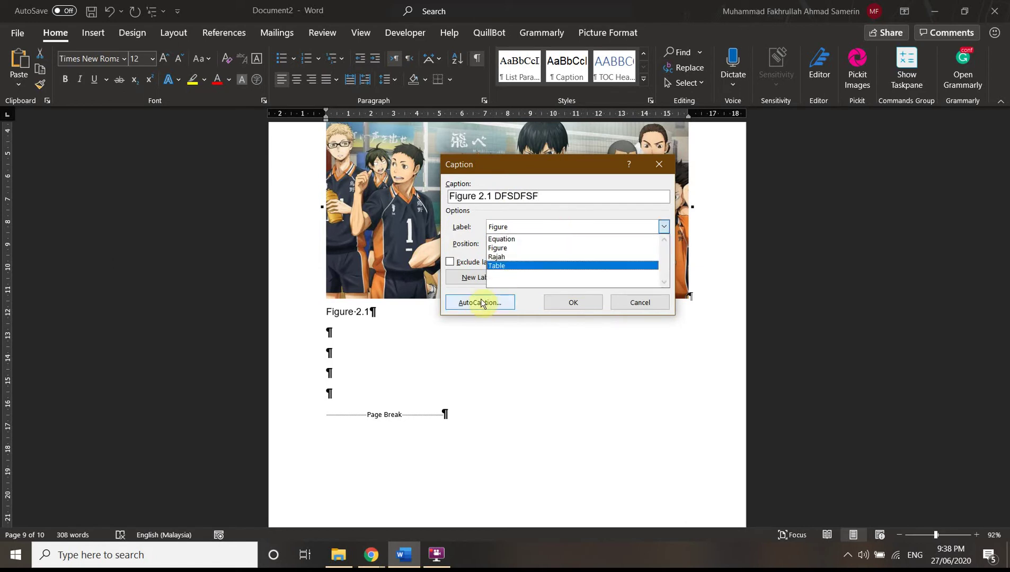
click(480, 280)
click(476, 279)
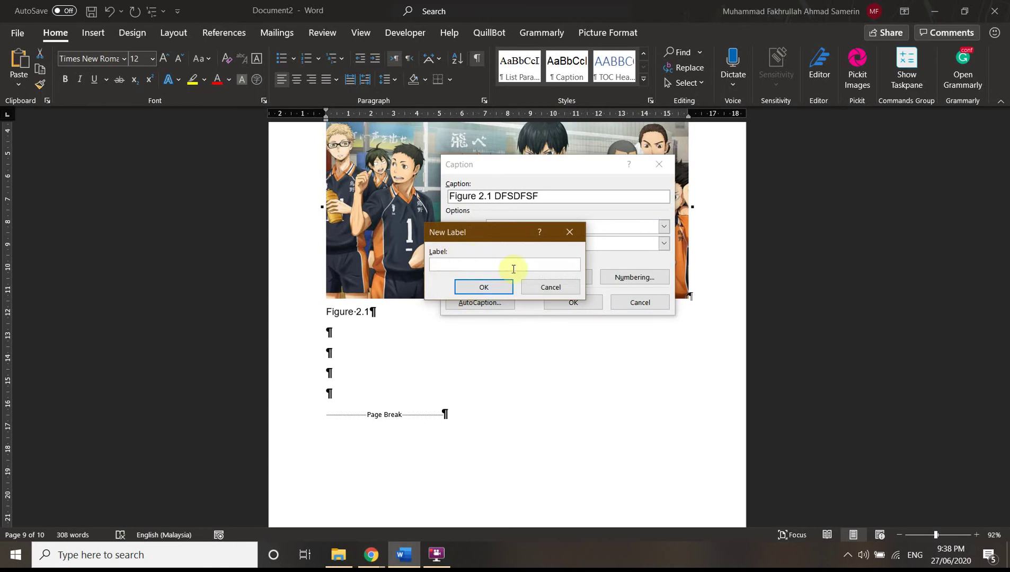
click(551, 287)
Keep the Figure label and insert the prepared caption below the Chapter 2 picture
click(563, 227)
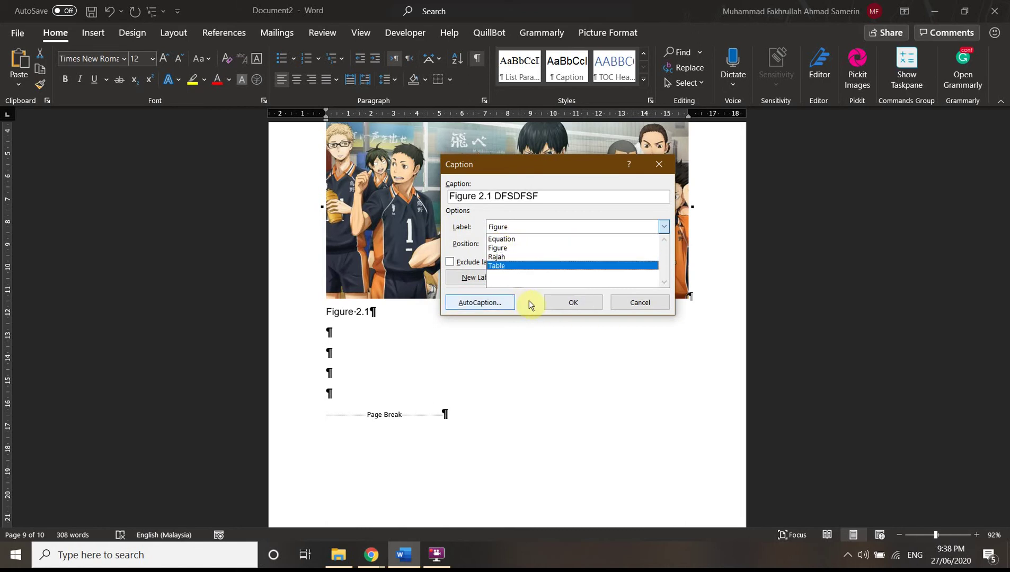
click(520, 226)
click(573, 303)
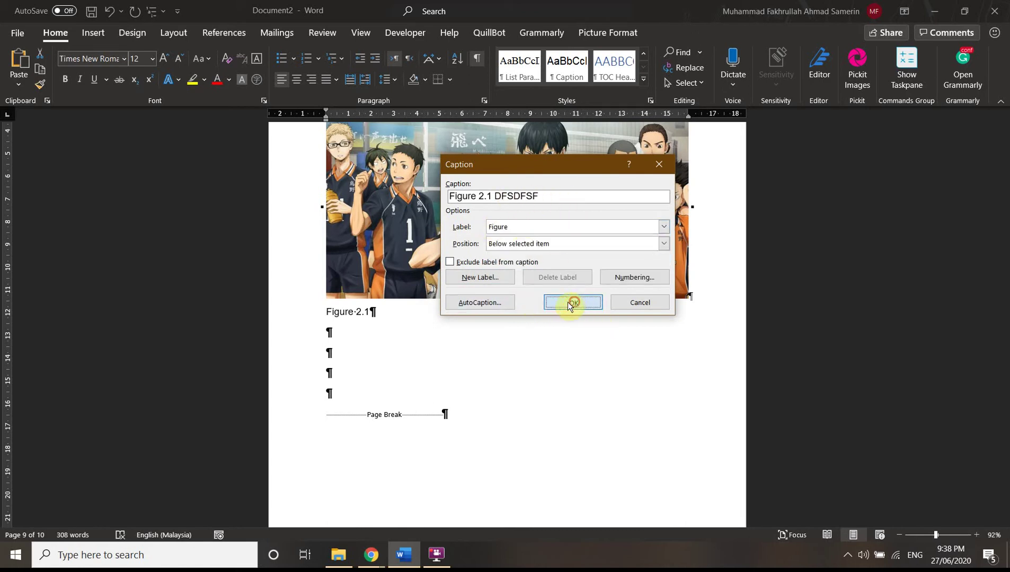
Centre the Figure 2.1 DFSDFSF caption under the Chapter 2 picture and delete the leftover Figure 2.2 caption
click(296, 79)
drag(371, 332, 316, 334)
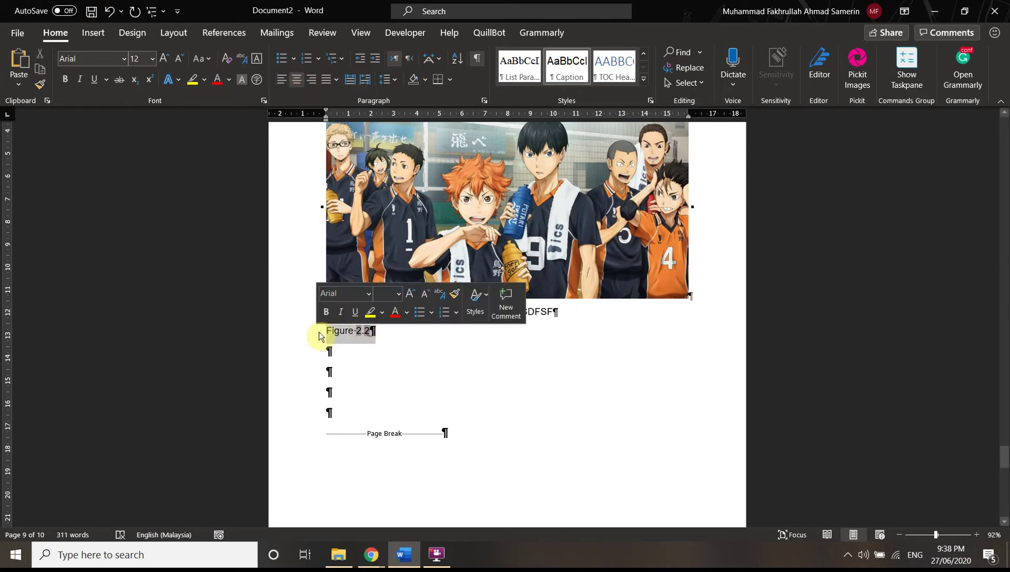
key(BackSpace)
Start a caption for the whole Chapter 1 table, using the Table label positioned above the selected item
scroll(544, 360, up, 3)
scroll(544, 361, up, 10)
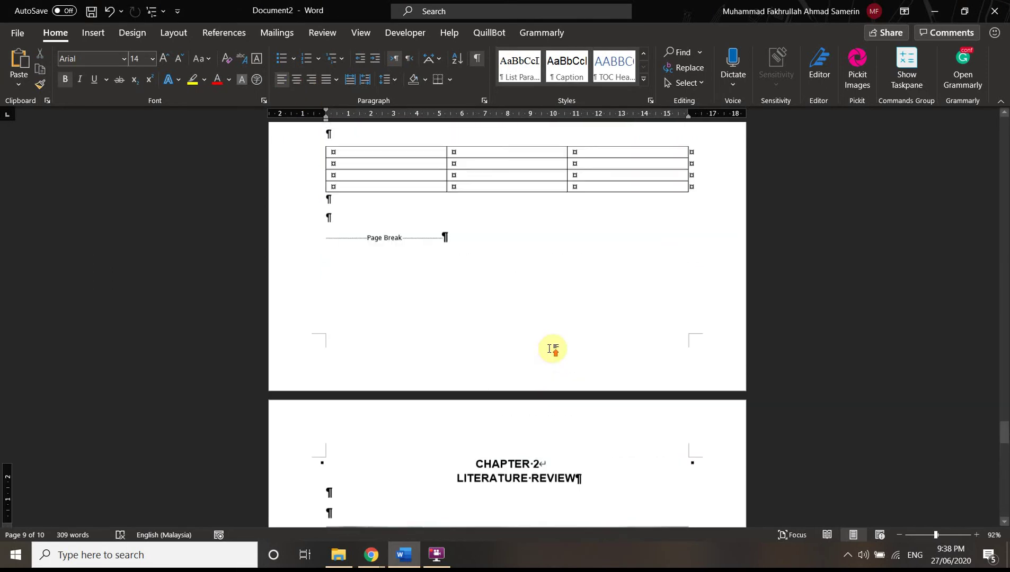
click(321, 320)
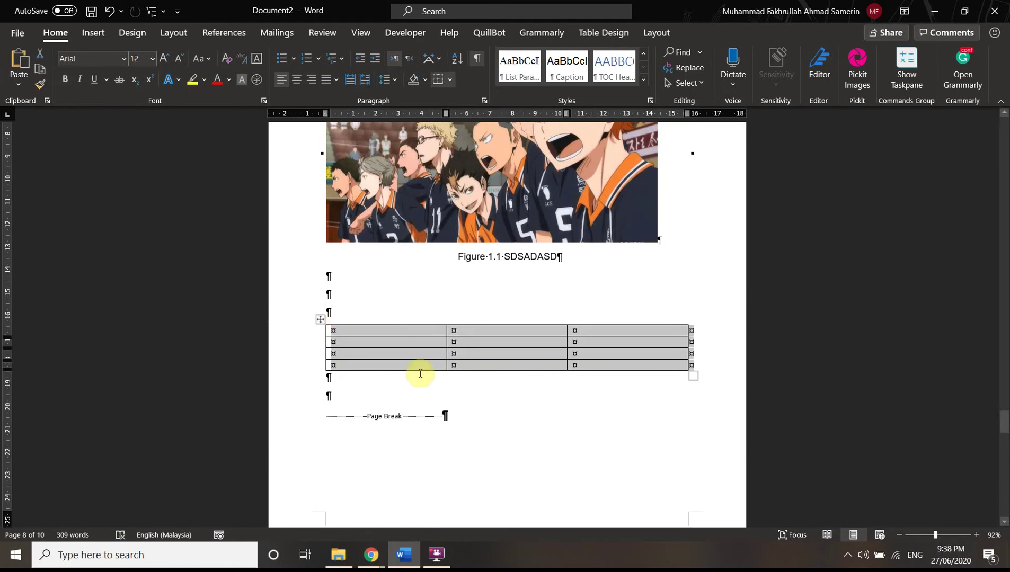
click(321, 321)
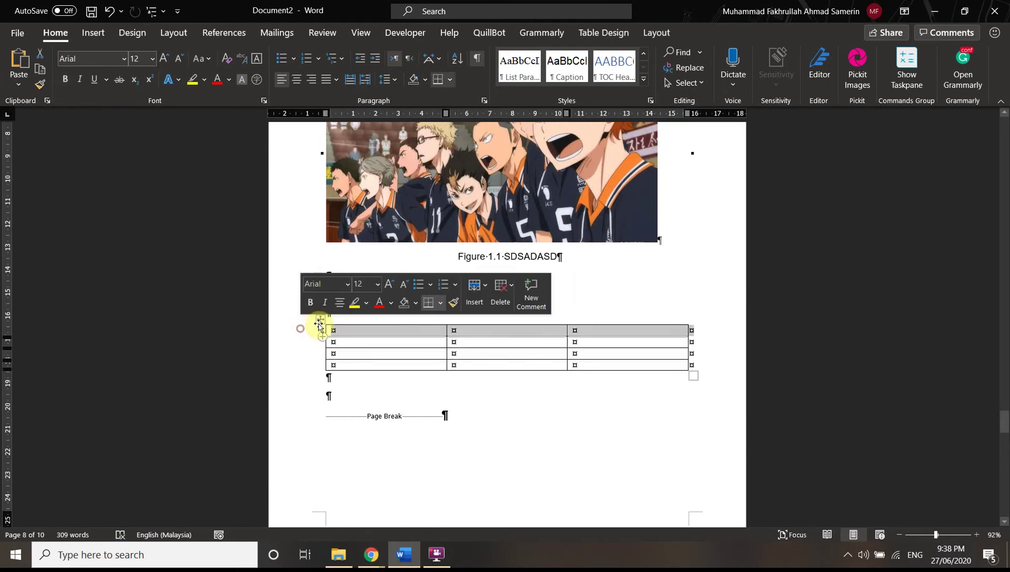
click(543, 437)
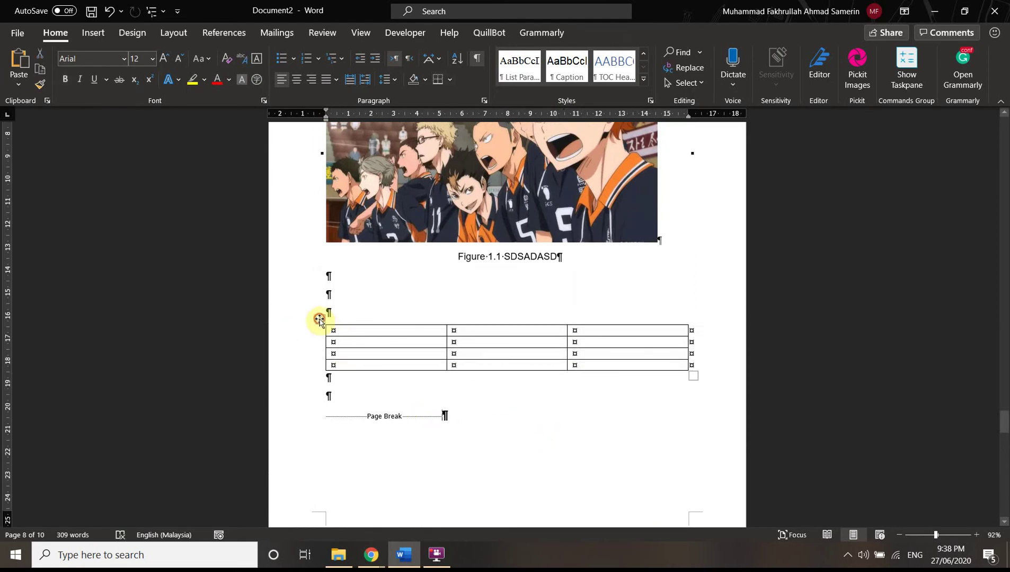
click(319, 320)
right_click(319, 320)
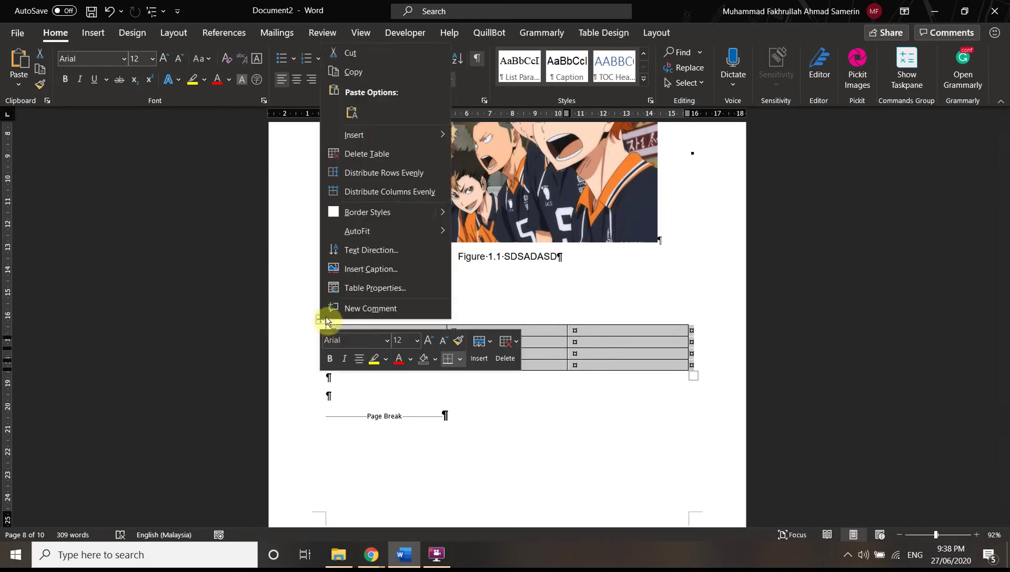
click(381, 270)
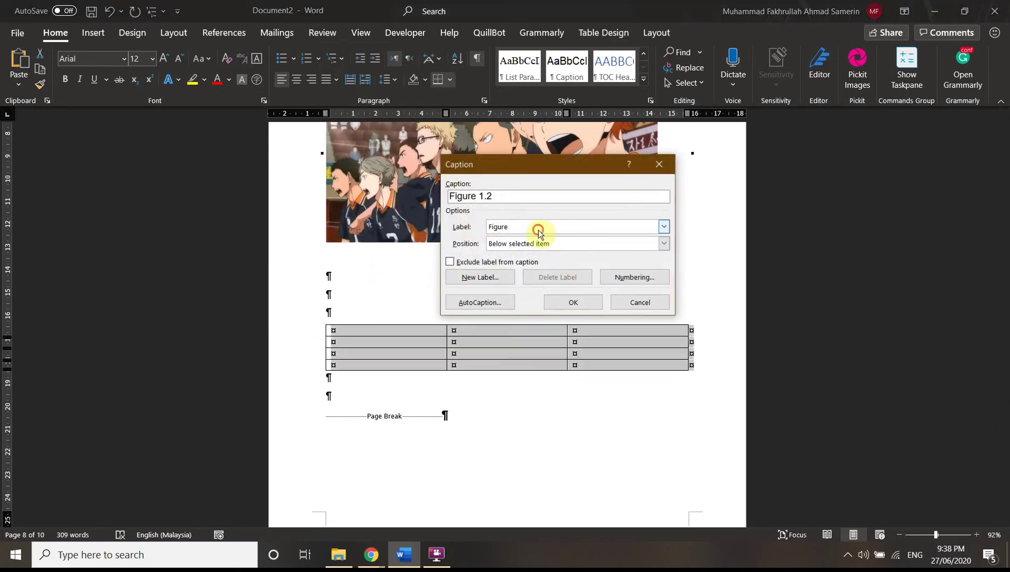
click(540, 230)
click(505, 267)
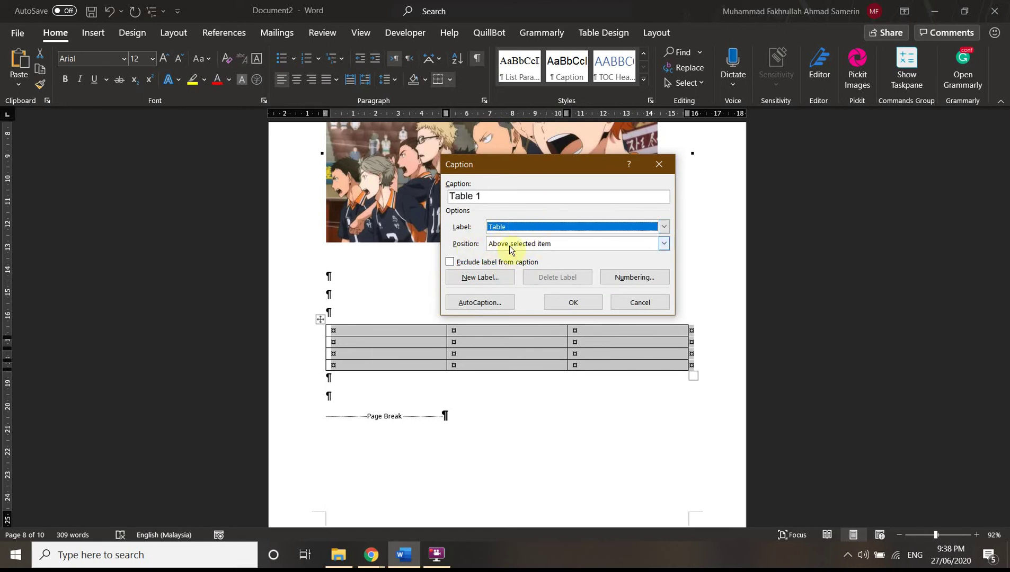
Include the Heading 1 chapter number with a period separator in the table caption numbering
click(652, 278)
click(416, 244)
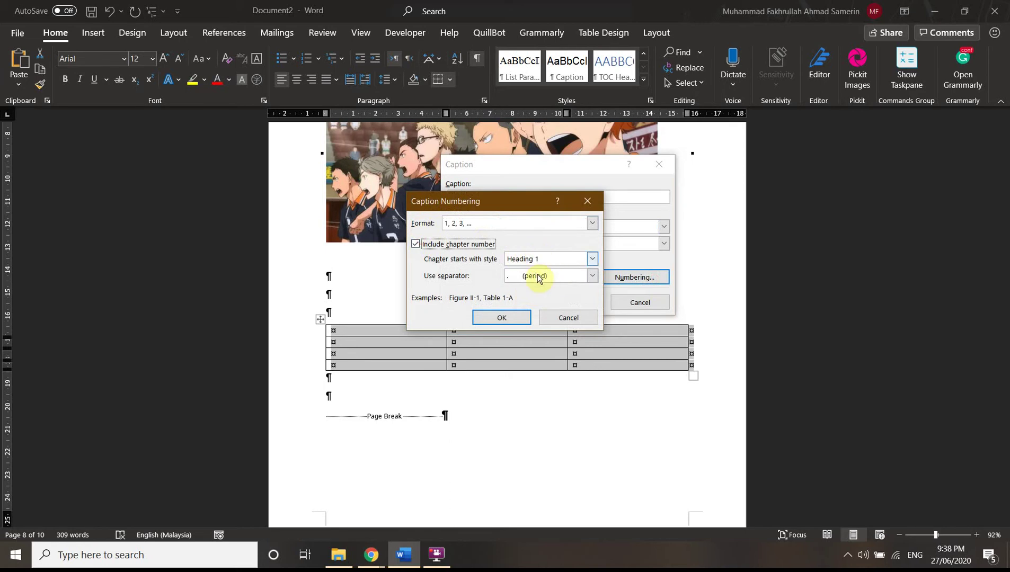
click(501, 317)
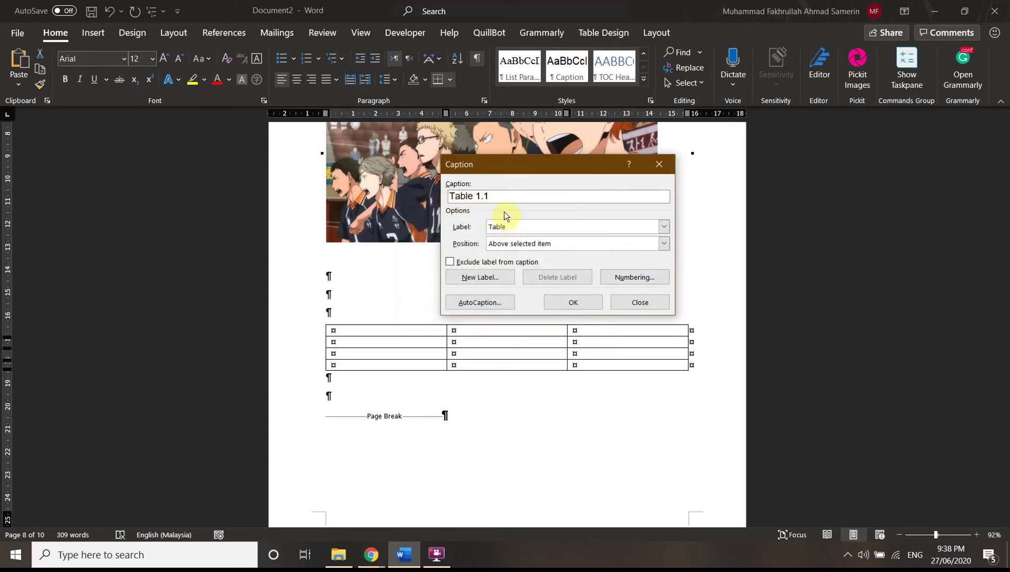
Complete the caption as "Table 1.1 DFSFSDFDS", insert it above the Chapter 1 table and centre it
text(DFSFSDFDS)
click(579, 305)
click(389, 330)
click(296, 79)
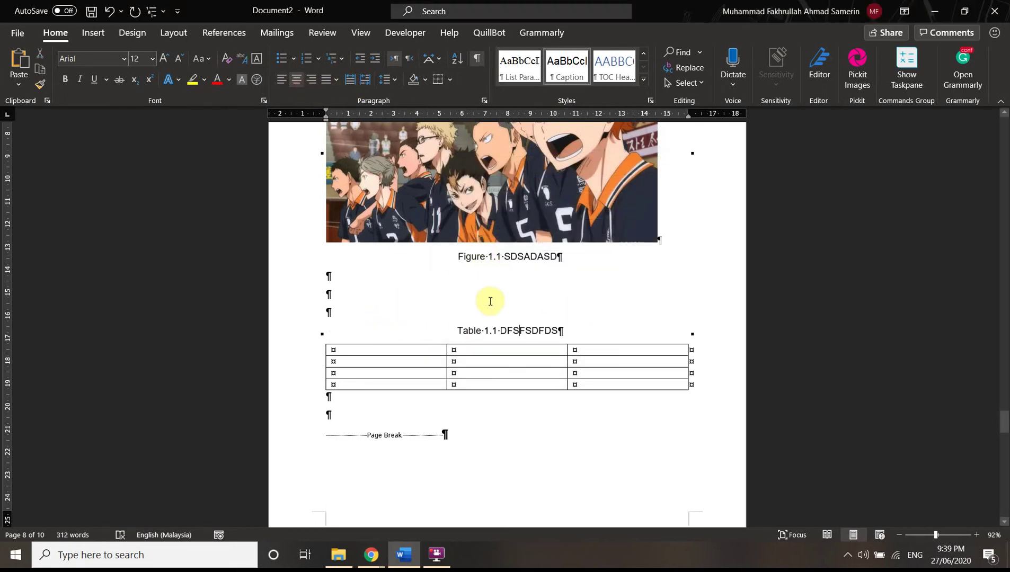
Add an empty paragraph between the LIST OF TABLES heading and its page break
scroll(570, 393, up, 10)
scroll(566, 391, up, 15)
scroll(546, 375, up, 15)
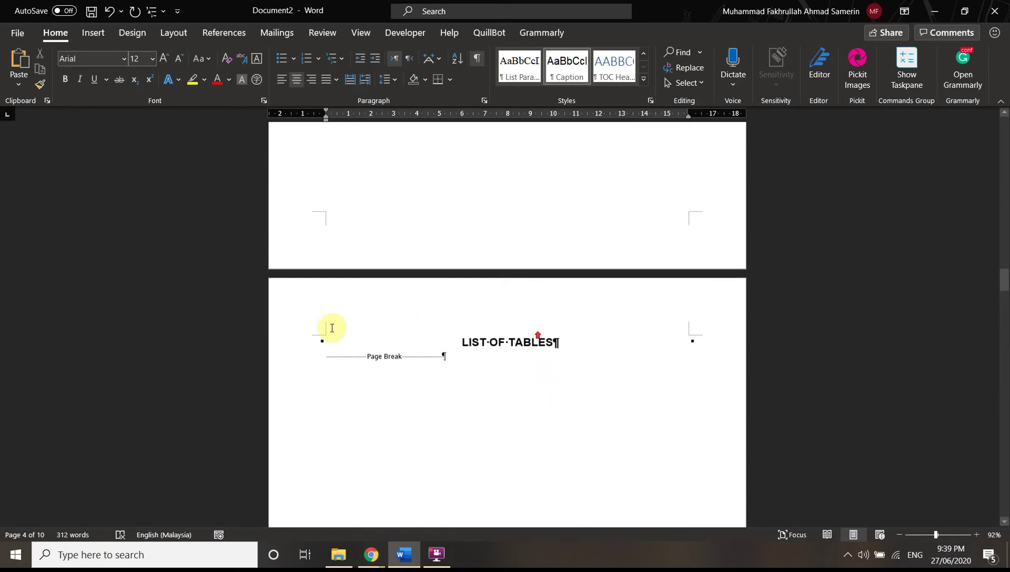
click(327, 356)
key(Return)
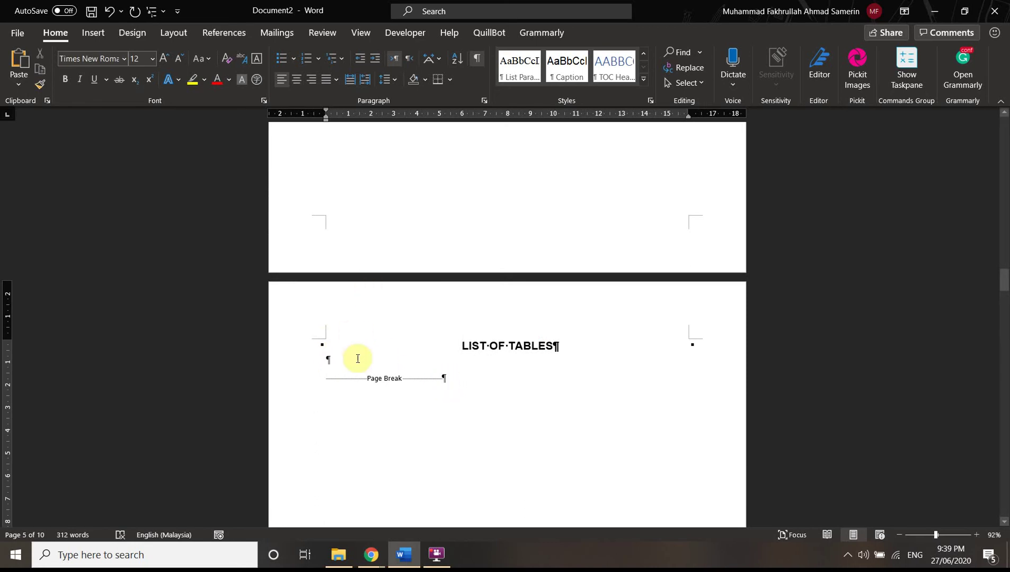
Insert an automatic list of tables under the LIST OF TABLES heading, using the Table caption label and a dotted tab leader
click(225, 34)
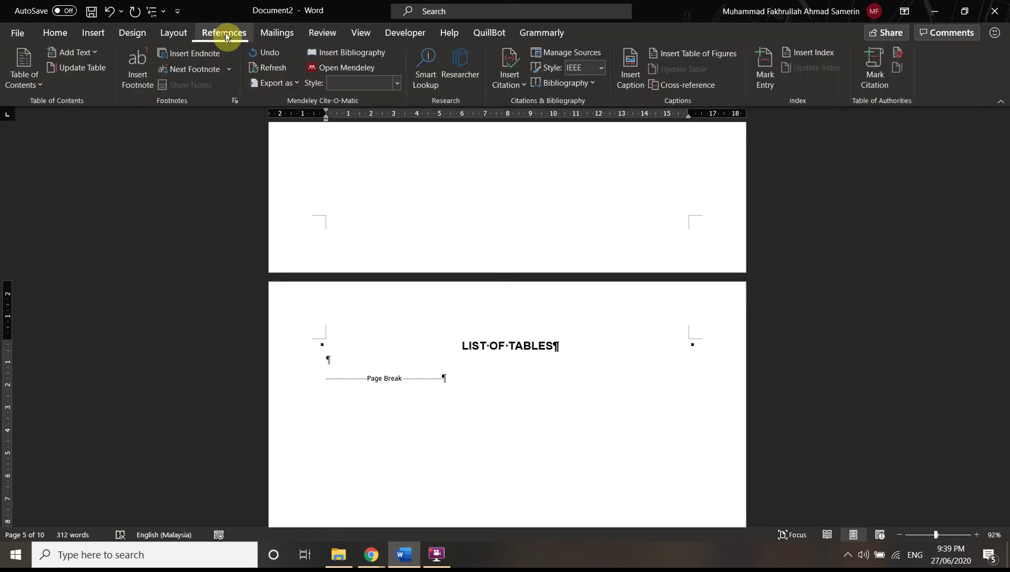
click(694, 46)
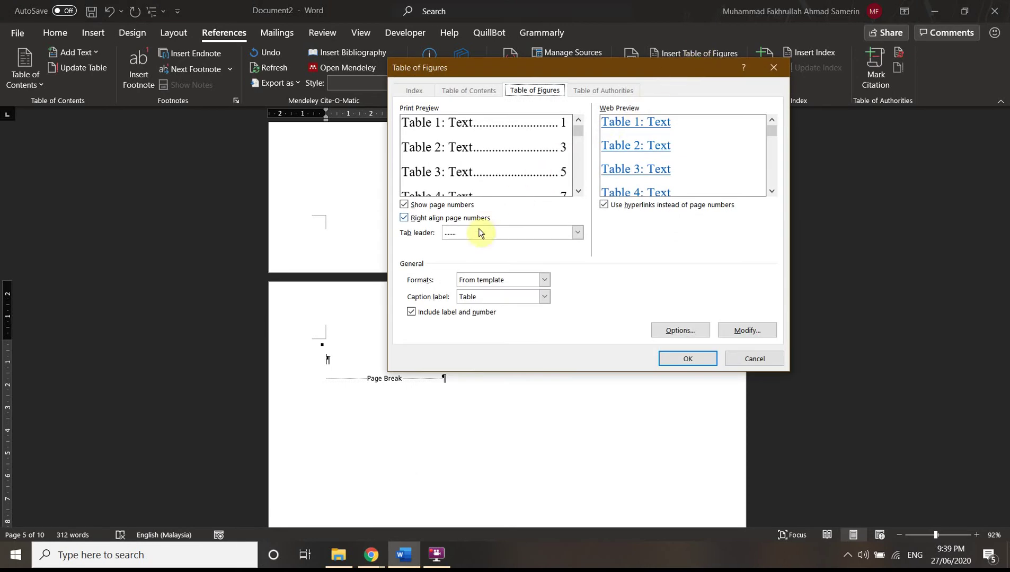
click(479, 301)
click(472, 344)
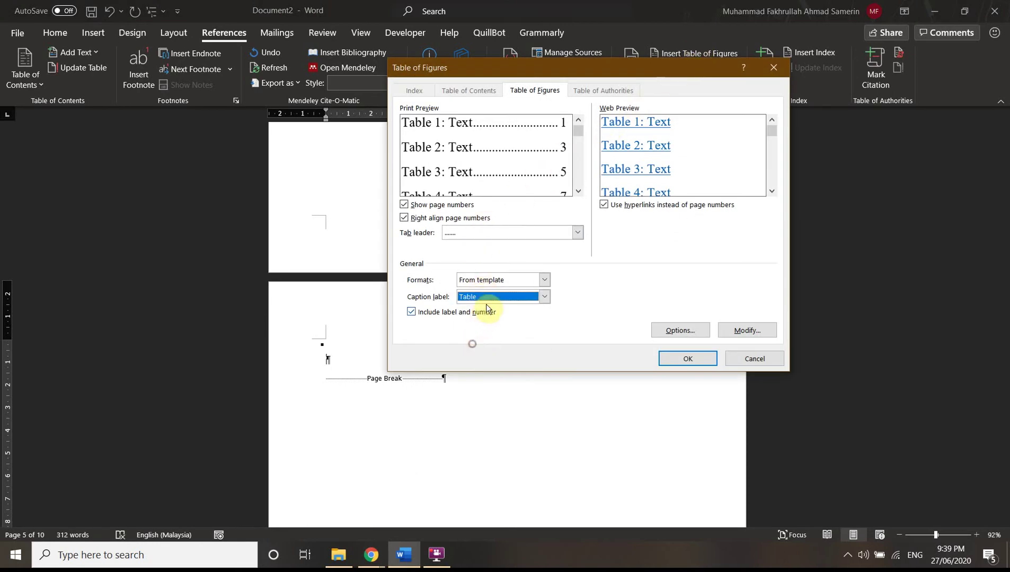
click(483, 232)
click(469, 241)
click(470, 234)
click(469, 240)
click(470, 235)
click(472, 251)
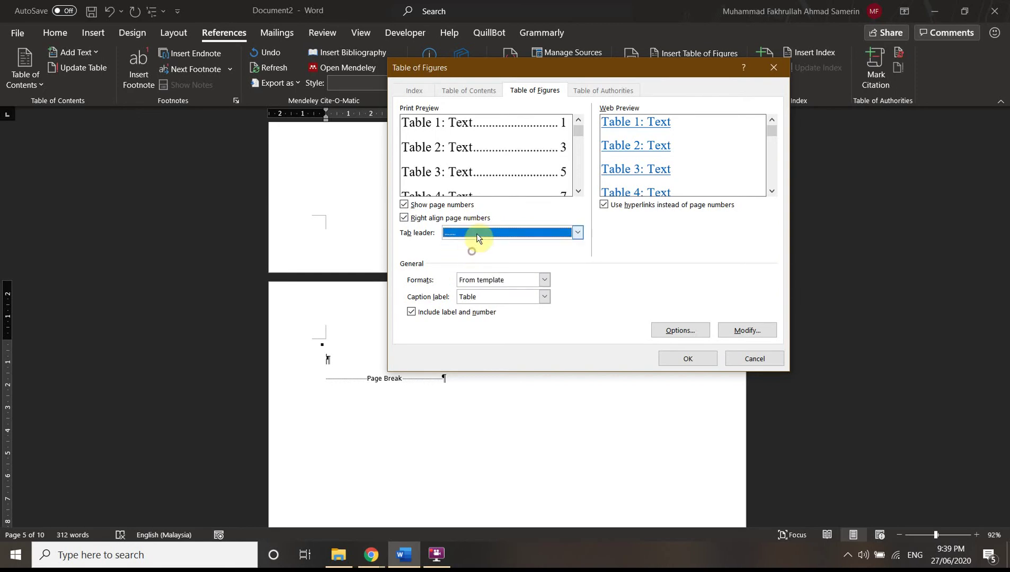
click(691, 364)
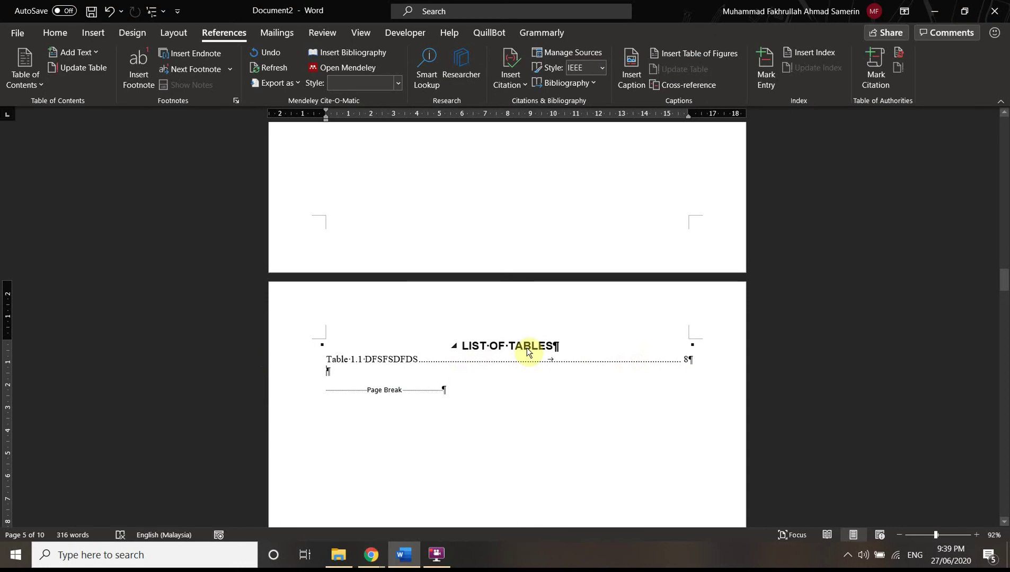
Add an empty paragraph between the LIST OF FIGURES heading and its page break, and place the cursor there
scroll(408, 350, down, 4)
scroll(426, 332, up, 2)
scroll(383, 335, down, 10)
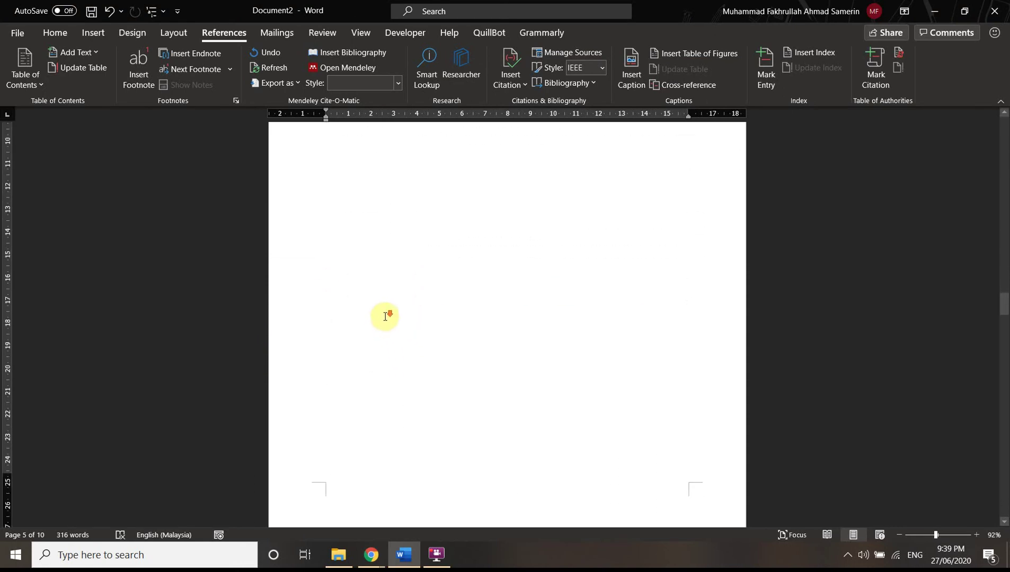
click(324, 311)
key(Return)
click(342, 307)
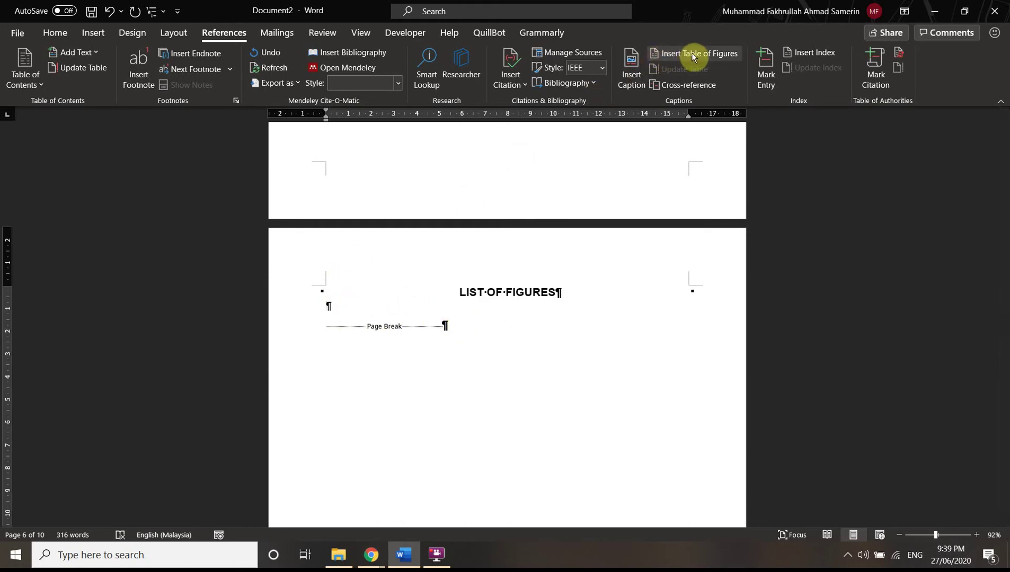
Set up an automatic table of figures with the Figure caption label and a dotted tab leader
click(707, 55)
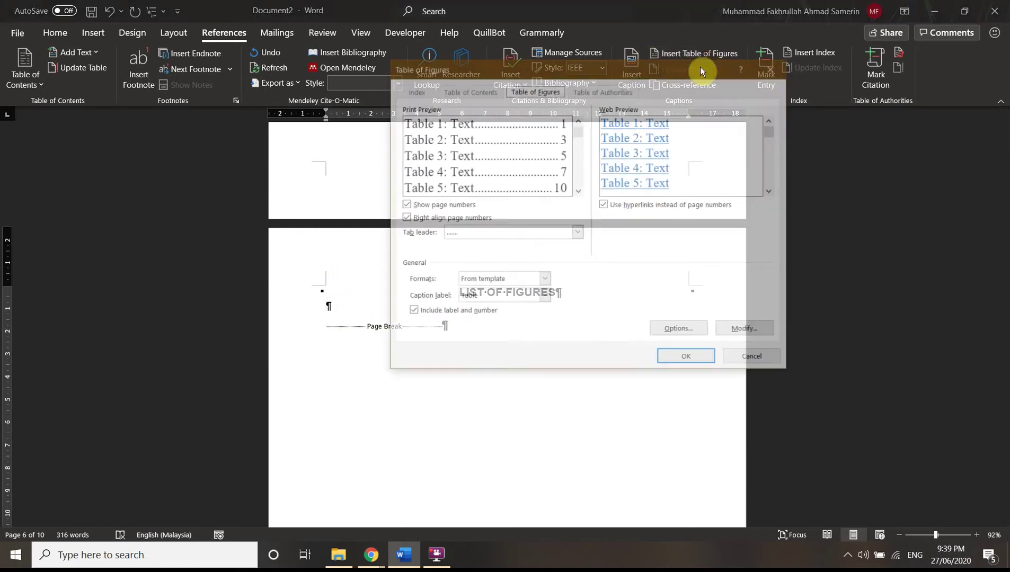
click(470, 297)
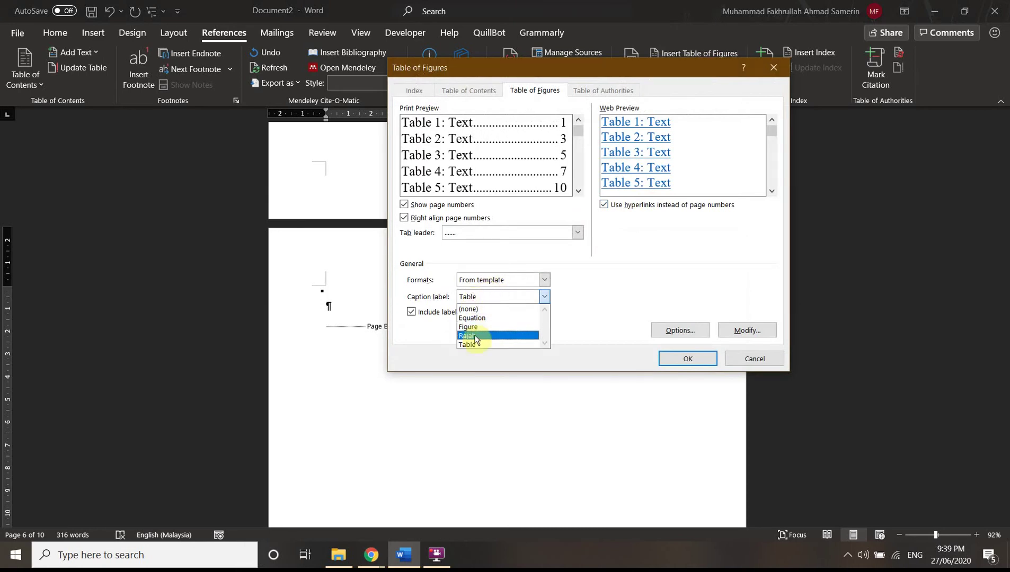
click(479, 327)
click(494, 296)
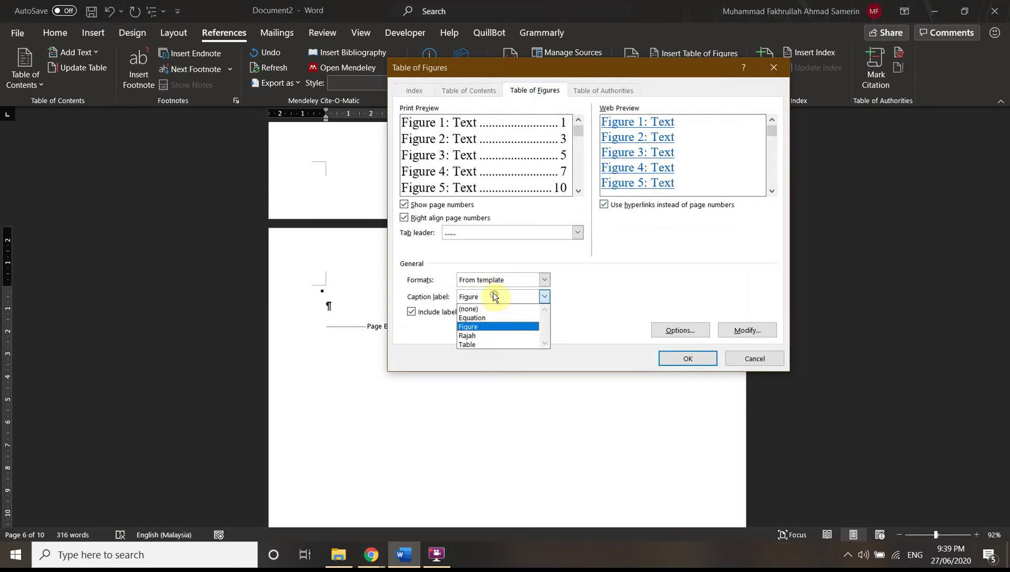
click(481, 326)
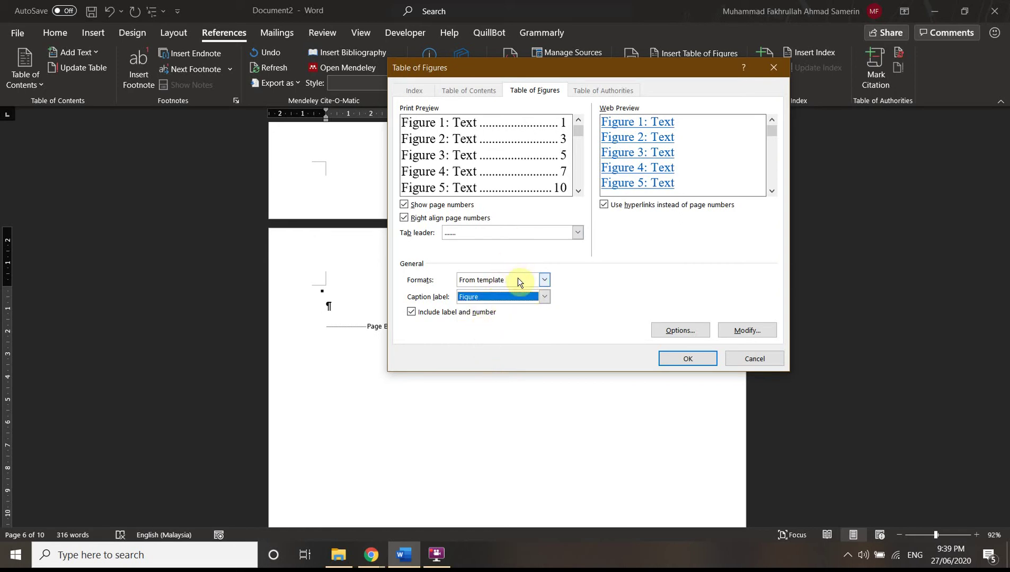
click(526, 233)
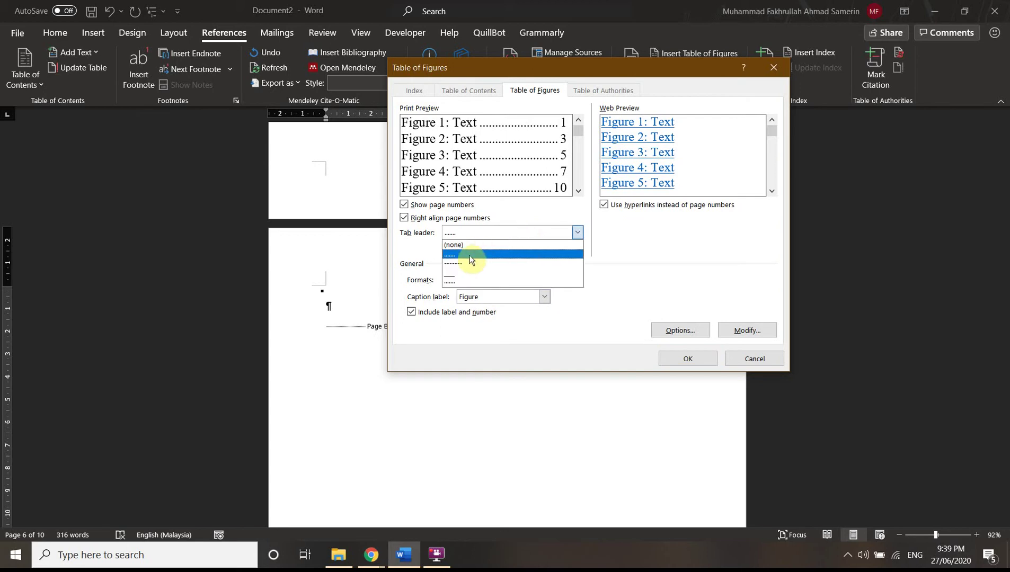
click(475, 255)
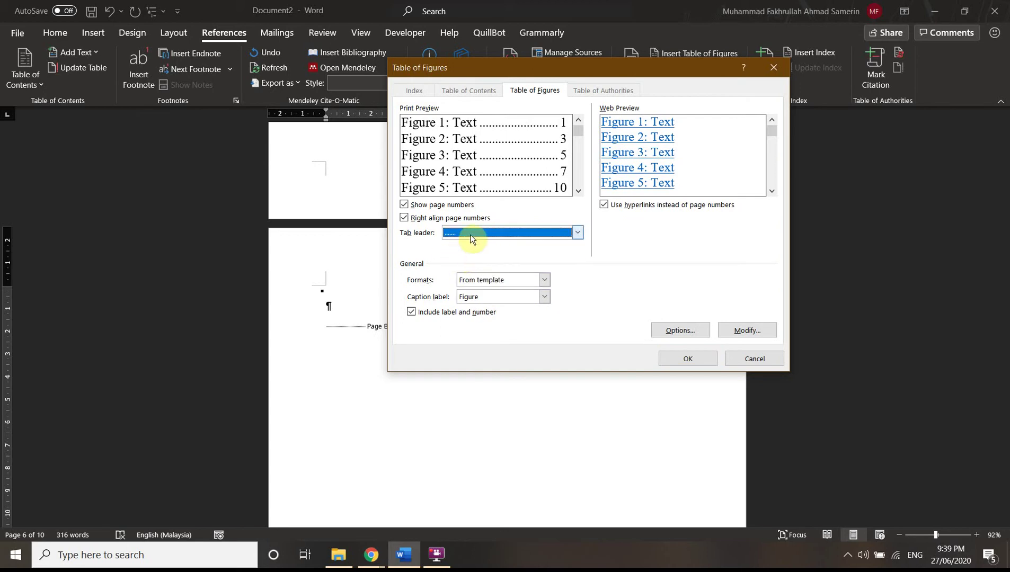
Keep page numbers shown and right-aligned, and insert the table of figures under the LIST OF FIGURES heading
click(405, 219)
click(405, 219)
click(405, 219)
click(405, 219)
click(404, 205)
click(404, 205)
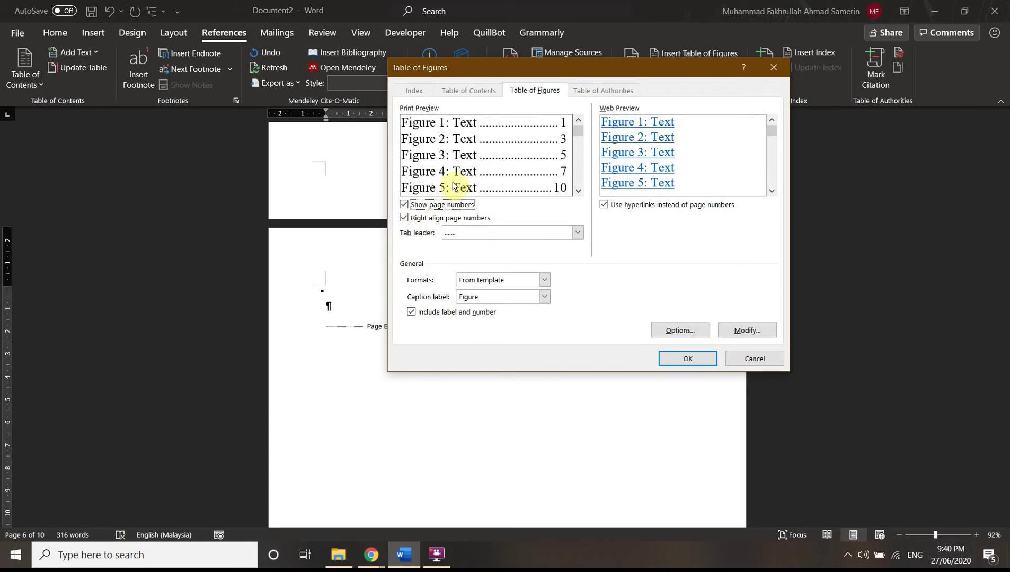
click(683, 361)
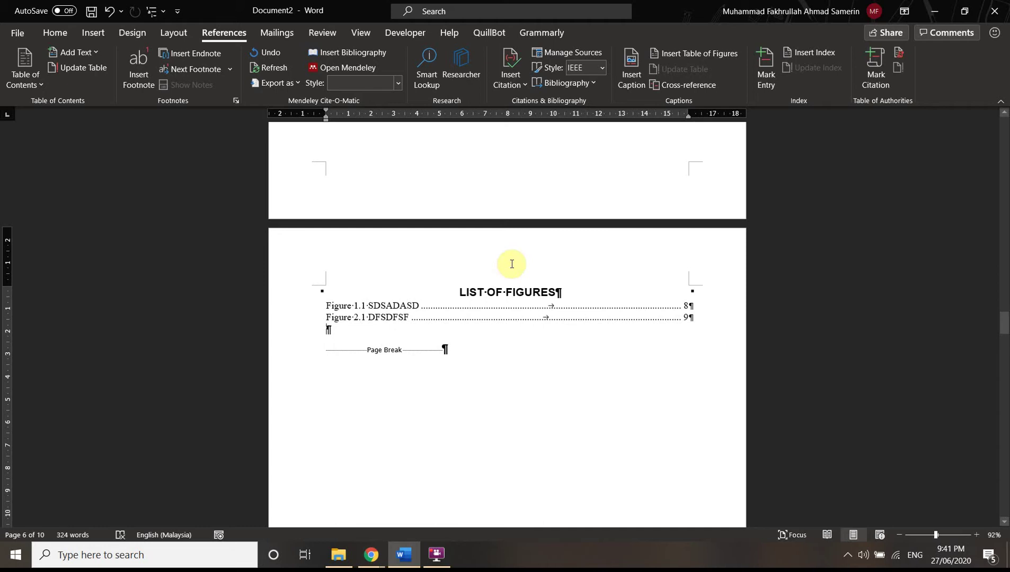
Review the front matter from the LIST OF FIGURES page back to the title page and the DECLARATION page
scroll(553, 223, up, 8)
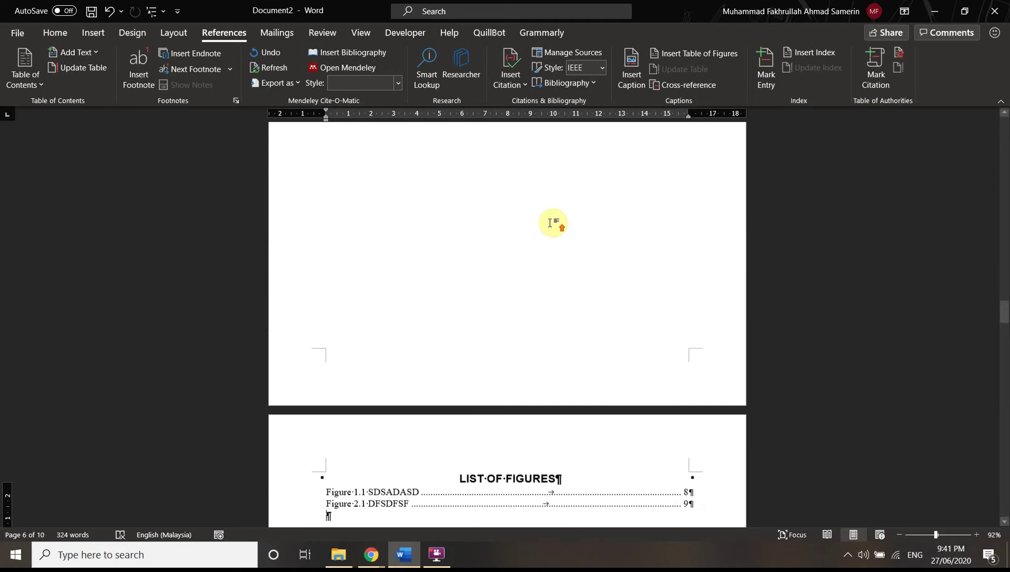
drag(998, 286, 1002, 130)
scroll(721, 297, down, 7)
scroll(538, 270, up, 5)
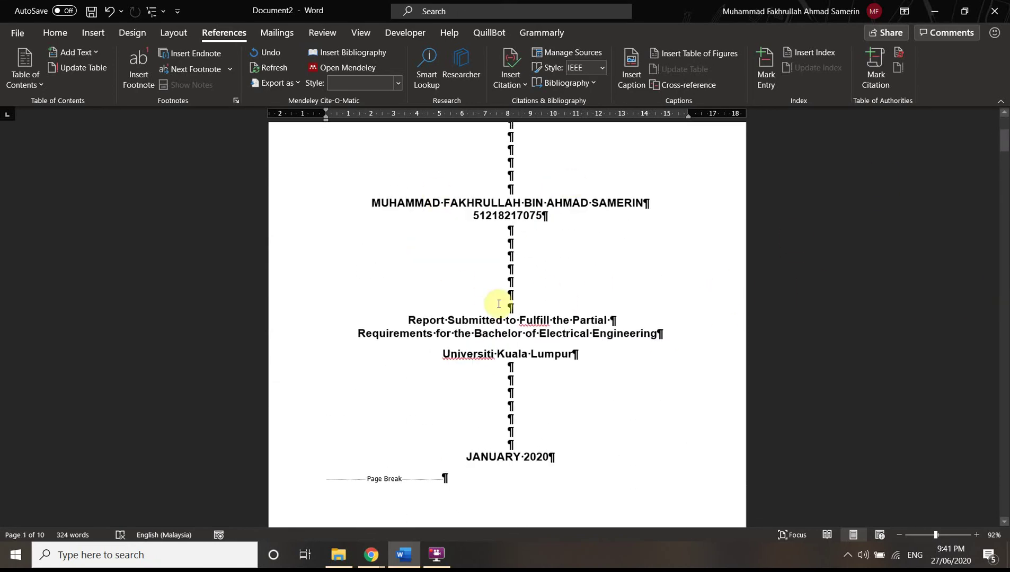
scroll(467, 289, down, 10)
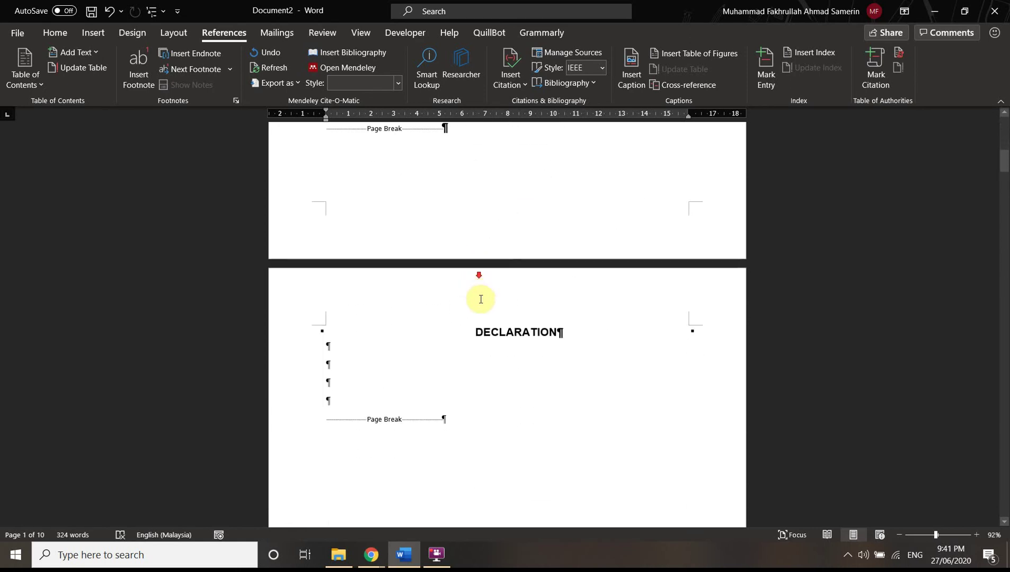
scroll(494, 329, down, 3)
scroll(498, 297, up, 8)
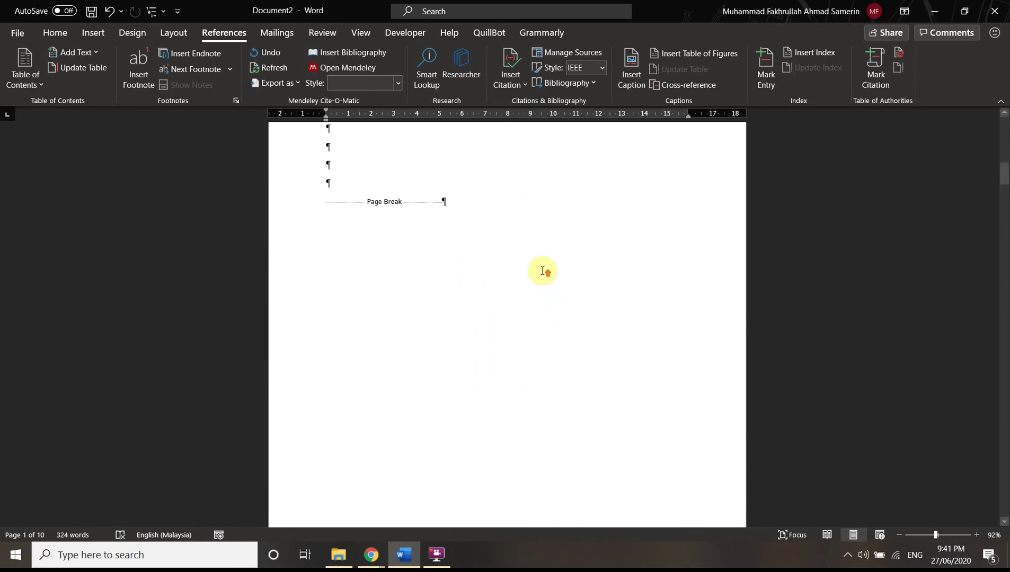
Find the page break command and examine the page breaks separating the DECLARATION and ACKNOWLEDGEMENT pages
click(90, 37)
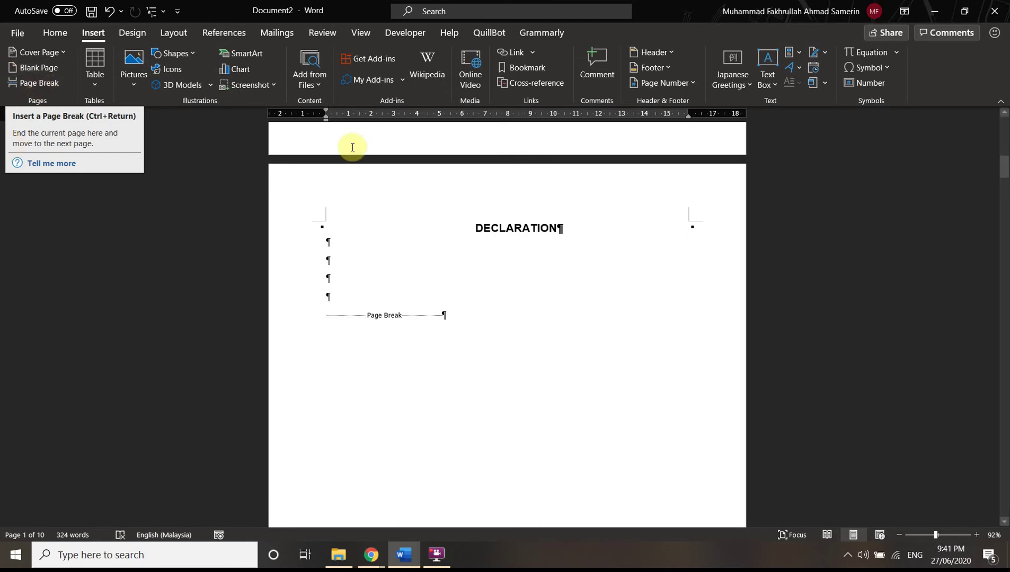
scroll(513, 288, down, 7)
scroll(437, 221, down, 4)
scroll(429, 306, up, 2)
scroll(435, 299, down, 5)
scroll(387, 175, up, 5)
scroll(399, 332, down, 6)
scroll(403, 352, down, 1)
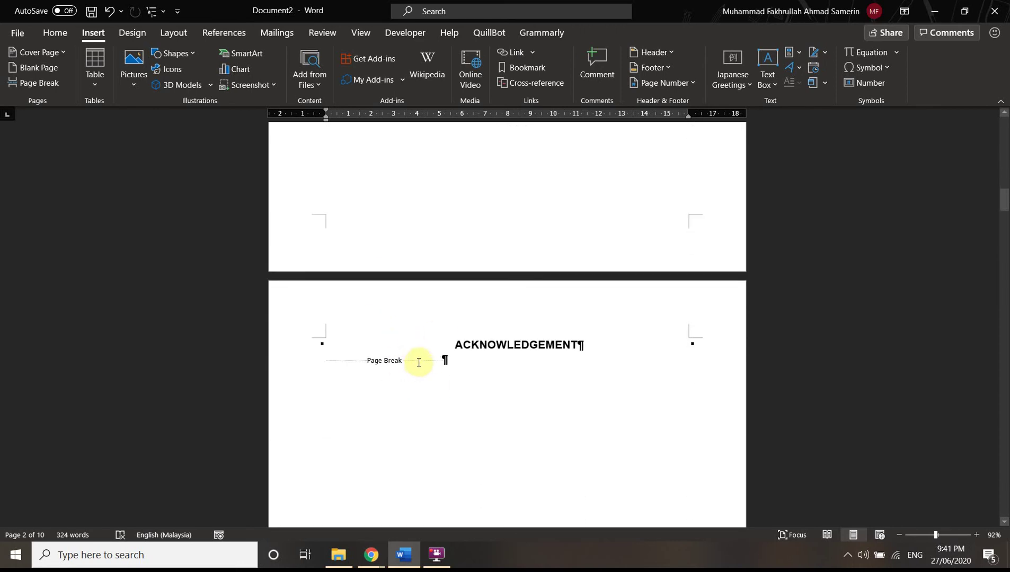
scroll(418, 359, up, 1)
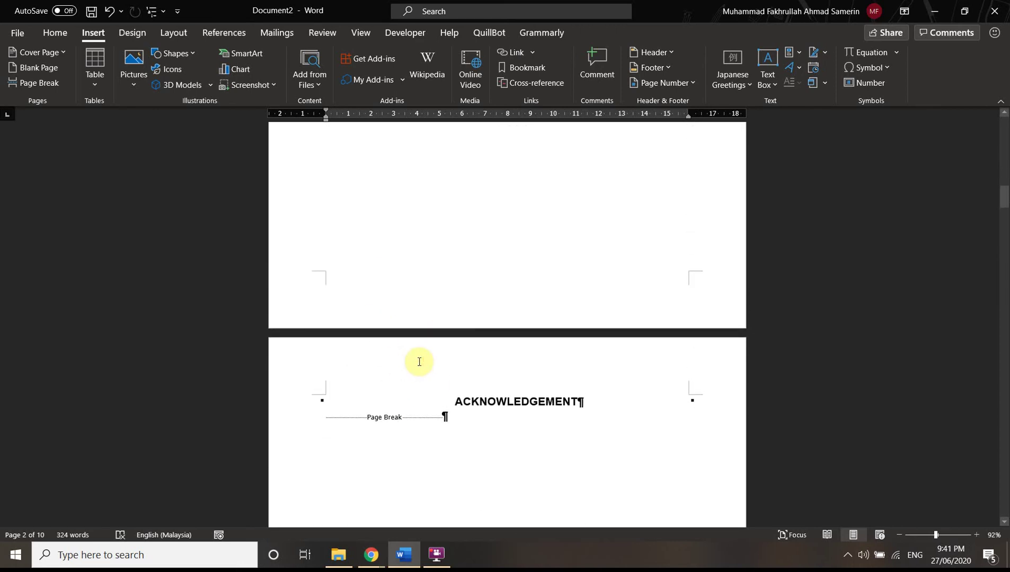
Add empty paragraphs below the DECLARATION heading until the page break is pushed onto the following page
scroll(419, 360, up, 4)
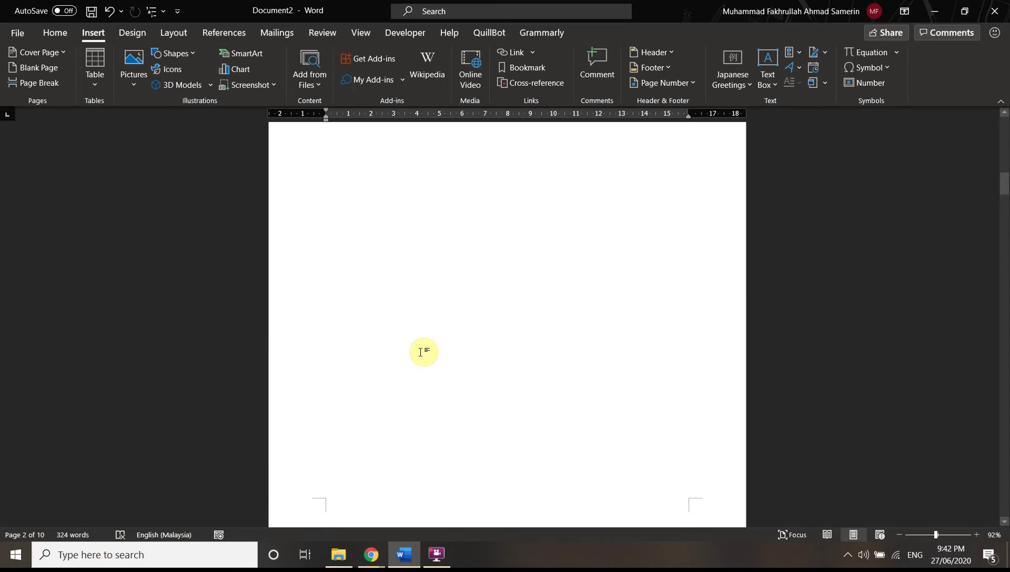
scroll(422, 351, up, 4)
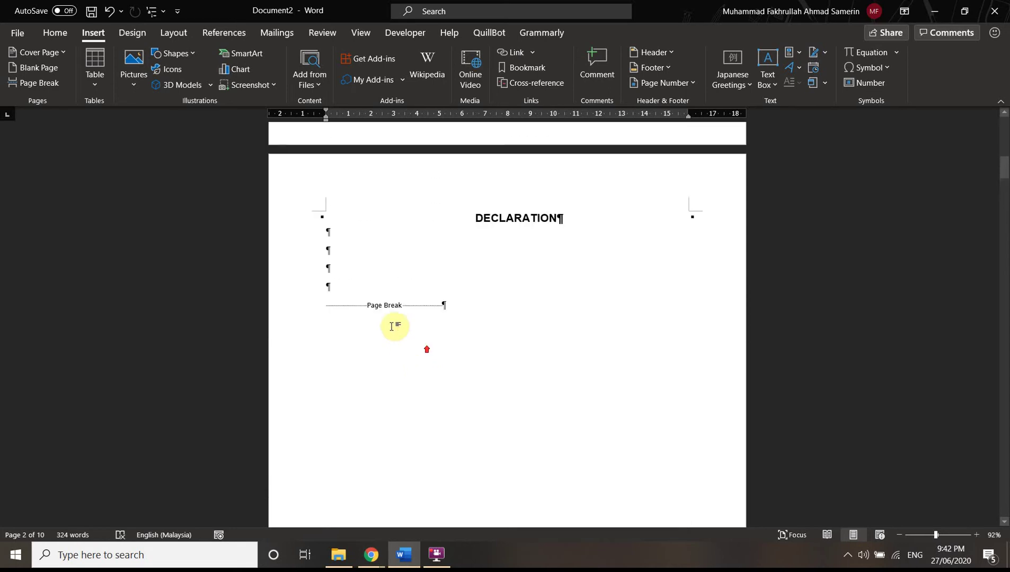
click(386, 268)
scroll(389, 317, down, 2)
key(Return)
key(Return)
key(Return)
scroll(511, 308, down, 1)
key(Return)
key(Return)
key(Return)
key(Return)
key(Return)
key(Return)
key(Return)
scroll(507, 318, down, 3)
key(Return)
key(Return)
key(Return)
key(Return)
key(Return)
key(Return)
key(Return)
key(Return)
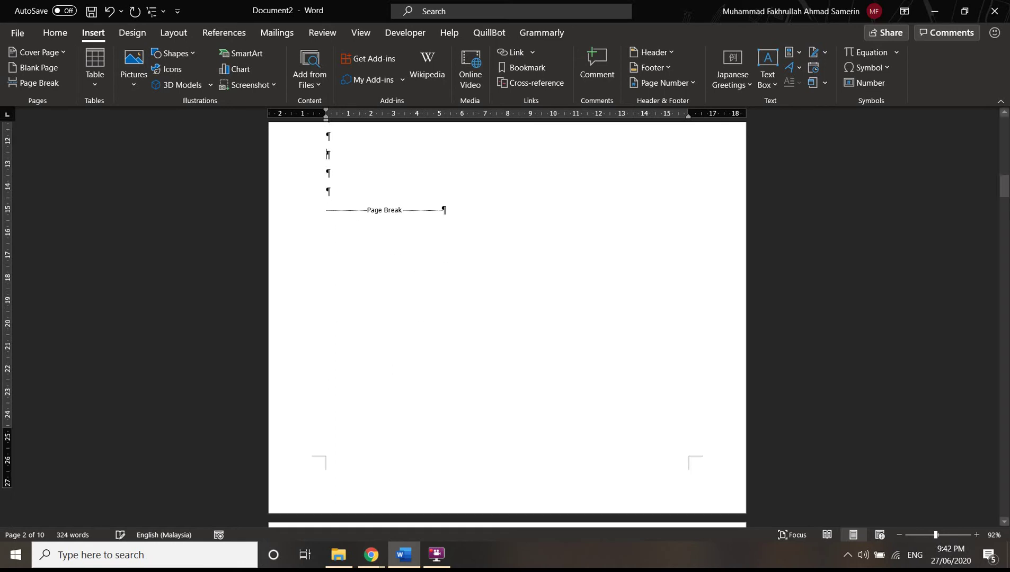
key(Return)
key(Return)
scroll(571, 283, down, 3)
key(Return)
key(Return)
key(Return)
key(Return)
key(Return)
key(Return)
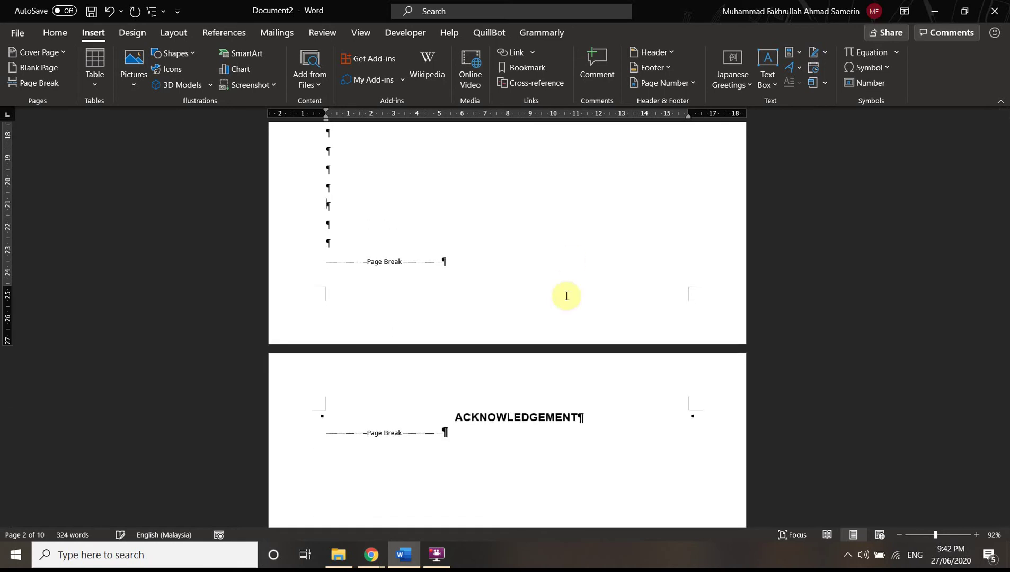
key(Return)
key(Return)
scroll(525, 304, down, 2)
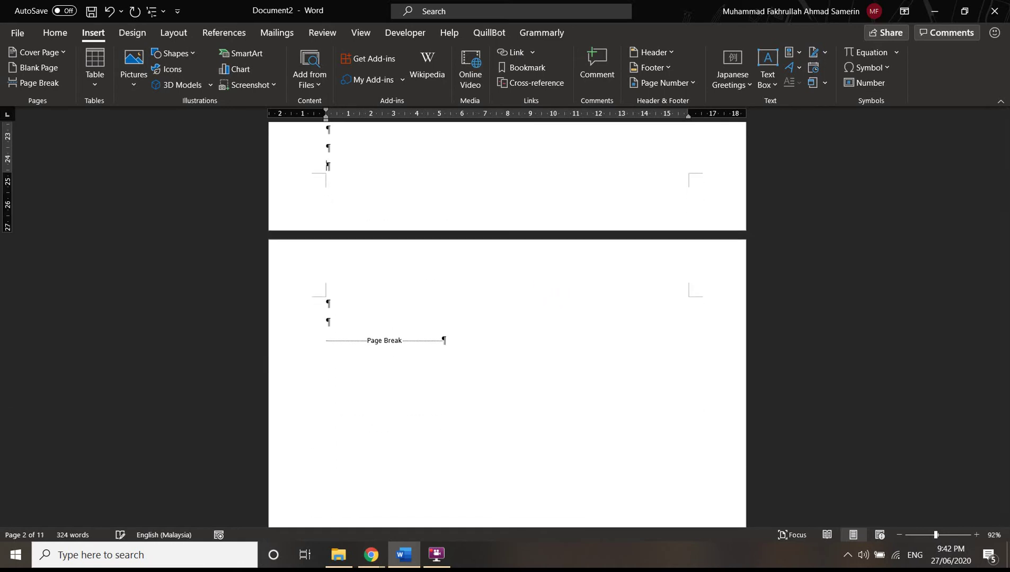
Delete the surplus empty paragraphs on the DECLARATION page, leaving eight above the page break
scroll(433, 296, up, 2)
scroll(433, 296, up, 2)
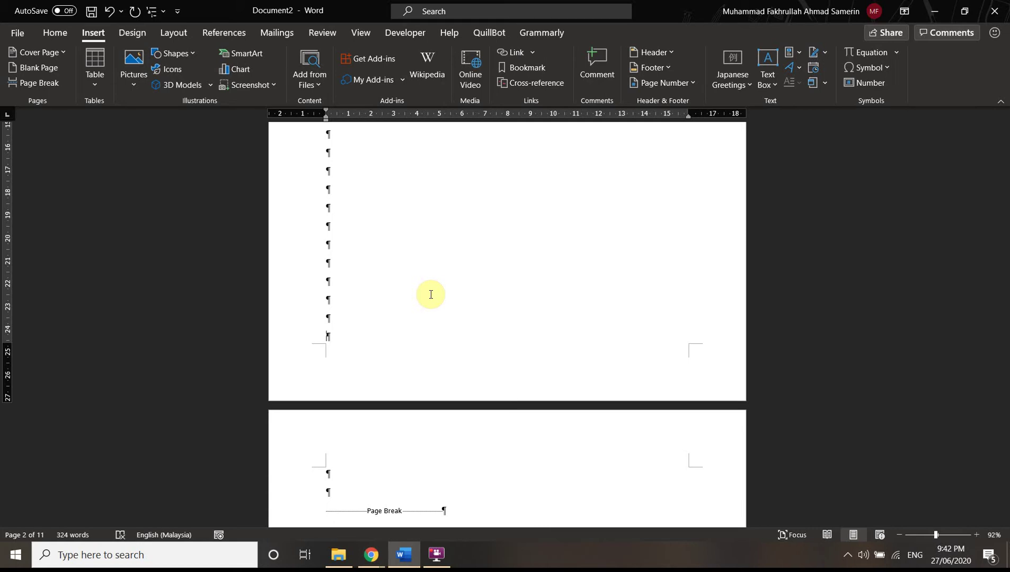
key(Delete)
key(Delete)
key(Delete)
key(BackSpace)
key(BackSpace)
key(BackSpace)
key(BackSpace)
key(BackSpace)
key(BackSpace)
key(BackSpace)
key(BackSpace)
key(BackSpace)
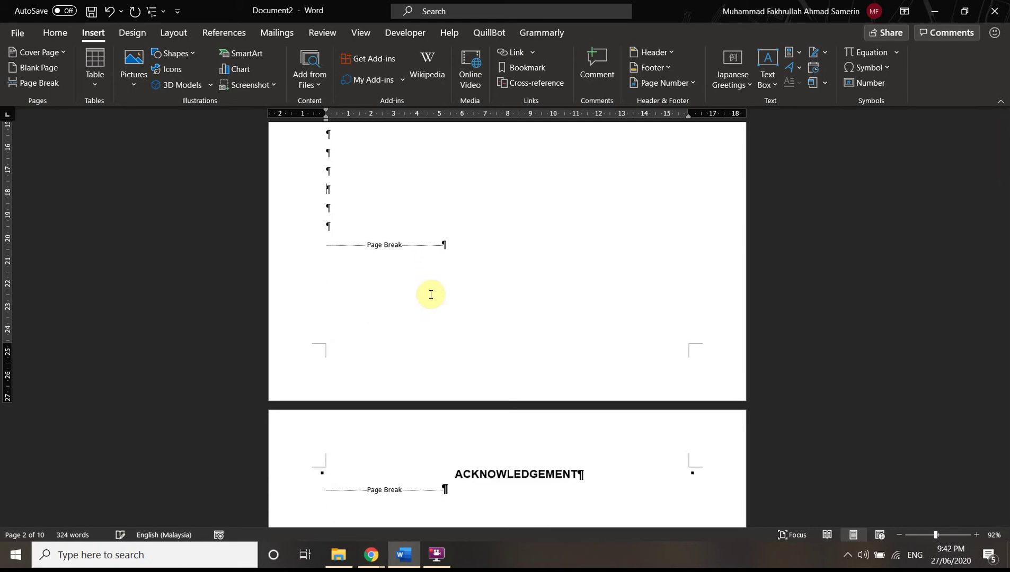
scroll(431, 294, up, 5)
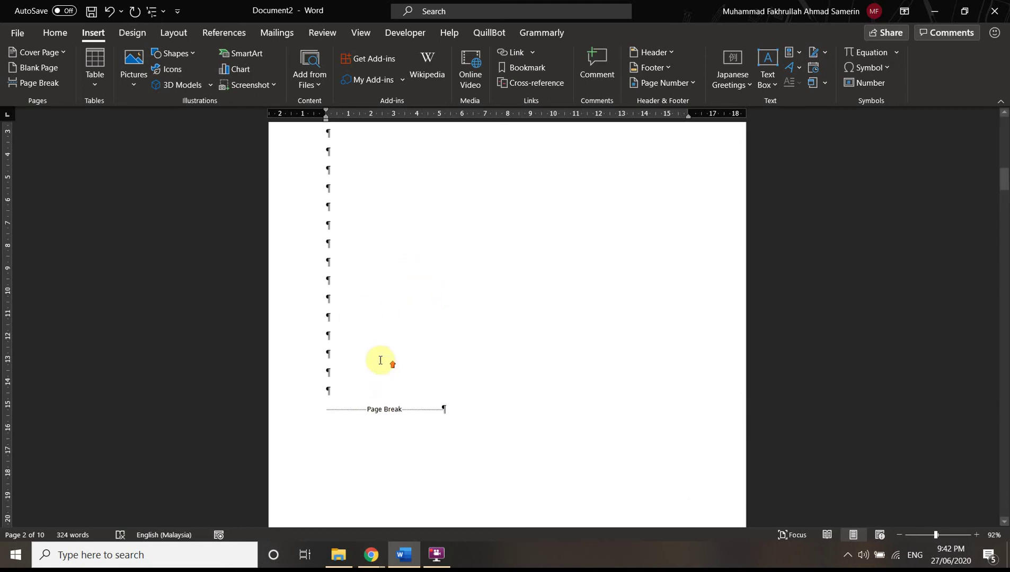
key(BackSpace)
key(BackSpace)
key(BackSpace)
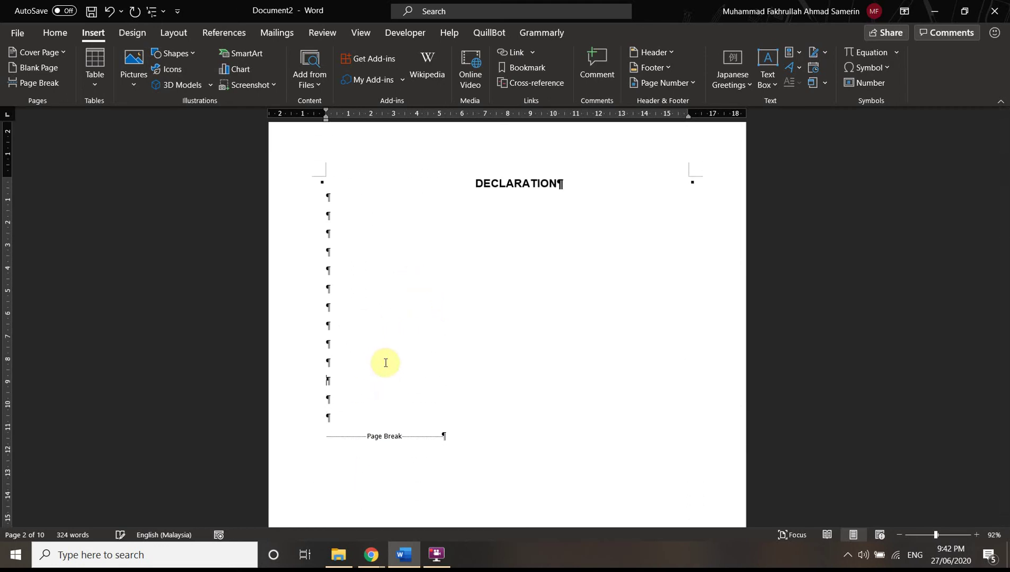
key(BackSpace)
key(BackSpace)
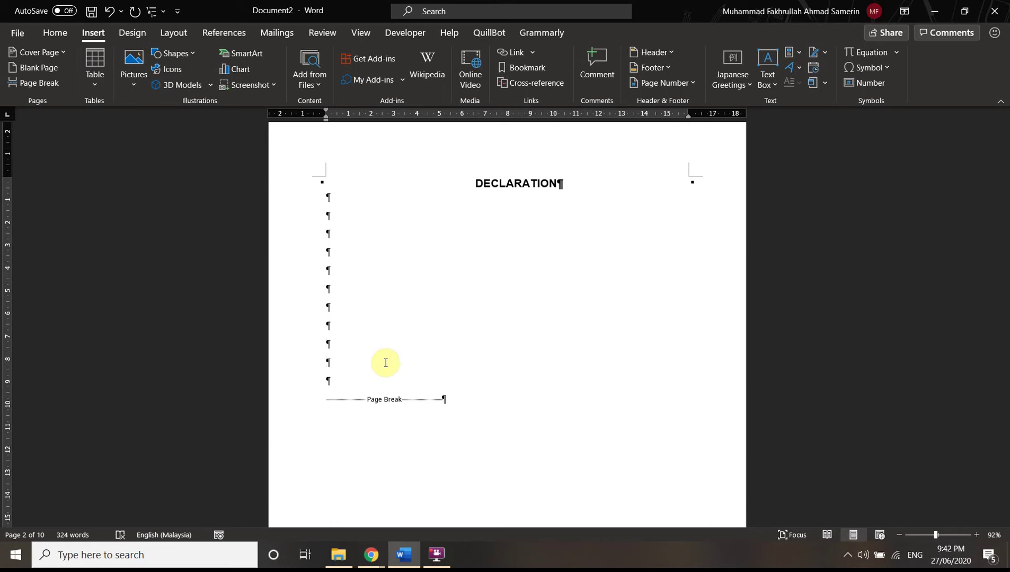
key(BackSpace)
key(BackSpace)
key(BackSpace)
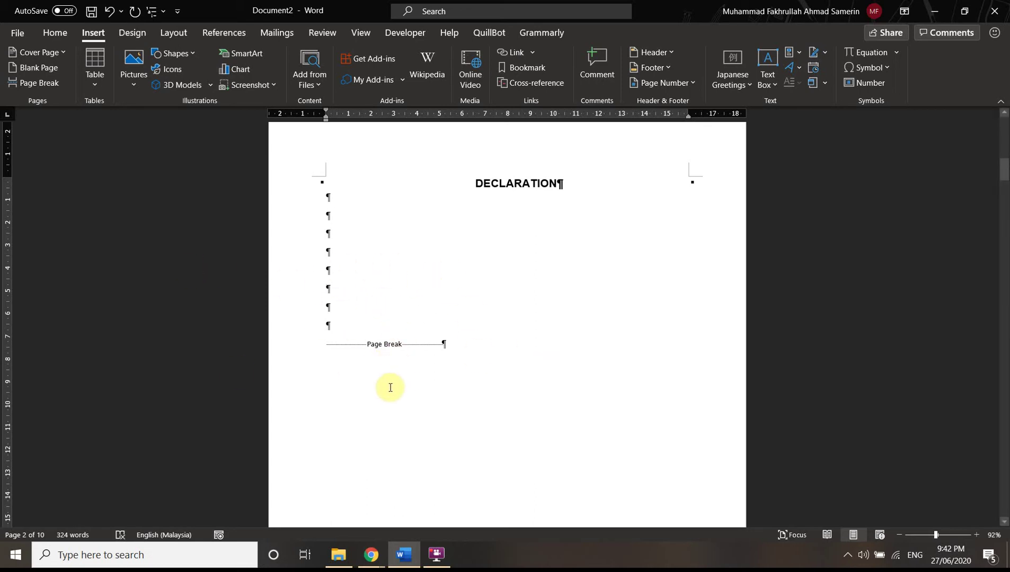
Fill the DECLARATION page with empty paragraphs until its page break sits on the page's last line
scroll(390, 388, up, 1)
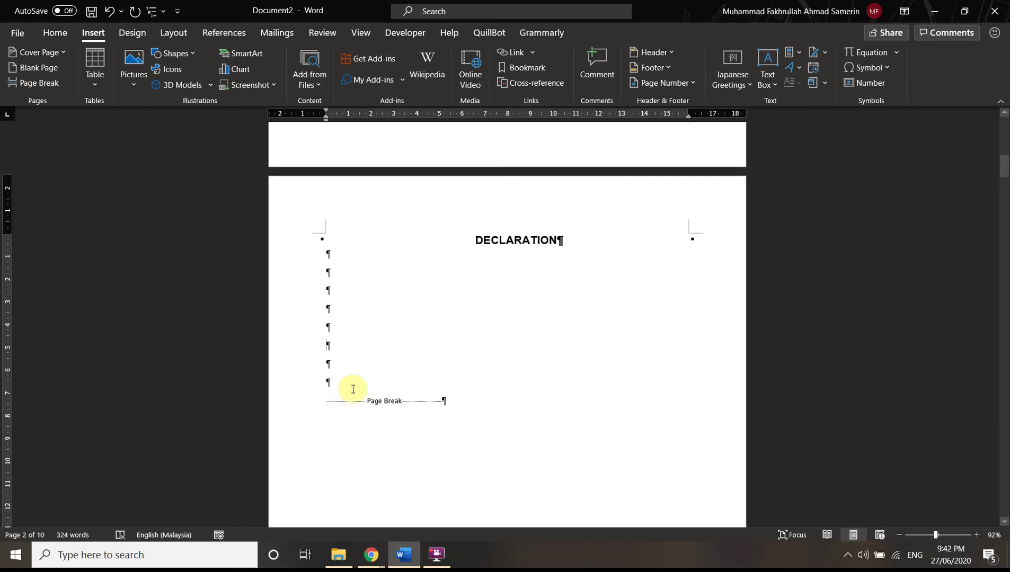
scroll(361, 392, down, 2)
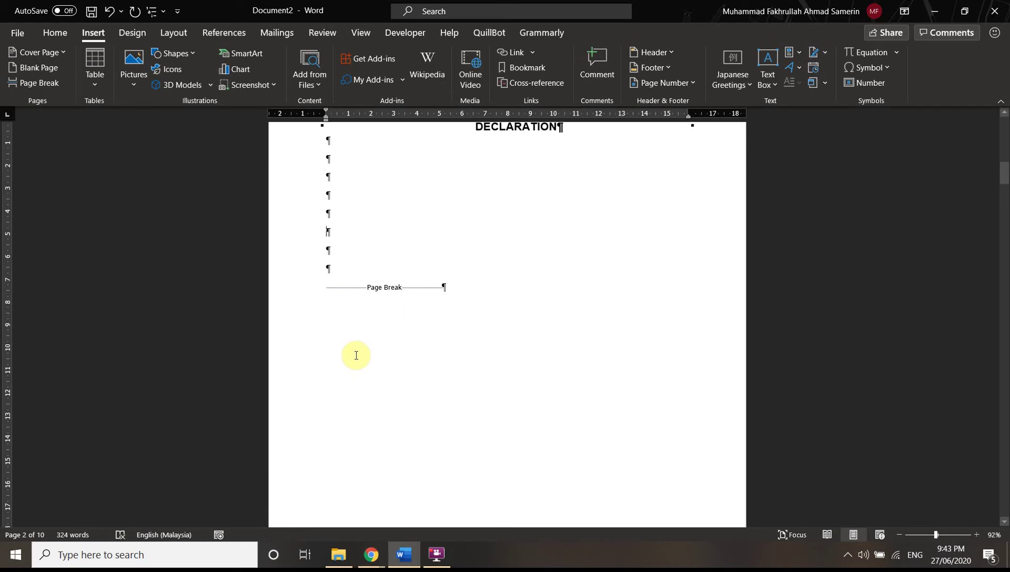
key(Return)
key(Return)
key(Return)
key(Return)
key(Return)
key(Return)
scroll(355, 354, down, 6)
key(Return)
key(Return)
key(Return)
key(Return)
key(Return)
key(Return)
key(Return)
key(Return)
key(Return)
key(Return)
key(Return)
key(Return)
key(Return)
key(Return)
key(Return)
scroll(369, 371, down, 2)
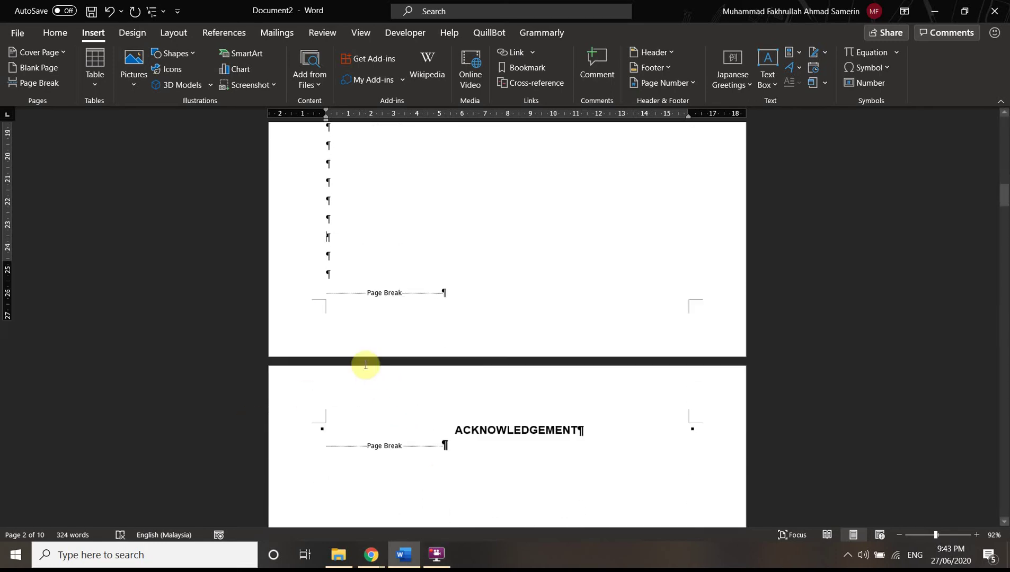
Enter filler text in the last empty lines of the DECLARATION page, wrapping onto a second line to push the page break over
scroll(369, 371, down, 2)
text(SDFDSF)
click(365, 237)
text(DFSDFSDFSDFSDFSDFSDFSDF DFK)
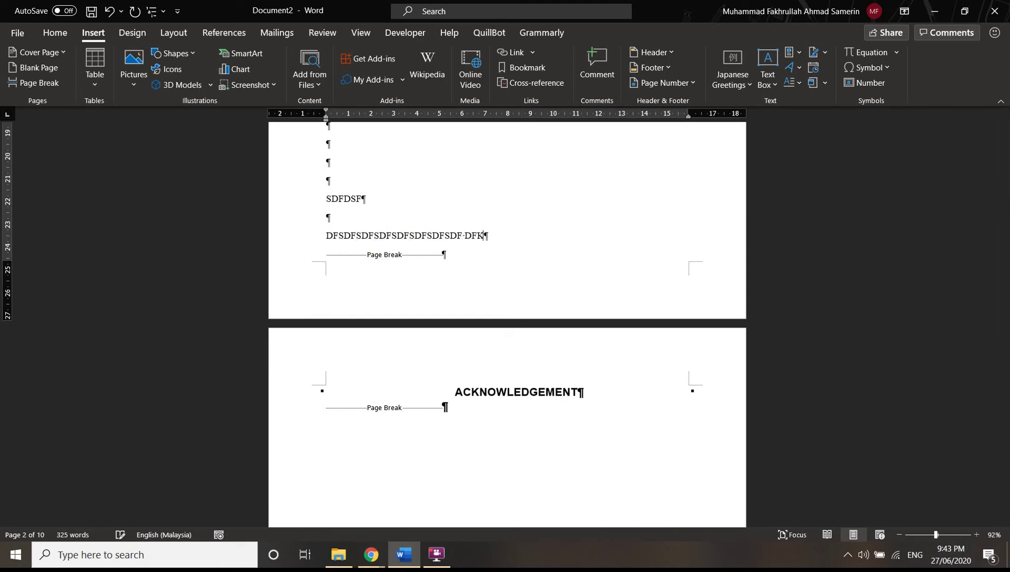
text(S JDKLFJSDLK JFSDLJ LSDJ FLSDJ FLKSDJFLSDJFLSDJKD FKLJSDFK JSDKL FJSDKLFJSDKFJSDKLFJSDLJ)
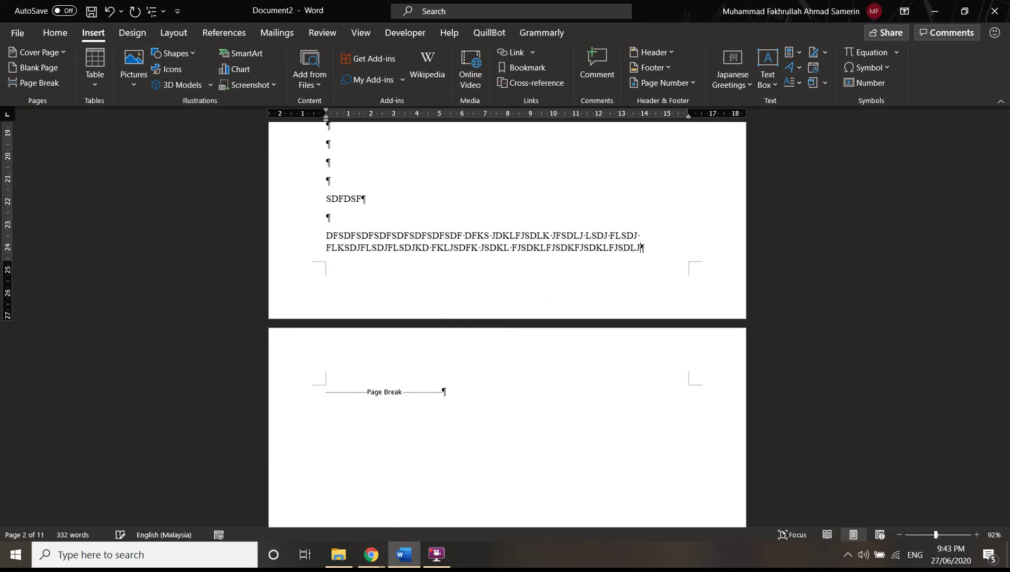
Append the filler text "SDL KFJSDLFJ SLK" to the paragraph before the page break and check the pages that follow
text(SDL KFJSDLFJ SLK)
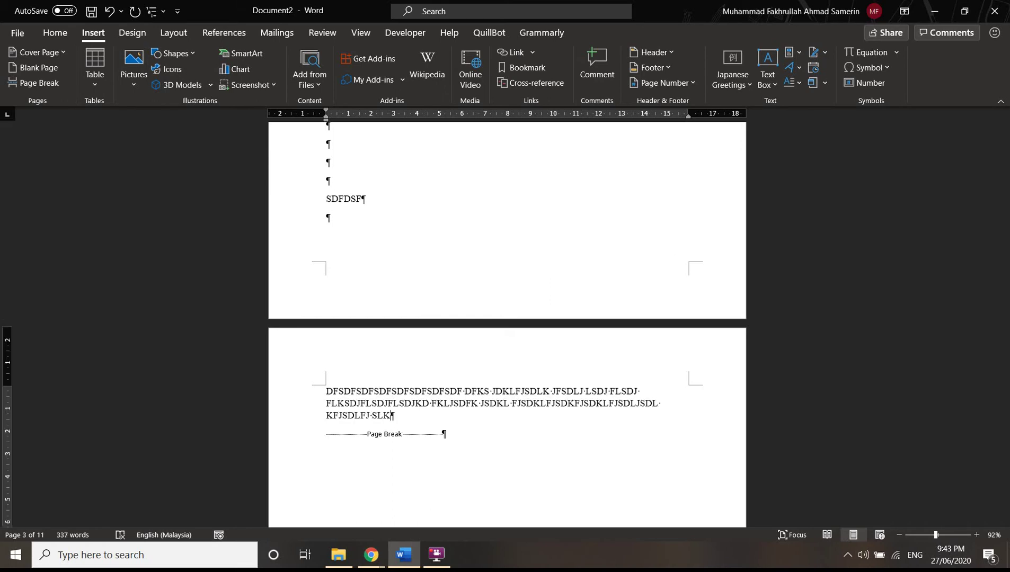
scroll(419, 234, down, 2)
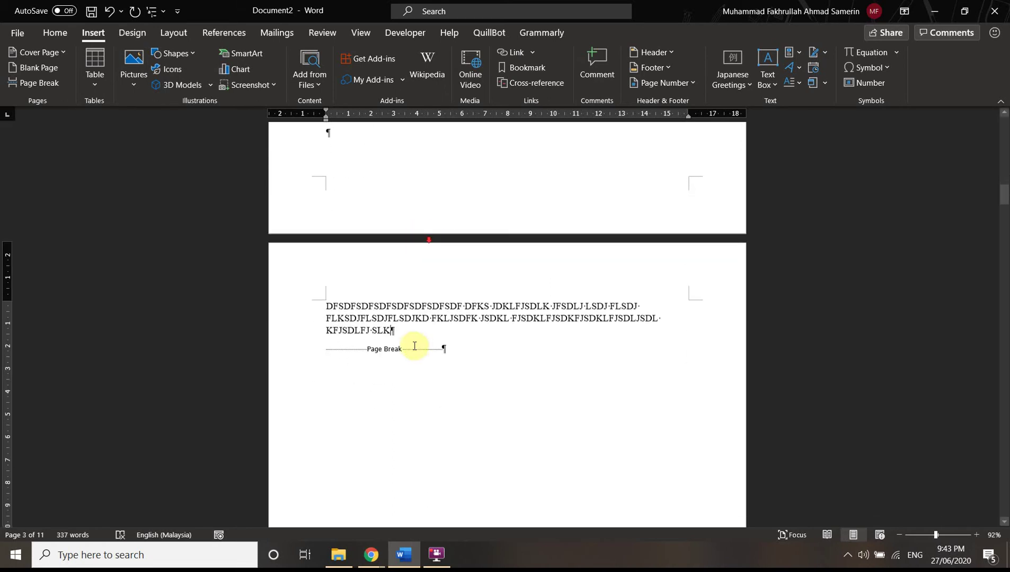
scroll(371, 321, down, 7)
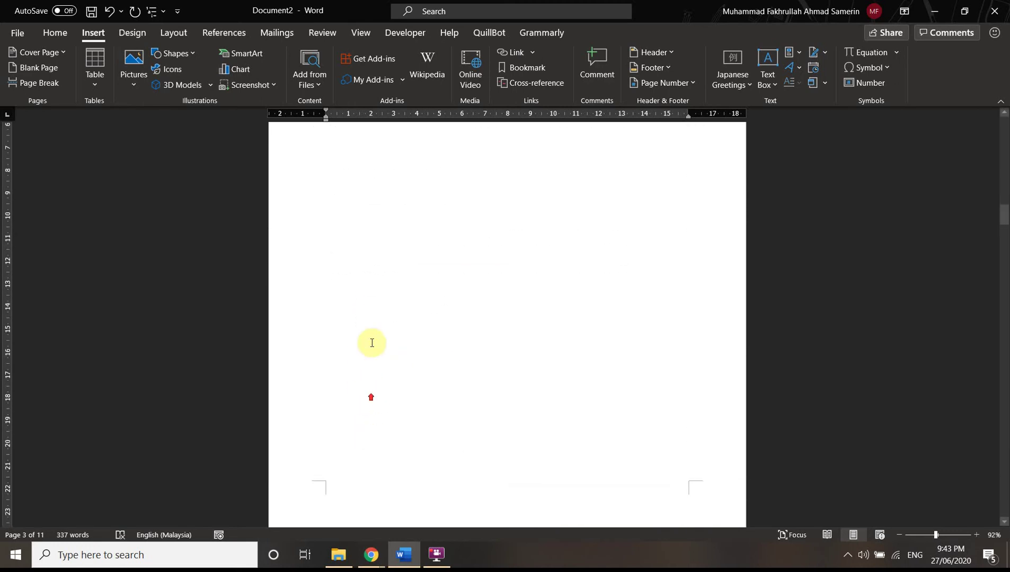
scroll(372, 343, up, 5)
scroll(406, 367, down, 8)
scroll(478, 352, up, 5)
click(928, 535)
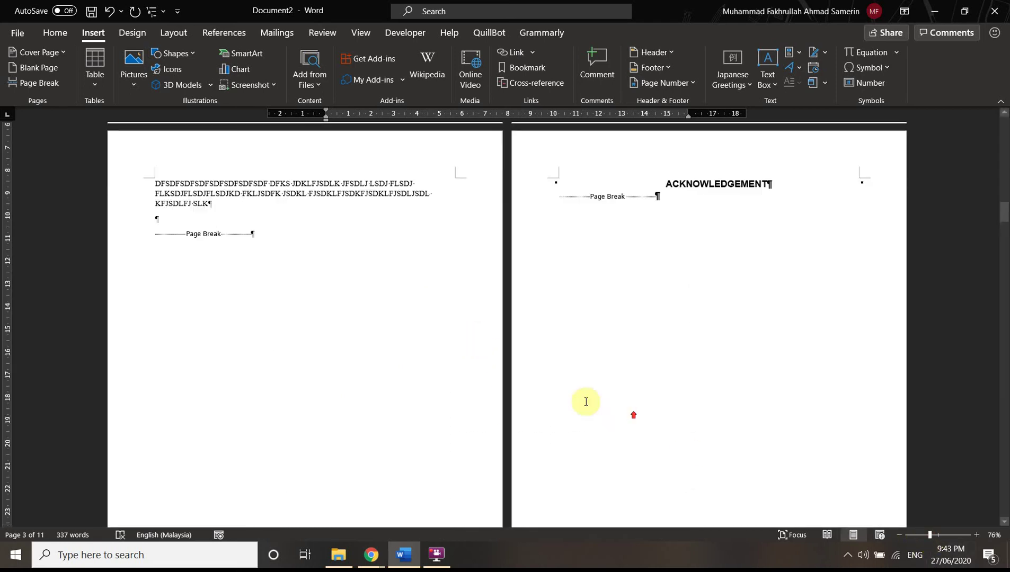
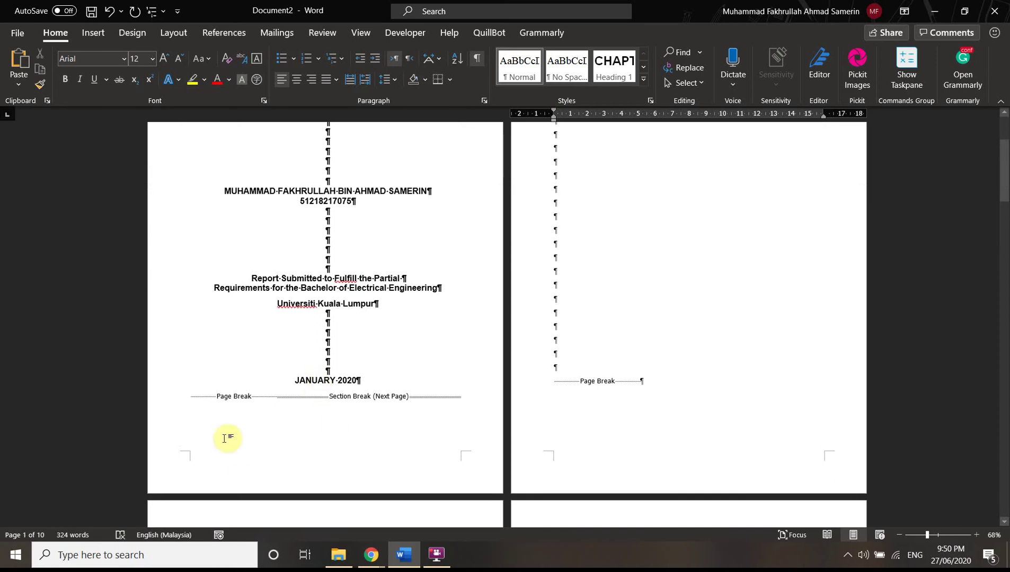
Open the cover page footer for editing and examine the header and footer section labels across the whole document
scroll(699, 360, down, 7)
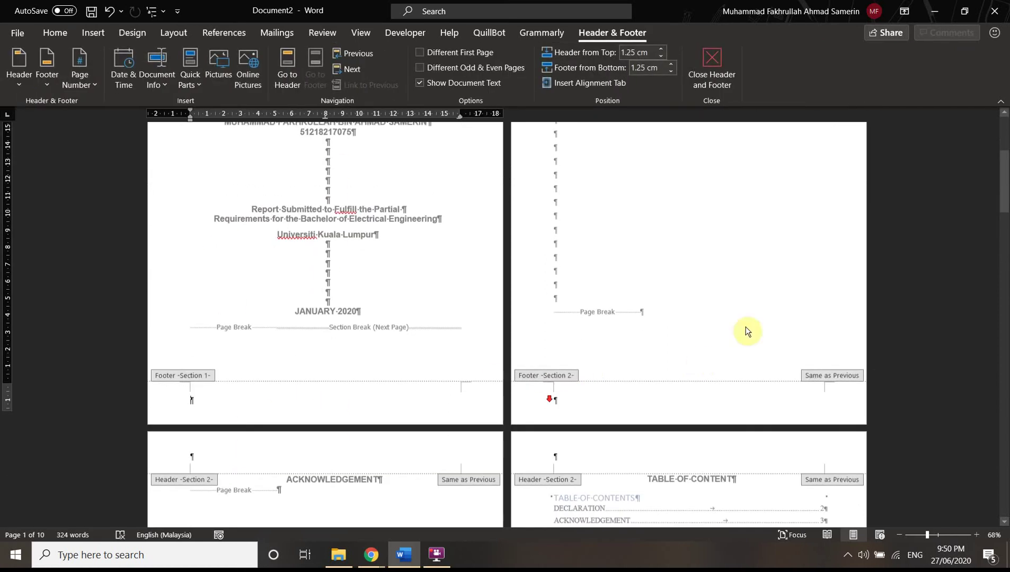
scroll(534, 398, down, 7)
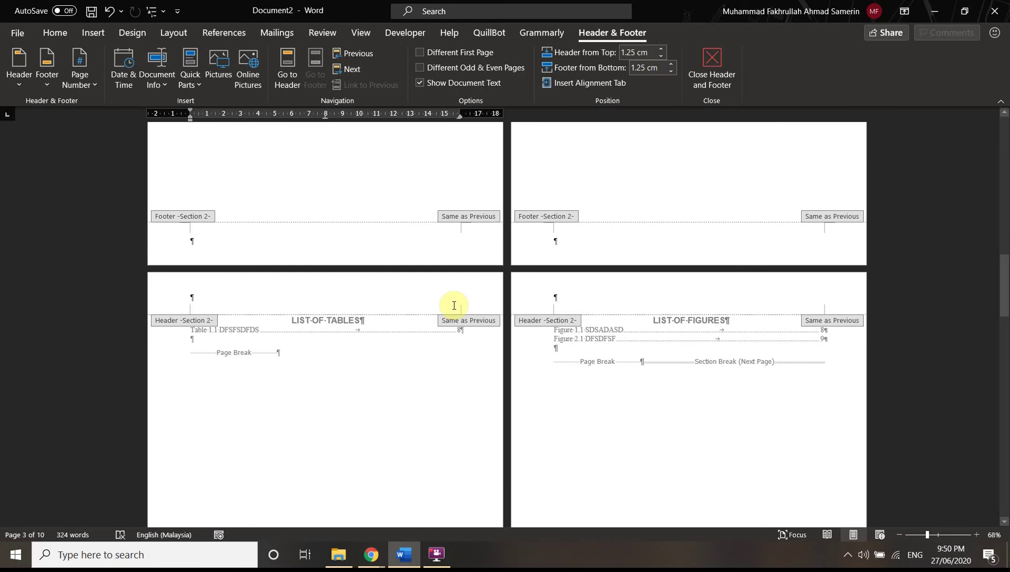
scroll(454, 306, down, 7)
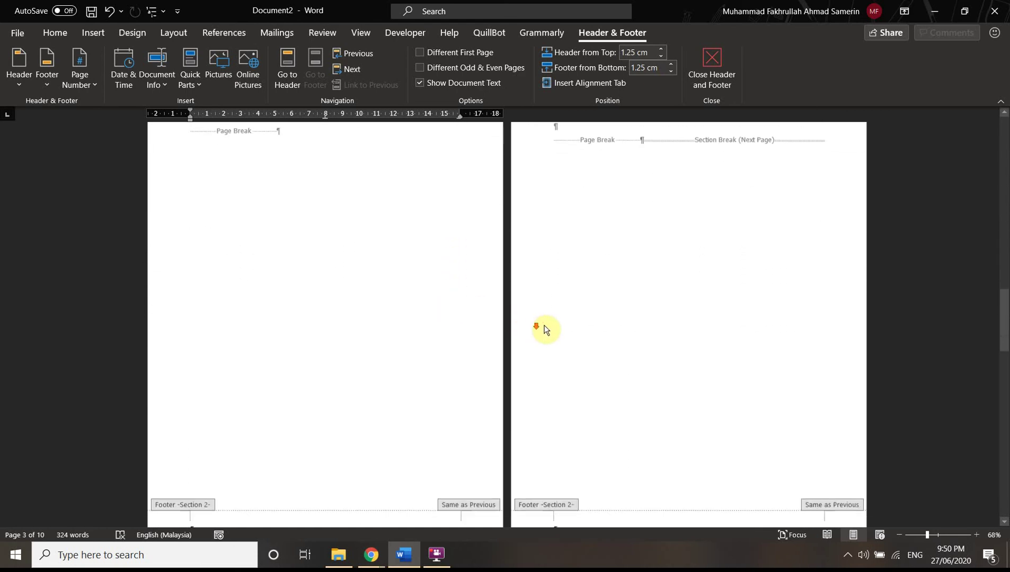
scroll(499, 338, down, 5)
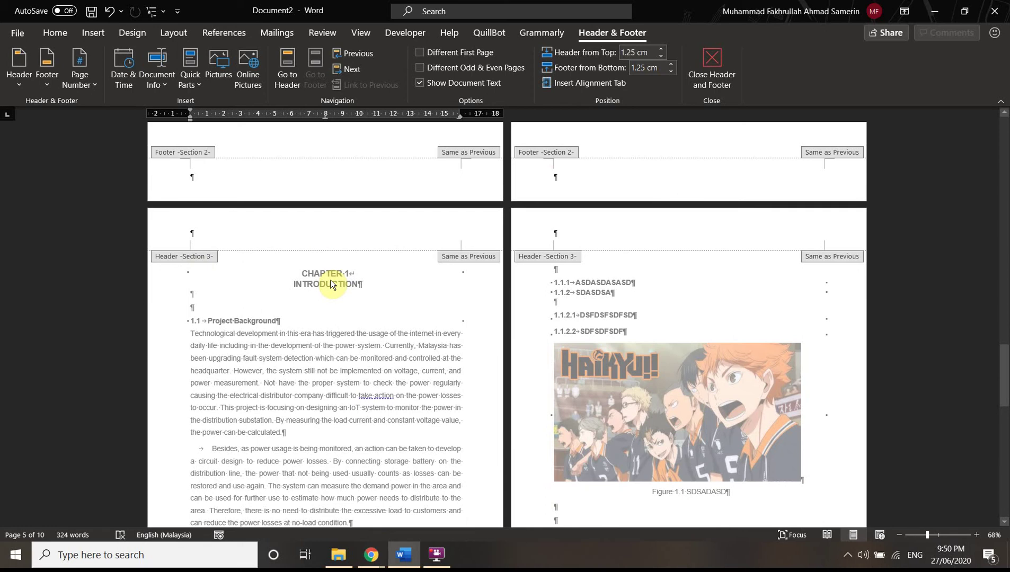
scroll(376, 301, up, 3)
scroll(474, 320, up, 15)
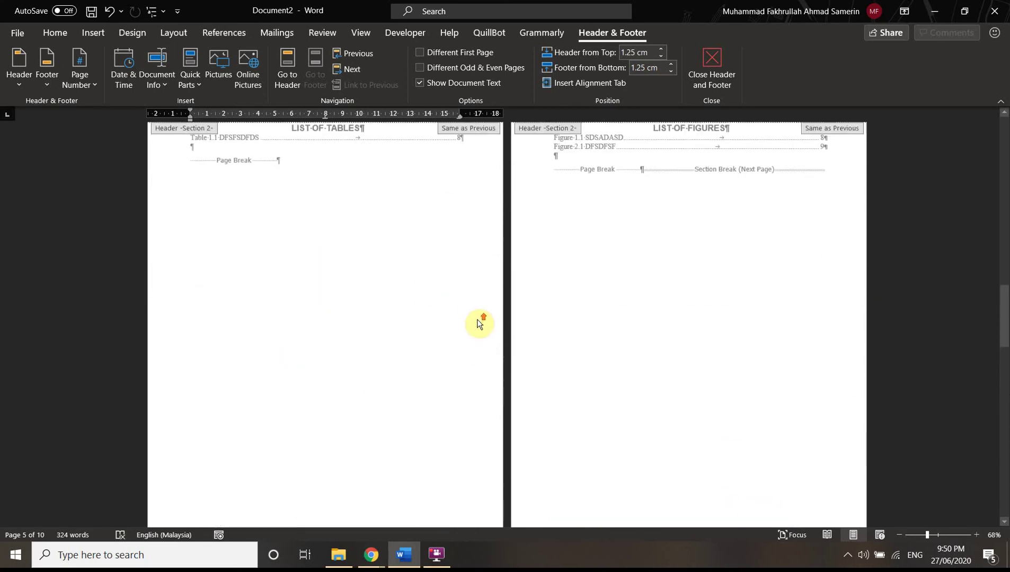
scroll(481, 314, up, 4)
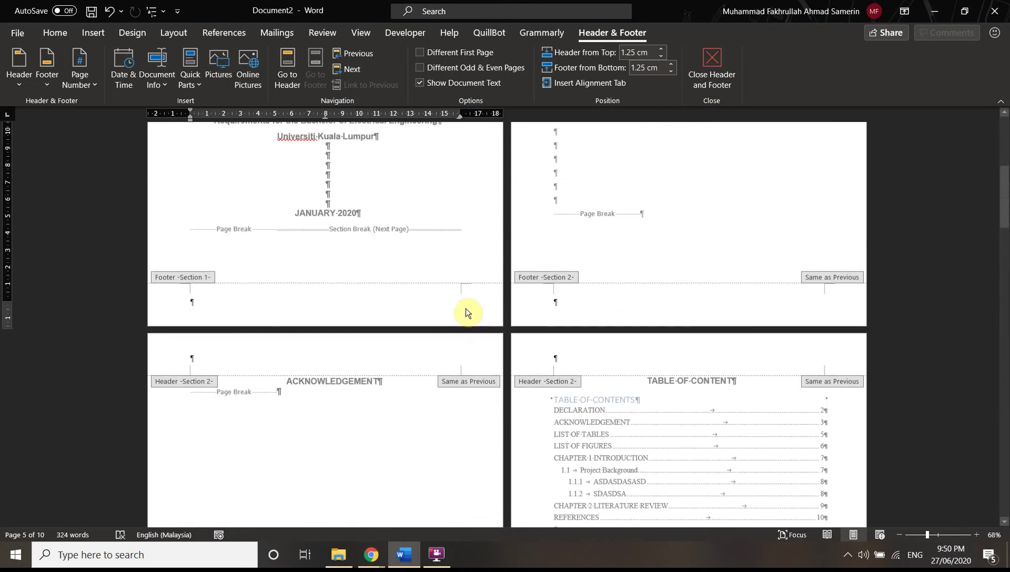
scroll(235, 225, up, 4)
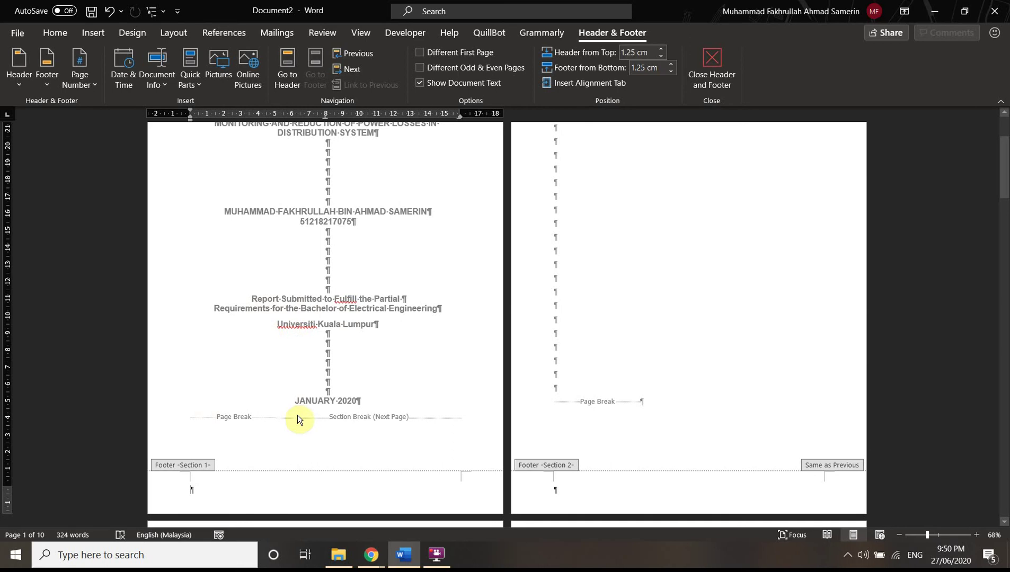
scroll(254, 376, down, 2)
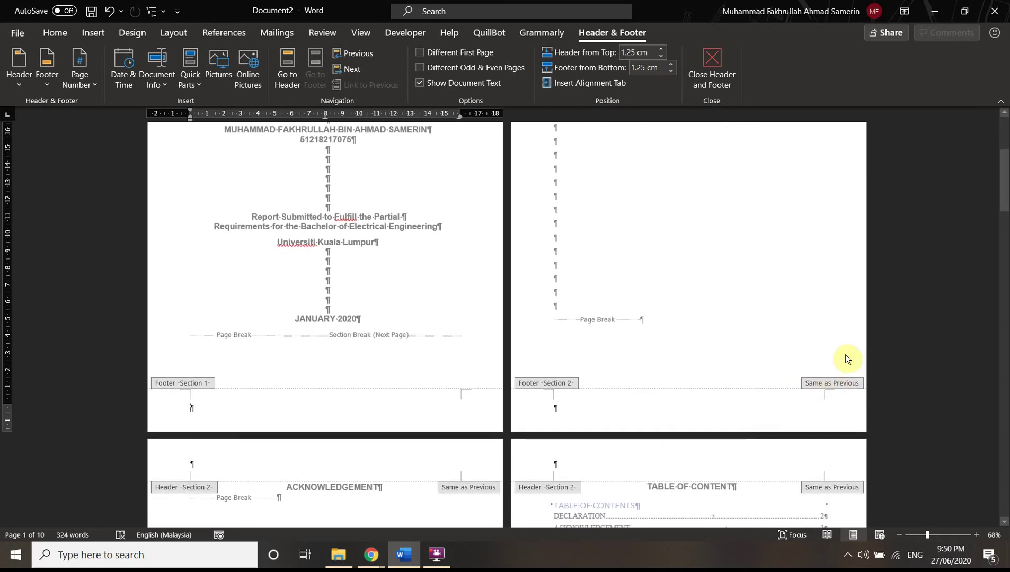
Unlink the section 2 footer from the previous section, starting on the page after the cover
click(759, 401)
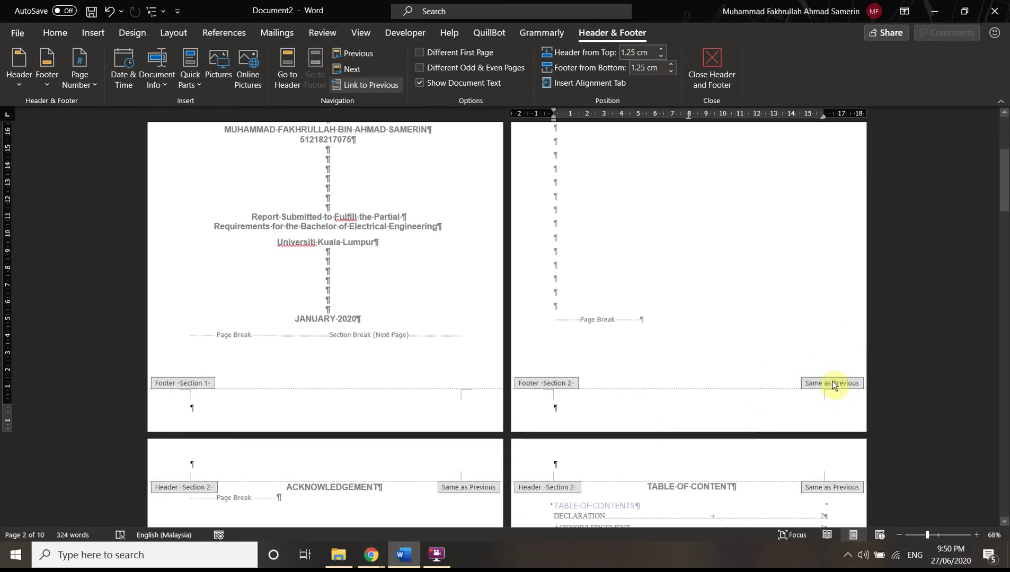
click(356, 86)
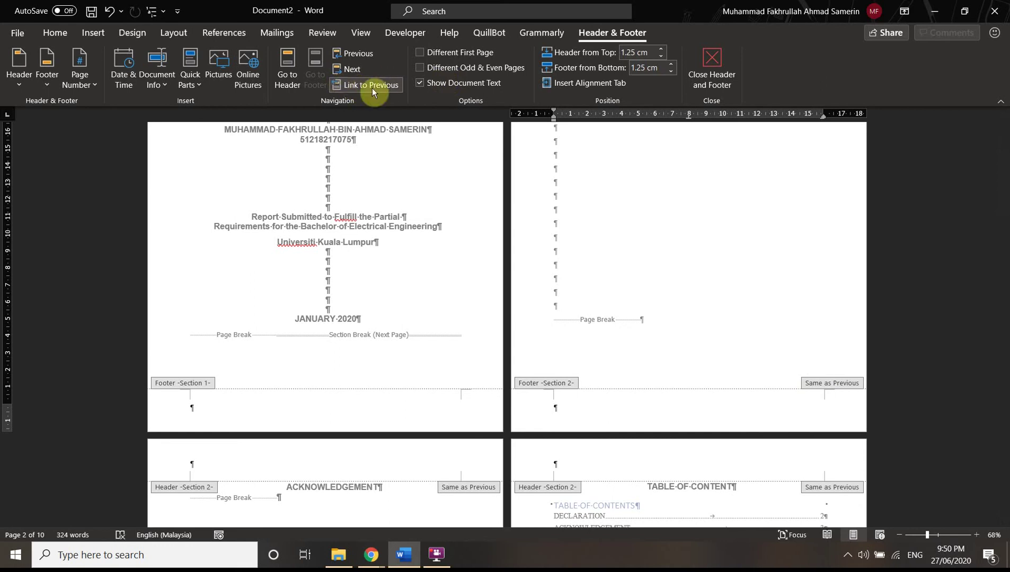
scroll(578, 333, up, 2)
scroll(581, 345, down, 2)
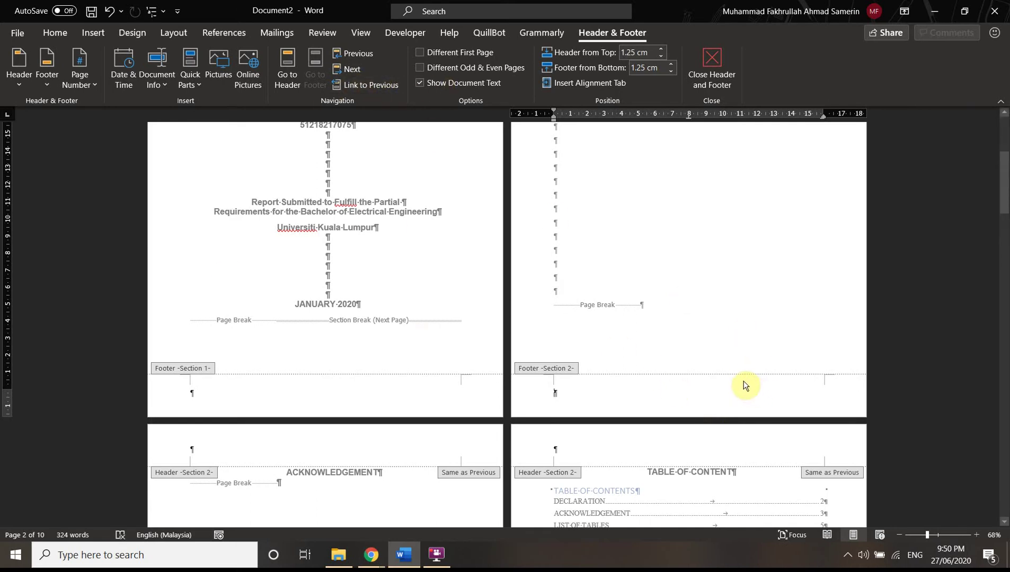
scroll(566, 407, down, 7)
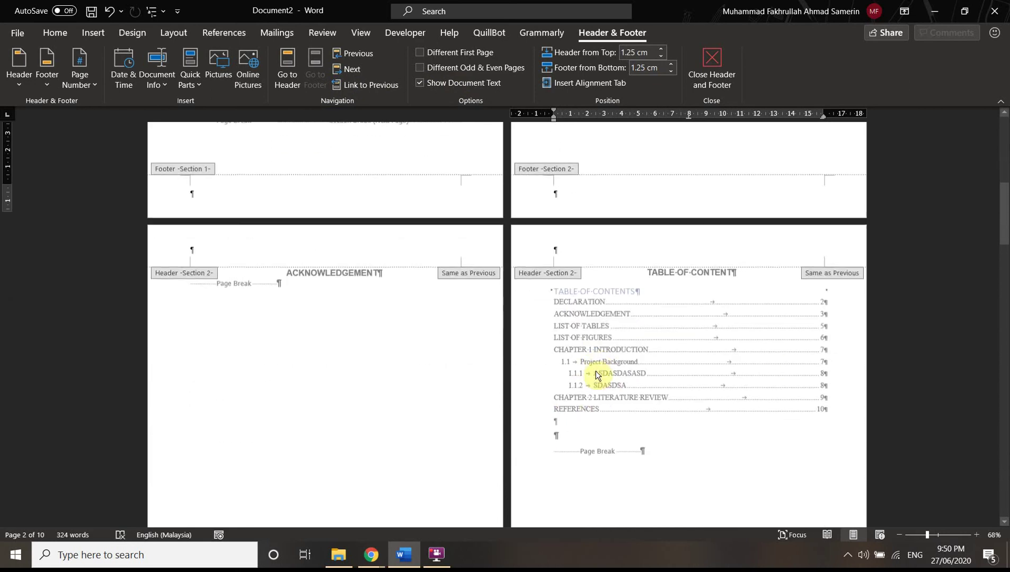
scroll(720, 305, up, 6)
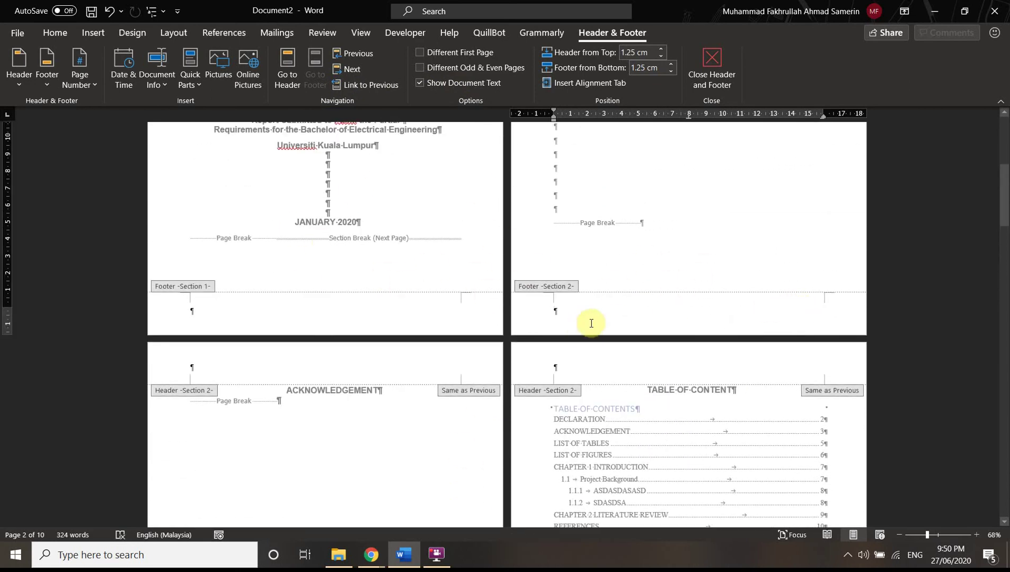
Set the section 2 page number format to i, ii, iii and make the numbering start at i
click(90, 76)
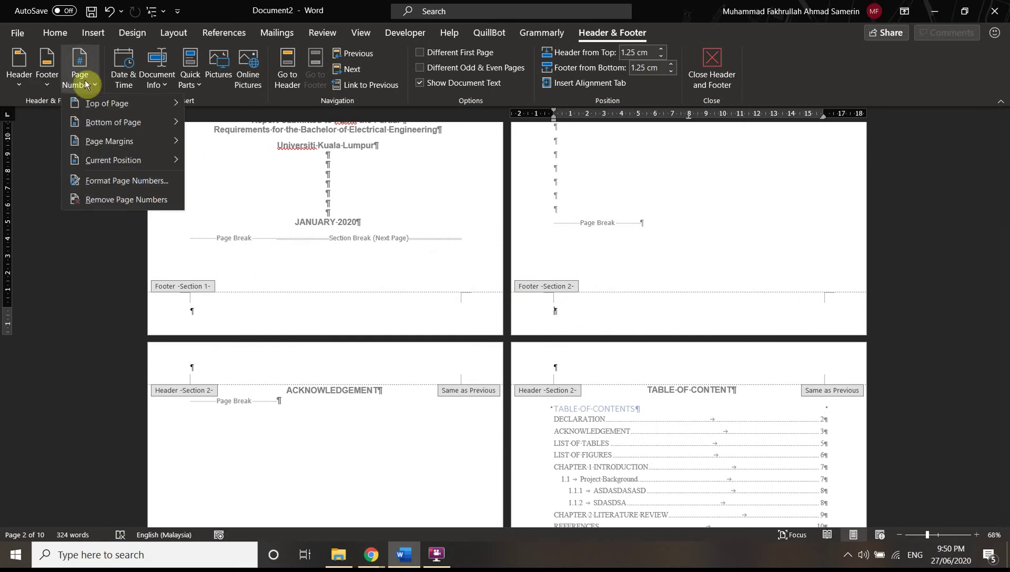
click(121, 182)
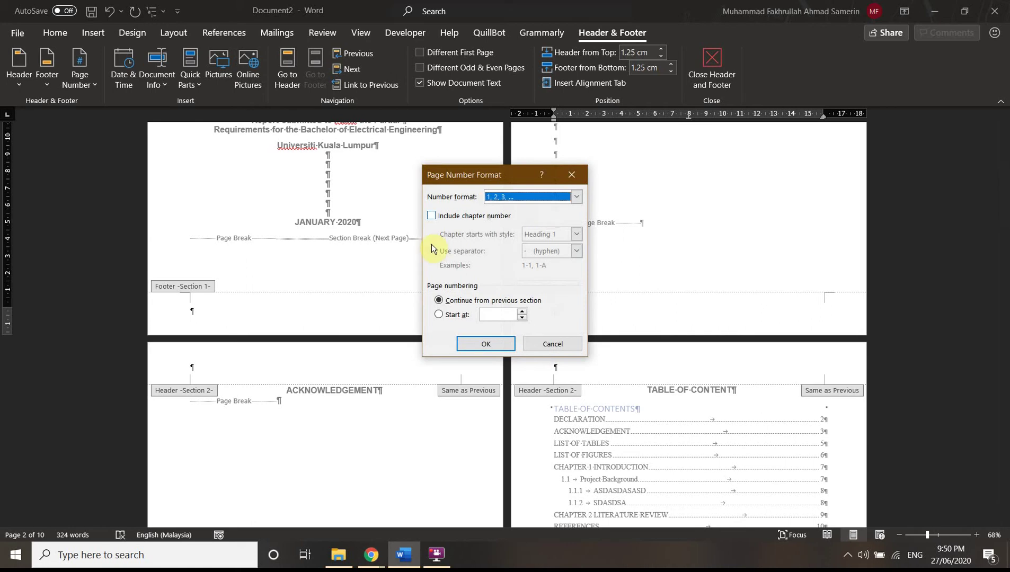
click(563, 193)
scroll(533, 213, down, 3)
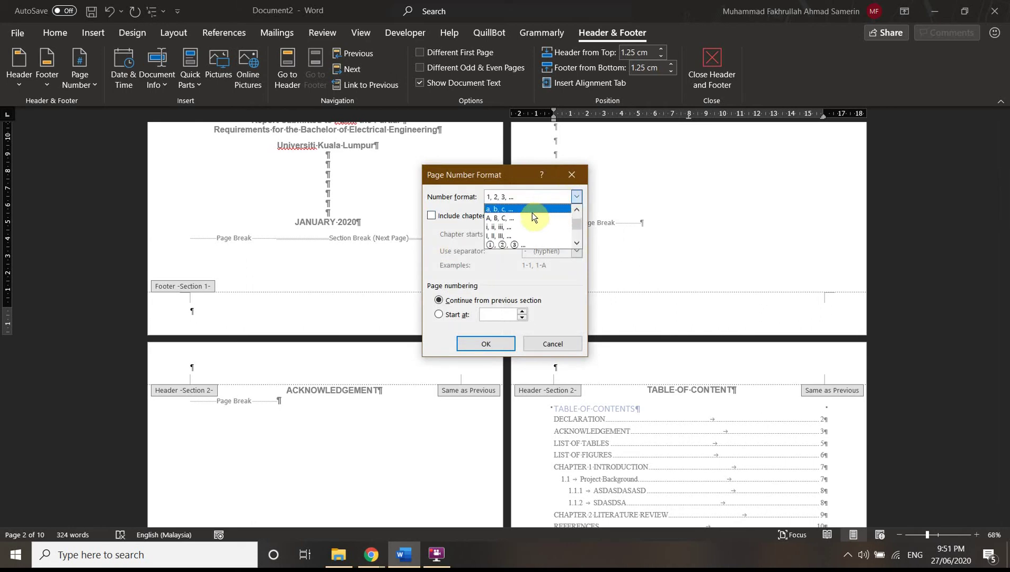
click(501, 227)
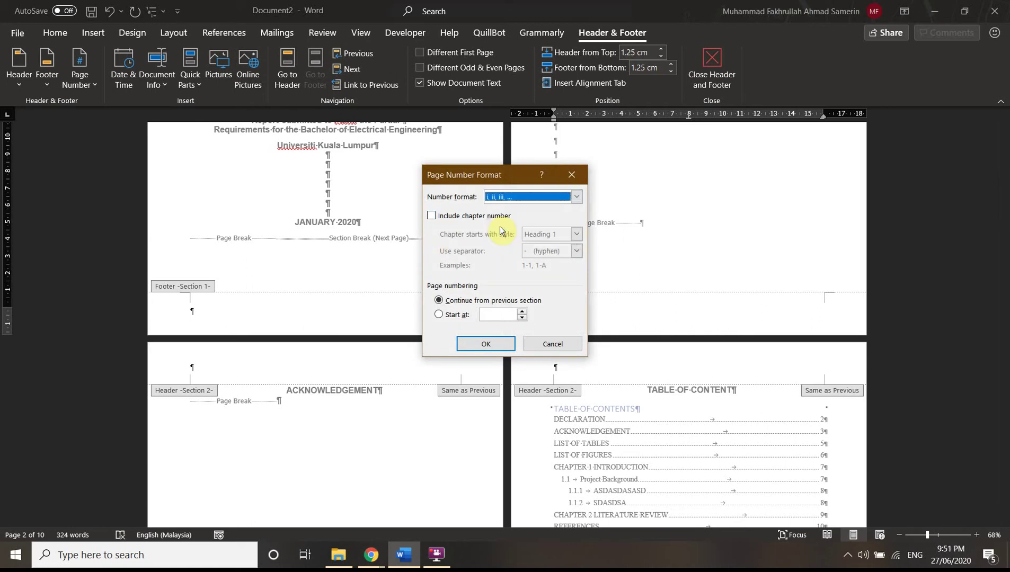
click(451, 316)
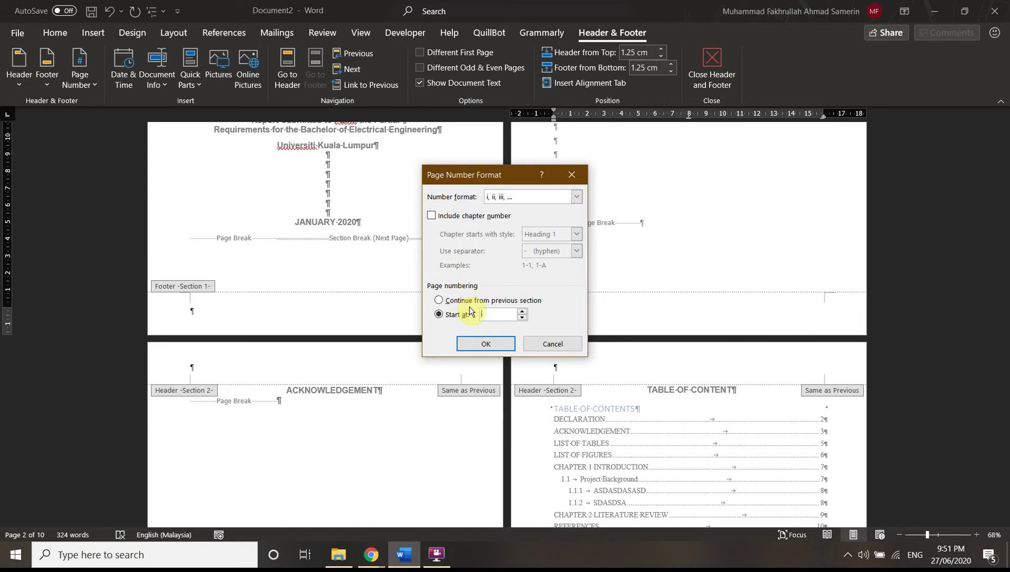
click(523, 312)
click(522, 318)
click(502, 345)
Insert a Plain Number 3 page number at the bottom of the section 2 pages and check the section's remaining footers
scroll(680, 440, down, 3)
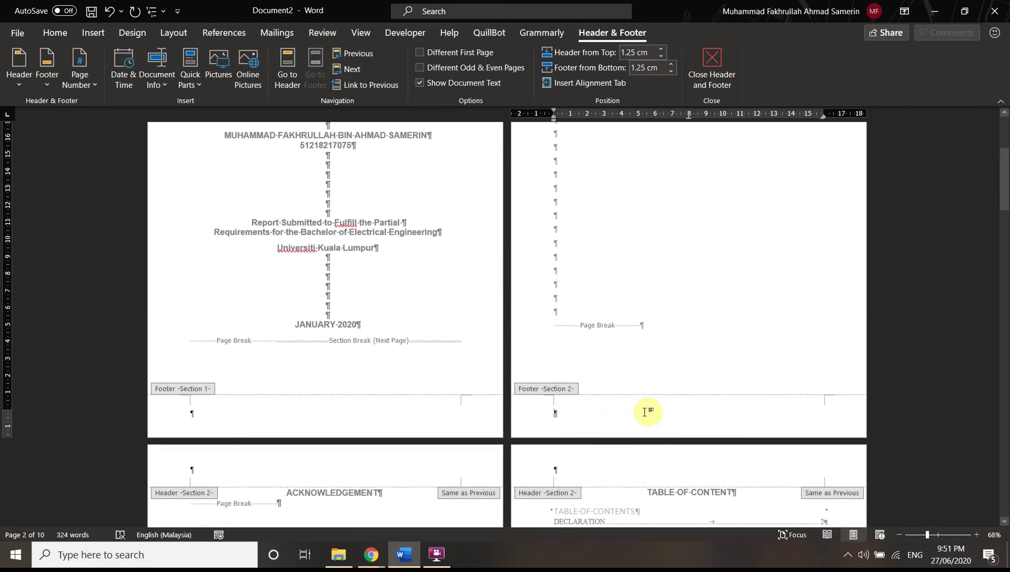
click(79, 77)
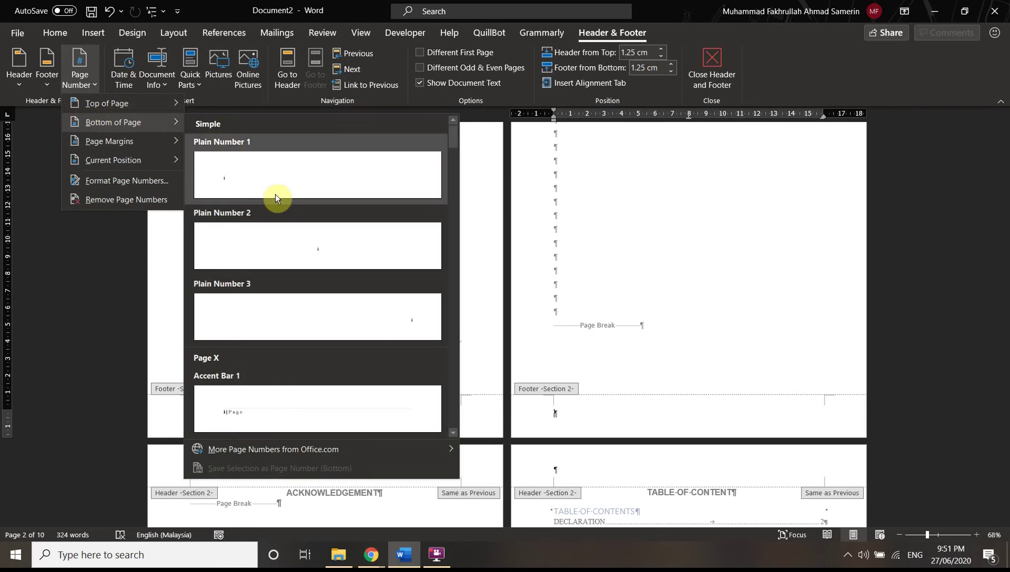
click(341, 324)
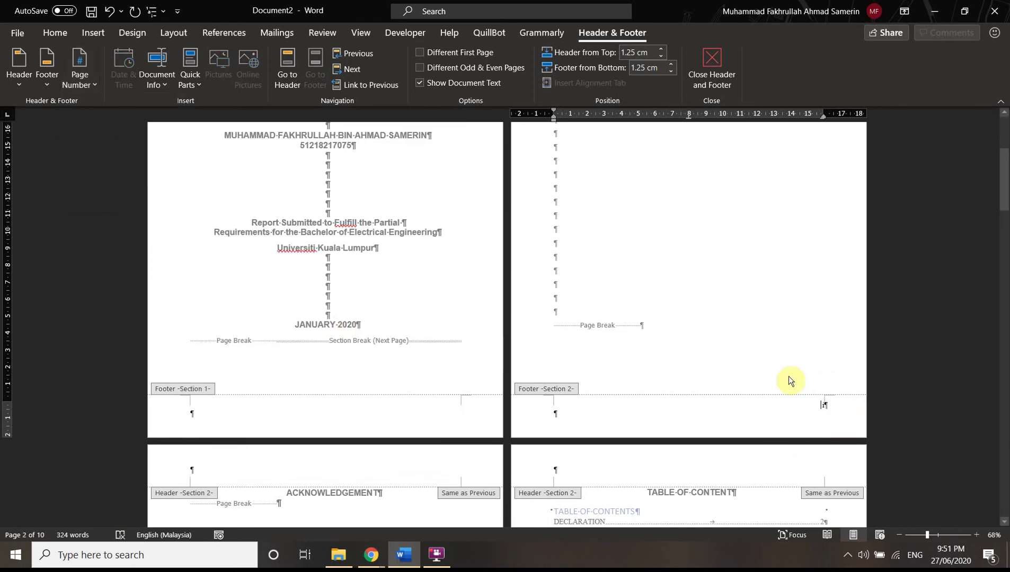
scroll(827, 406, down, 2)
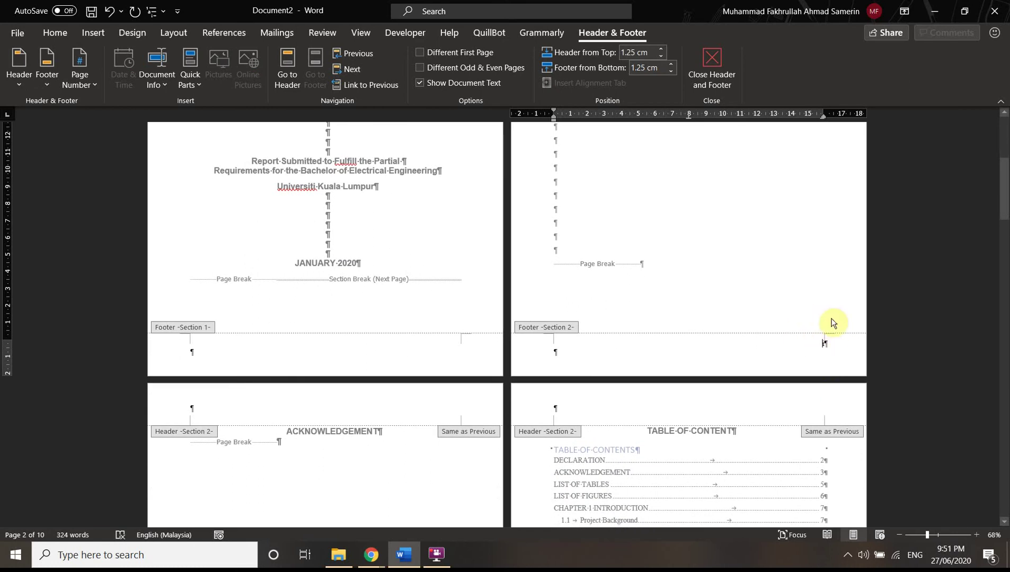
scroll(814, 352, down, 12)
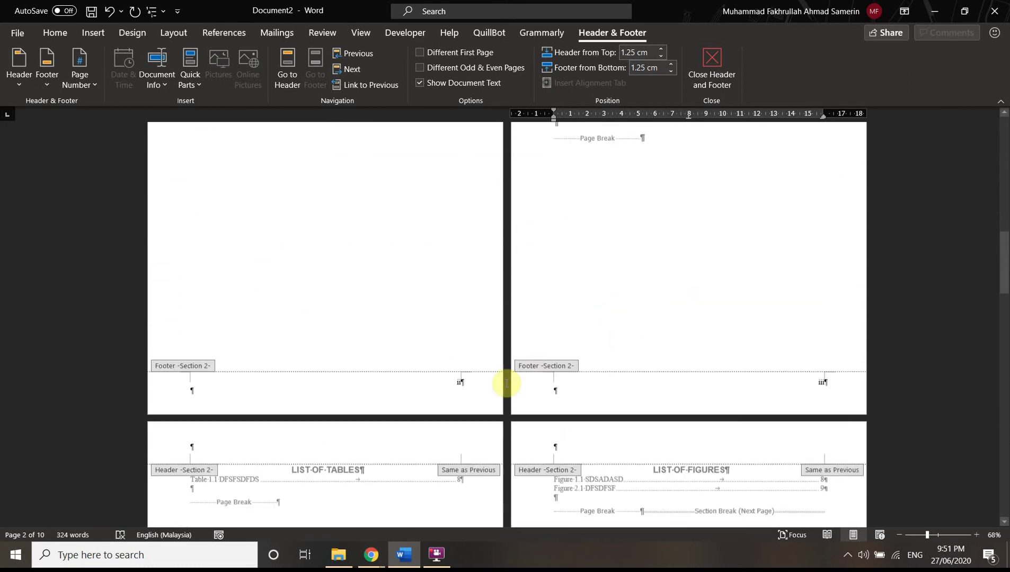
scroll(665, 376, down, 12)
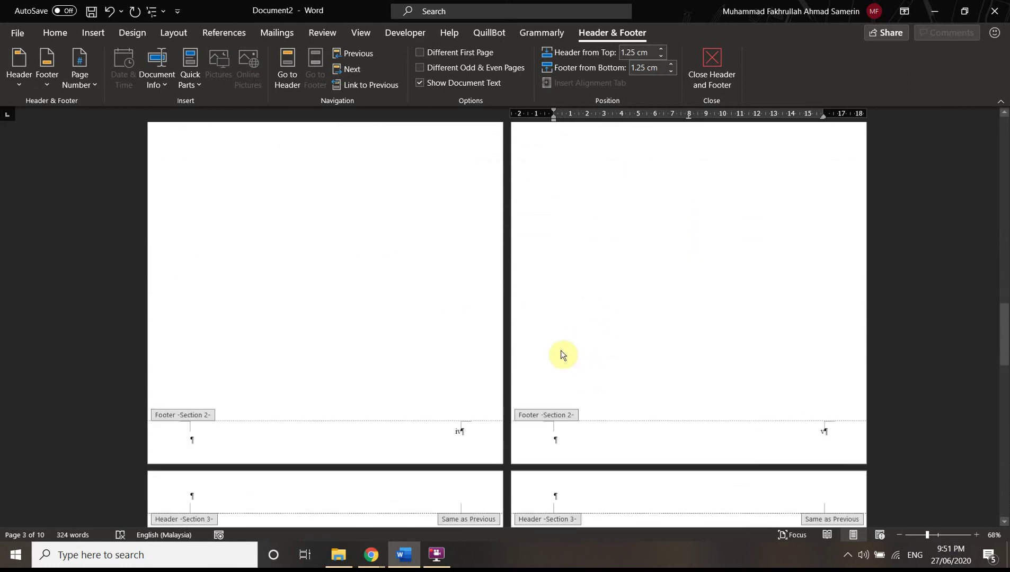
Unlink the section 3 footer from the previous section on the Chapter 1 page
scroll(659, 398, down, 10)
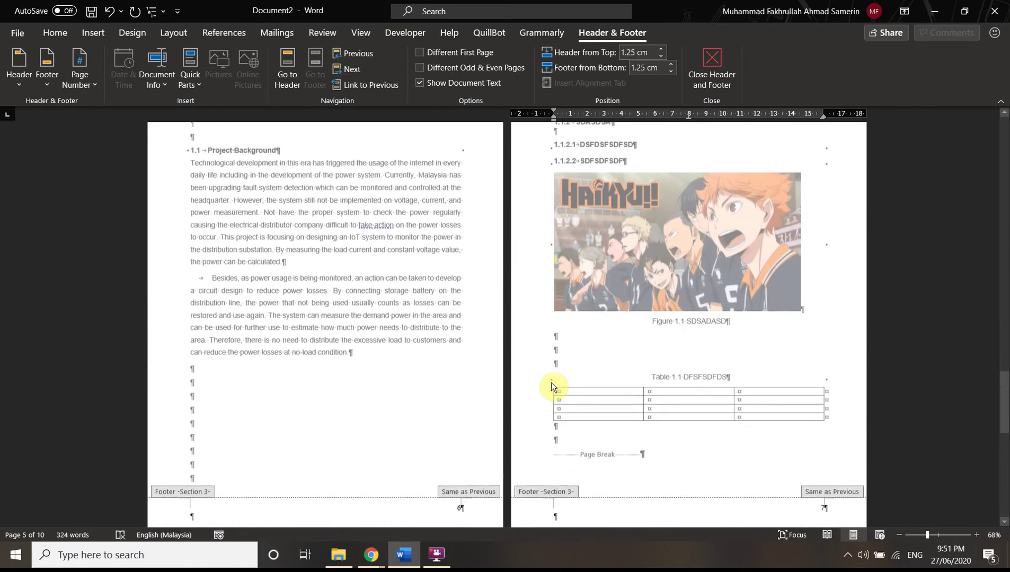
scroll(551, 387, down, 2)
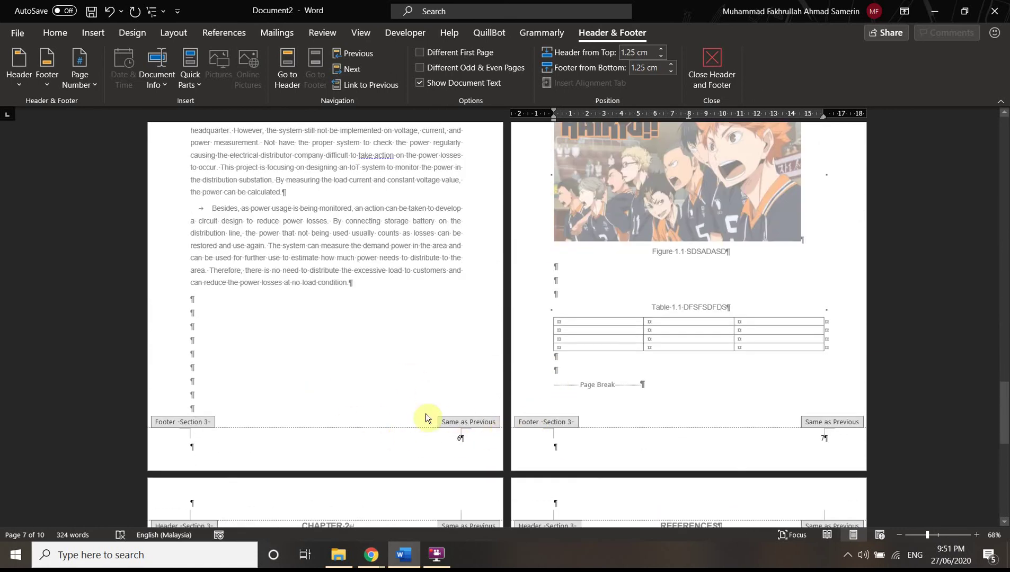
click(458, 437)
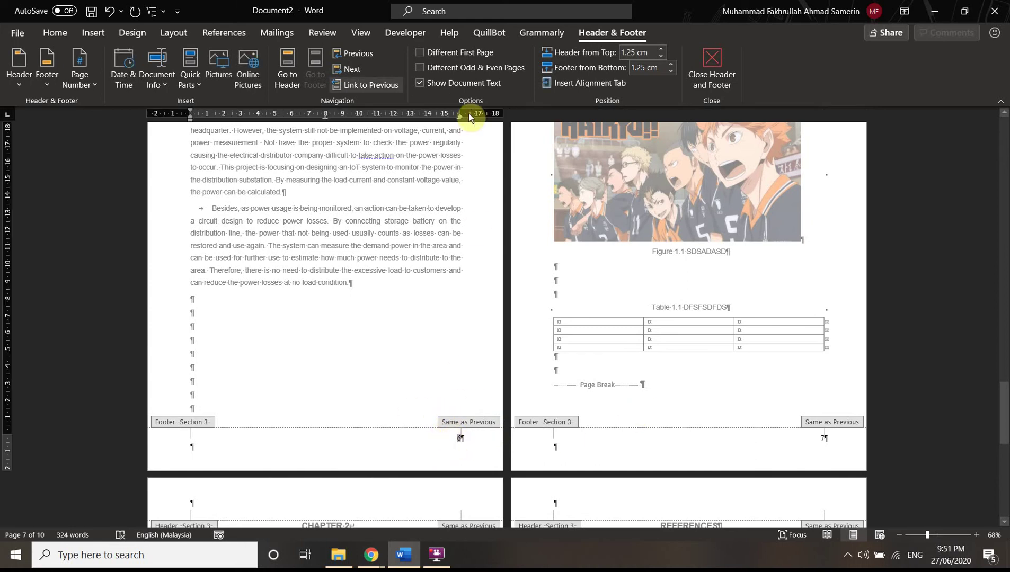
scroll(492, 440, down, 1)
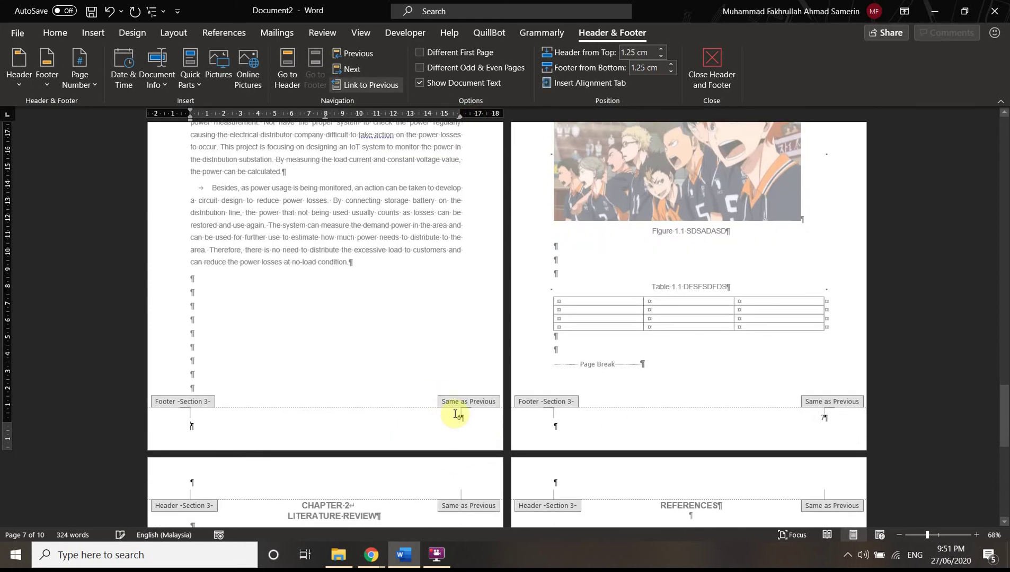
click(376, 86)
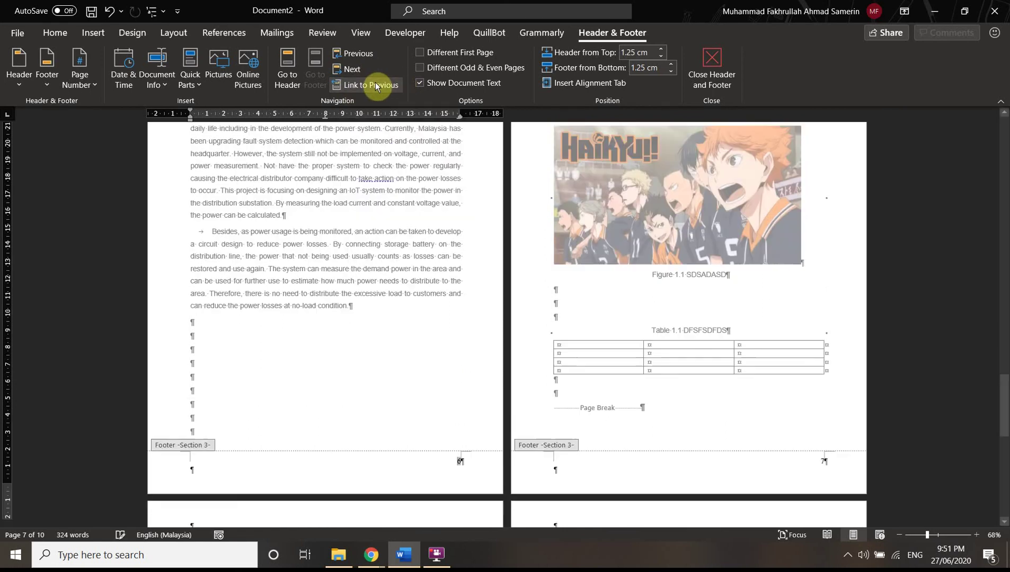
click(376, 86)
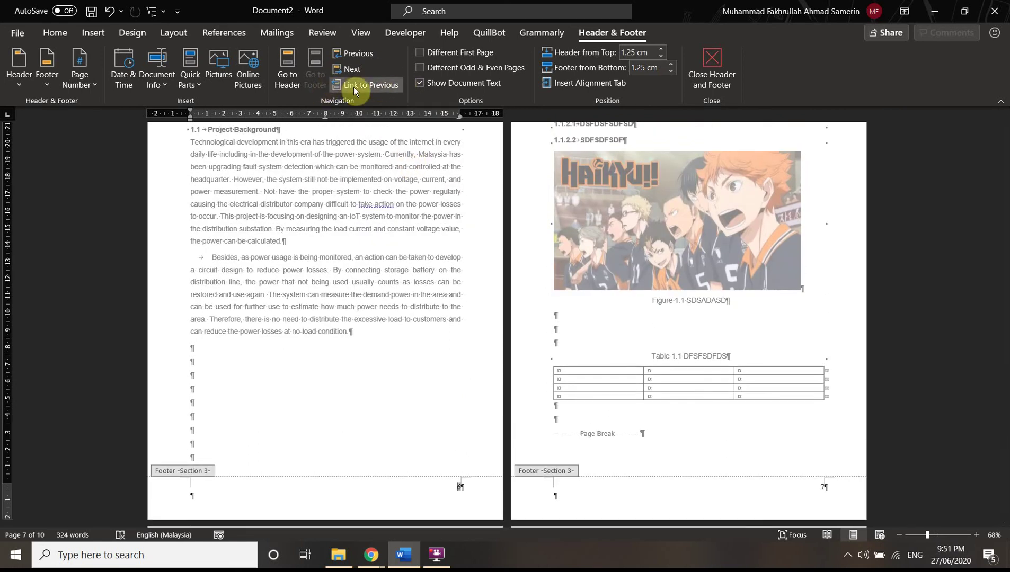
Reconnect the section 3 footer to the previous section and make its 1, 2, 3 page numbering start at 1
click(488, 313)
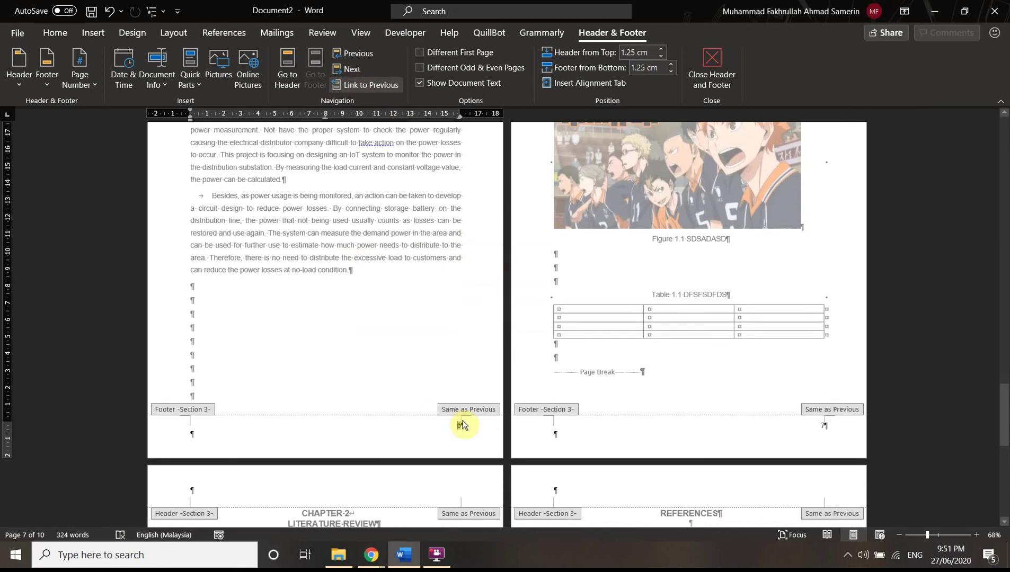
click(89, 81)
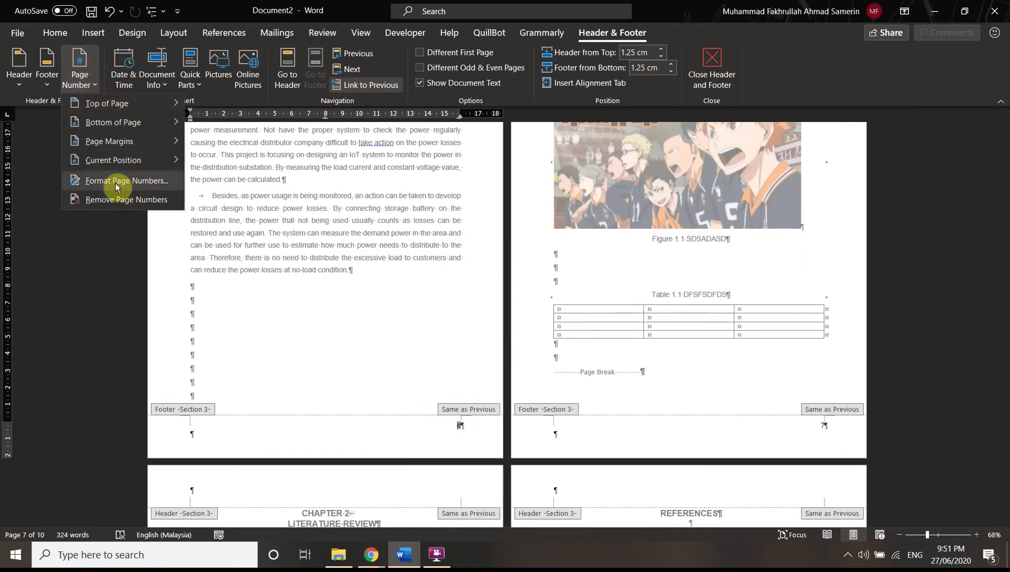
click(119, 180)
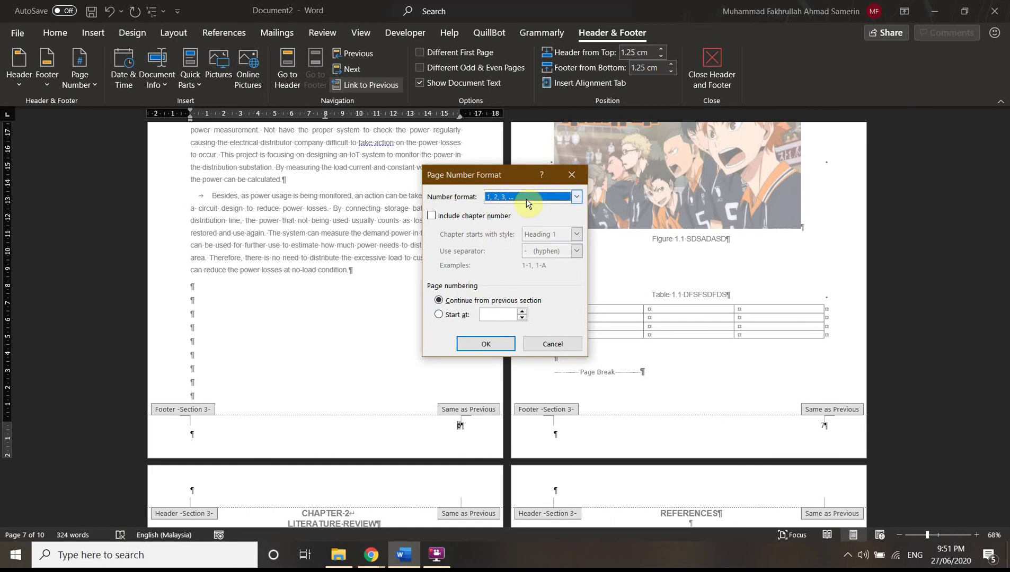
click(439, 314)
click(485, 344)
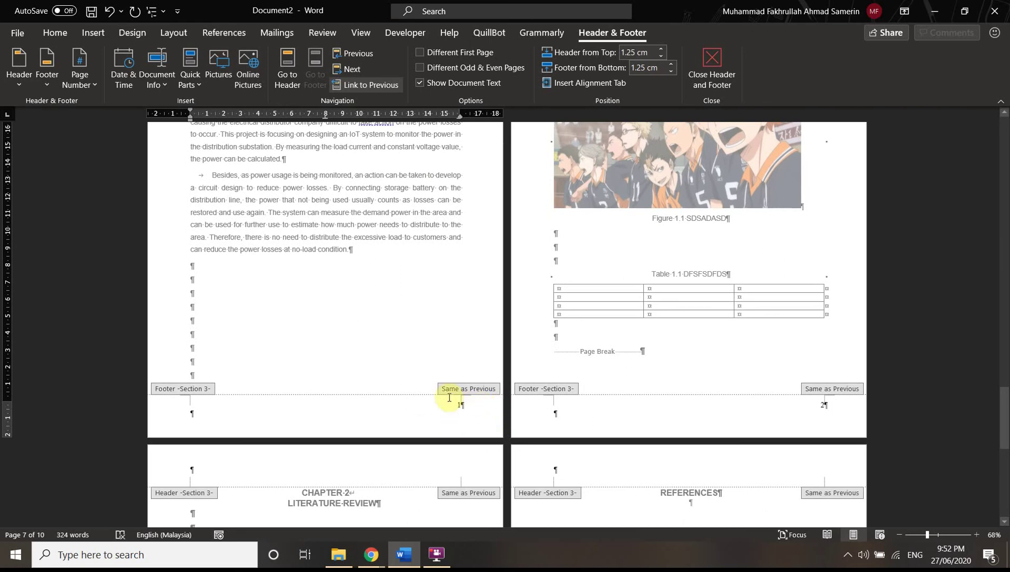
Examine the footer page numbers from Chapter 1 back to the cover and on through to the final pages
scroll(508, 353, up, 5)
scroll(548, 331, up, 3)
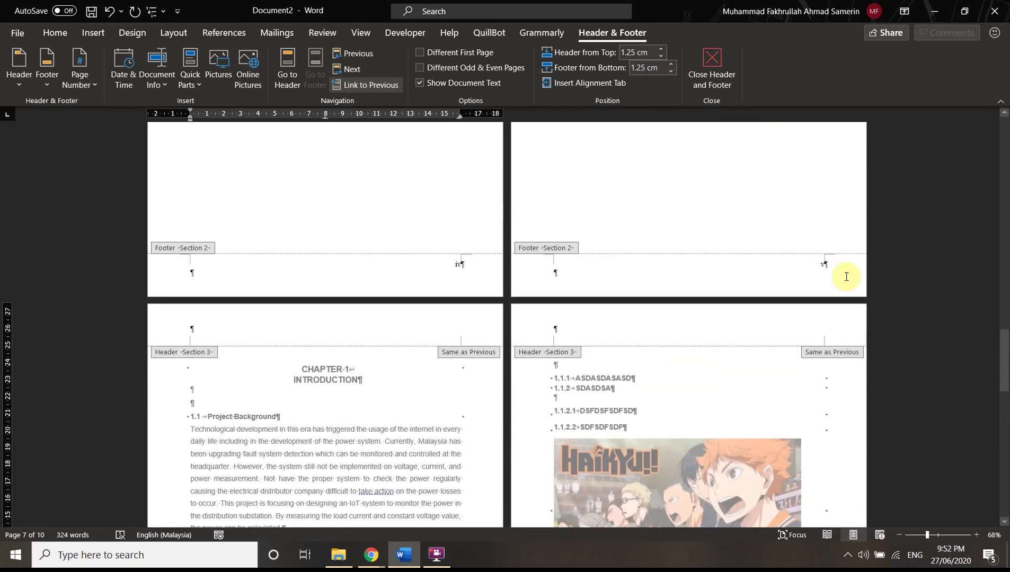
scroll(748, 233, up, 5)
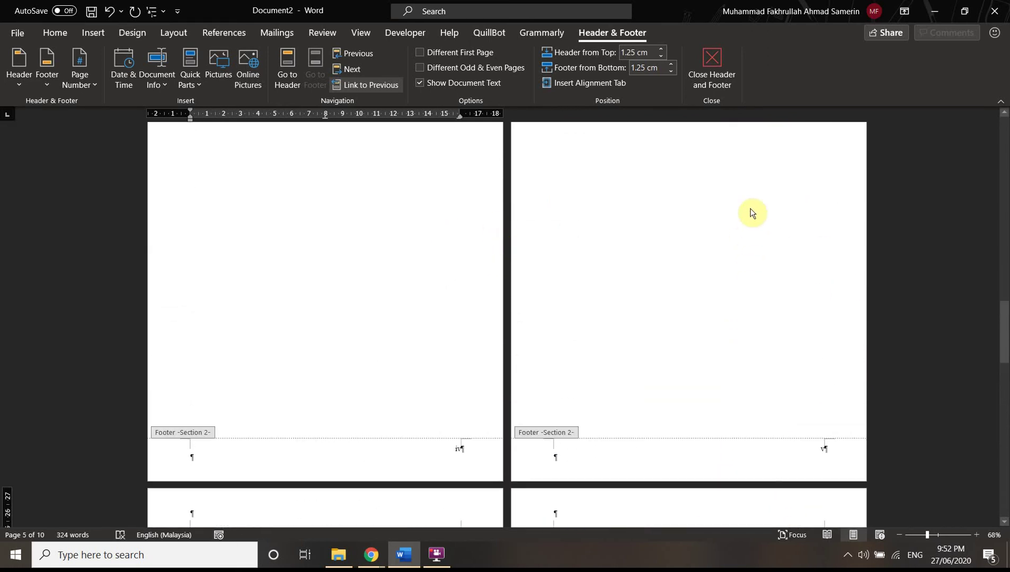
drag(1000, 350, 1000, 161)
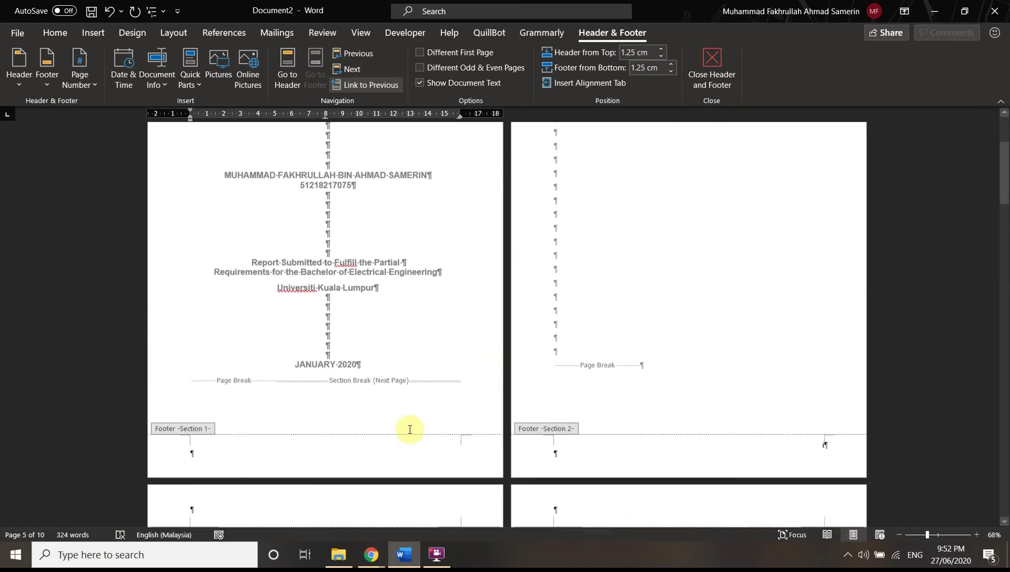
scroll(411, 368, down, 3)
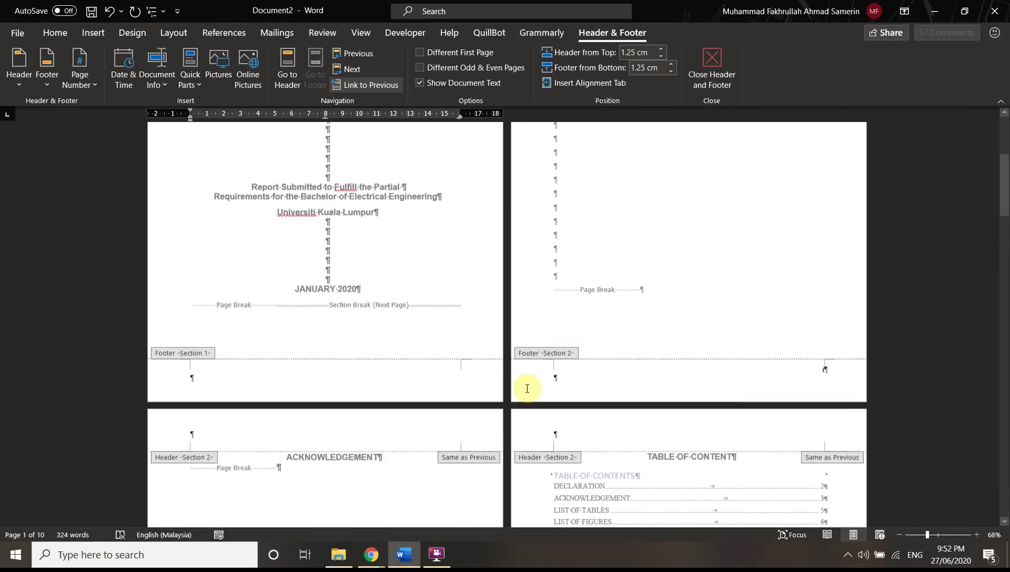
scroll(826, 268, down, 3)
scroll(802, 315, down, 2)
scroll(799, 313, down, 20)
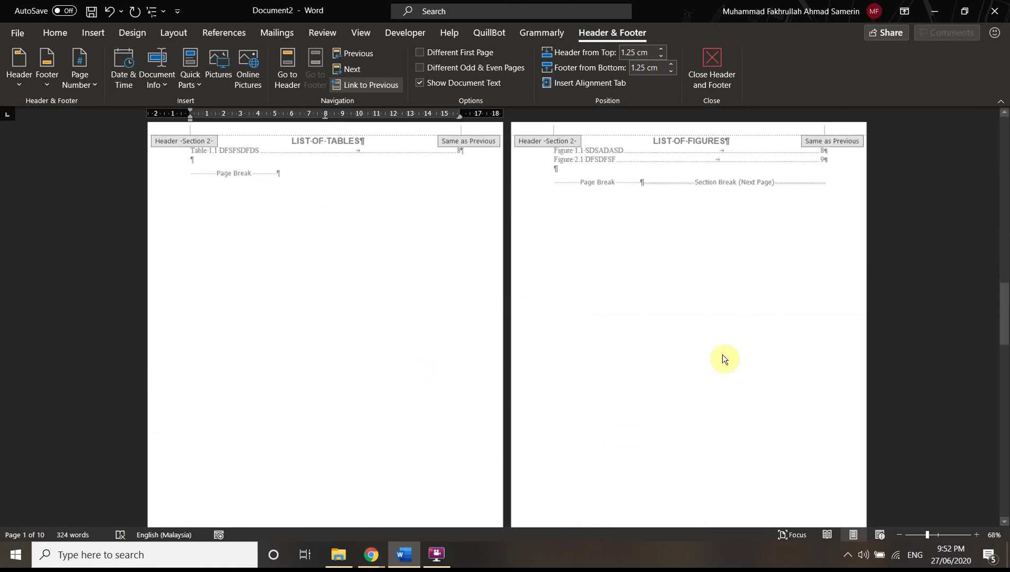
scroll(724, 359, down, 20)
scroll(482, 385, down, 3)
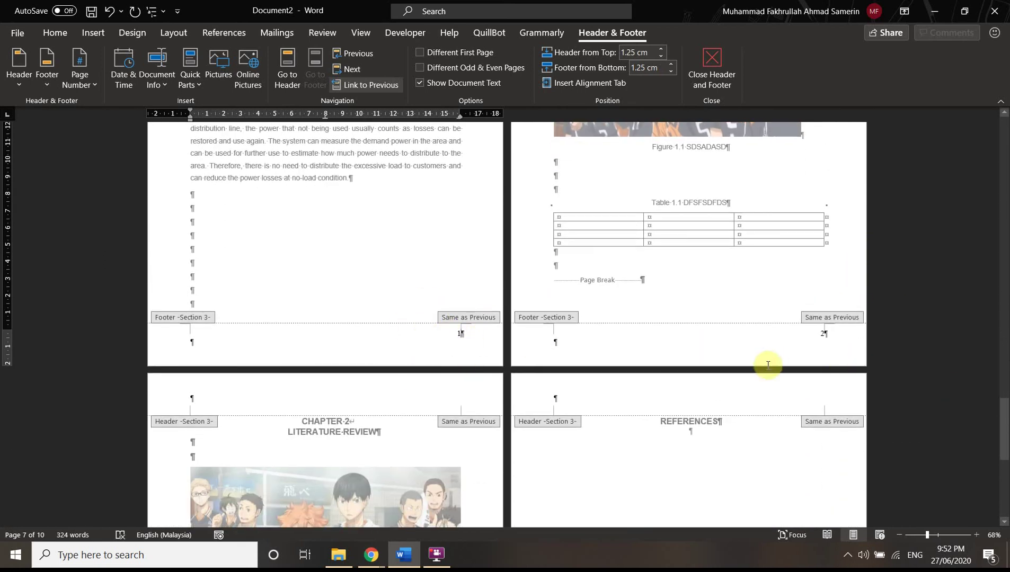
scroll(487, 474, down, 15)
Recheck the footers and section breaks from the references page back to the cover and down to Chapter 1
scroll(622, 421, up, 12)
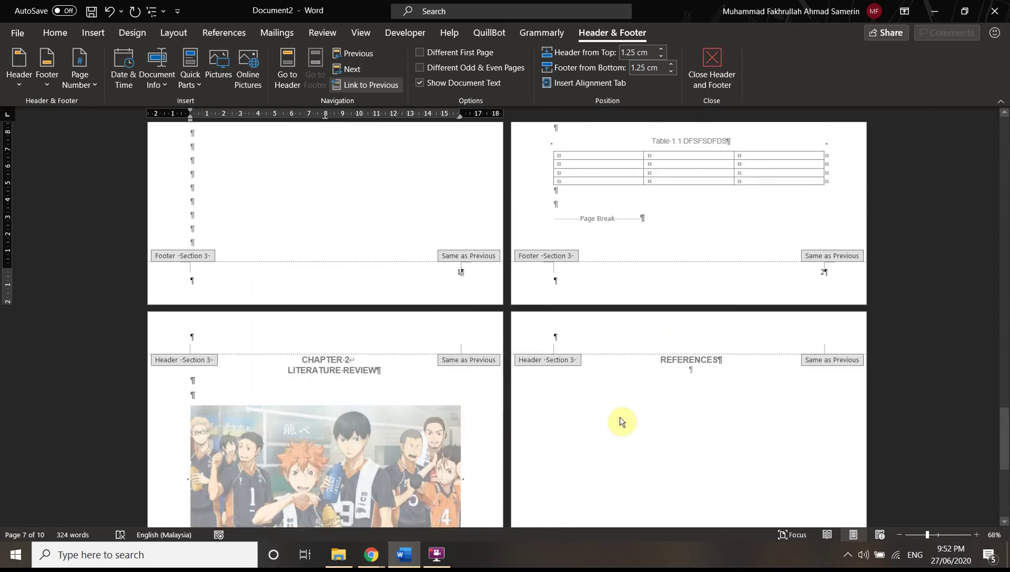
scroll(622, 422, up, 20)
scroll(622, 407, up, 15)
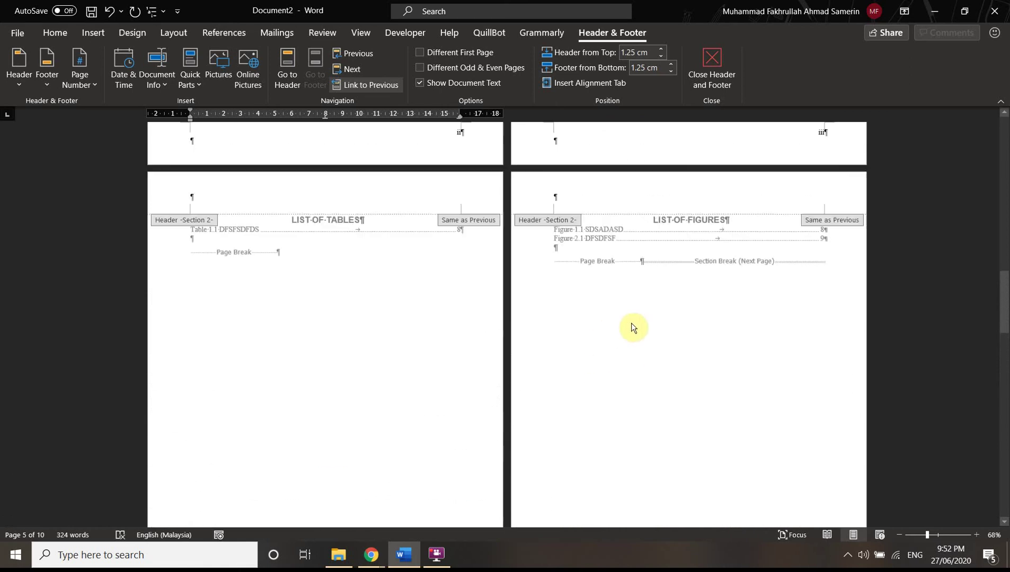
scroll(631, 323, up, 1)
scroll(639, 293, up, 3)
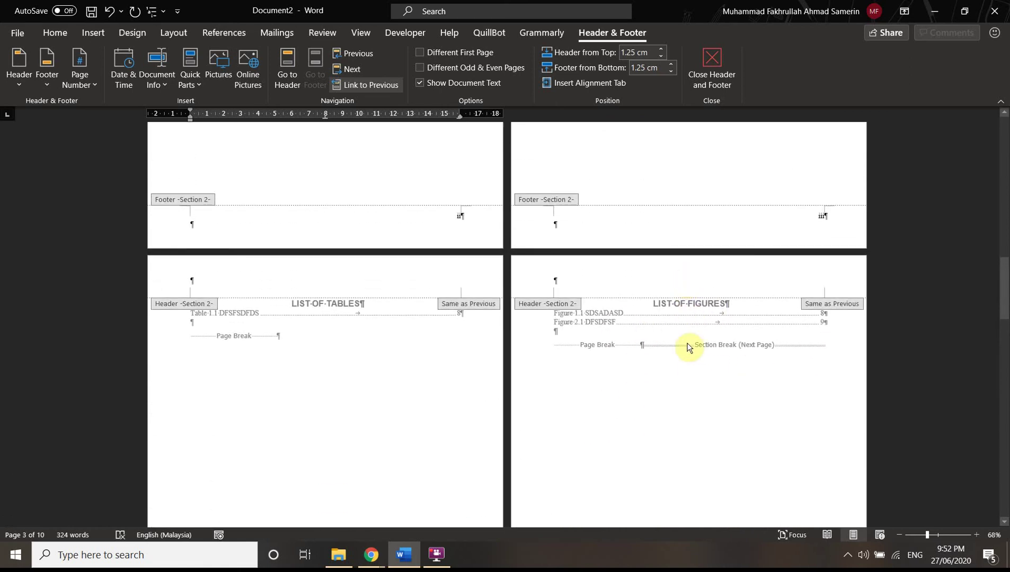
scroll(689, 347, up, 20)
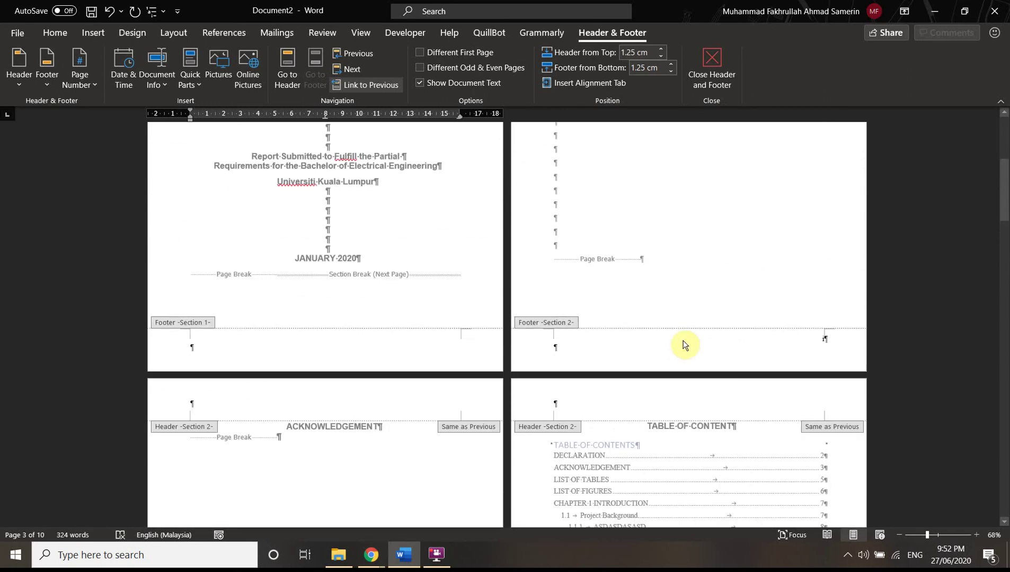
scroll(683, 345, up, 12)
scroll(629, 299, down, 4)
scroll(417, 435, up, 3)
scroll(327, 492, down, 4)
scroll(429, 378, up, 5)
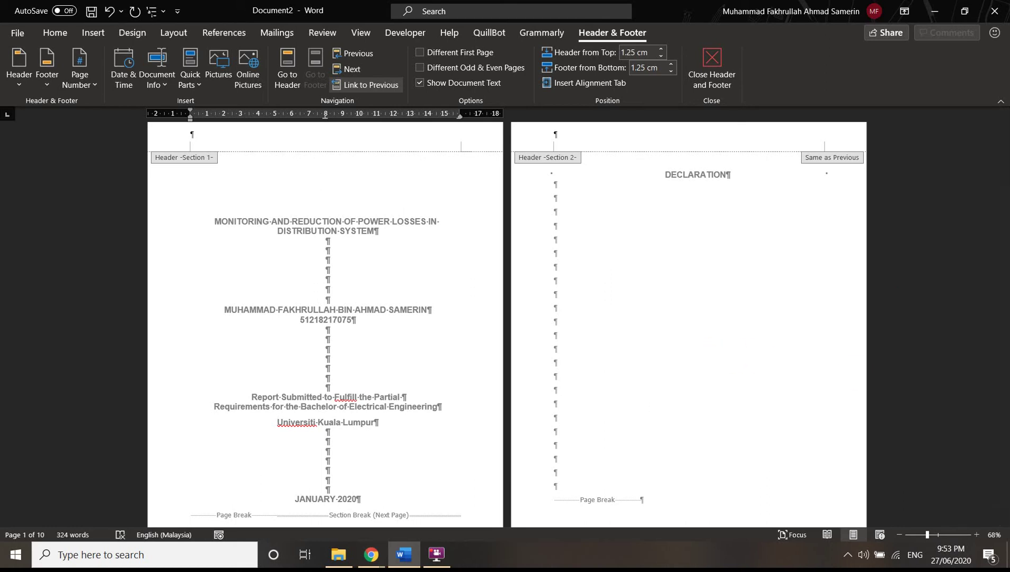
scroll(796, 307, down, 5)
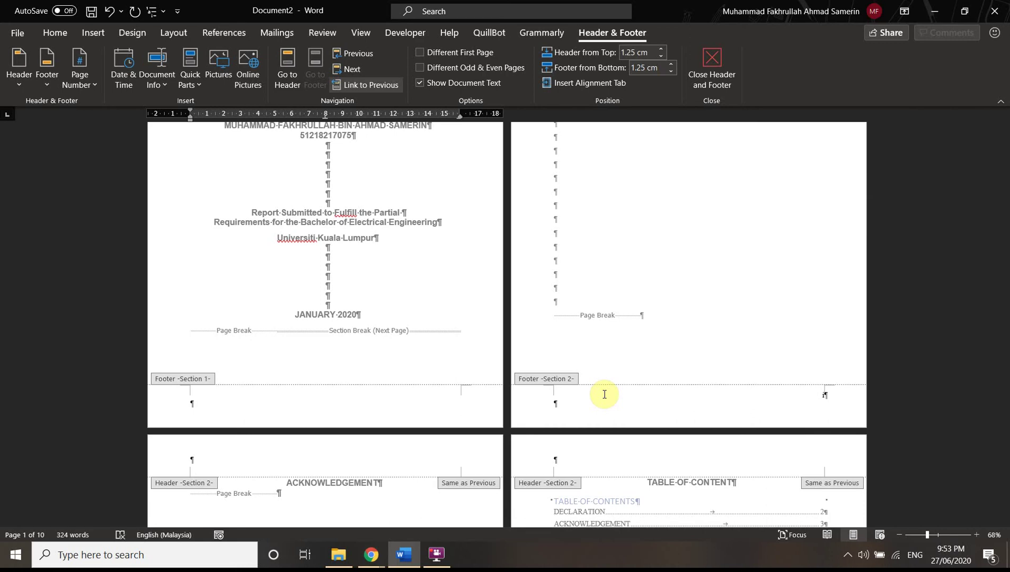
scroll(605, 395, down, 10)
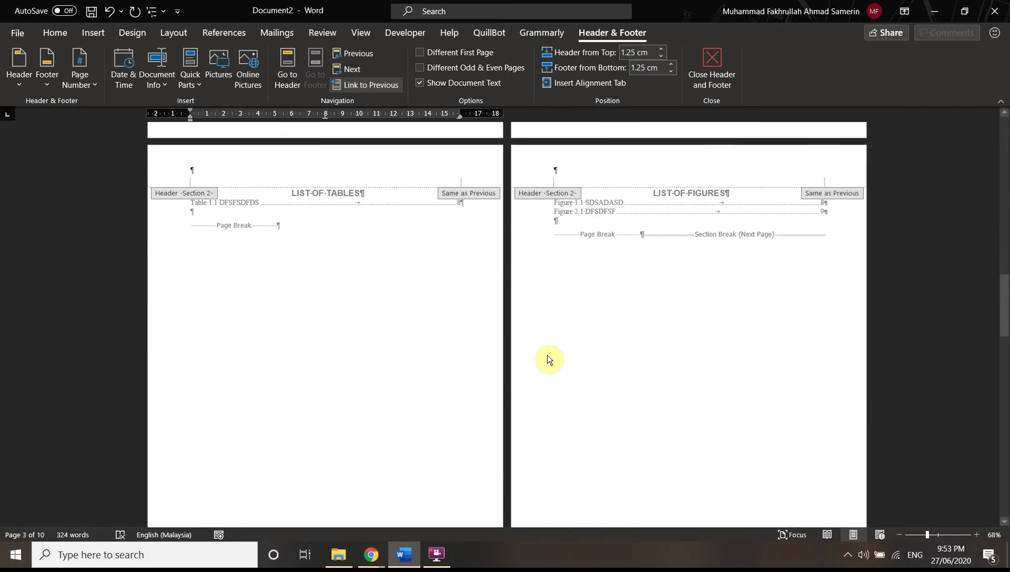
scroll(548, 360, down, 12)
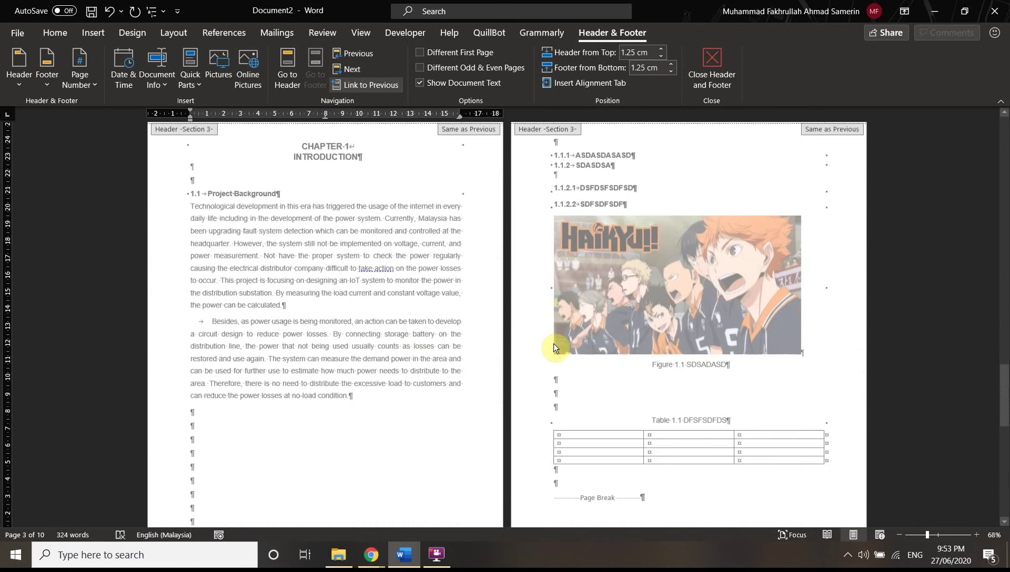
scroll(553, 344, down, 3)
scroll(697, 226, up, 1)
Close header and footer editing and update only the page numbers in the table of contents
click(713, 68)
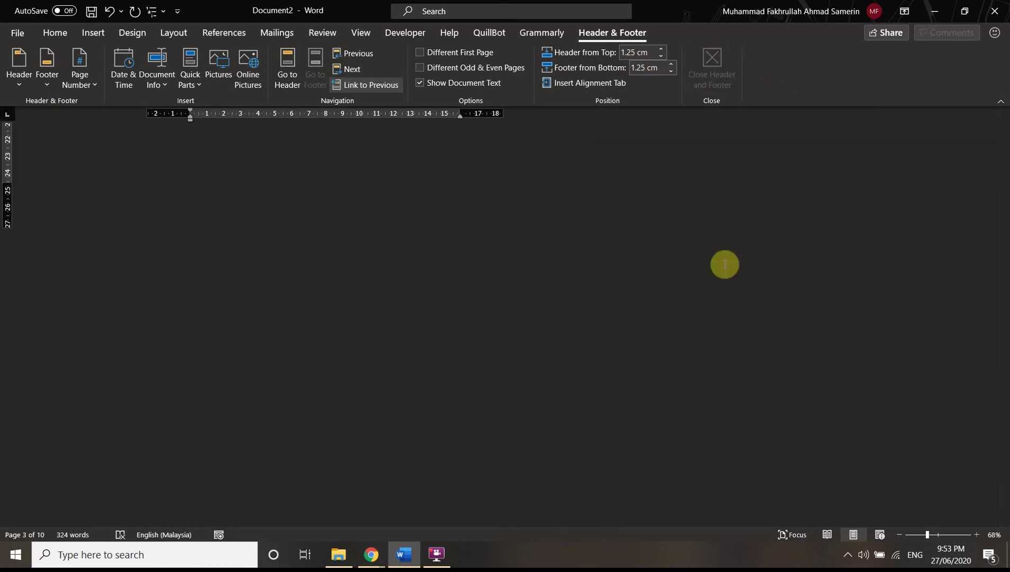
scroll(532, 304, up, 3)
scroll(694, 365, up, 1)
scroll(693, 340, down, 2)
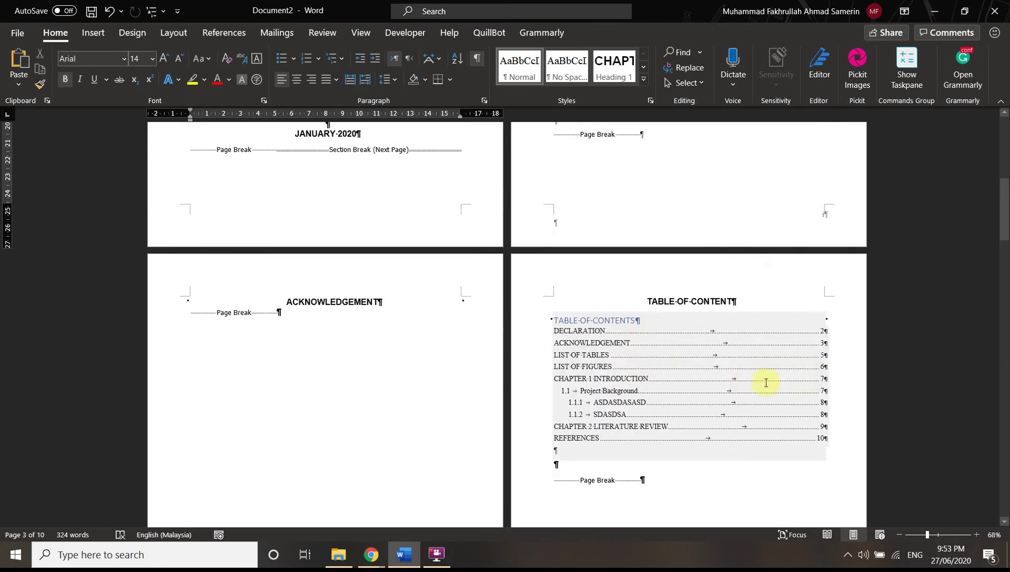
click(743, 382)
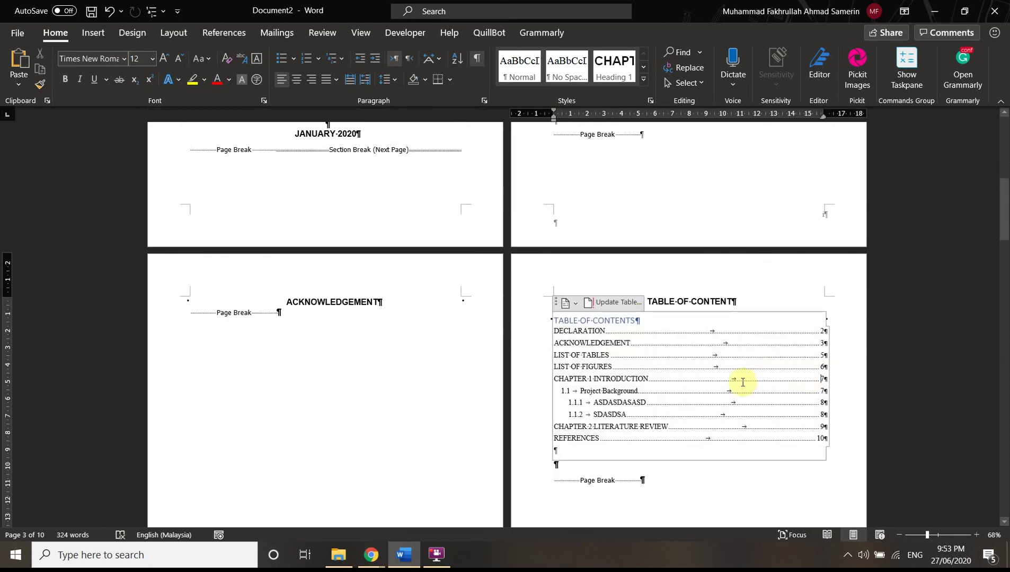
click(617, 303)
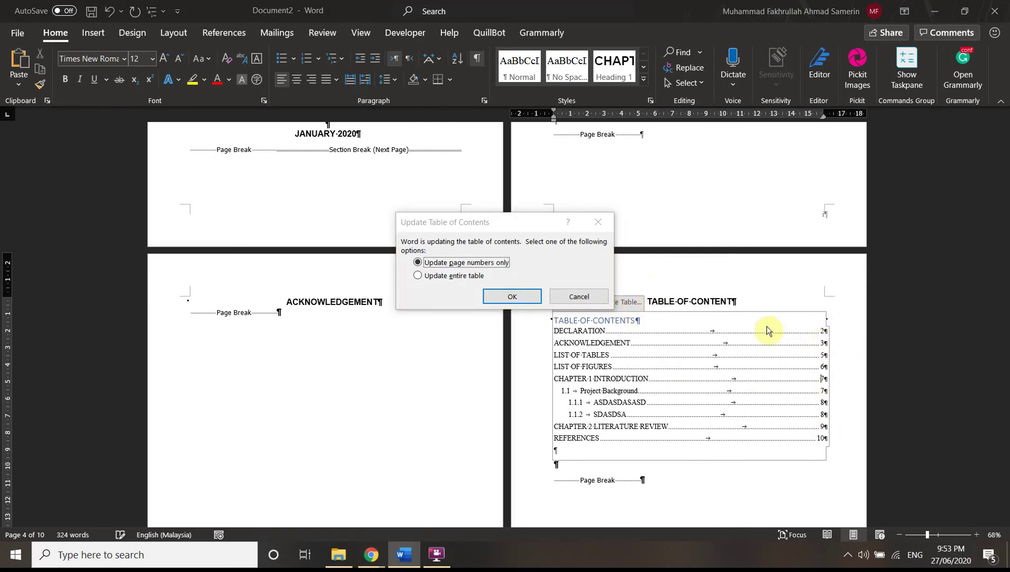
click(512, 298)
drag(796, 344, 825, 348)
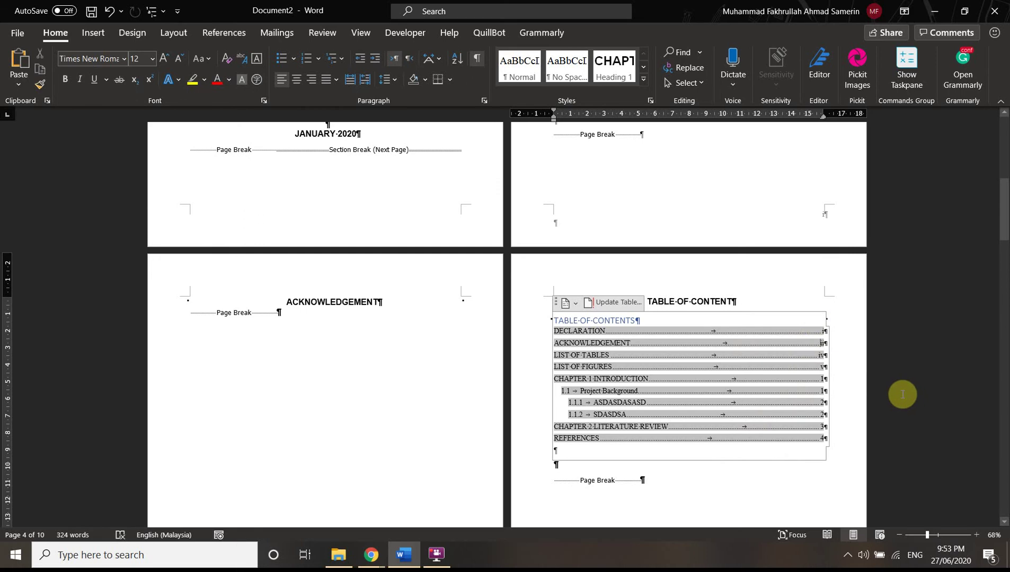
Insert a Next Page section break directly before the report title on the cover page
scroll(903, 394, up, 3)
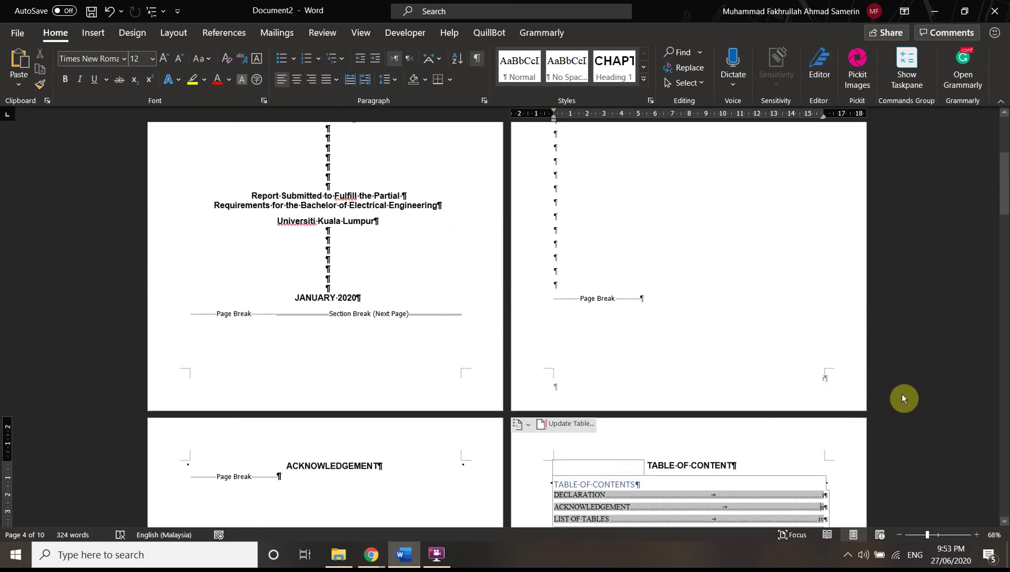
scroll(902, 394, up, 4)
scroll(697, 419, down, 3)
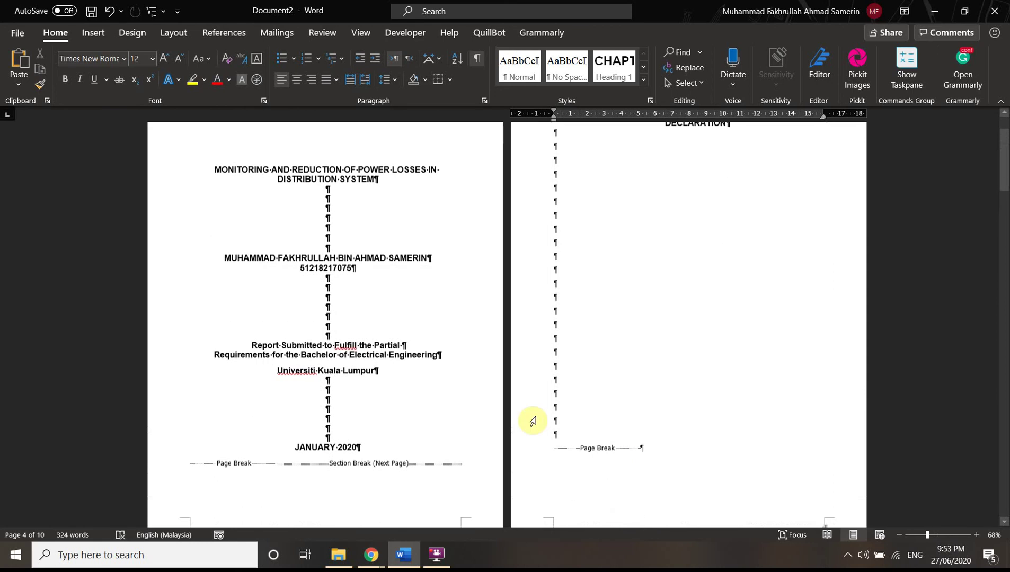
click(300, 383)
click(279, 376)
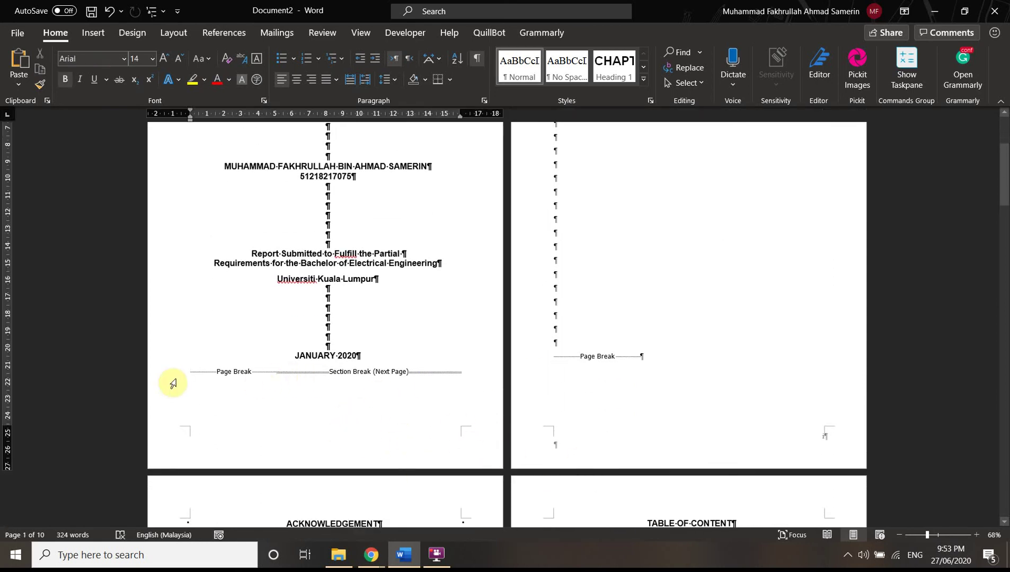
scroll(220, 318, up, 3)
click(214, 212)
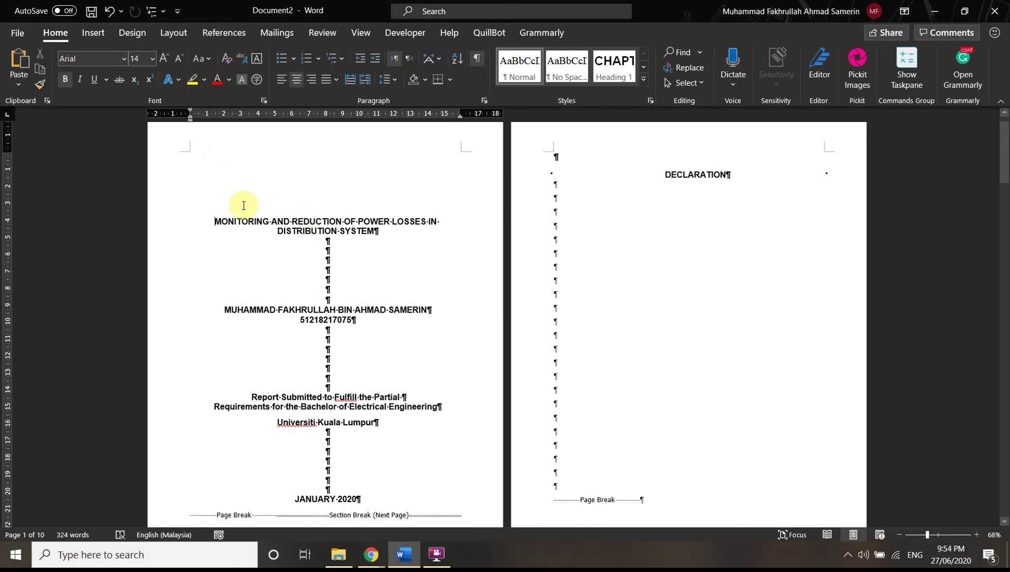
click(93, 32)
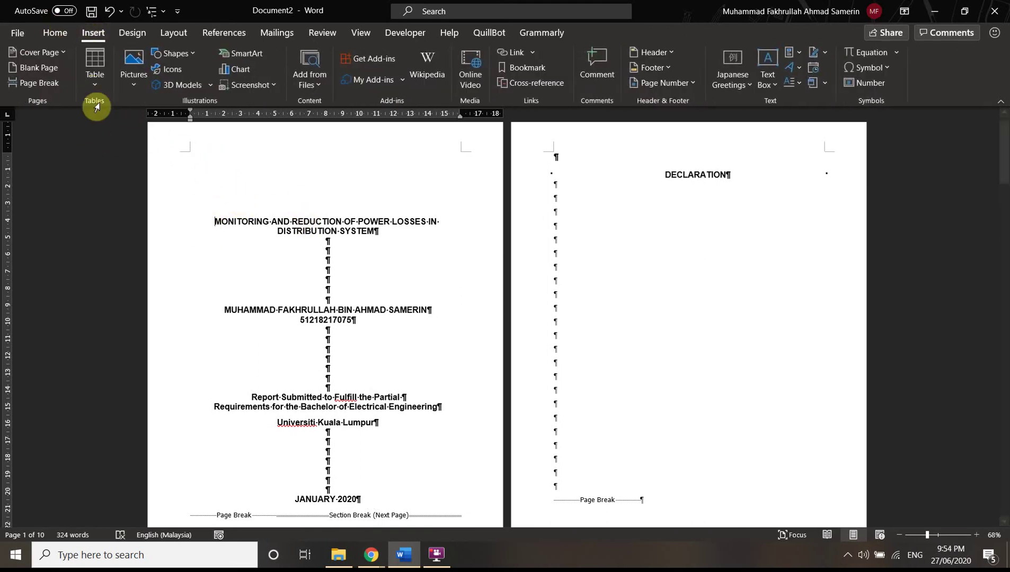
click(171, 35)
click(204, 50)
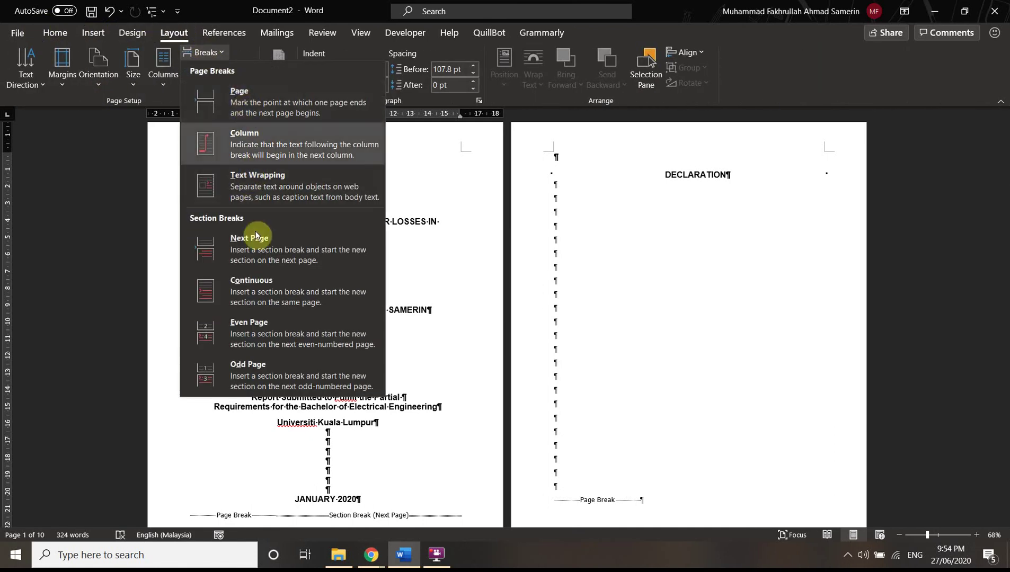
click(275, 249)
Turn on Different First Page for the blank first page's section and enter 1 in its footer
scroll(435, 339, down, 4)
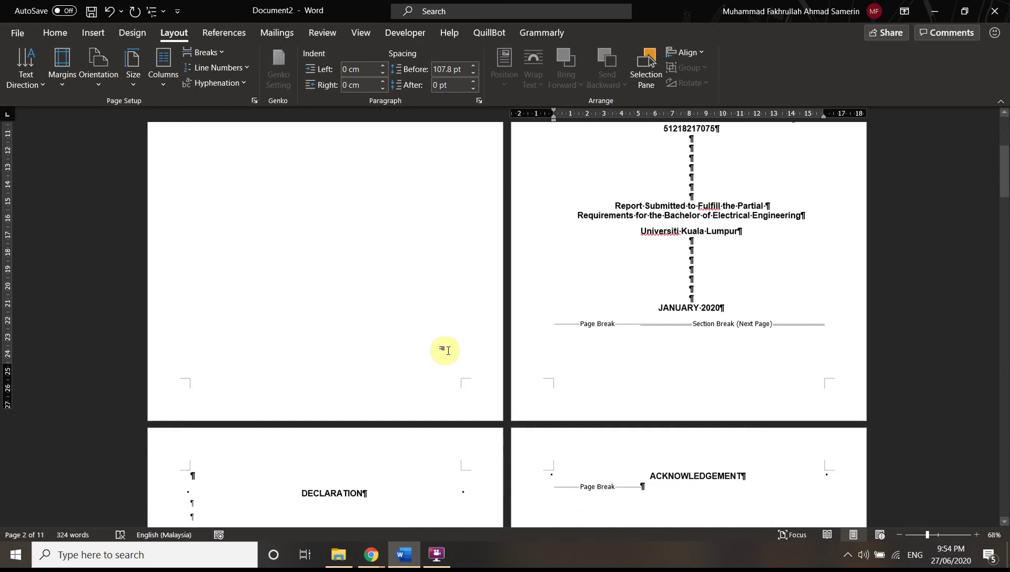
scroll(403, 280, up, 5)
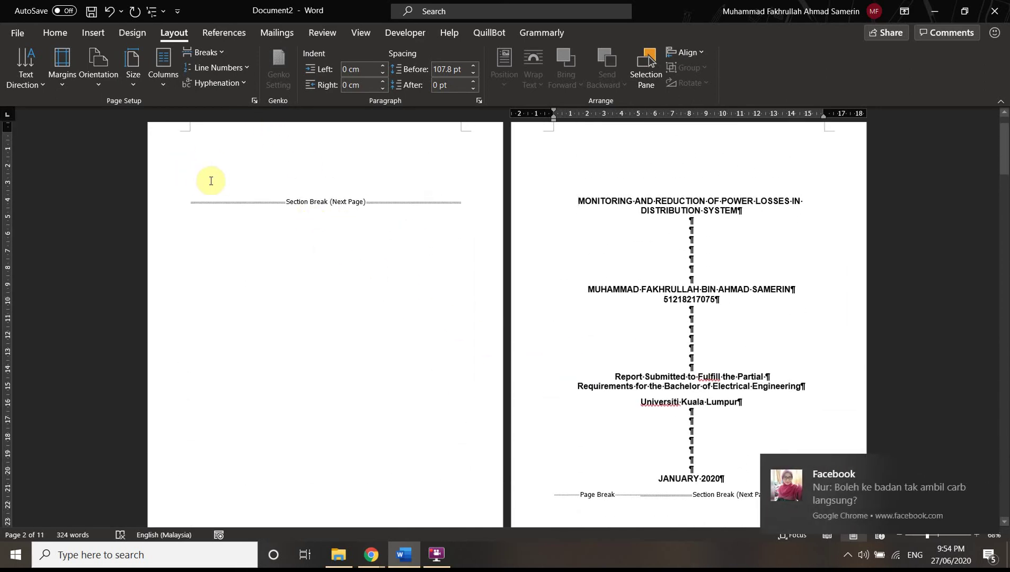
scroll(214, 179, up, 1)
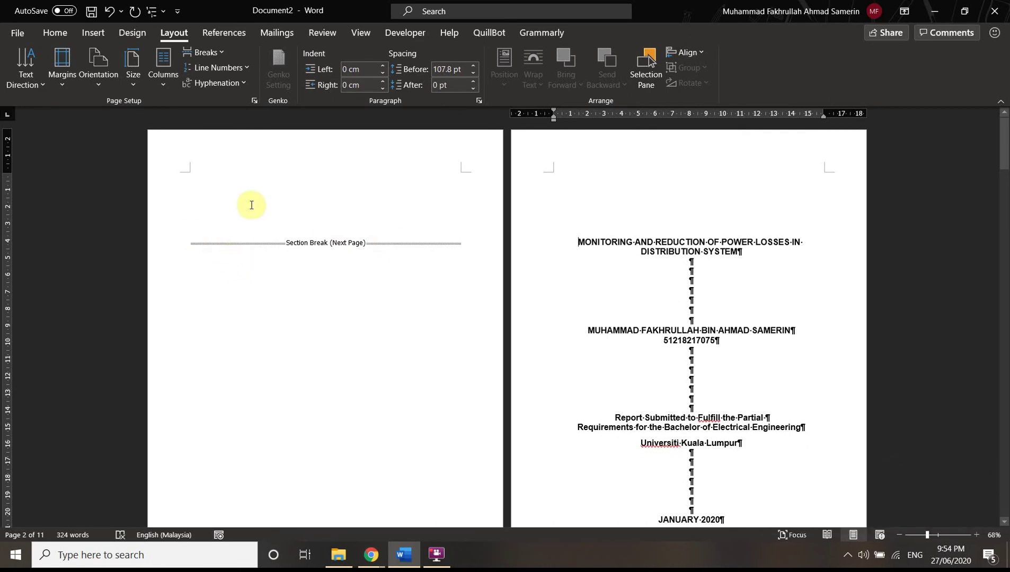
click(195, 237)
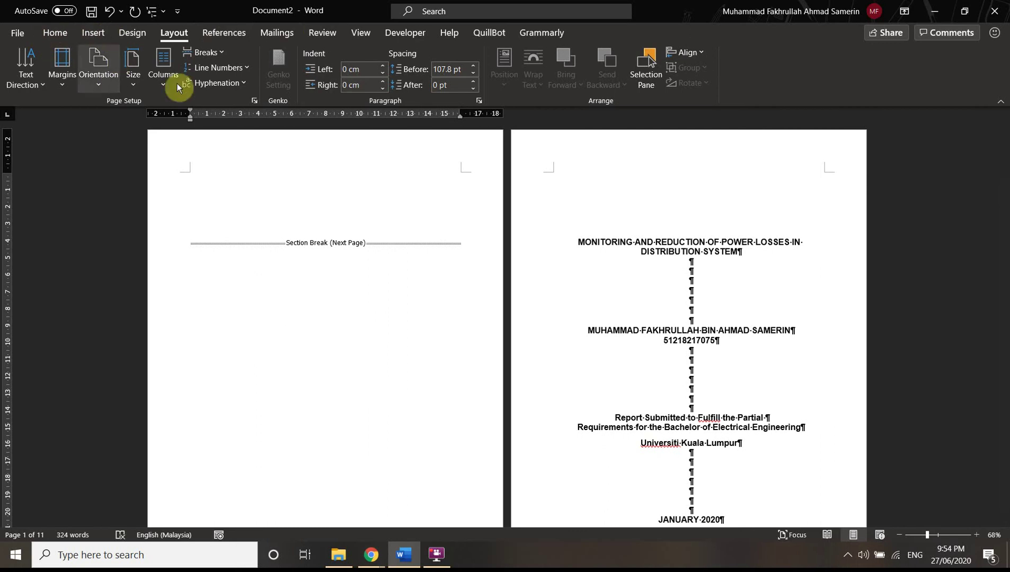
scroll(314, 392, down, 4)
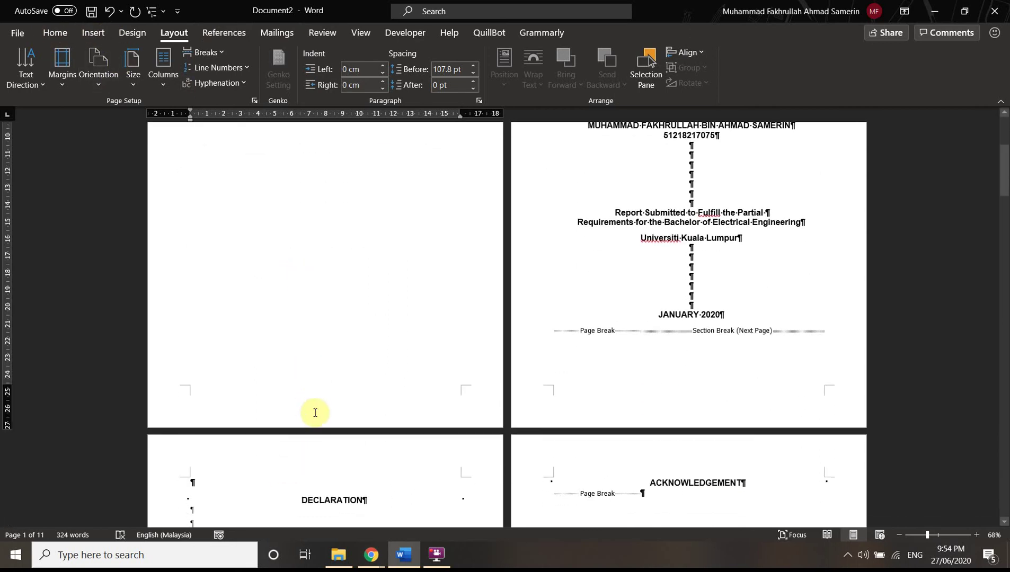
double_click(315, 413)
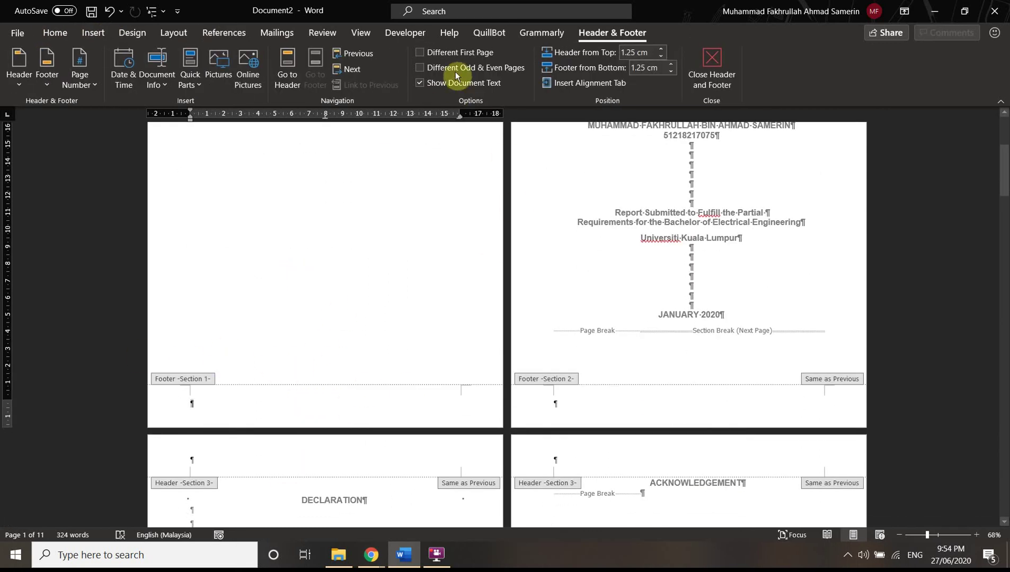
click(452, 55)
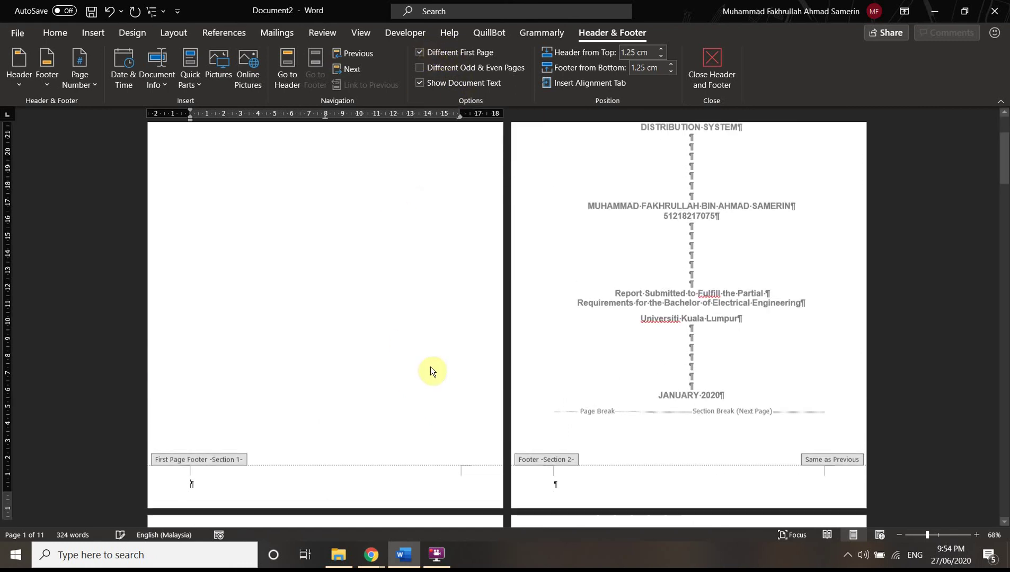
scroll(345, 463, down, 3)
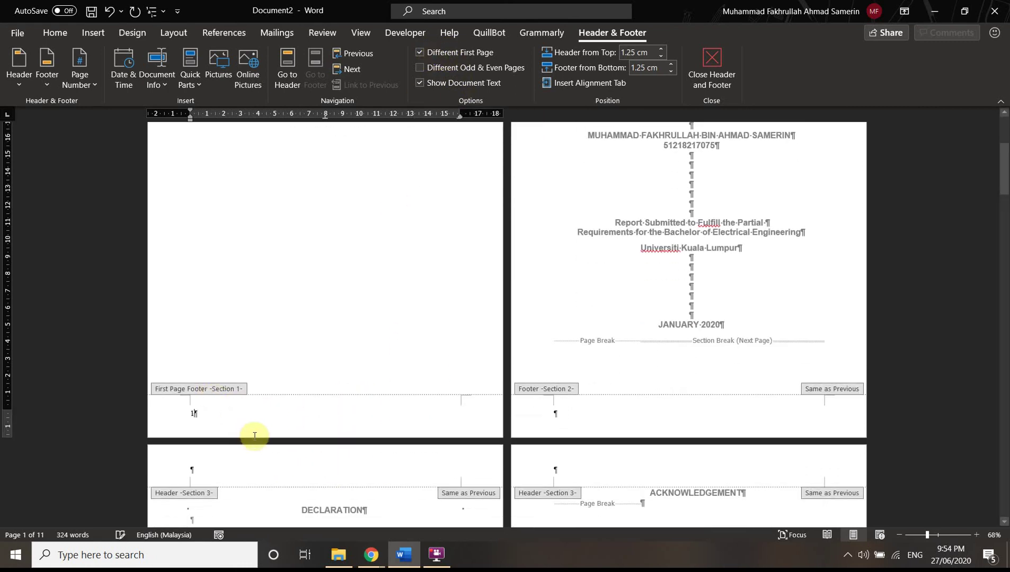
Compare the footers of Sections 2 and 3, and delete the 1 from the Section 1 first page footer
scroll(293, 460, down, 3)
click(563, 337)
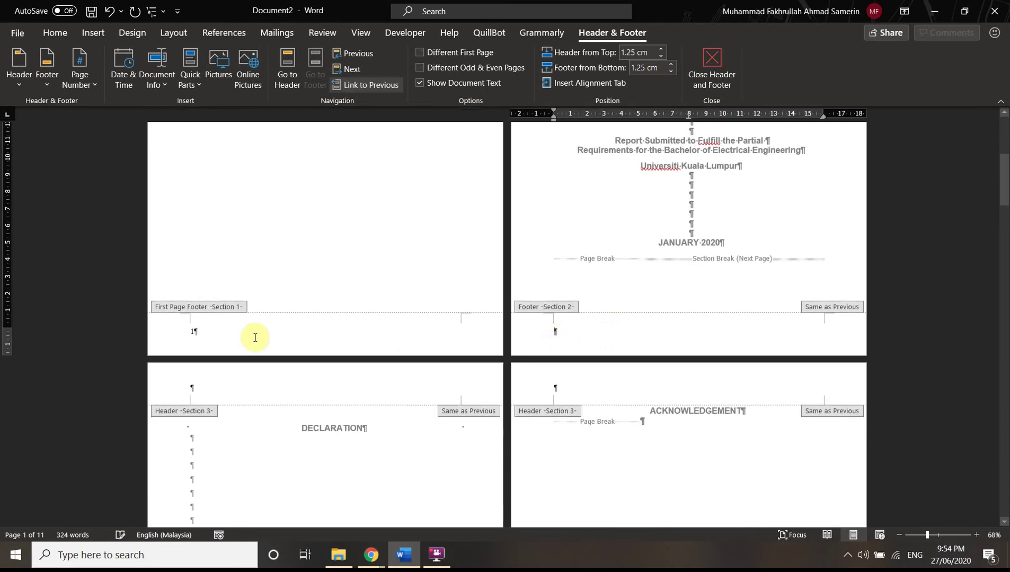
scroll(356, 438, down, 8)
scroll(357, 438, down, 8)
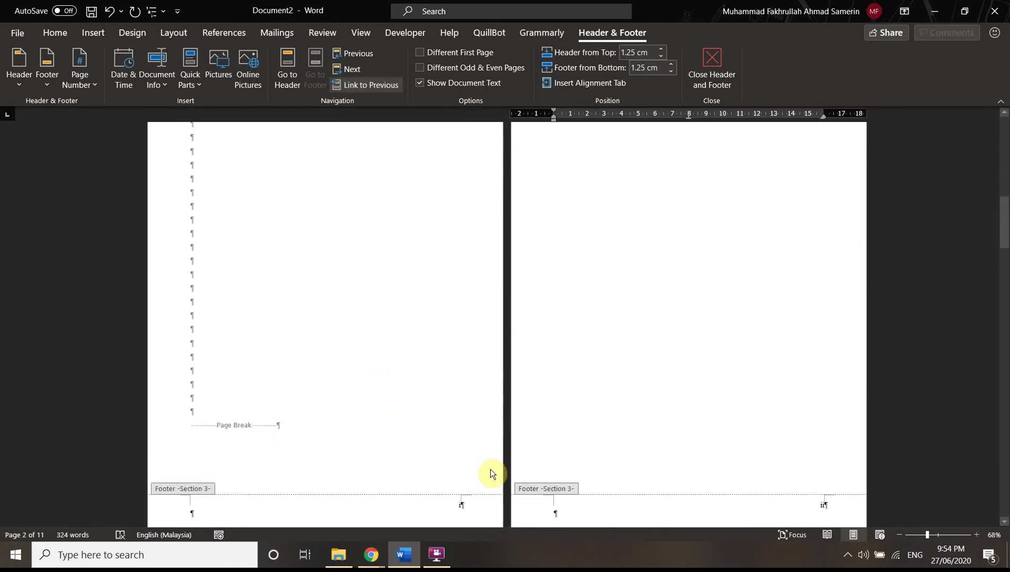
scroll(423, 398, up, 3)
scroll(423, 395, up, 12)
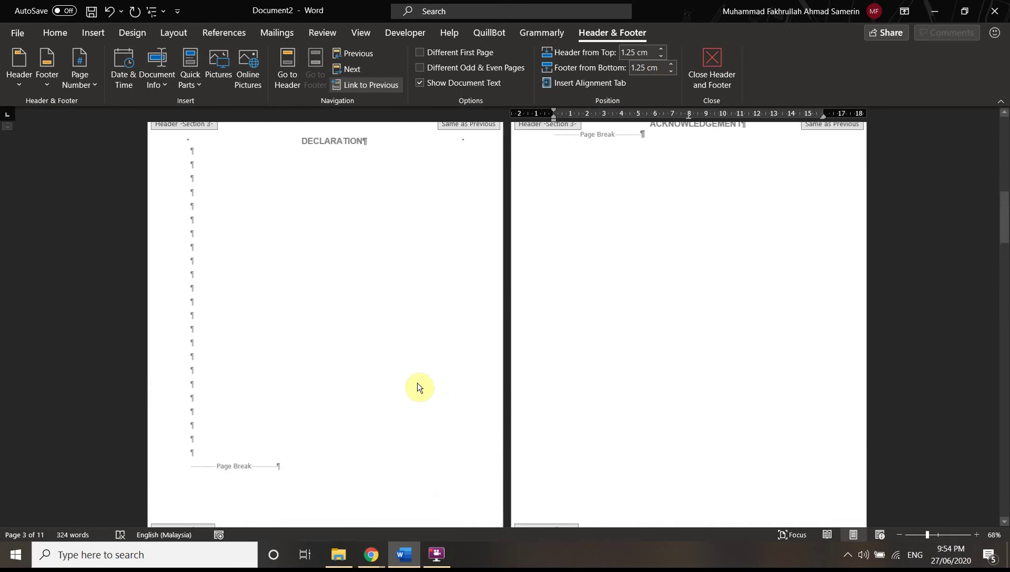
click(193, 309)
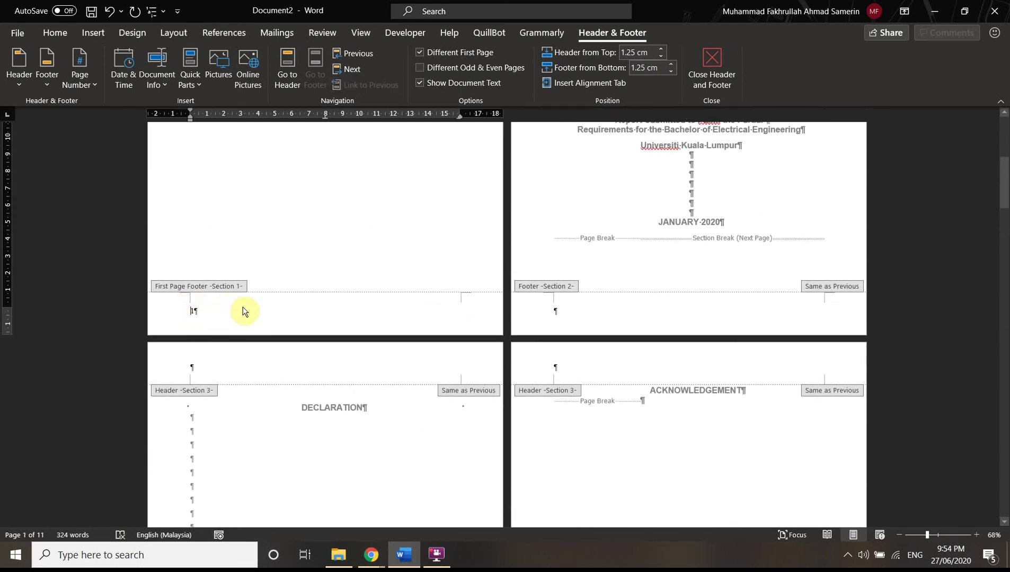
key(BackSpace)
Review the headers and footers from the blank first page through to Chapter 1, and close header and footer editing
scroll(576, 386, up, 3)
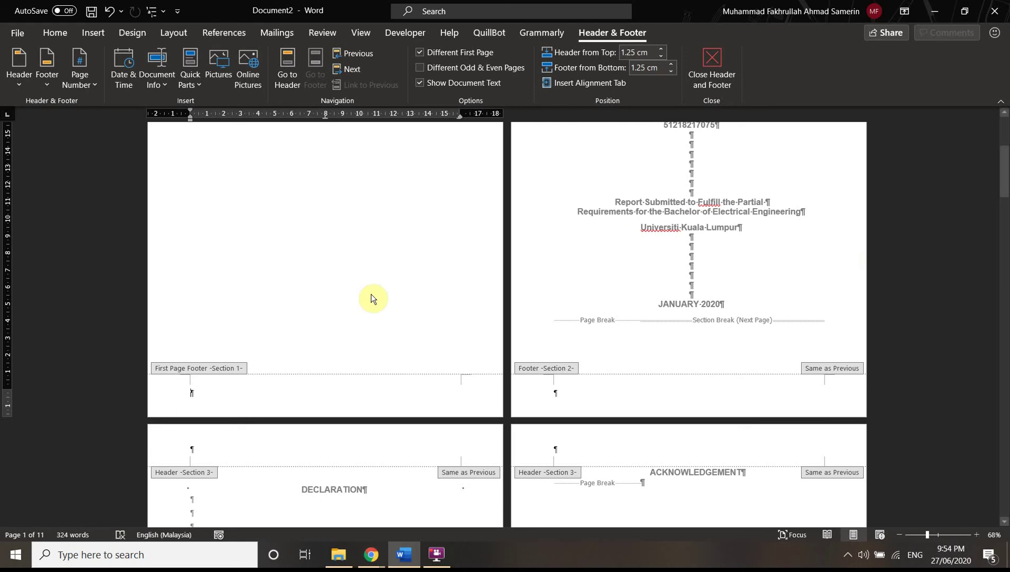
scroll(346, 346, up, 8)
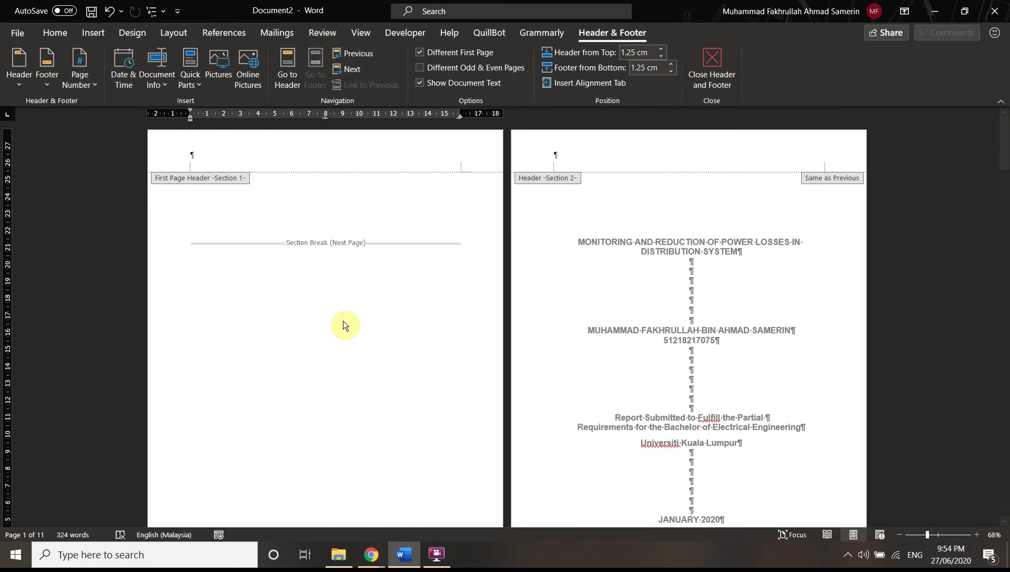
scroll(344, 321, down, 6)
scroll(333, 317, up, 6)
scroll(376, 298, down, 14)
scroll(511, 315, down, 18)
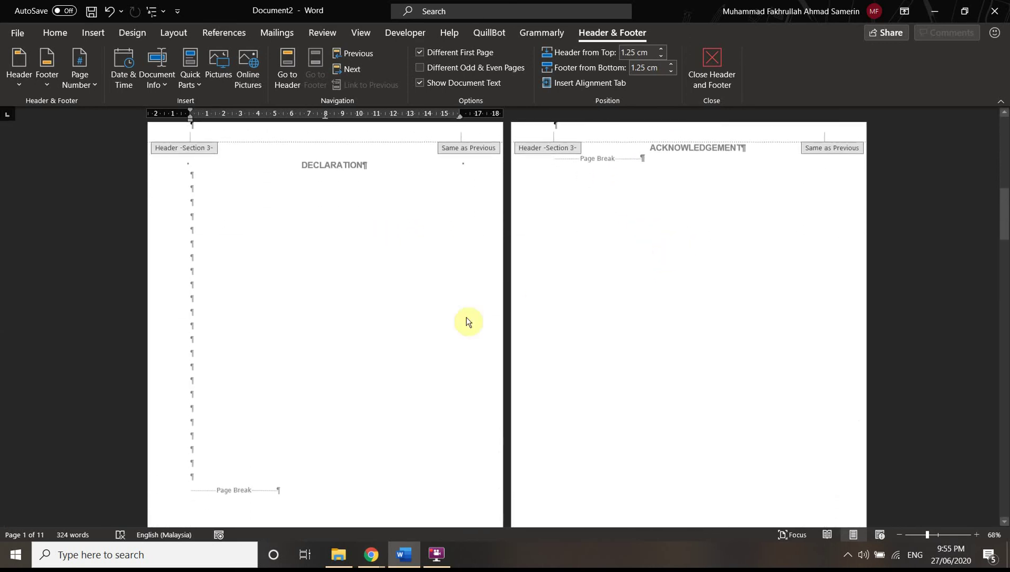
scroll(514, 342, down, 20)
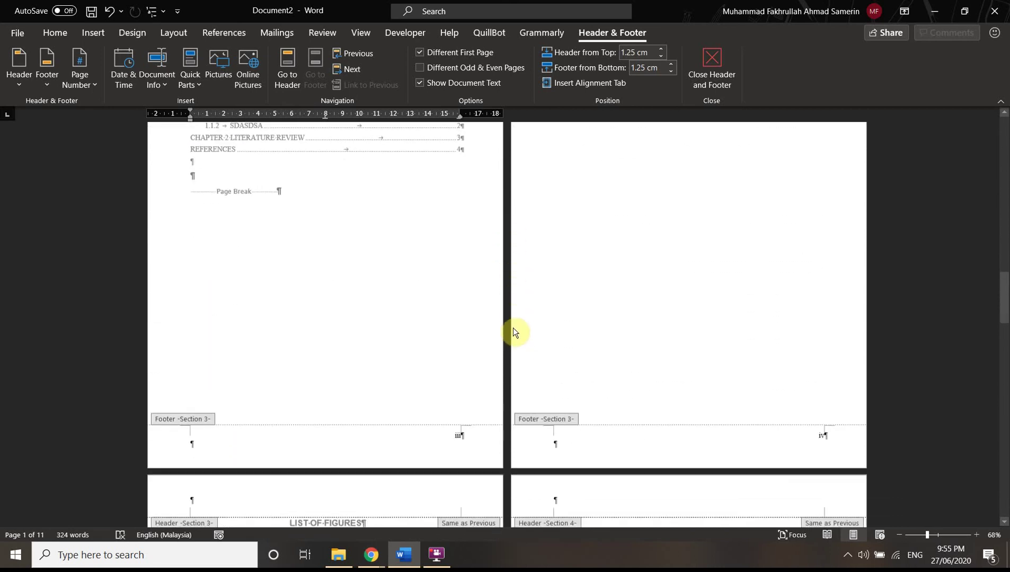
scroll(839, 261, up, 6)
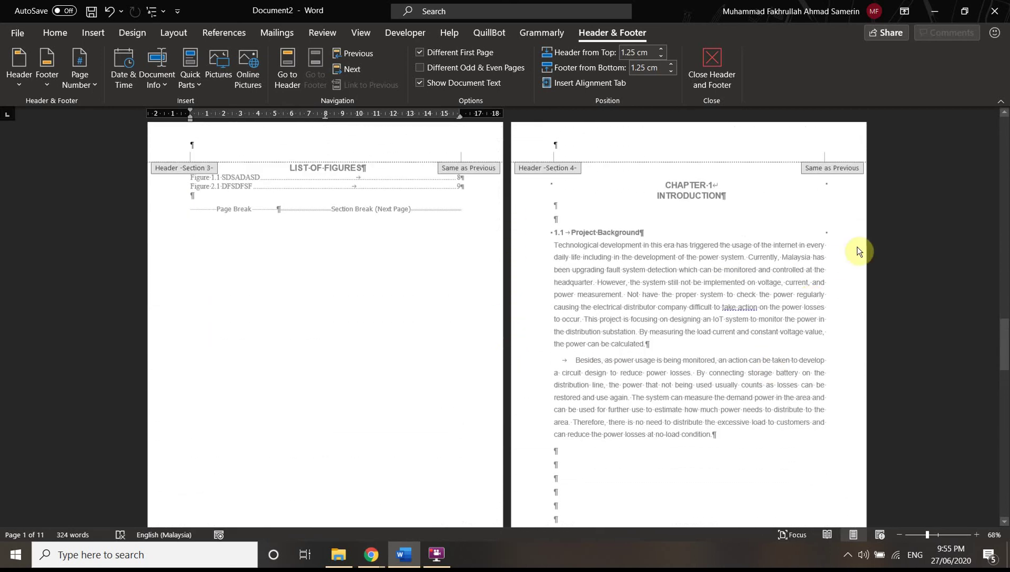
double_click(886, 244)
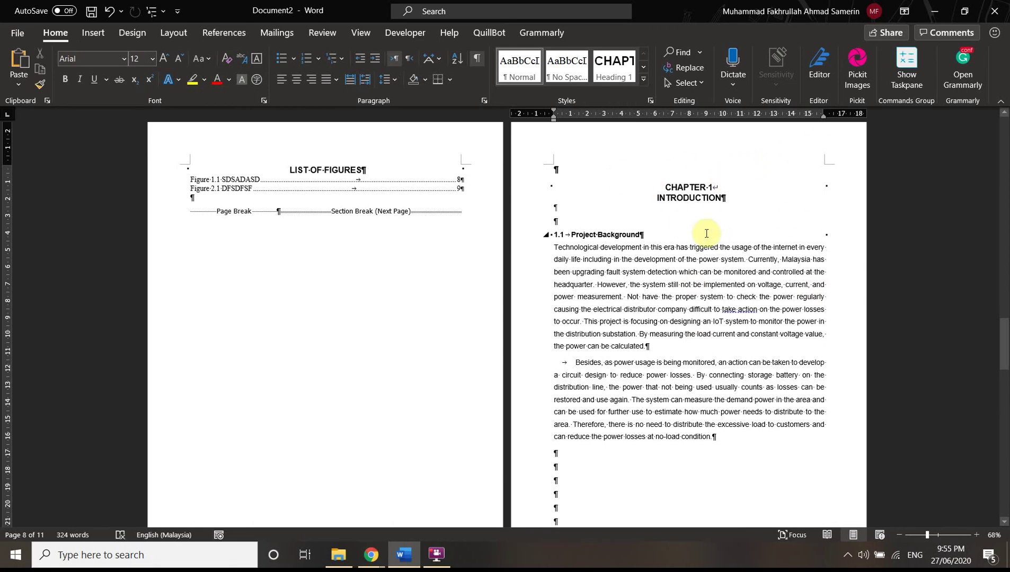
Set the left margin of the section containing Chapter 1 to 4.01 cm, applied to this section only
triple_click(672, 182)
click(626, 152)
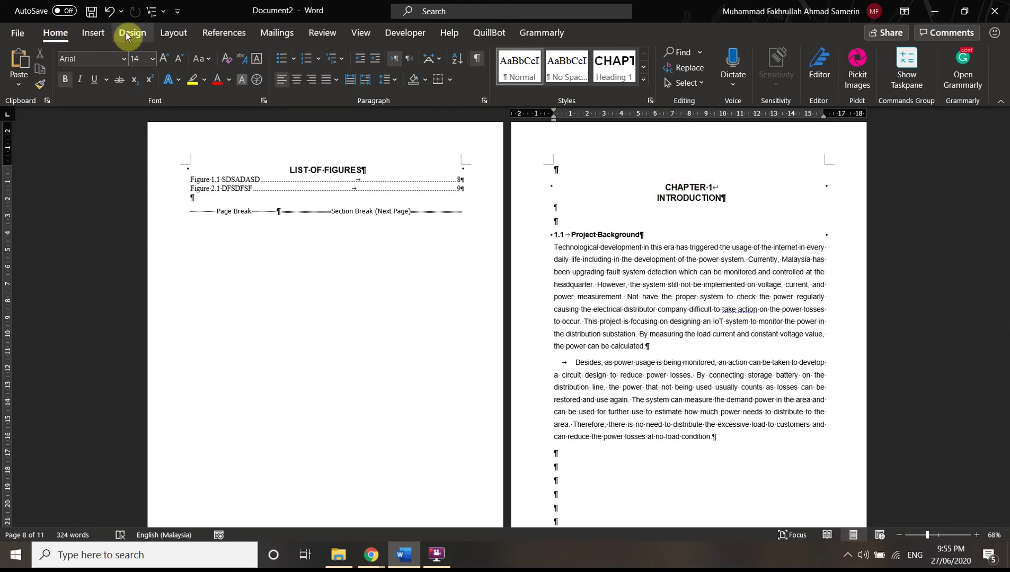
click(180, 33)
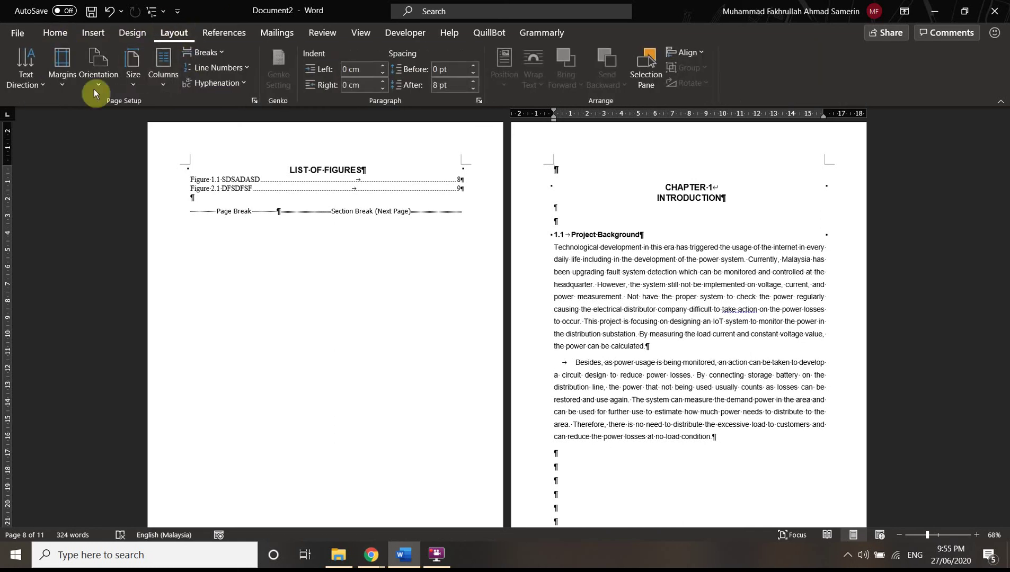
click(71, 79)
click(120, 450)
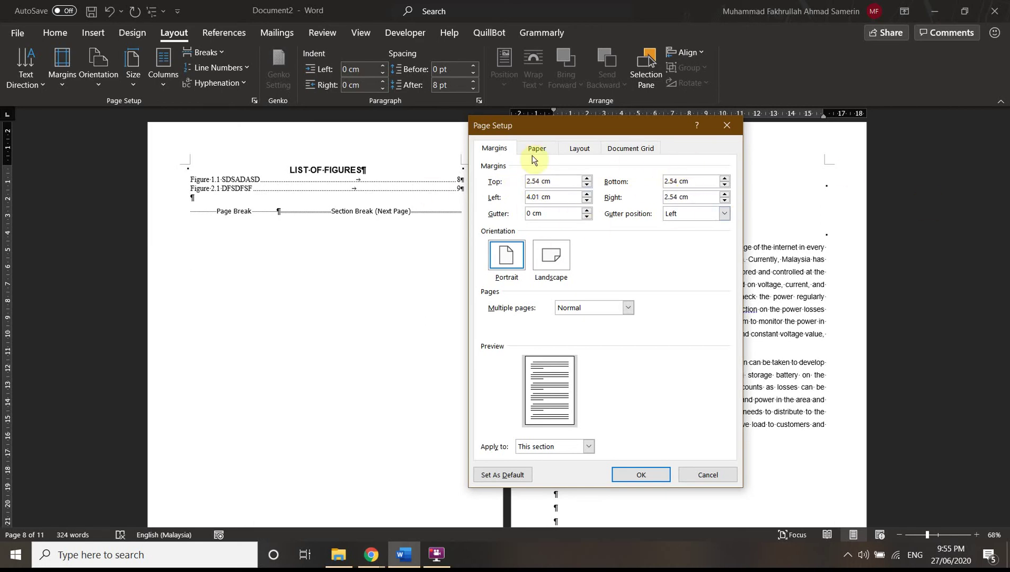
click(638, 475)
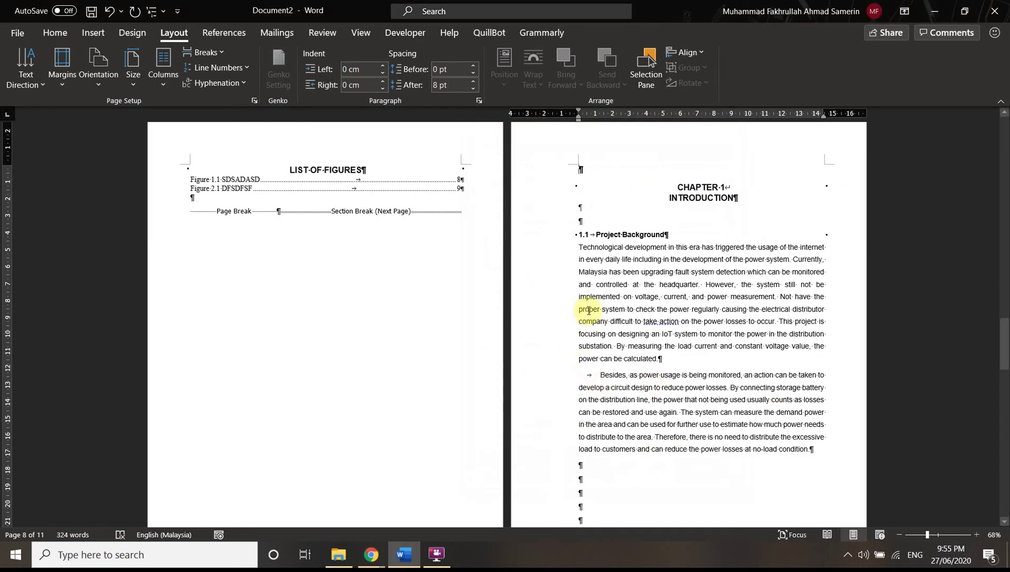
Examine the margins of the Chapter 1 section's pages and compare them with the List of Figures page
scroll(649, 248, up, 1)
scroll(509, 218, down, 3)
scroll(660, 225, up, 4)
scroll(441, 258, down, 1)
scroll(613, 287, up, 2)
scroll(613, 286, down, 10)
scroll(650, 291, down, 2)
scroll(636, 308, up, 10)
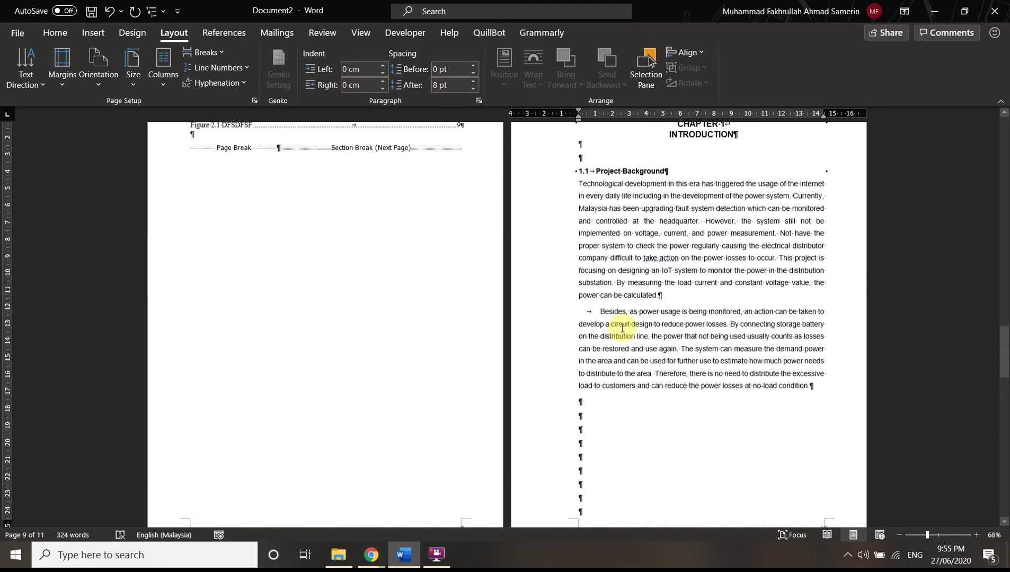
scroll(622, 328, up, 2)
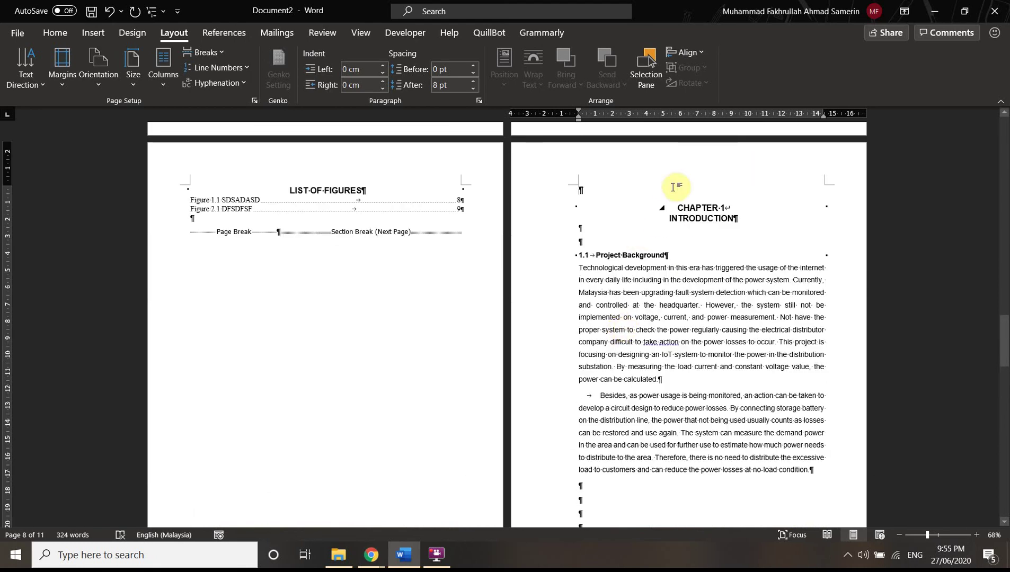
scroll(605, 285, up, 1)
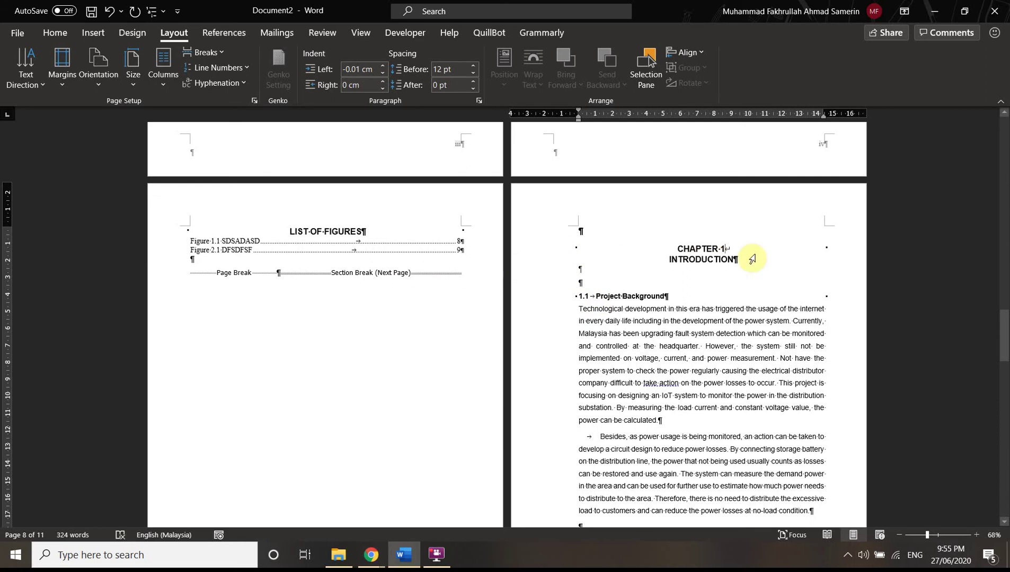
click(280, 273)
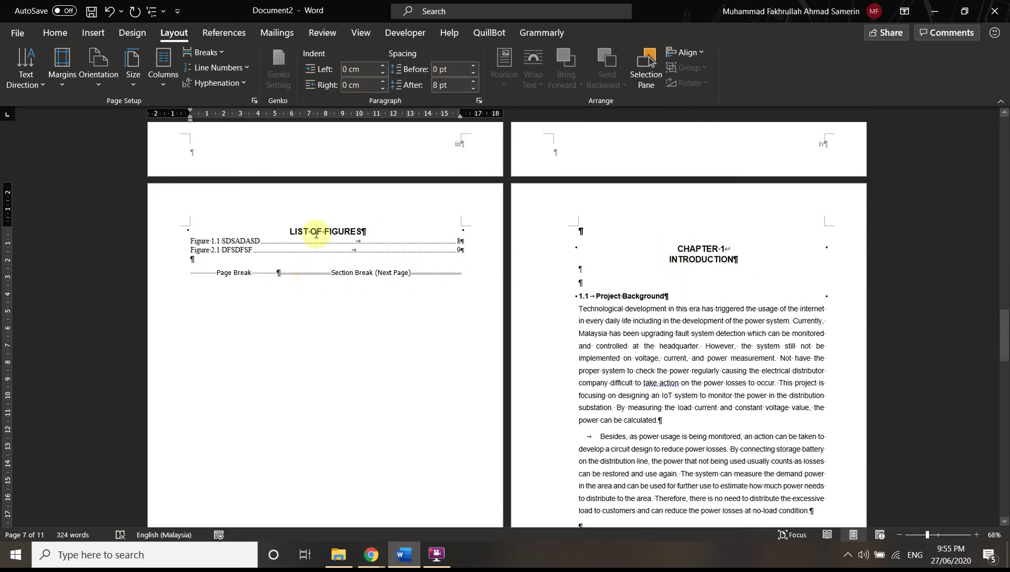
scroll(385, 300, down, 5)
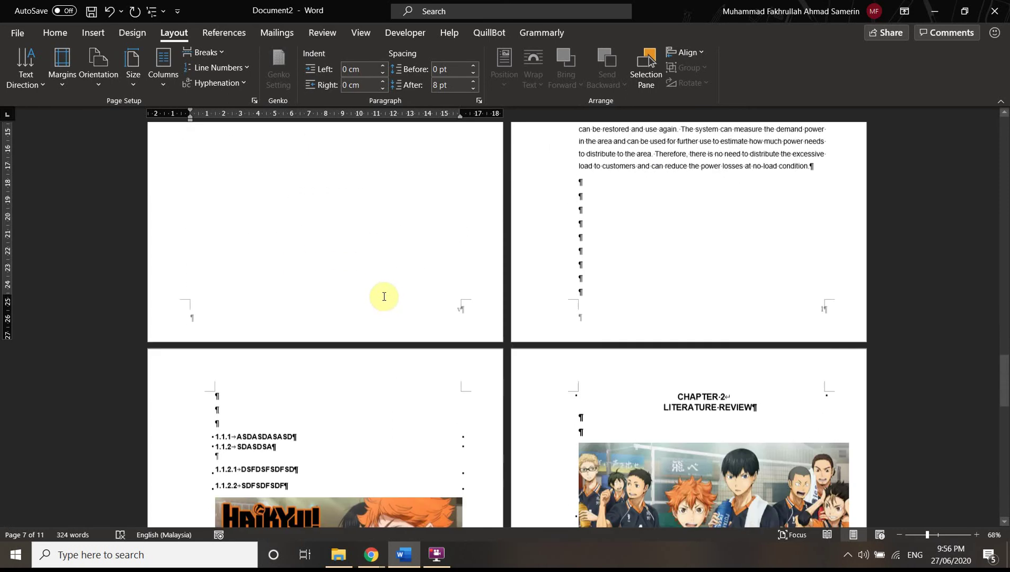
scroll(784, 265, up, 1)
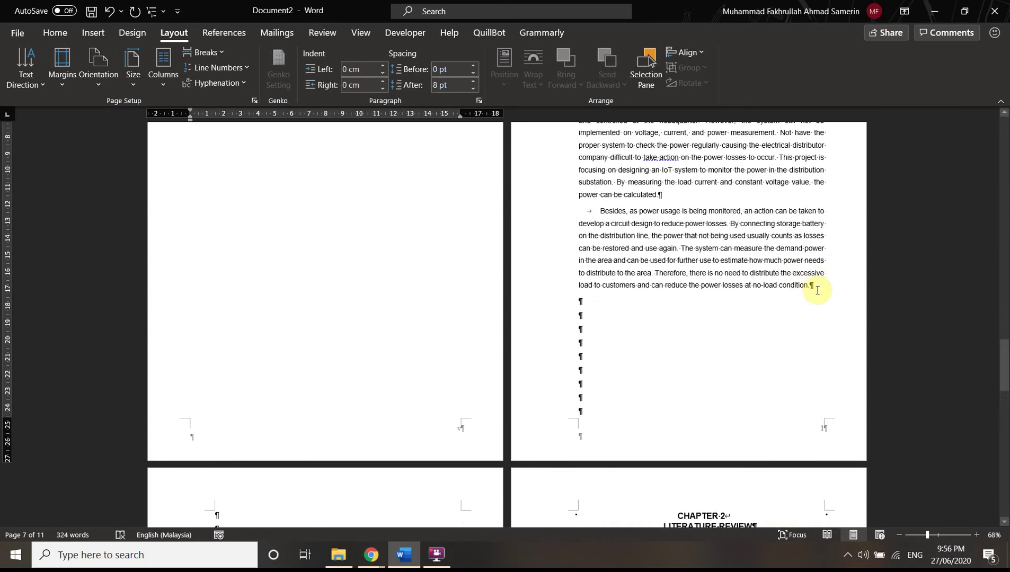
Insert a Next Page section break at the end of the last Project Background paragraph on Chapter 1's opening page
click(818, 290)
scroll(816, 292, up, 3)
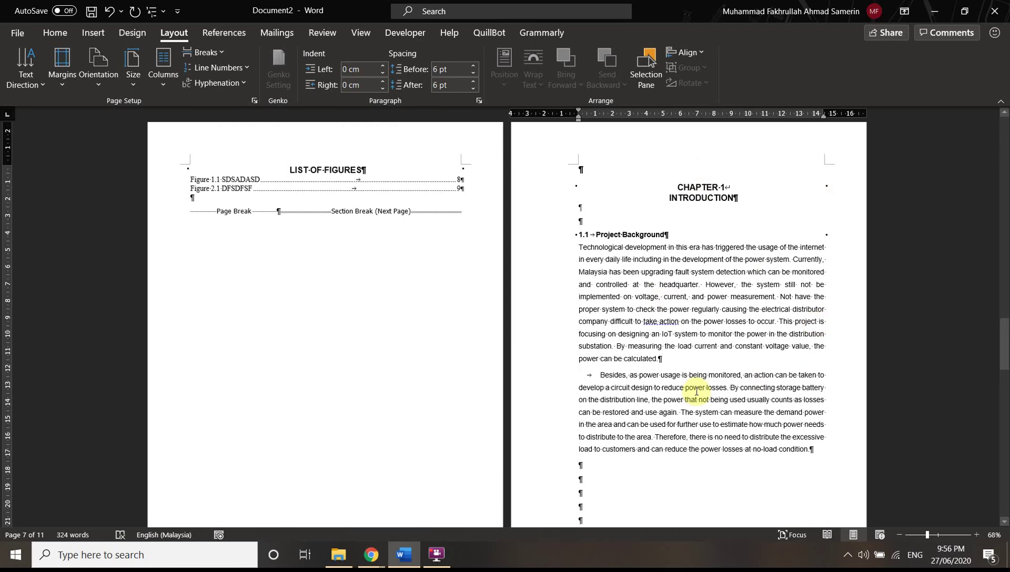
scroll(697, 393, down, 2)
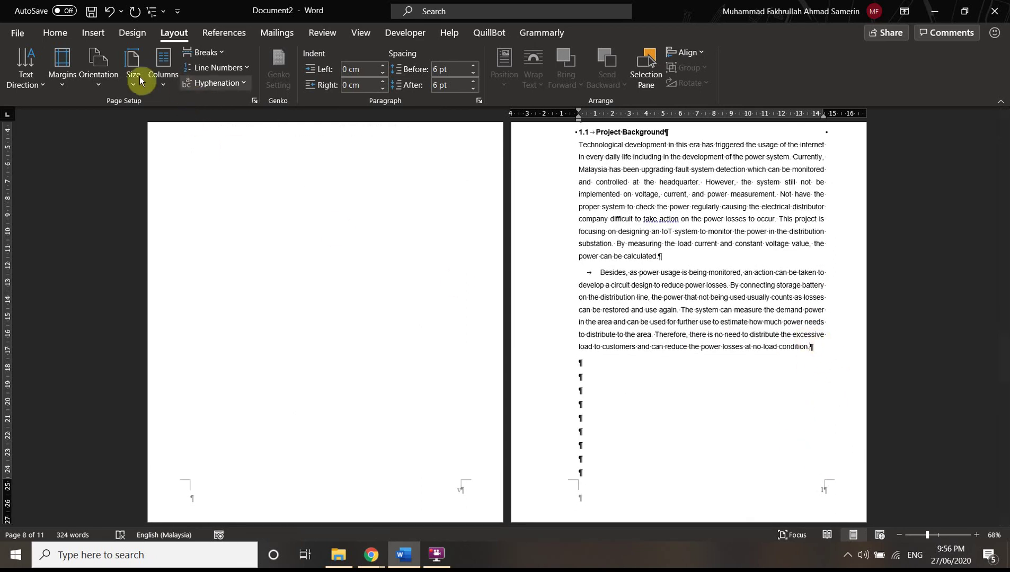
click(203, 52)
click(266, 250)
Delete the surplus empty paragraphs above heading 1.1.1 on the page following the Chapter 1 opening page
scroll(667, 324, down, 6)
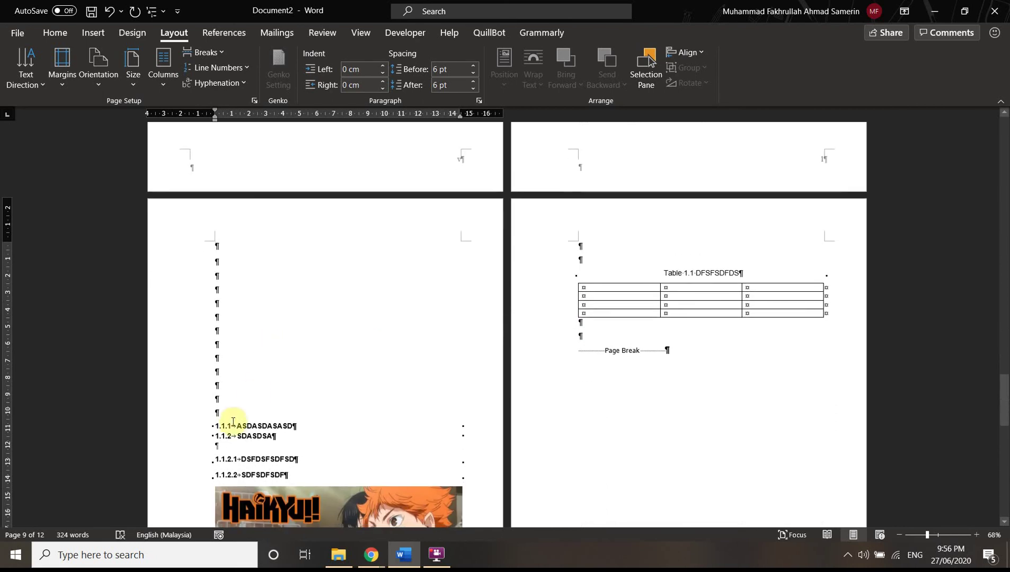
click(232, 416)
key(Delete)
key(Delete)
key(Delete)
key(Delete)
key(Delete)
key(Delete)
key(Delete)
key(Delete)
key(Delete)
key(Delete)
key(Delete)
key(Delete)
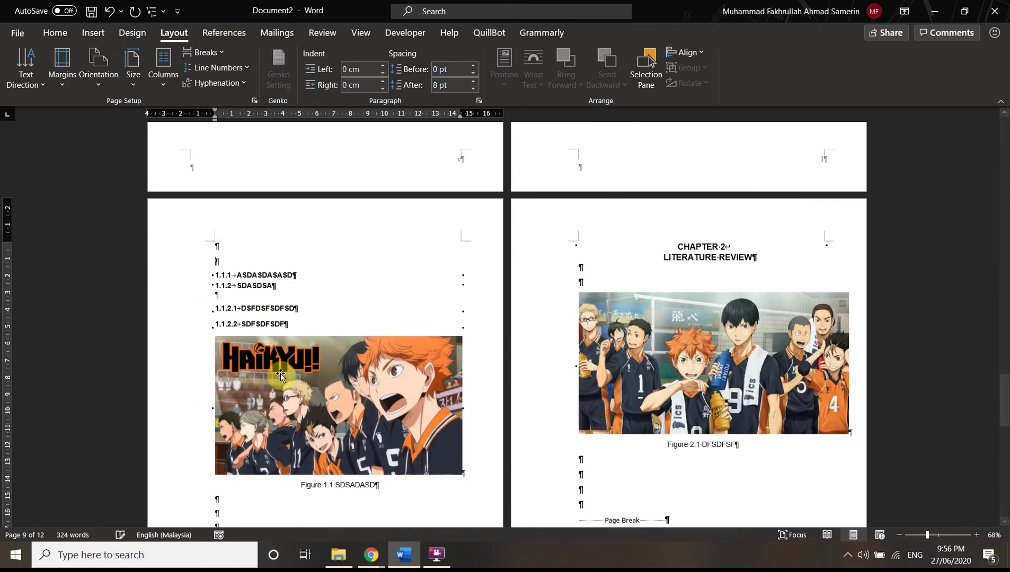
Set the top margin of Chapter 1's opening page to 4.01 cm, applied to this section only
scroll(642, 379, up, 5)
click(798, 302)
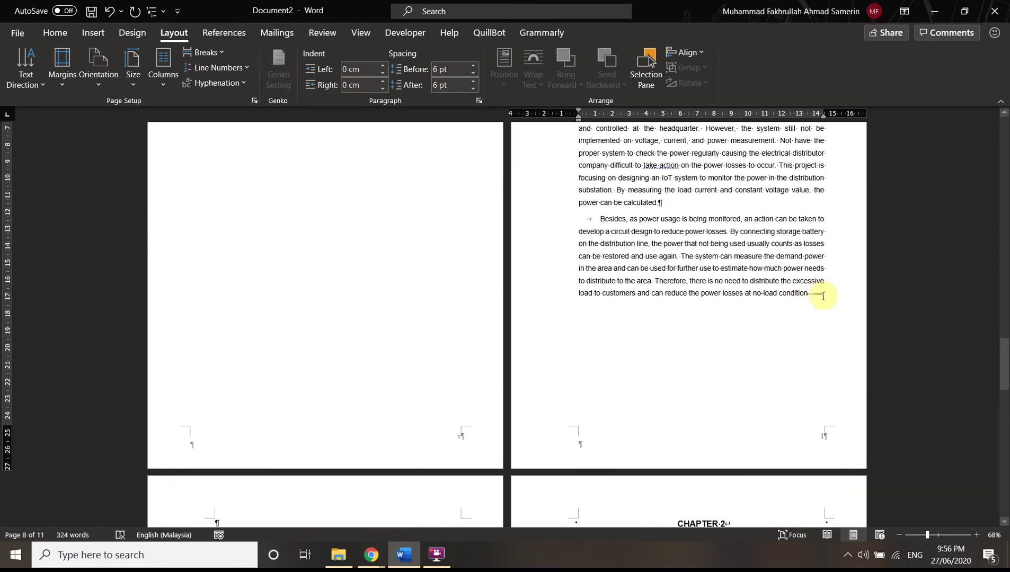
scroll(653, 299, up, 4)
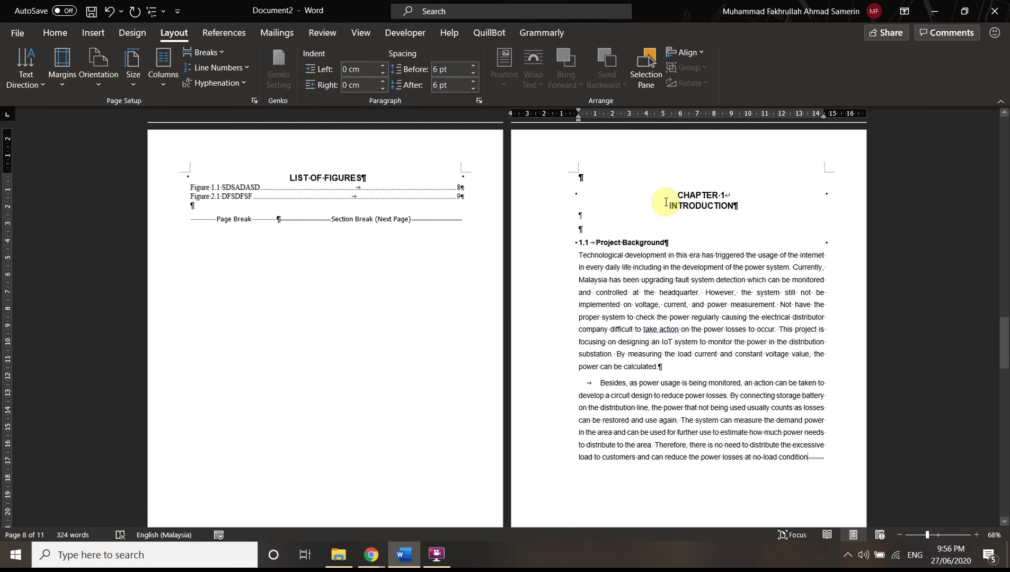
click(63, 72)
click(102, 444)
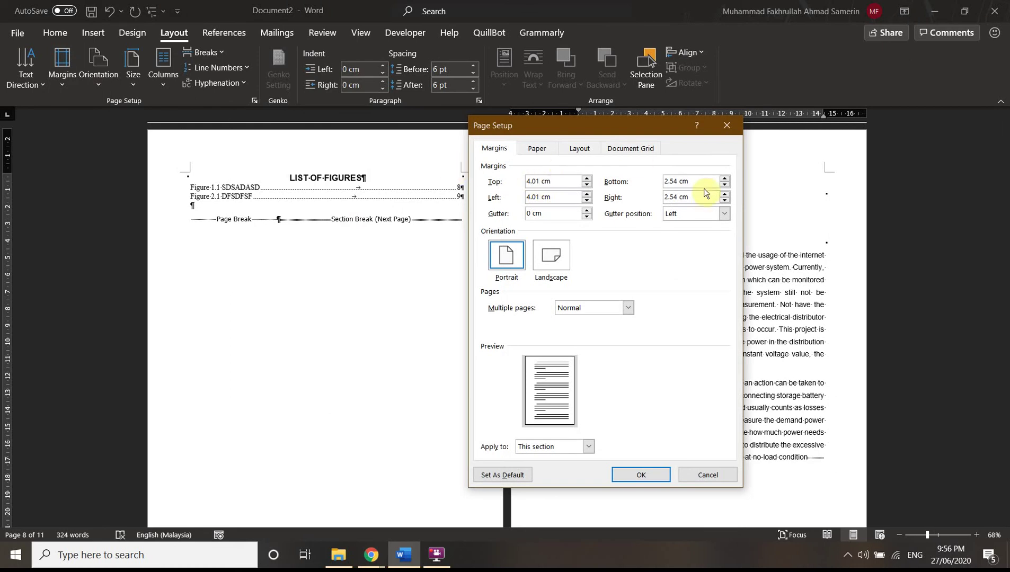
click(641, 475)
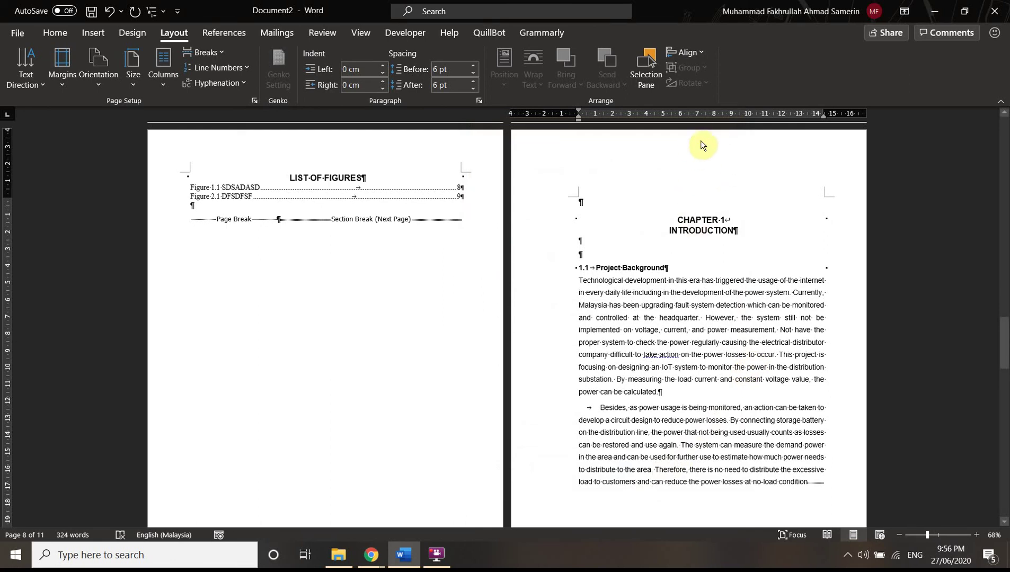
scroll(676, 363, down, 6)
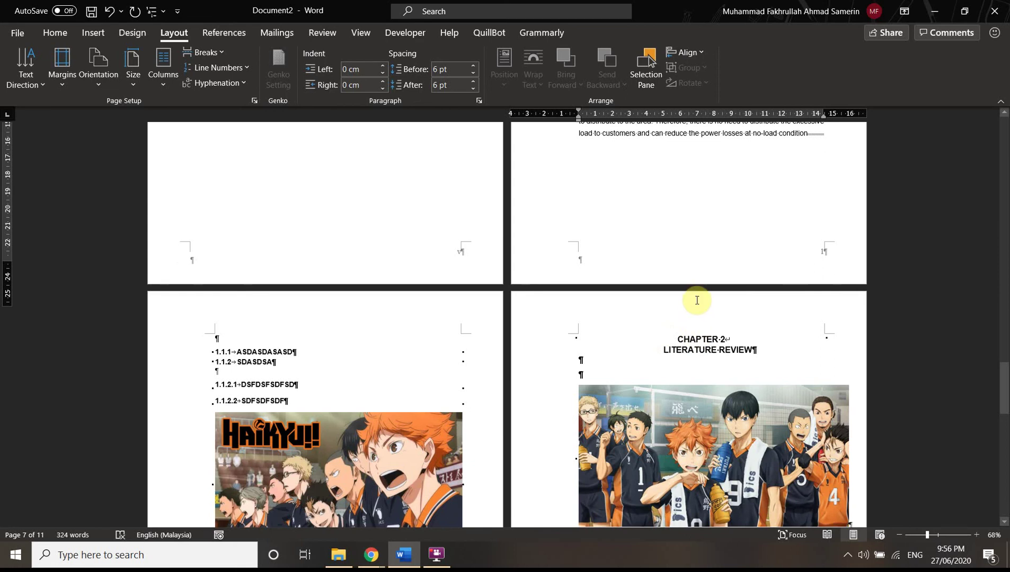
scroll(698, 312, up, 6)
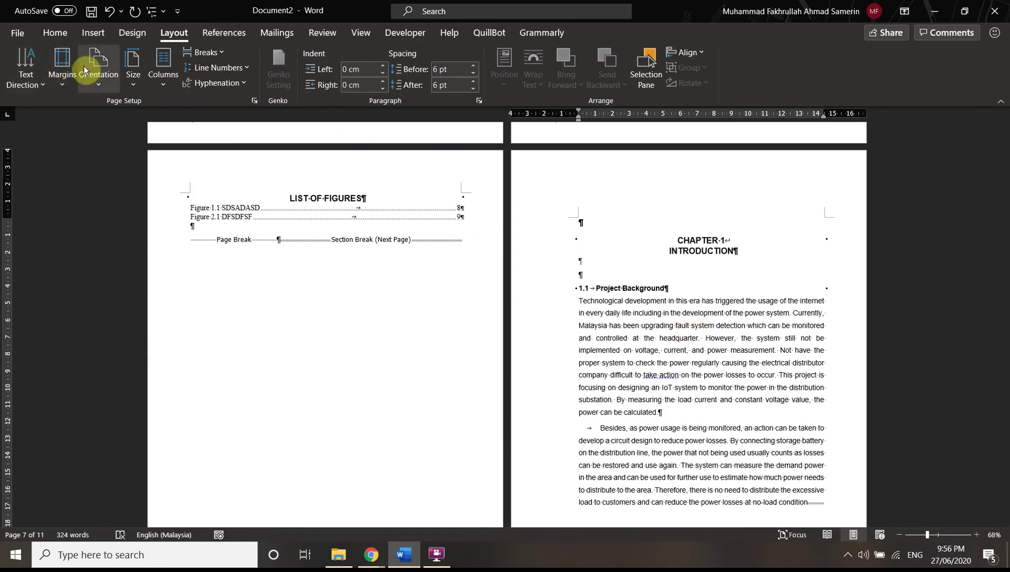
Try the Normal and the Wide margin presets on the Chapter 1 opening page's section and compare it with the following pages
click(74, 82)
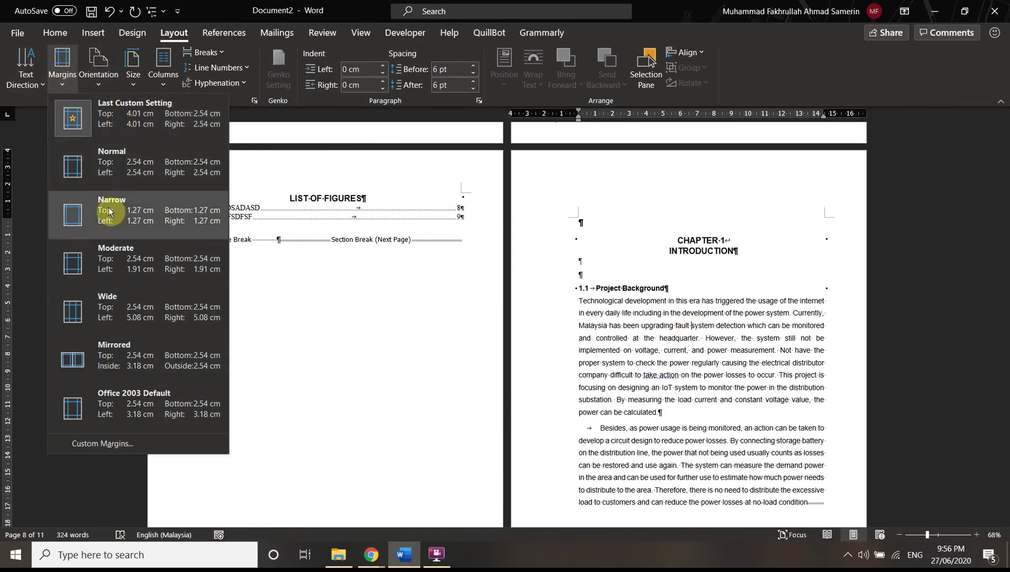
click(136, 162)
click(66, 80)
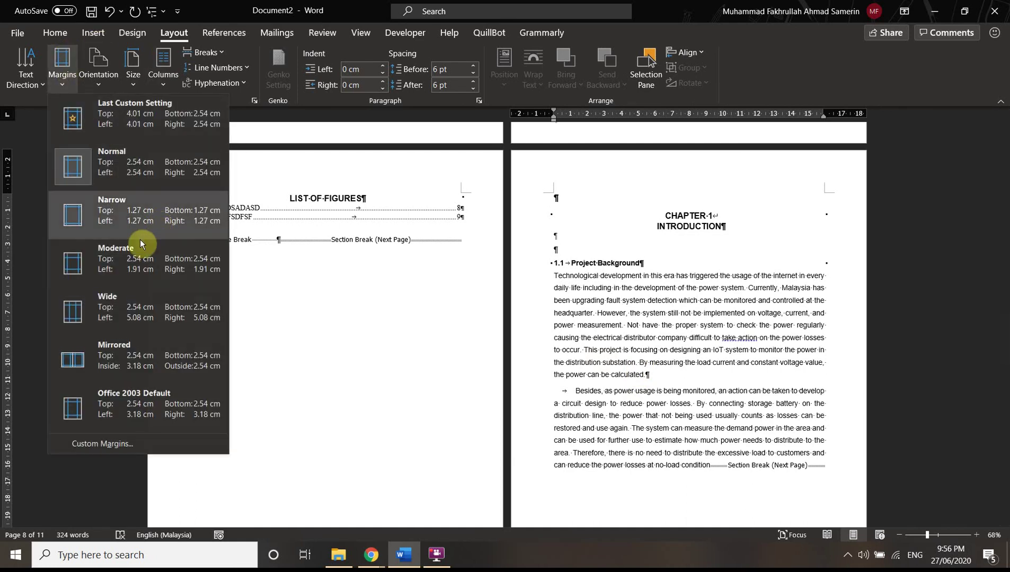
click(124, 299)
scroll(647, 286, down, 5)
scroll(644, 282, up, 5)
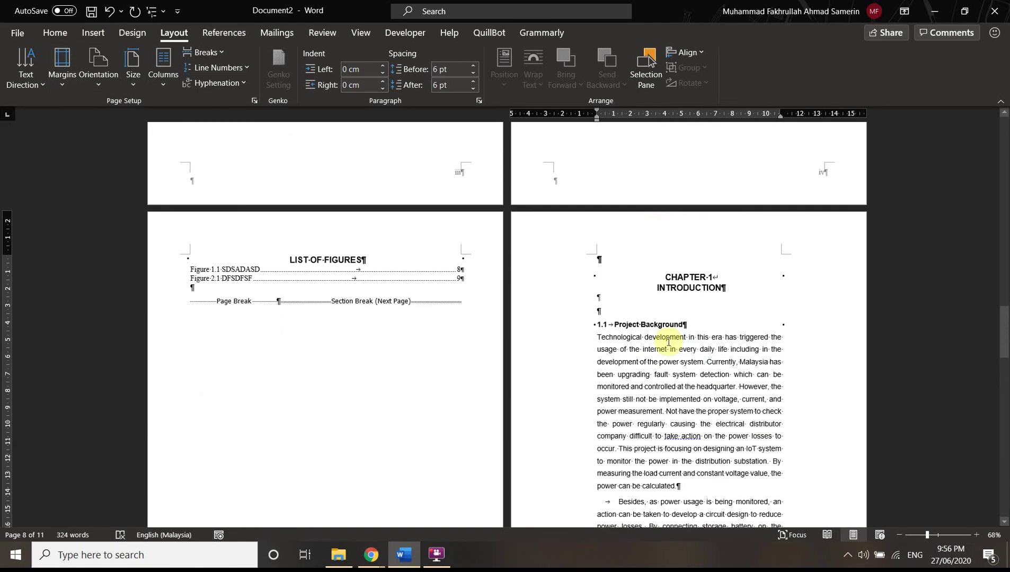
scroll(657, 329, down, 10)
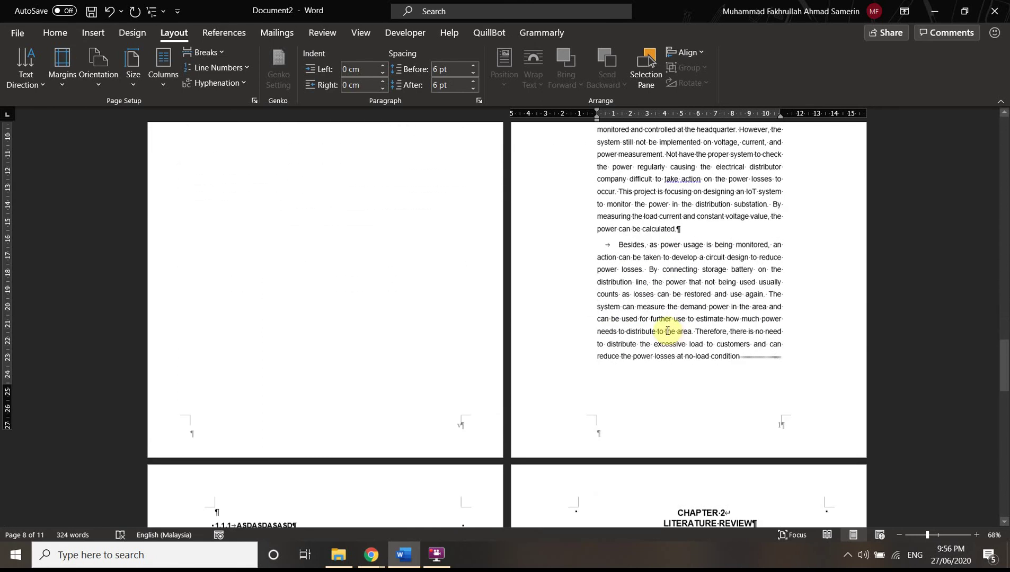
scroll(575, 356, down, 5)
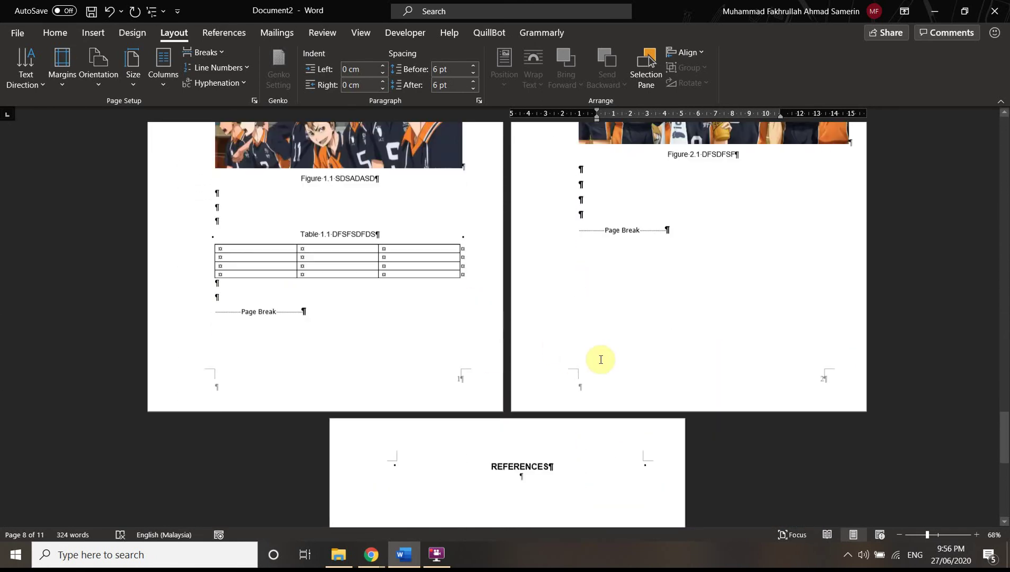
scroll(593, 289, up, 5)
scroll(596, 288, up, 8)
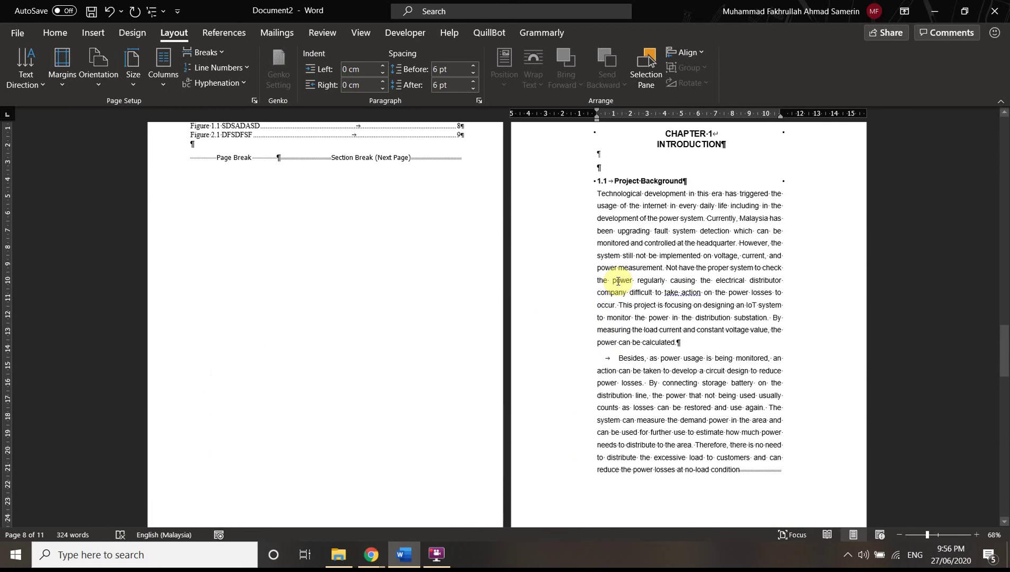
Give the Chapter 1 opening page custom margins of 4 cm top, 4 cm left and 2.54 cm right, for this section only
scroll(618, 282, up, 2)
click(69, 83)
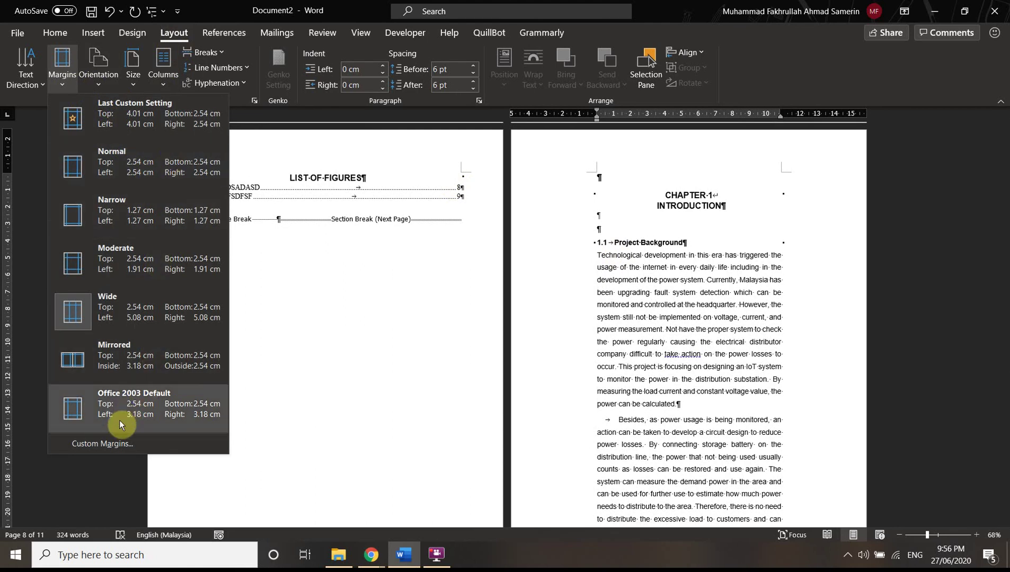
click(104, 443)
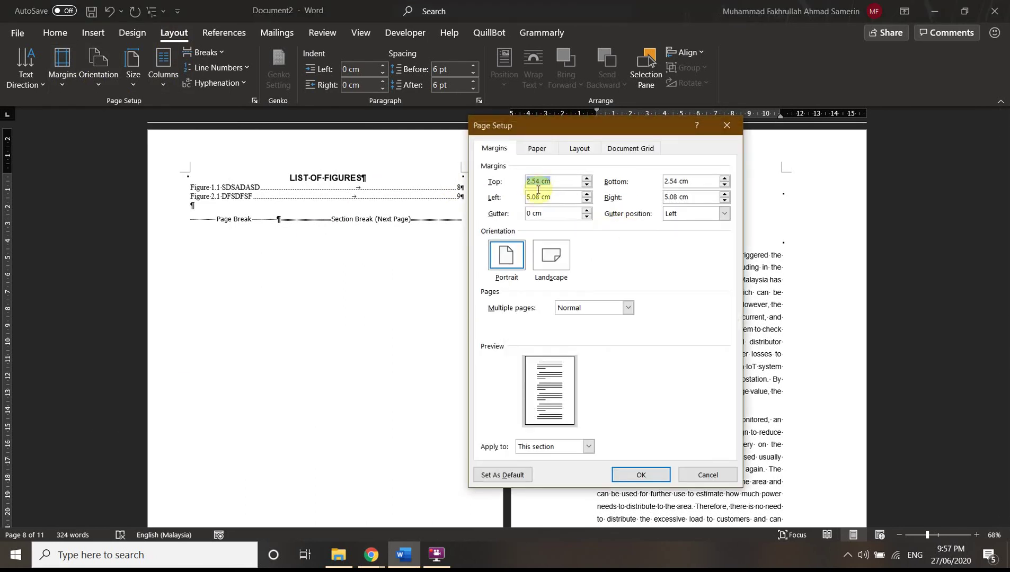
double_click(672, 197)
text(2.54)
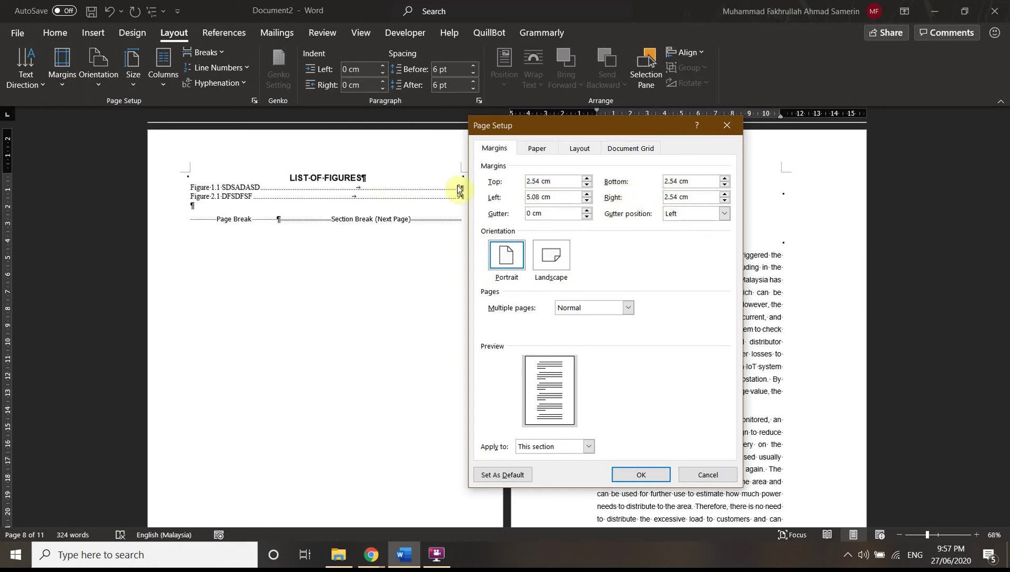
double_click(534, 196)
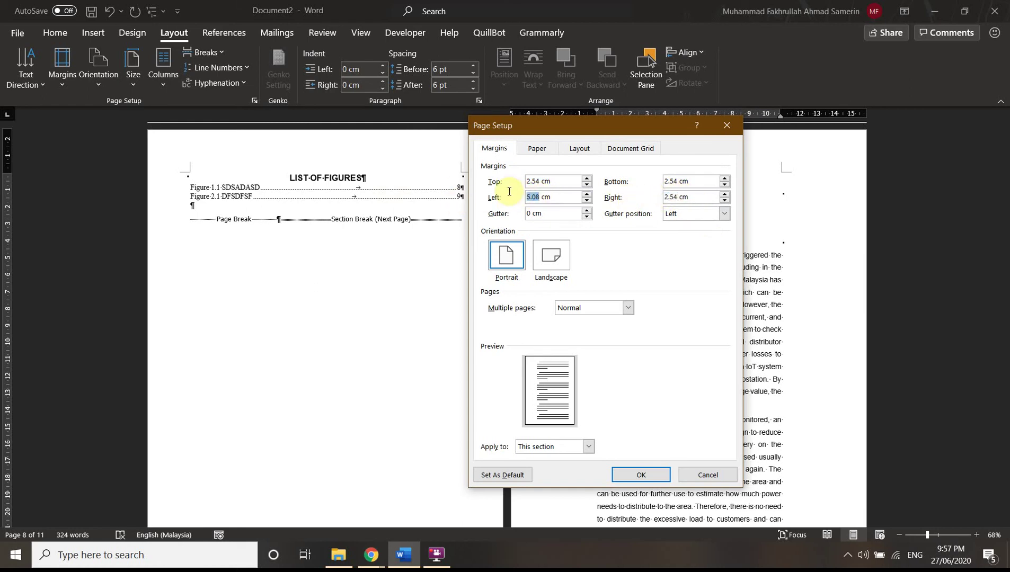
double_click(539, 181)
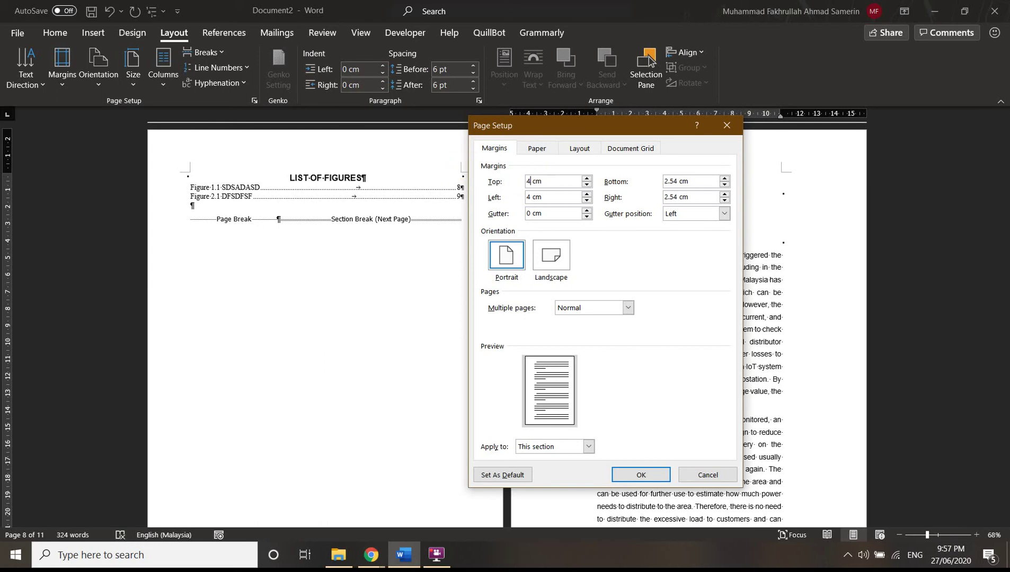
click(641, 475)
scroll(671, 276, down, 8)
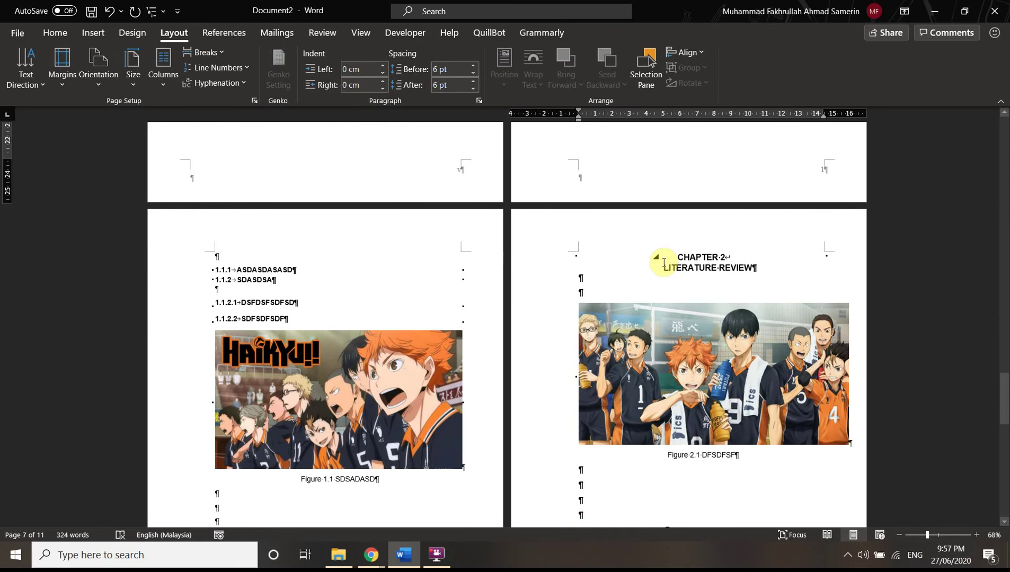
scroll(664, 262, down, 10)
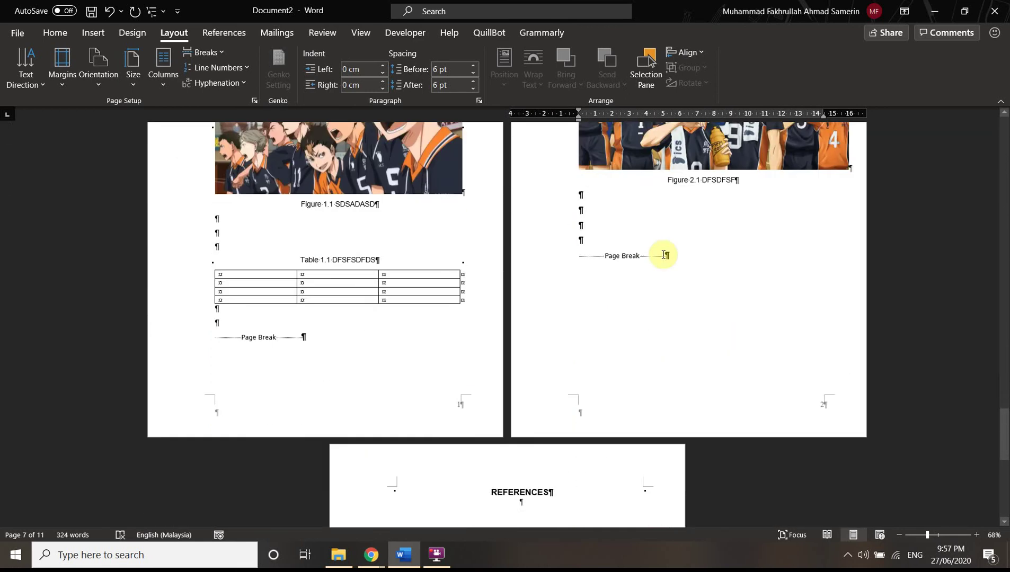
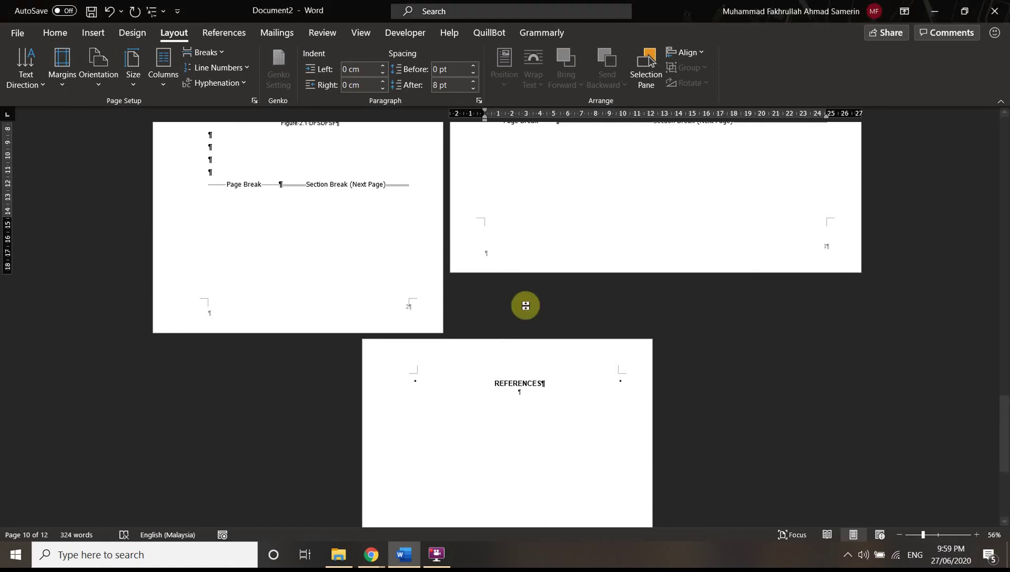
Insert a page break before the REFERENCES heading to create a blank page ahead of it
scroll(526, 390, up, 5)
scroll(472, 523, down, 3)
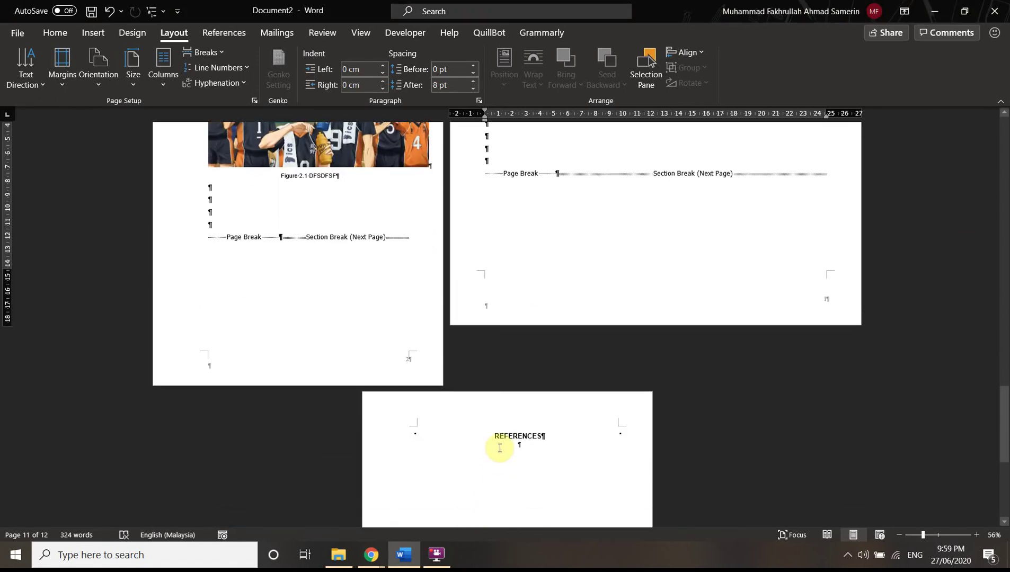
click(499, 432)
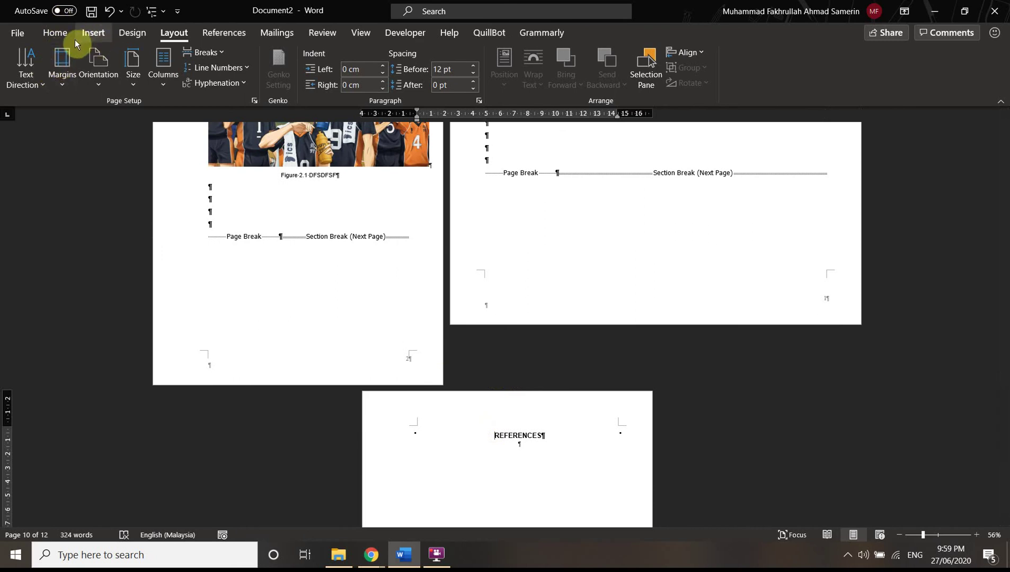
click(92, 34)
click(40, 82)
scroll(668, 395, down, 5)
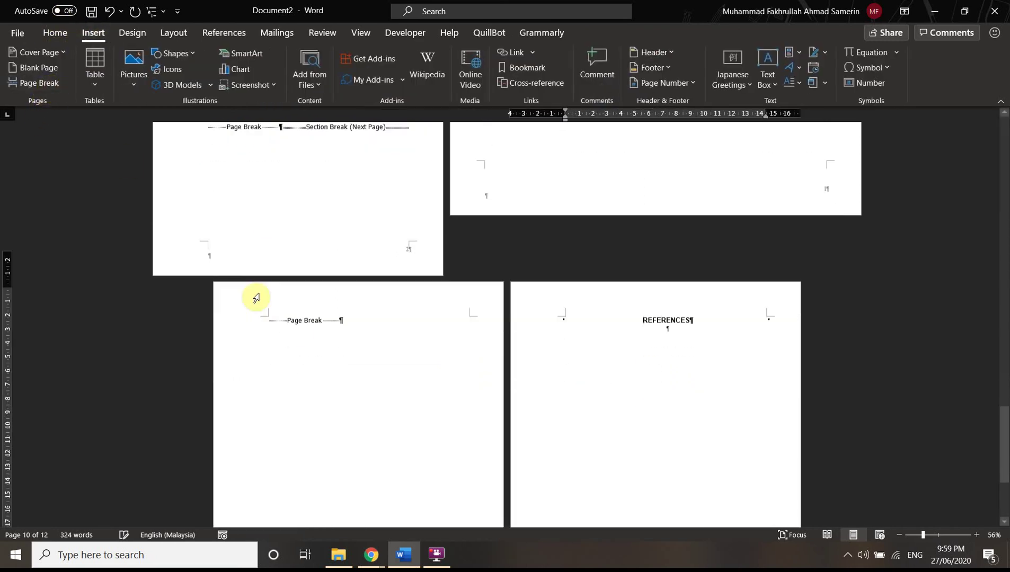
Add empty paragraphs and a two-line string of filler capitals starting with "ASDHKADHASKJDH" above the page break on the new page
click(268, 290)
key(Return)
key(Return)
key(Return)
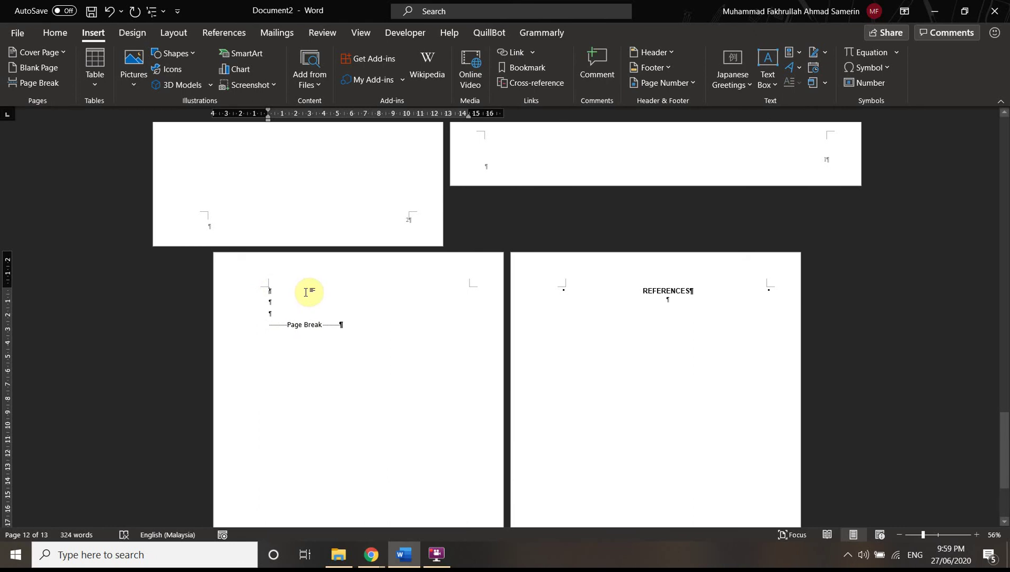
text(ASDH)
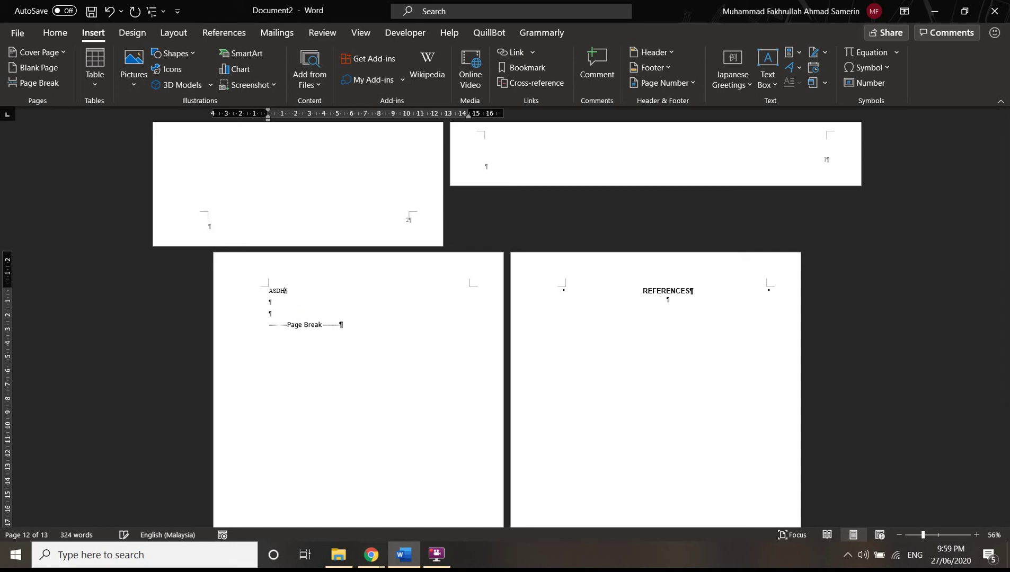
text(KADHASKJDHASKJDHASKDJHASKDJHASKJDHKJASDSAJ)
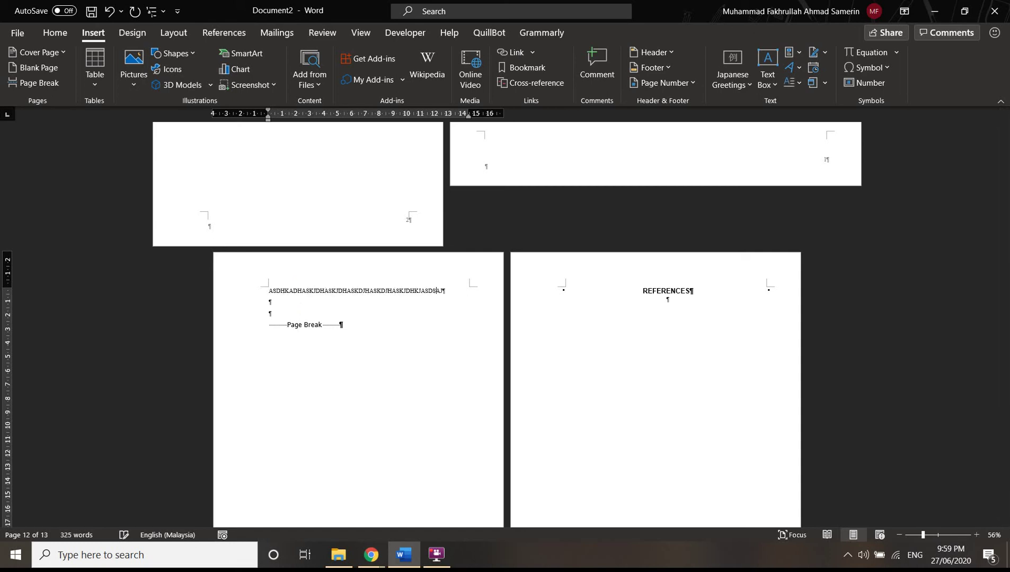
text(KDHASKJDHASKJDHASKJDHASKJDHASDJKASHDJKASHDSJKDBHASKD)
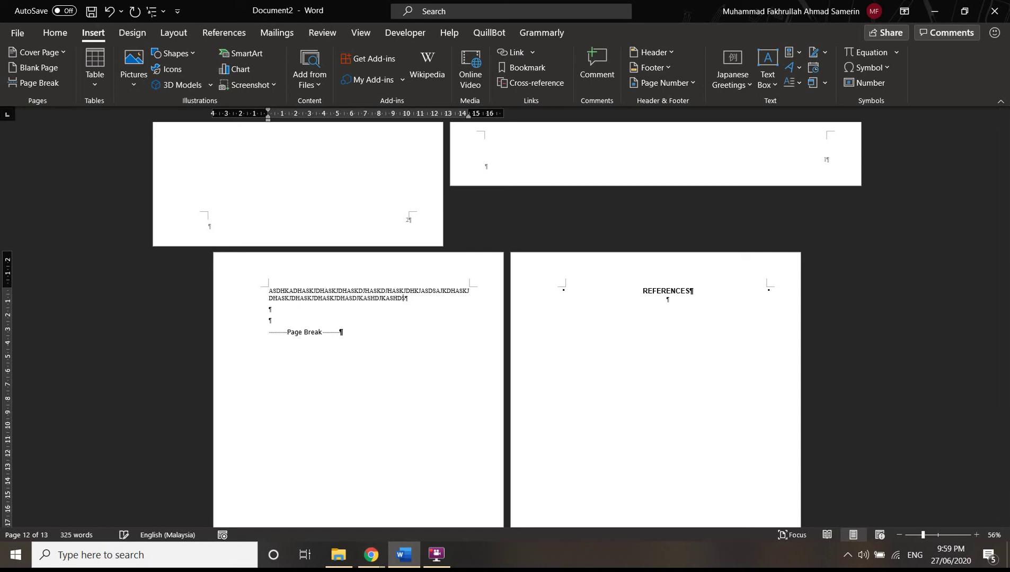
key(Return)
key(Return)
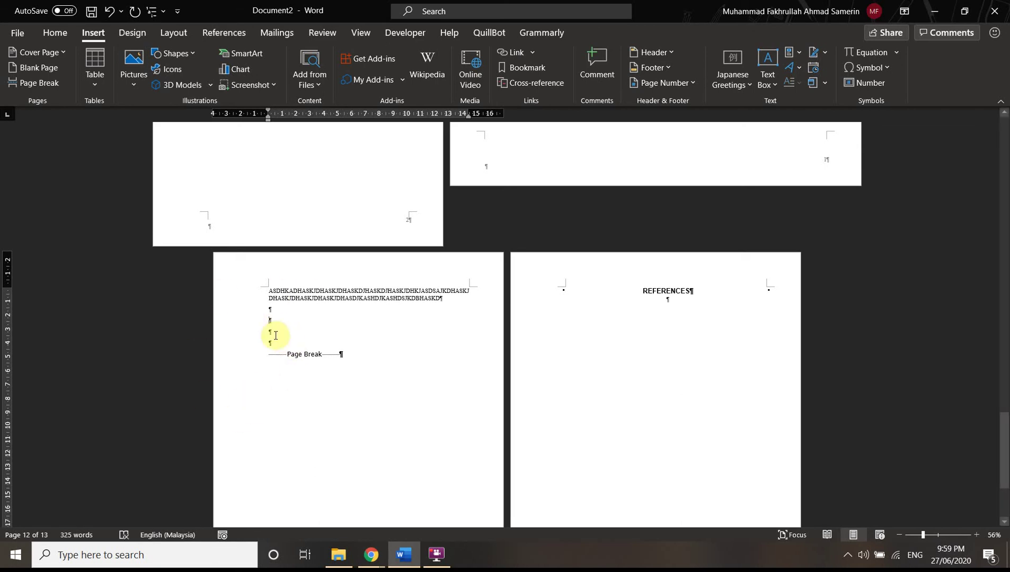
Add sample sections 2.1 Research Background, 2.2 Motivation and 2.3 Problem Statement below the filler text, and delete the surplus empty paragraphs before the page break
text(2.1	Research Background On the Insert tab, the galleries include items that are designed to coordinate with the overall look of your document. You can use these galleries to insert tables, headers, footers, lists, cover pages, and other document building blocks. When you create pictures, charts, or diagrams, they also coordinate with your current document look. You can easily change the formatting of selected. Both the Themes gallery and the Quick Styles gallery provide reset commands so that you can always restore the look of your document to the original contained in your current template. 2.2	Motivation Themes and styles also help keep your document coordinated. When you click Design and choose a new Theme, the pictures, charts, and SmartArt graphics change to match your new theme. When you apply styles, your headings change to match the new theme. Themes and styles also help keep your document coordinated. When you click Design and choose a new Theme, the pictures, charts, and SmartArt graphics change to match your new theme. When you apply styles, your headings change to match the new theme. 2.3	Problem Statement Video provides a powerful way to help you prove your point. When you click Online Video, you can paste in the embed code for the video you want to add. You can also type a keyword to search online for the video that best fits your document as shown in Table 1.1. To make your document look professionally produced, Word provides header, footer, cover page, and text box designs that complement each other. For example, you can add a matching cover page, header, and sidebar. Click Insert and then choose the elements you want from the different galleries.)
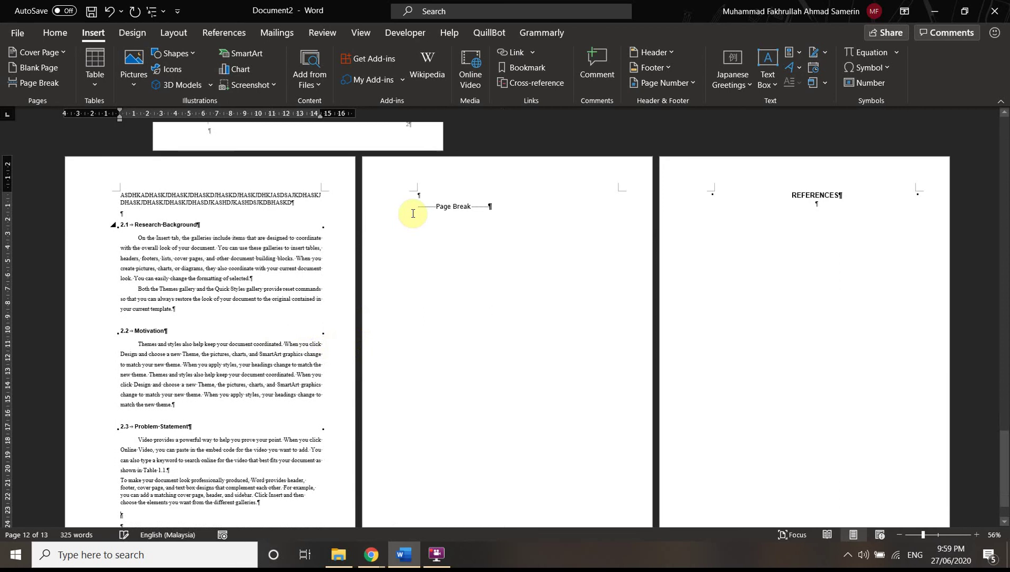
click(416, 213)
key(BackSpace)
key(BackSpace)
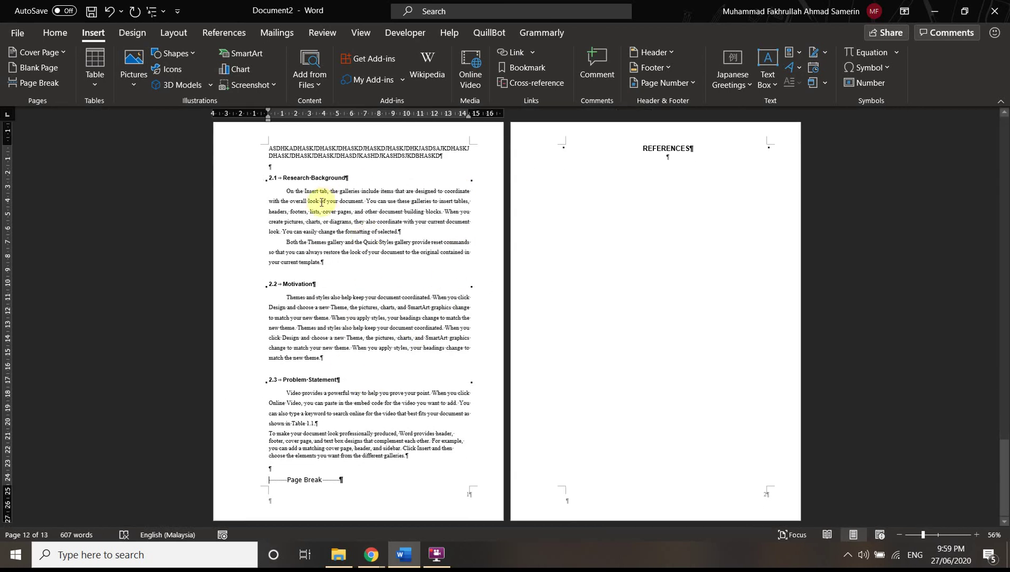
Insert a Continuous section break between the filler text and the 2.1 Research Background heading
scroll(321, 202, up, 1)
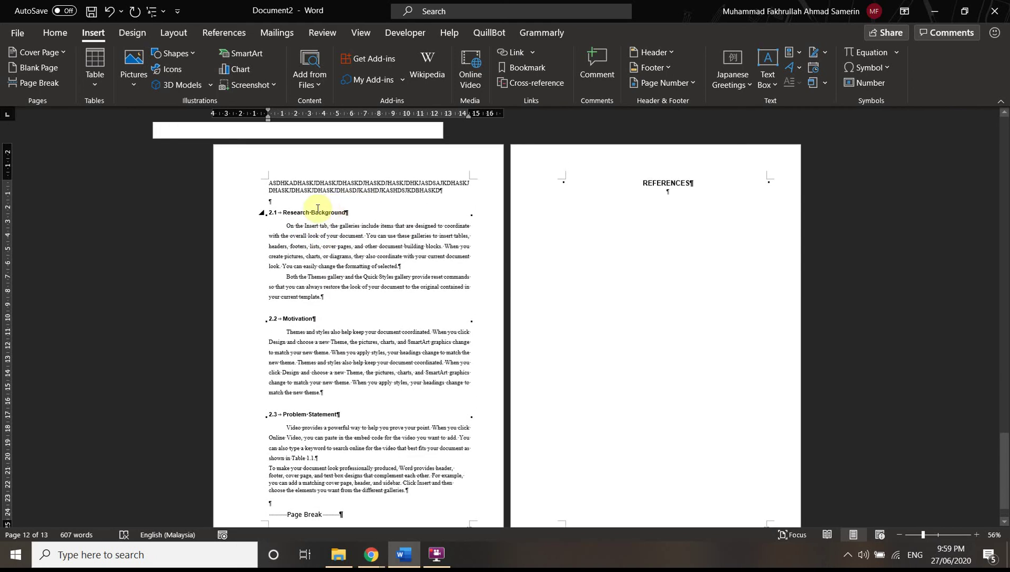
mouse_move(269, 187)
mouse_down()
mouse_move(295, 174)
mouse_move(462, 200)
mouse_move(455, 185)
mouse_move(473, 193)
mouse_move(334, 180)
mouse_move(462, 209)
mouse_move(264, 233)
mouse_move(283, 201)
mouse_up()
click(283, 200)
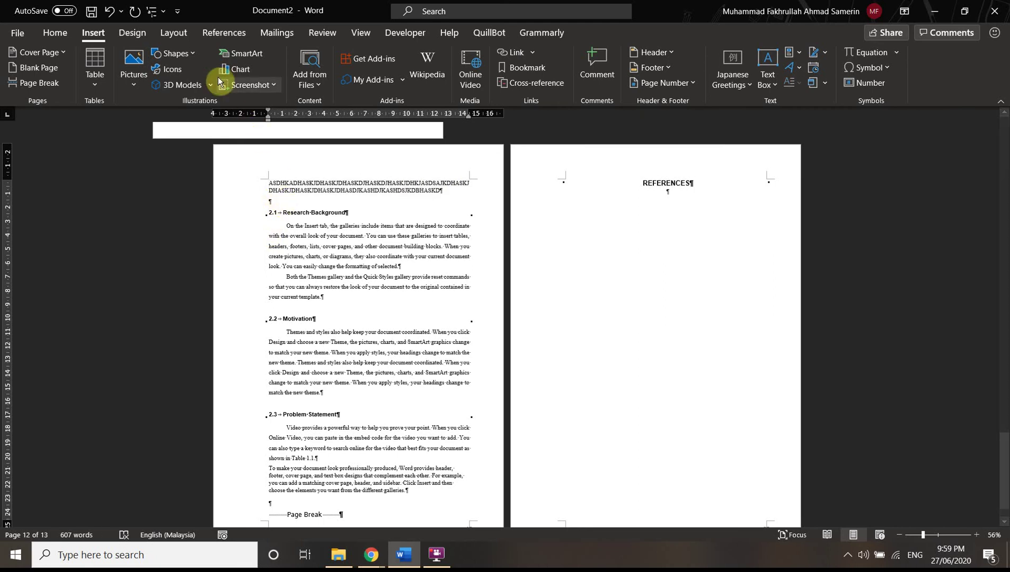
click(174, 32)
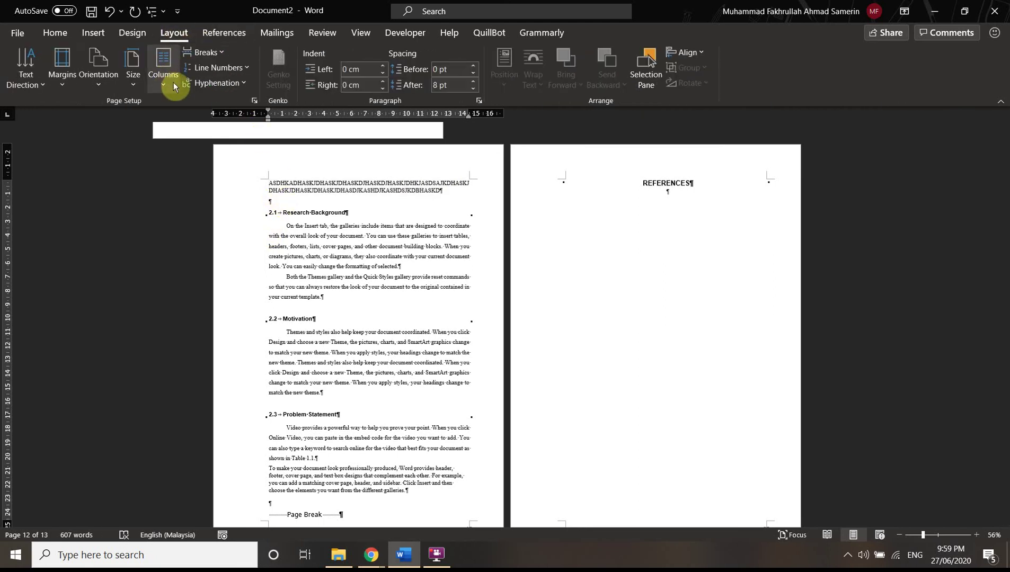
click(218, 56)
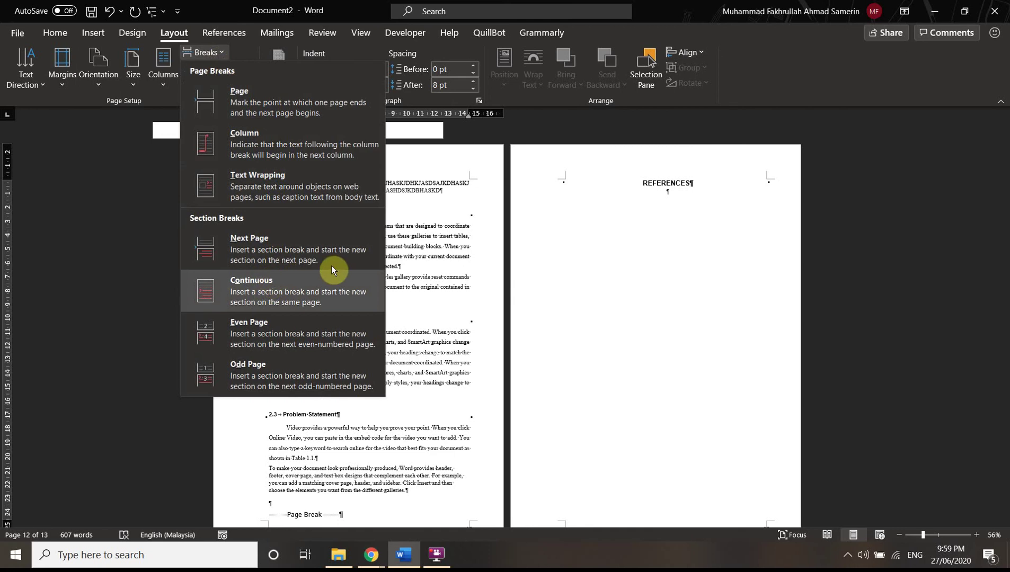
click(274, 286)
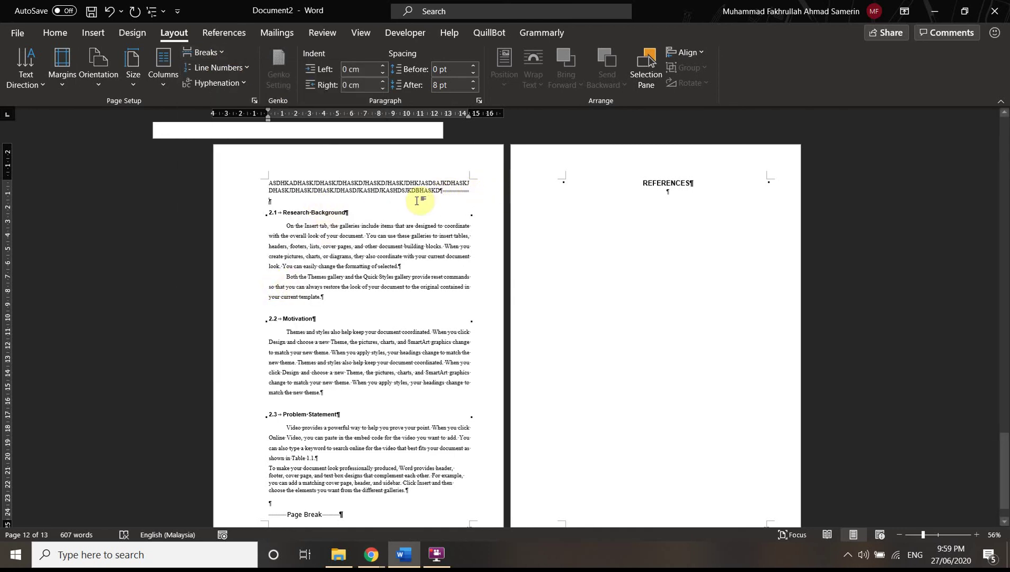
Lay out the text from the 2.1 Research Background heading to the last paragraph of 2.3 Problem Statement in two columns
drag(283, 213, 442, 555)
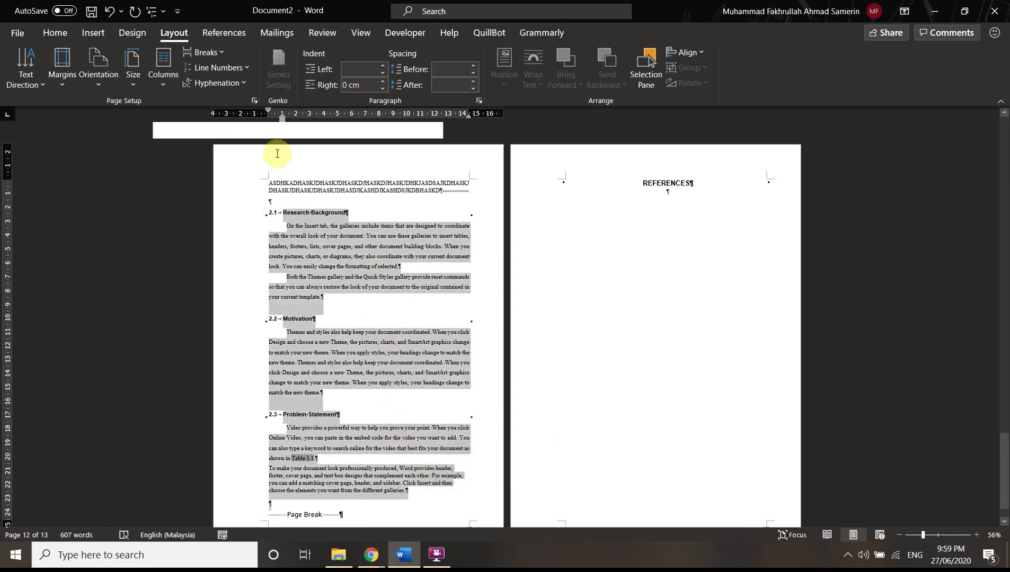
click(164, 75)
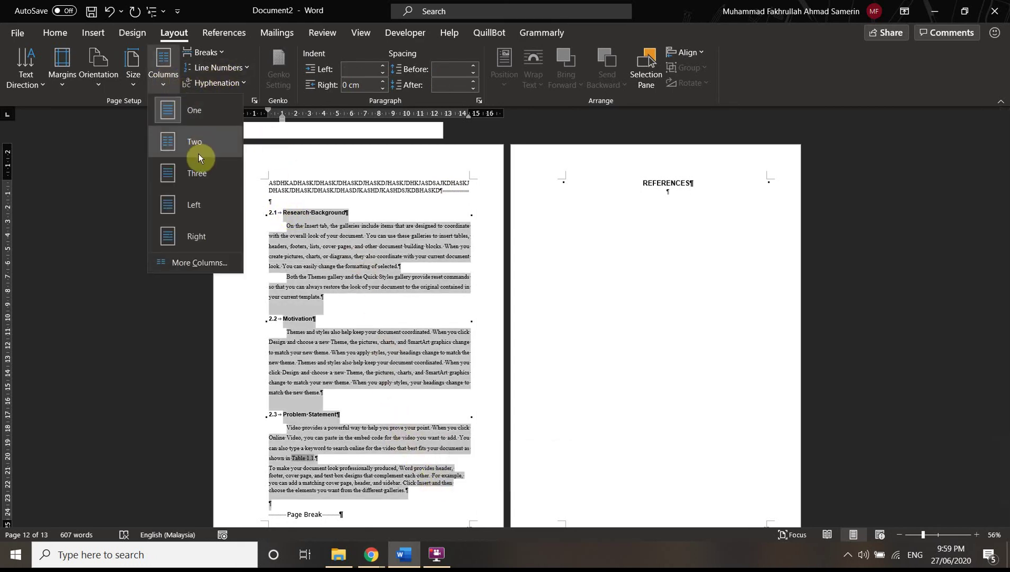
click(198, 154)
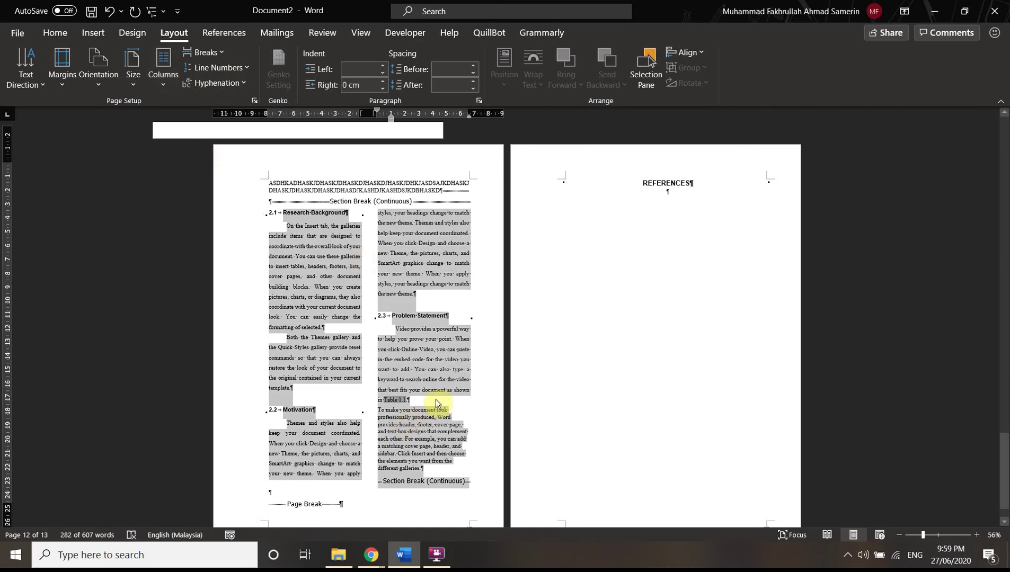
scroll(437, 399, down, 1)
click(486, 427)
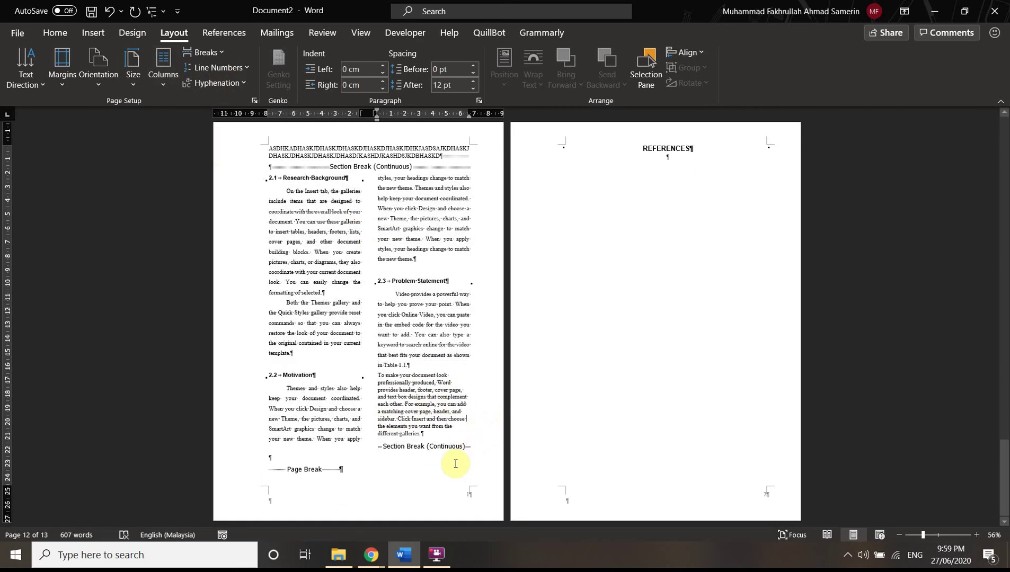
Add two lines of filler capitals starting with "XFASDFASDKASHDKASJHDKASJHD" in the empty paragraph between the two-column text and the page break
click(385, 447)
click(294, 459)
text(XFASDFASDKASHDKASJHDKASJHDASJKHDA)
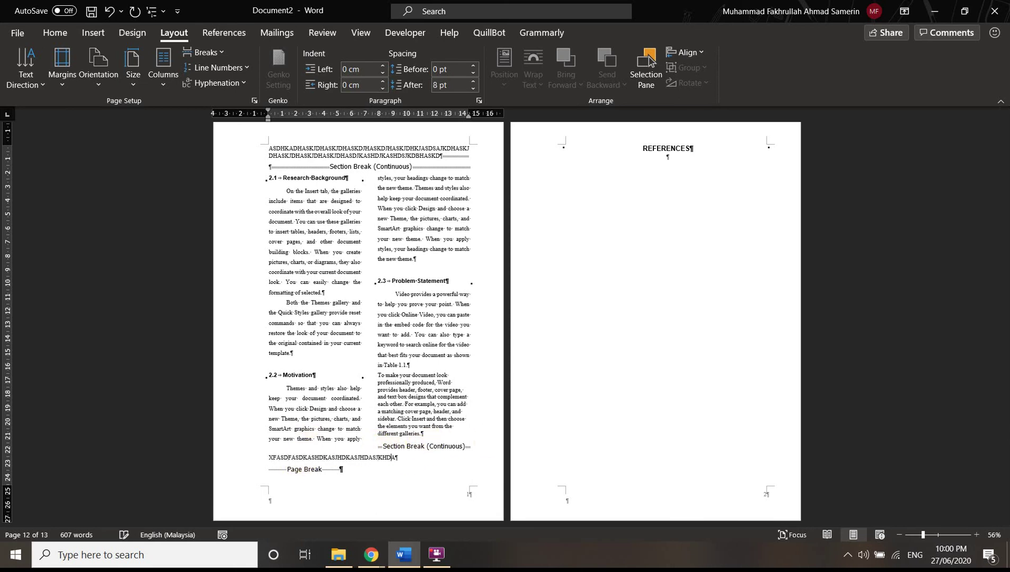
text(SKJDHASJKDHASDJKHASDKJASHDKJASHDKASJHDJKASDH)
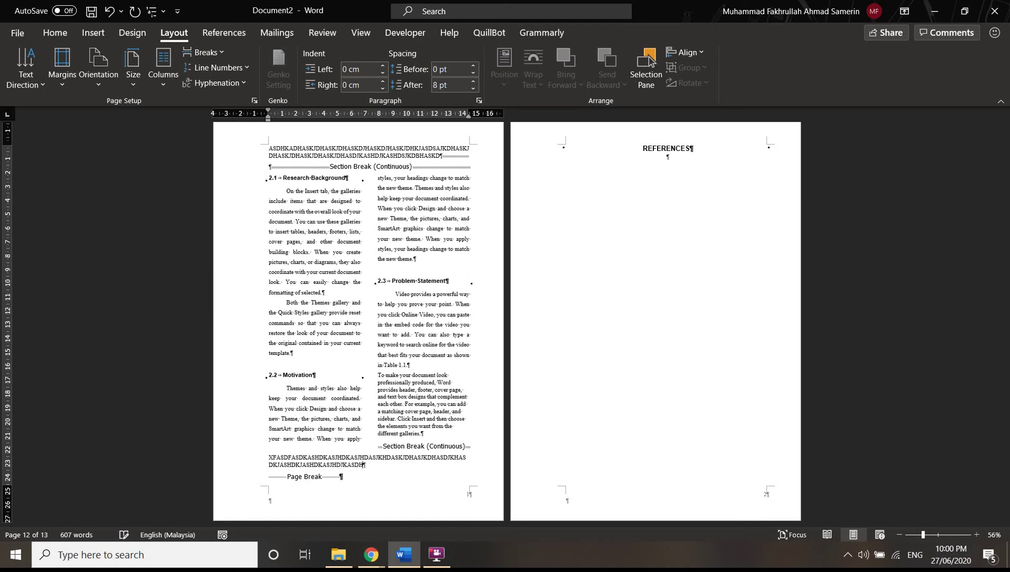
text(ASJKDHASKJDHASKDHASDKASHDJK)
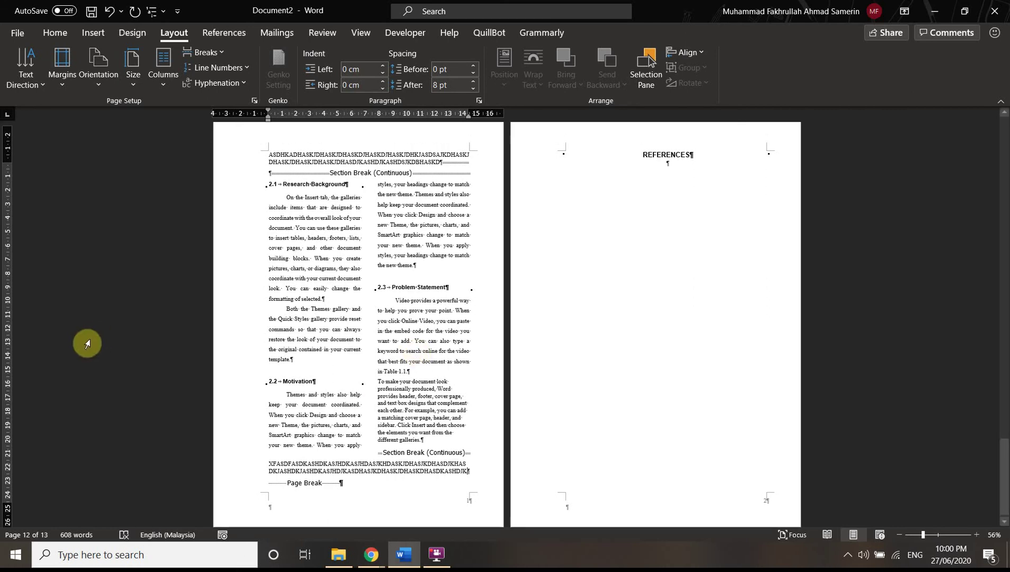
Look back through the pages from the two-column section and REFERENCES page to the CHAPTER 1 INTRODUCTION page
scroll(428, 354, up, 2)
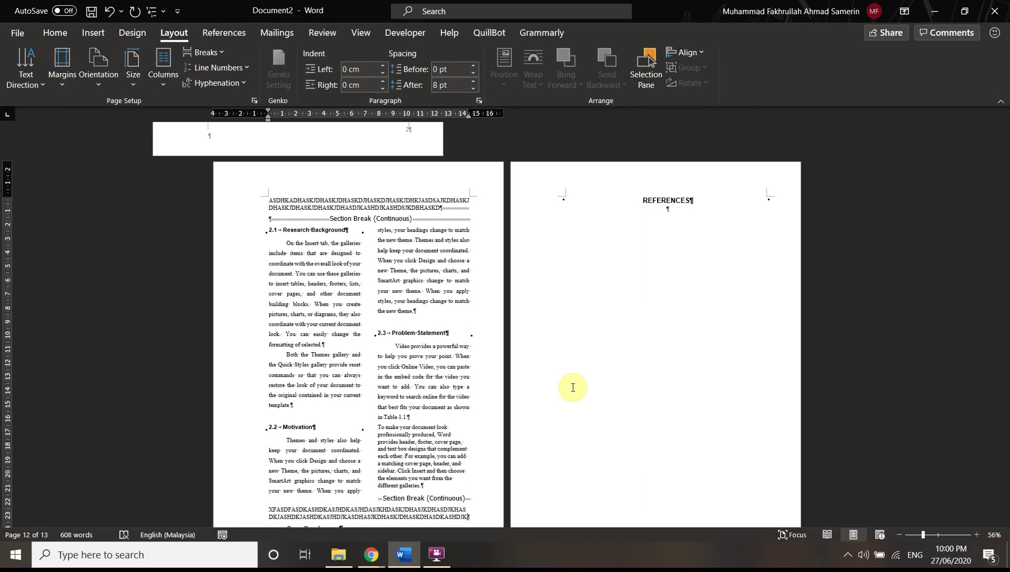
scroll(572, 387, up, 1)
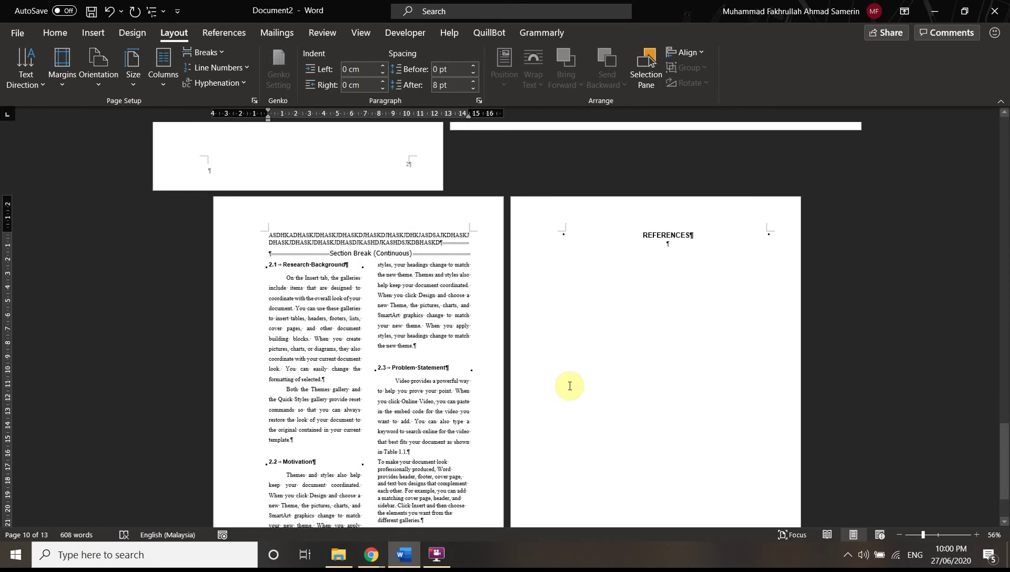
scroll(546, 372, up, 1)
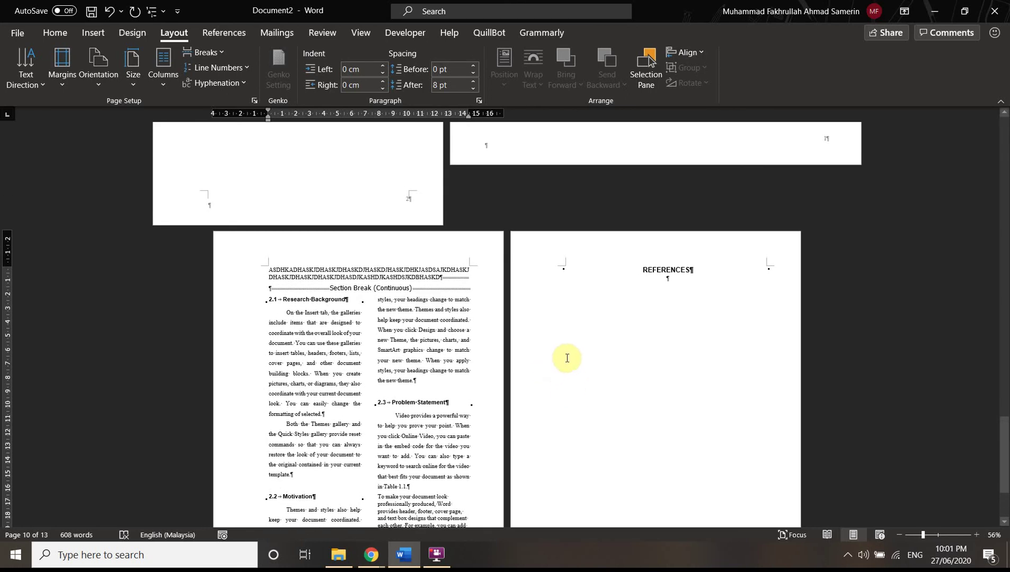
scroll(562, 331, up, 2)
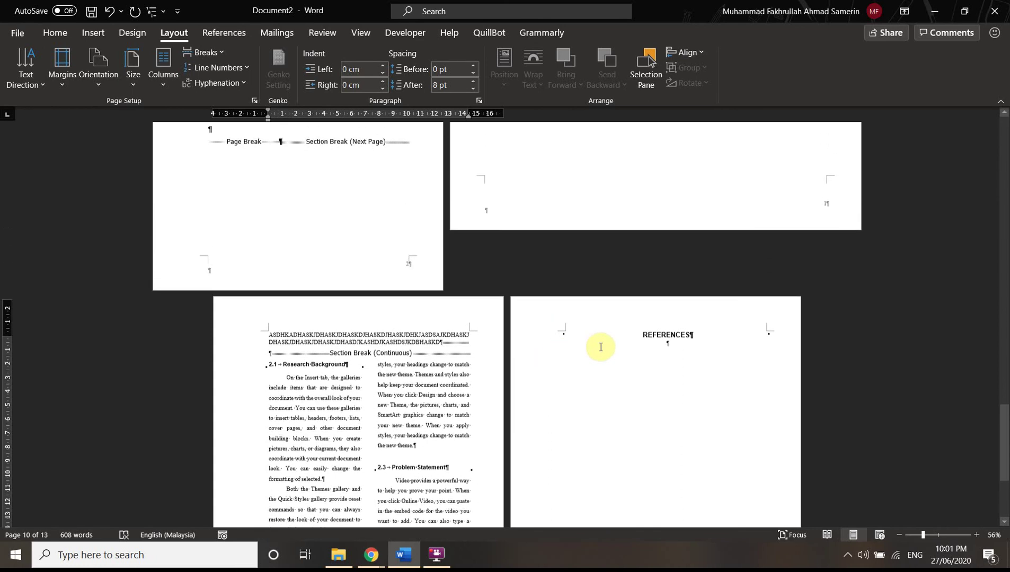
click(601, 347)
scroll(633, 386, up, 2)
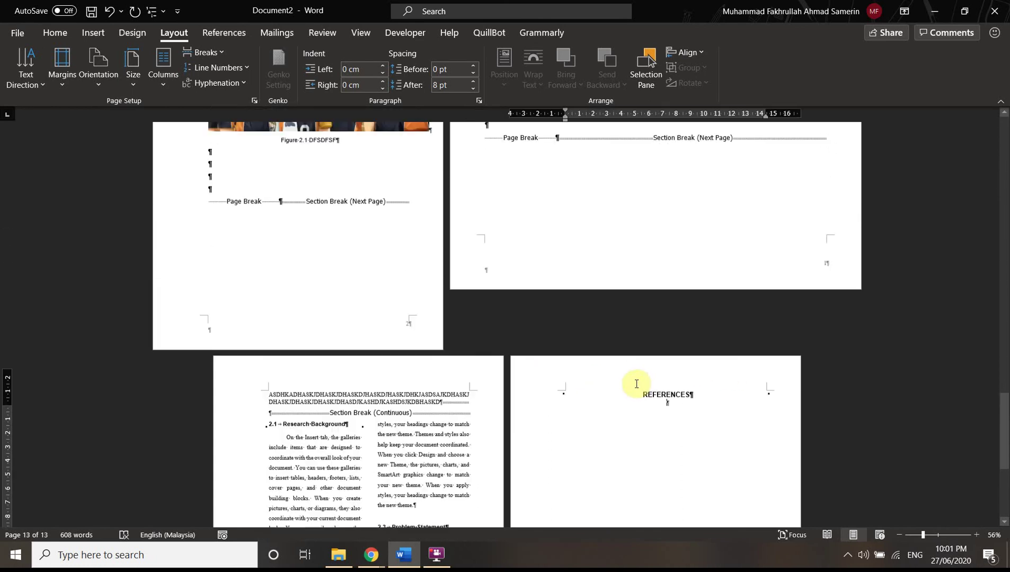
scroll(626, 371, up, 15)
scroll(494, 362, up, 2)
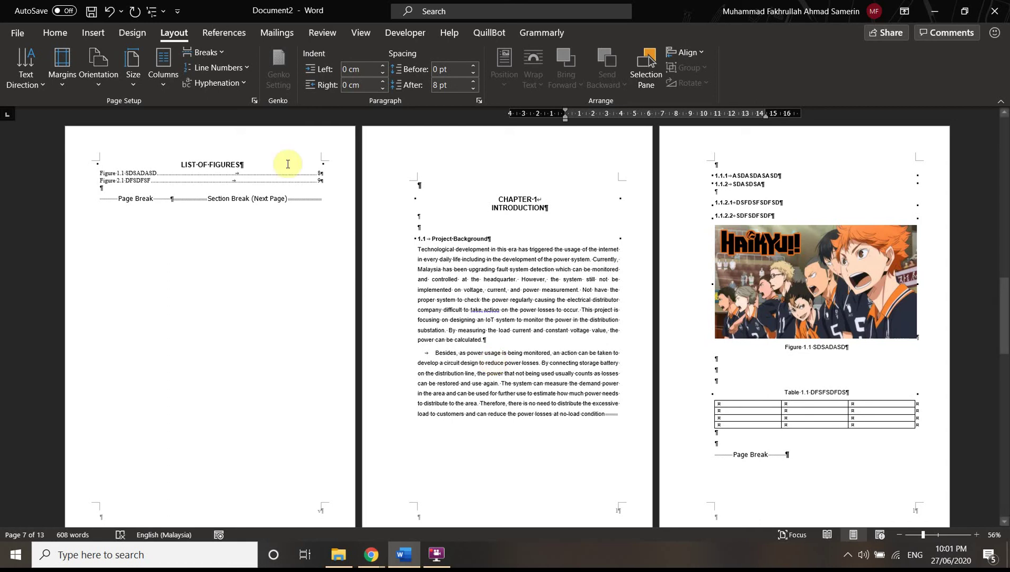
click(56, 33)
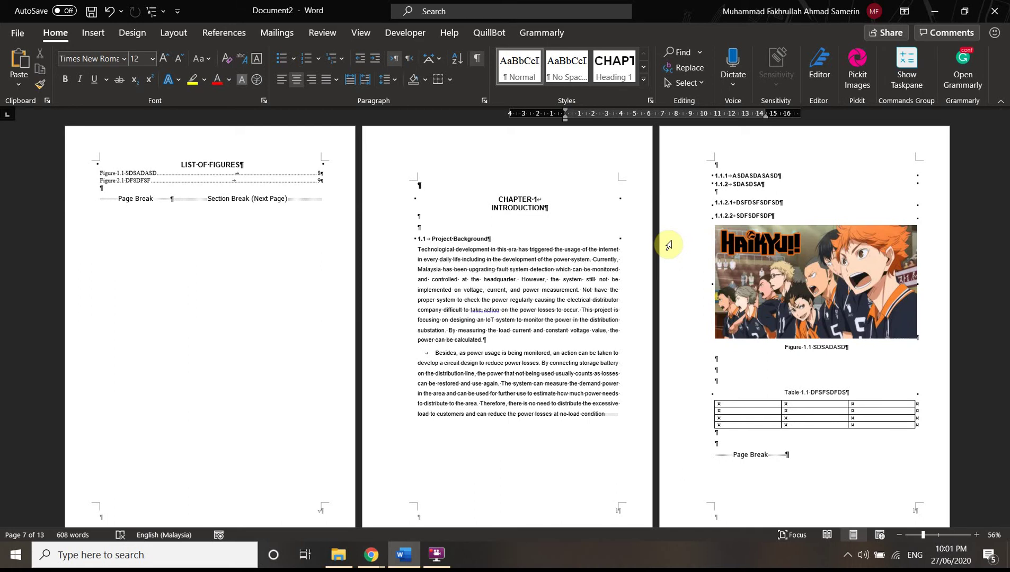
Place the cursor at the end of the first paragraph under 1.1 Project Background and set the citation style to APA
click(223, 32)
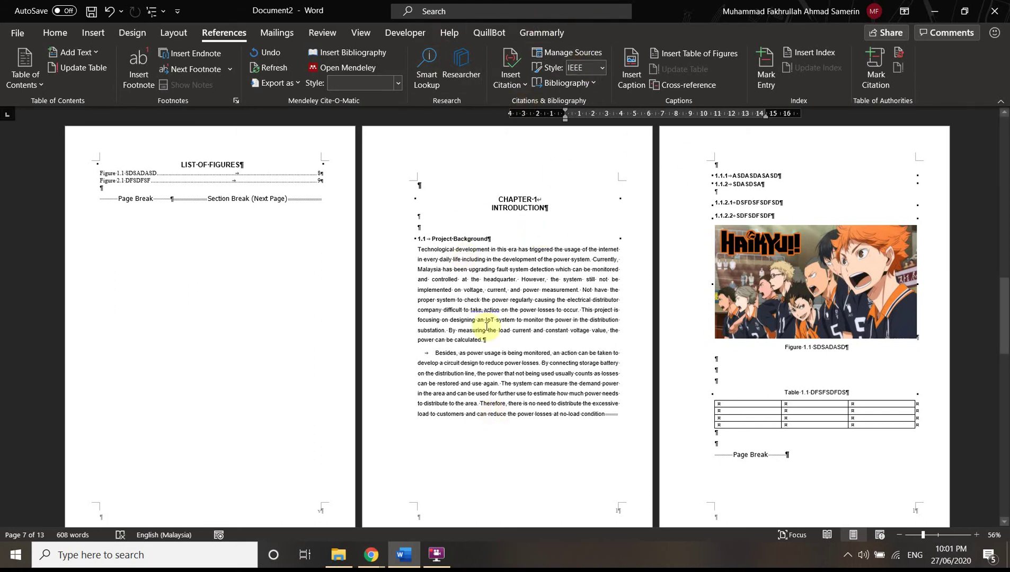
scroll(484, 317, down, 2)
drag(418, 198, 474, 287)
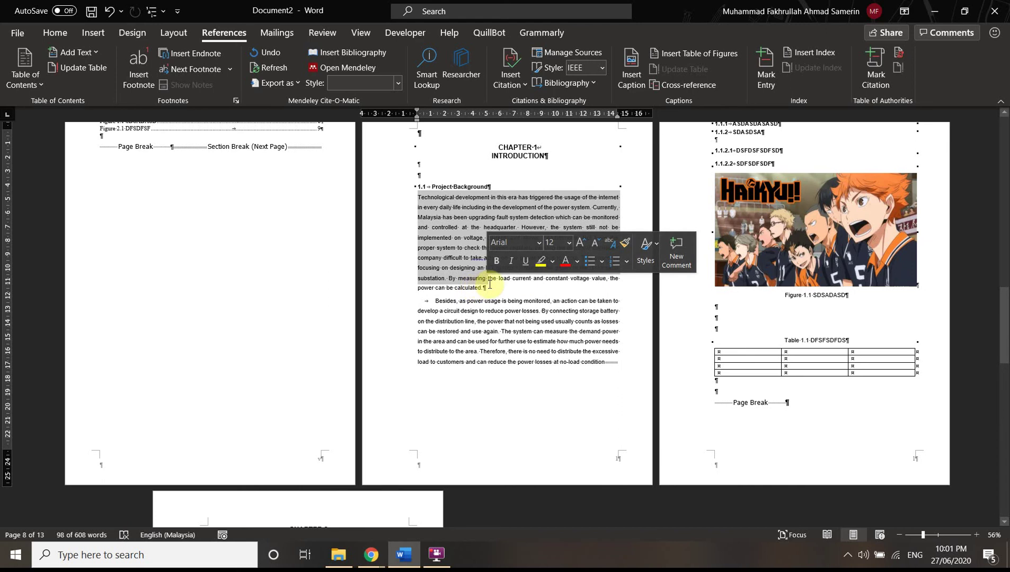
click(492, 284)
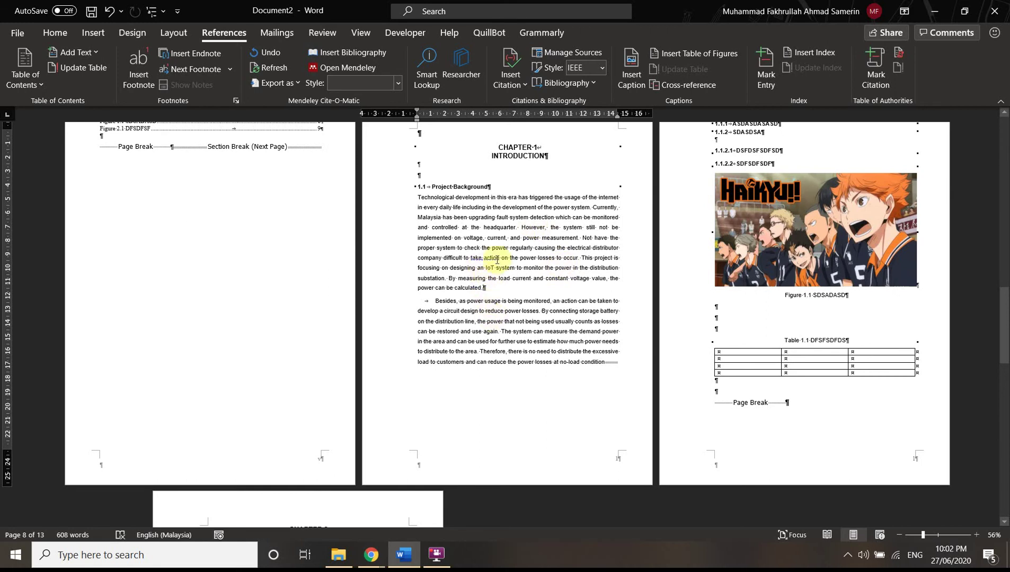
click(602, 69)
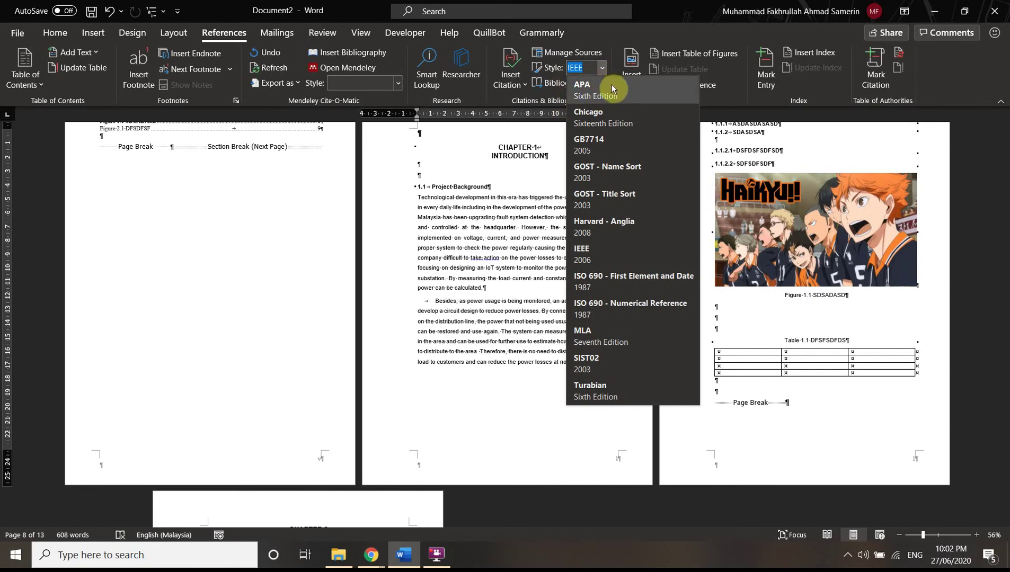
click(599, 92)
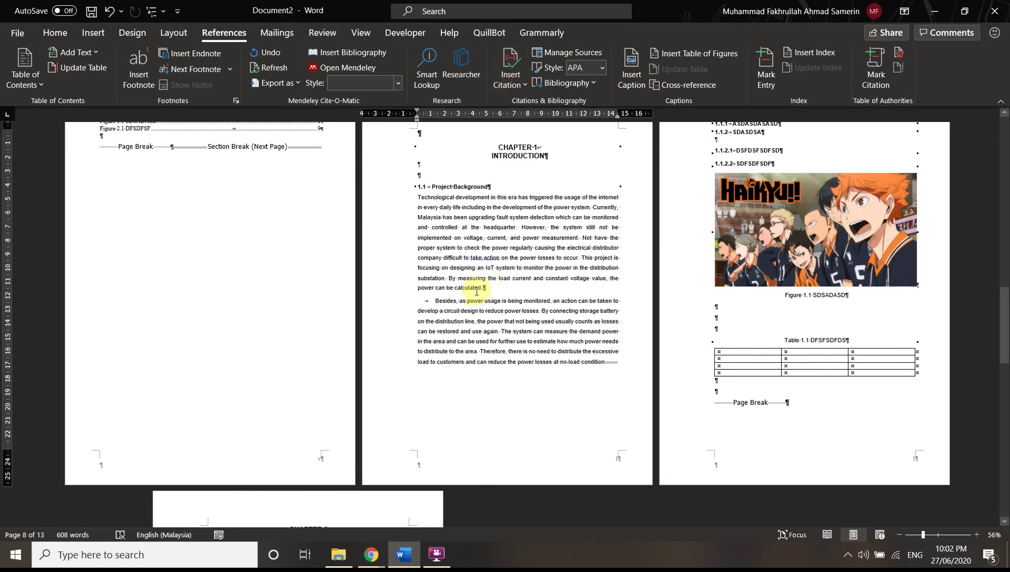
Start a new citation source for the first Project Background paragraph and set its type to Journal Article
click(507, 81)
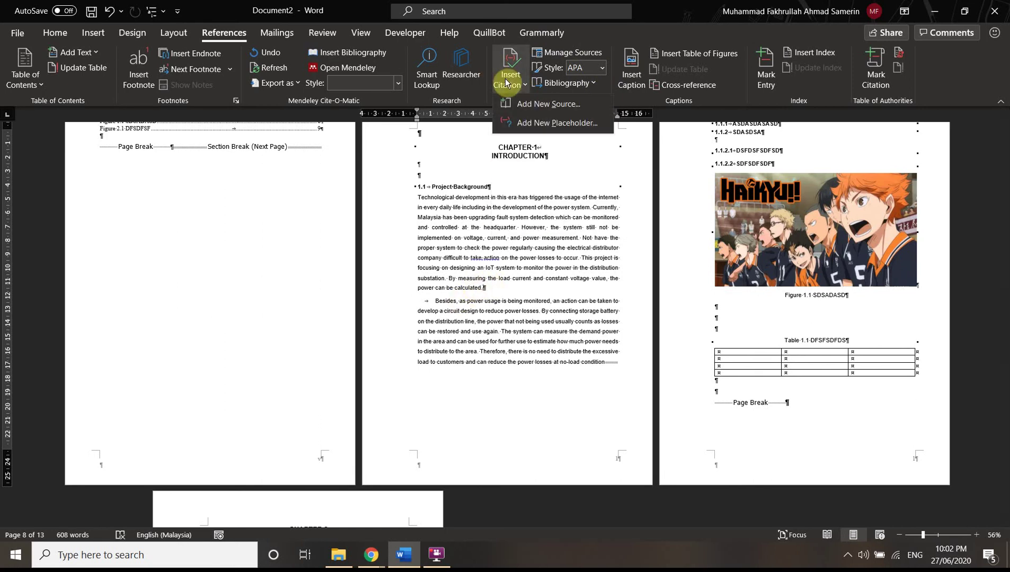
click(524, 104)
click(473, 176)
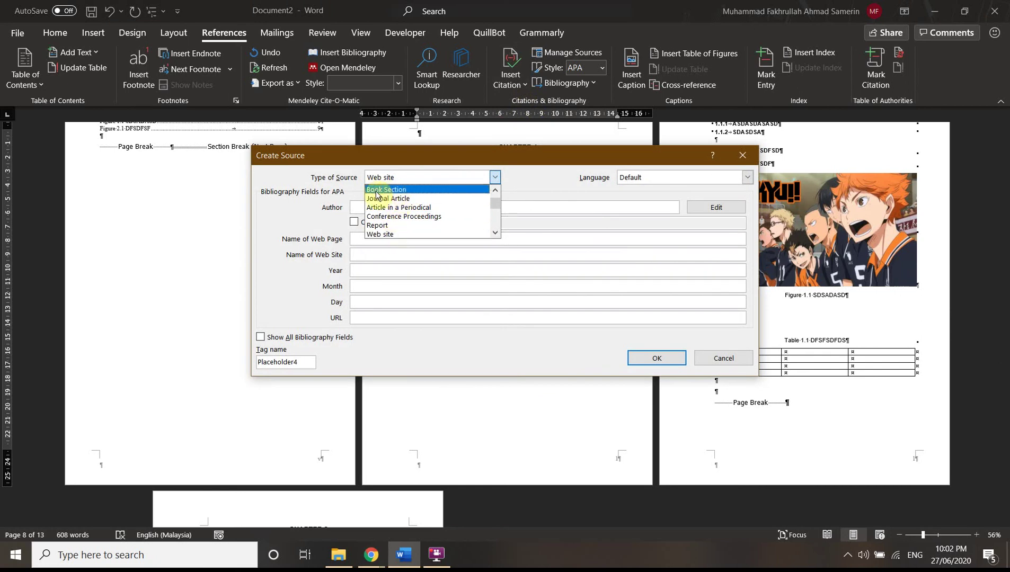
scroll(402, 201, down, 2)
scroll(399, 208, up, 2)
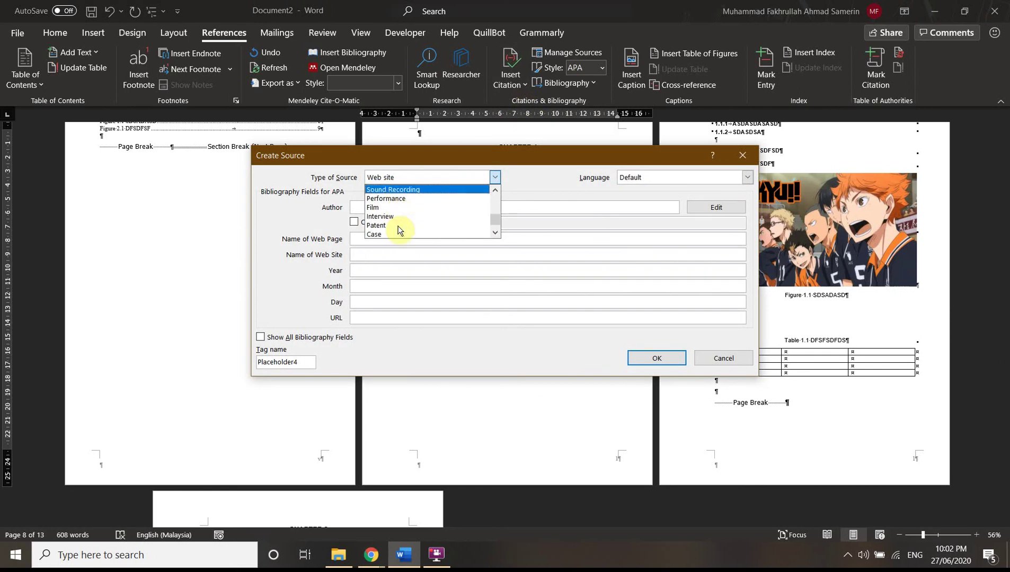
scroll(395, 214, down, 1)
scroll(395, 215, up, 2)
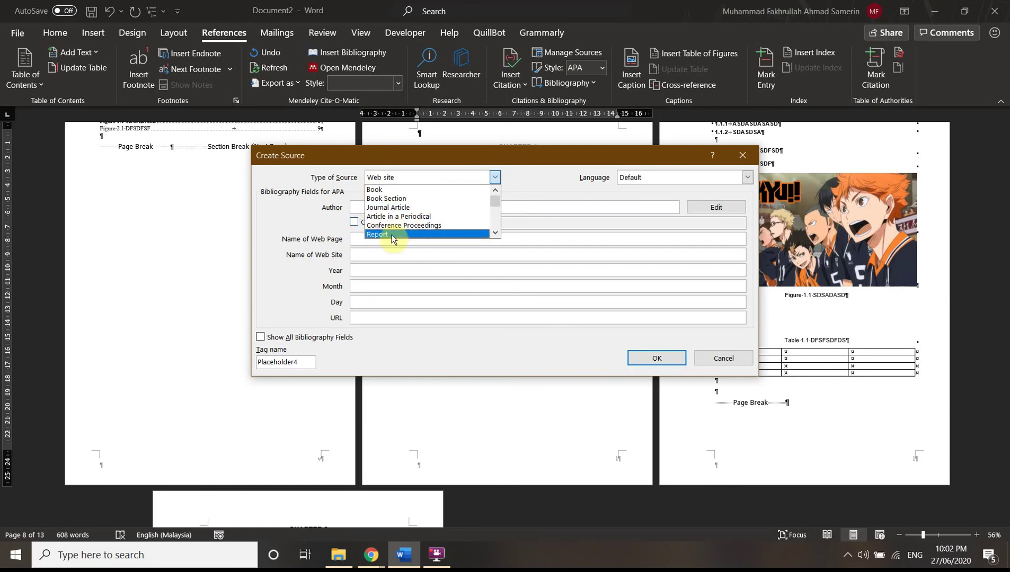
click(395, 207)
Create the source with the author's name, title "FSDFSDFDFSD SDF SD FSD", journal name "FGFDG FDGFD G" and year 2019, leaving the pages empty
click(386, 207)
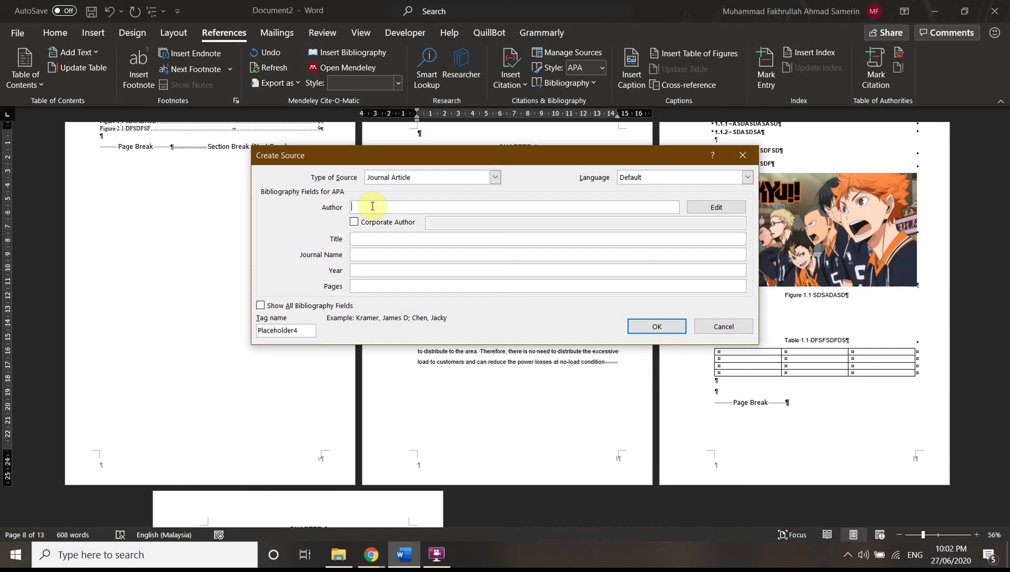
text(JAMES)
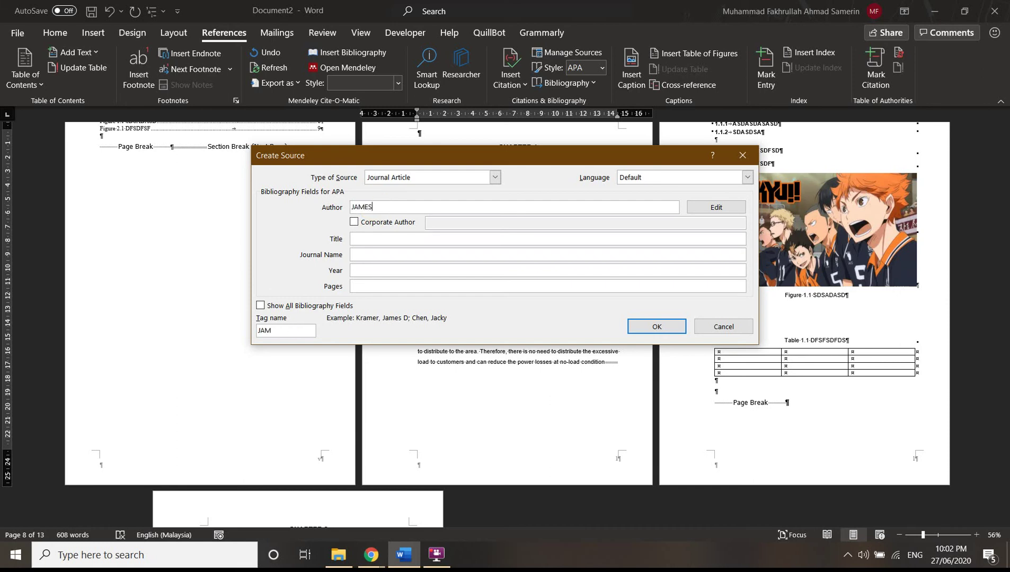
click(372, 238)
text(FSDFSDFDFSD SDF SD FSD)
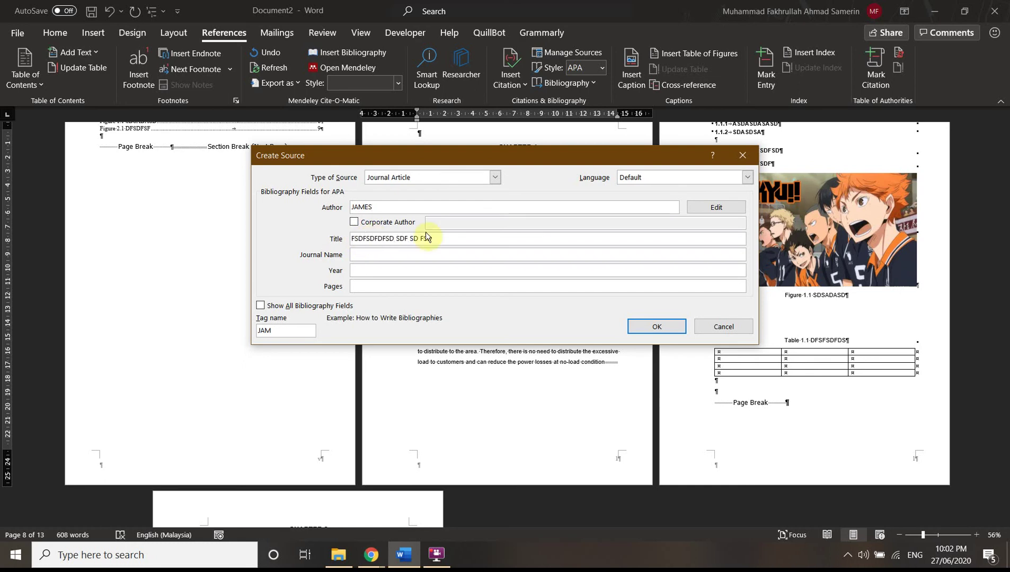
click(365, 254)
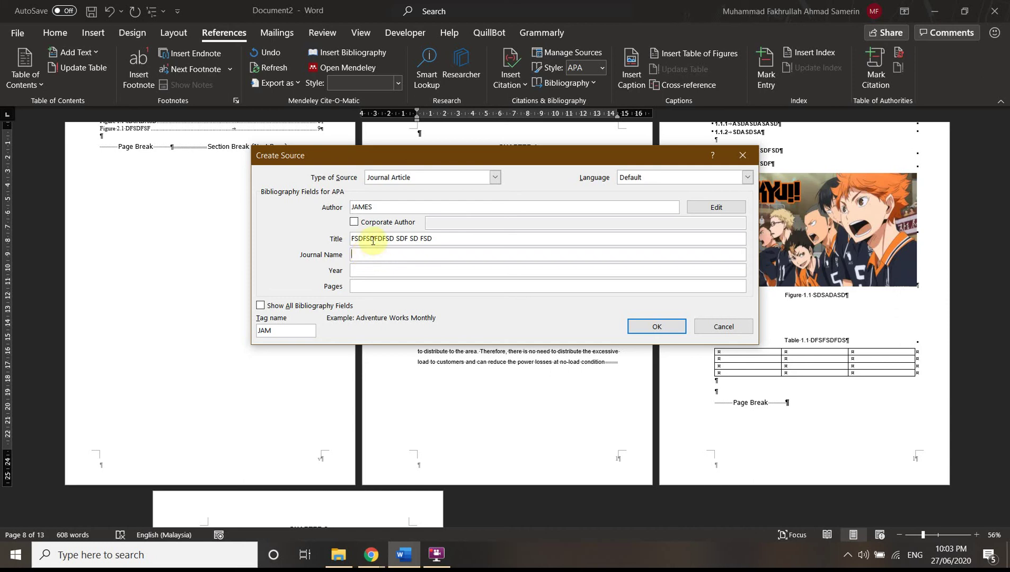
text(FGFDG FDGFD G)
click(376, 271)
text(2019)
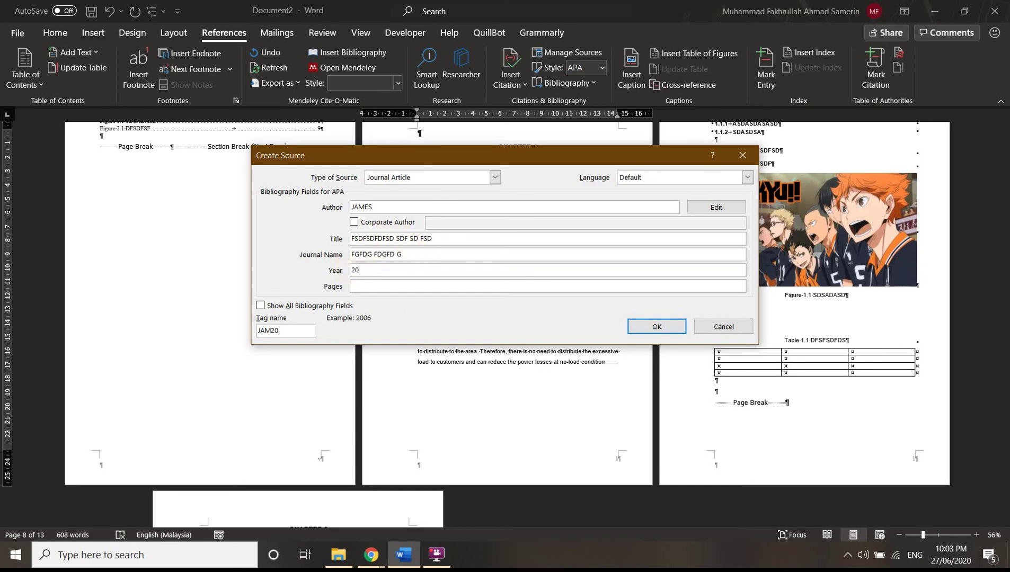
click(379, 289)
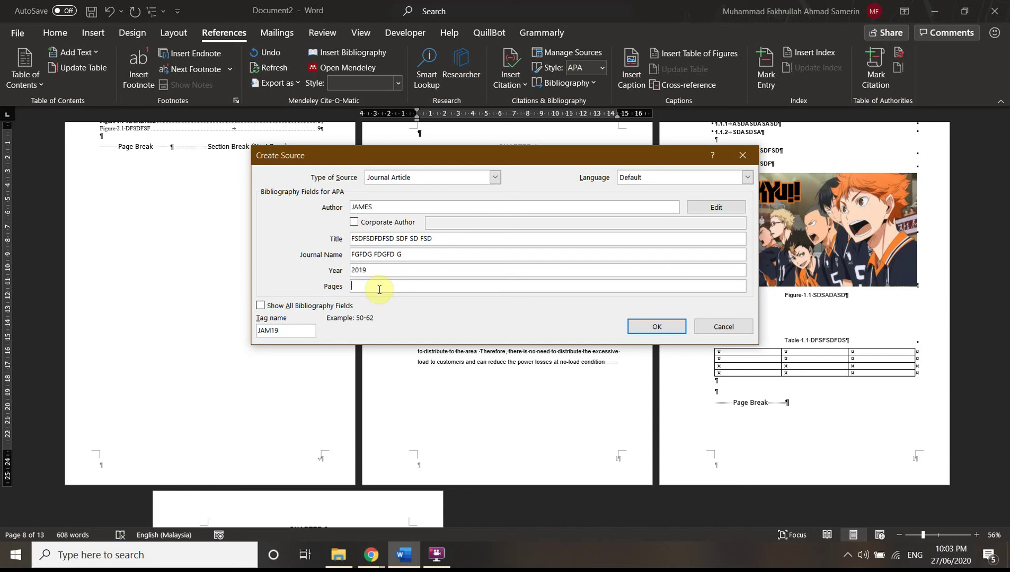
click(635, 332)
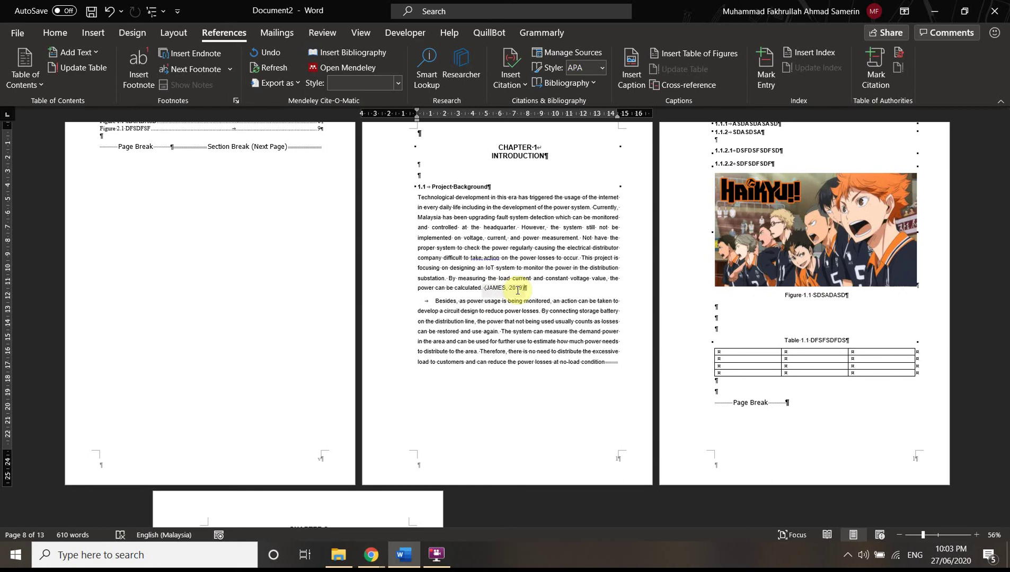
Insert a citation of the existing 2019 journal source at the end of the second Project Background paragraph
click(511, 91)
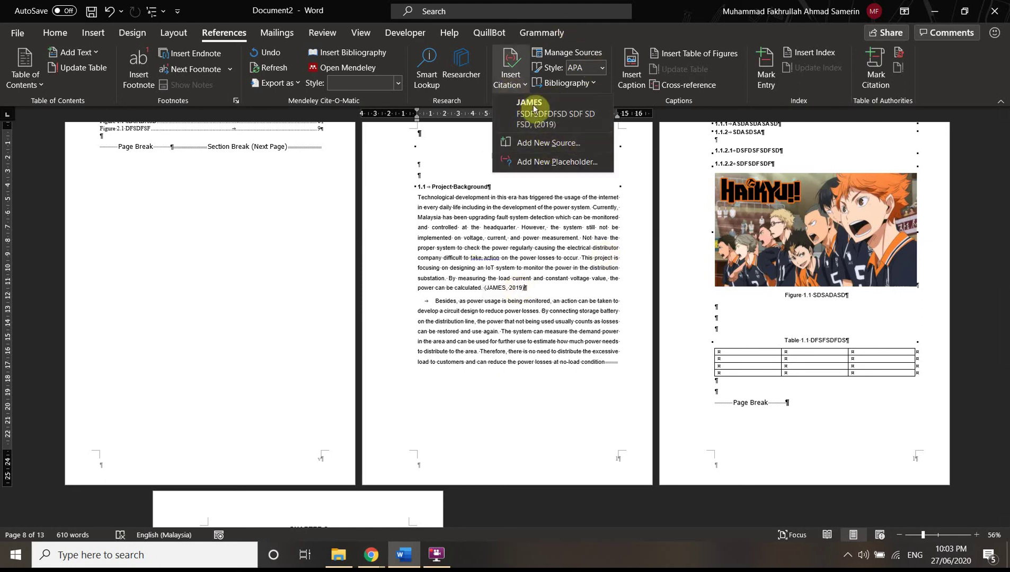
click(605, 366)
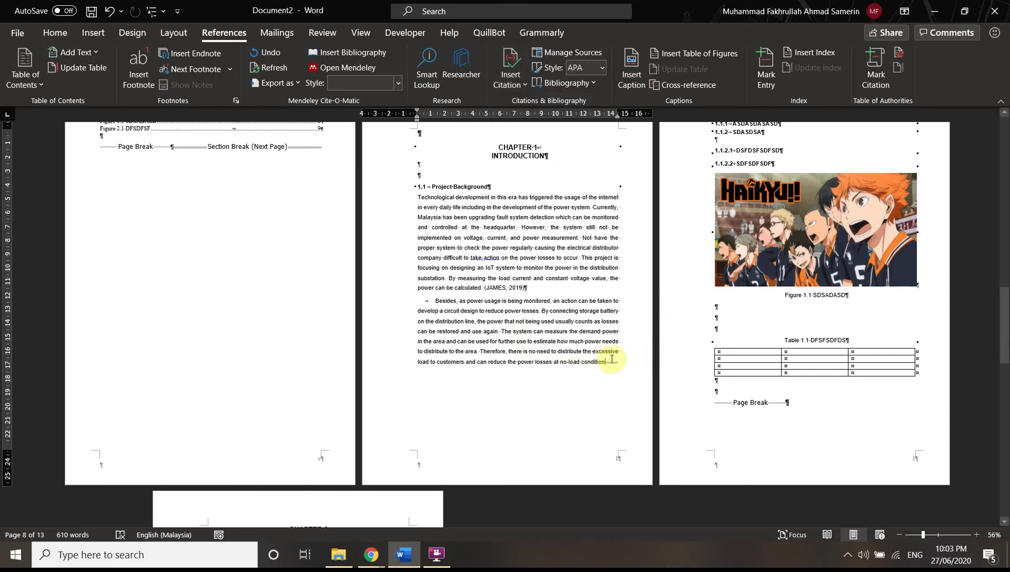
click(511, 87)
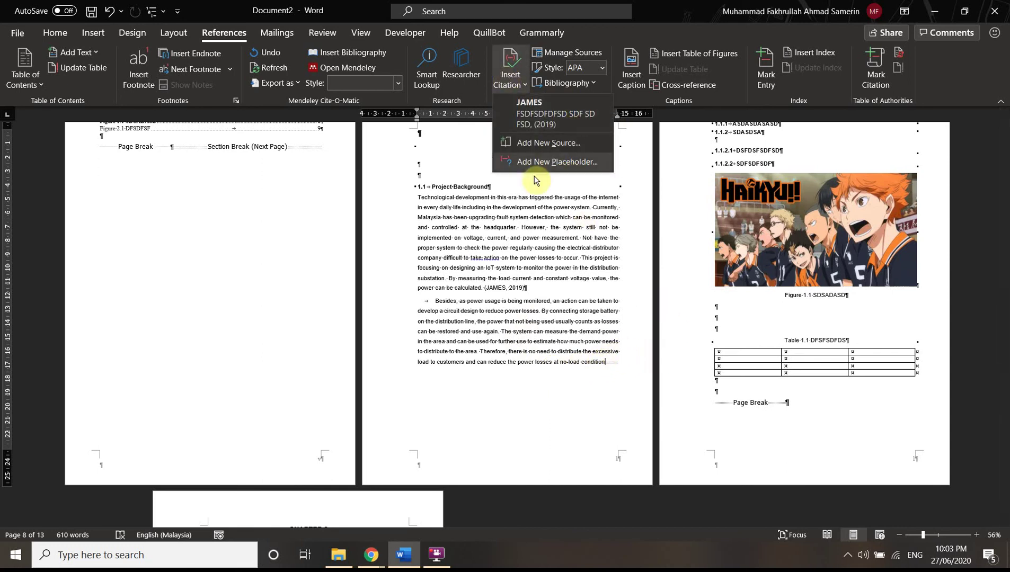
click(554, 114)
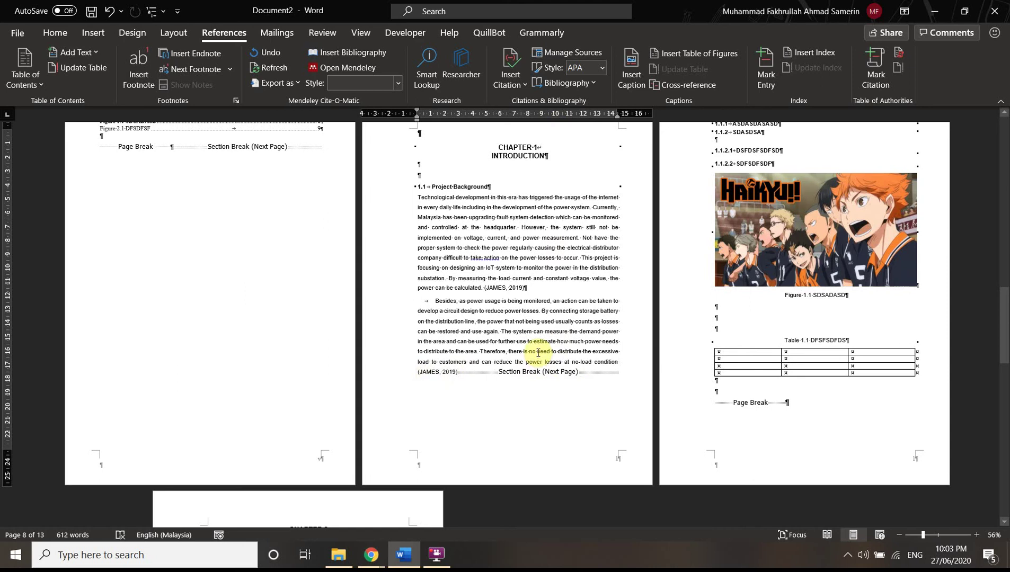
scroll(546, 323, down, 1)
scroll(555, 280, down, 2)
scroll(554, 323, down, 1)
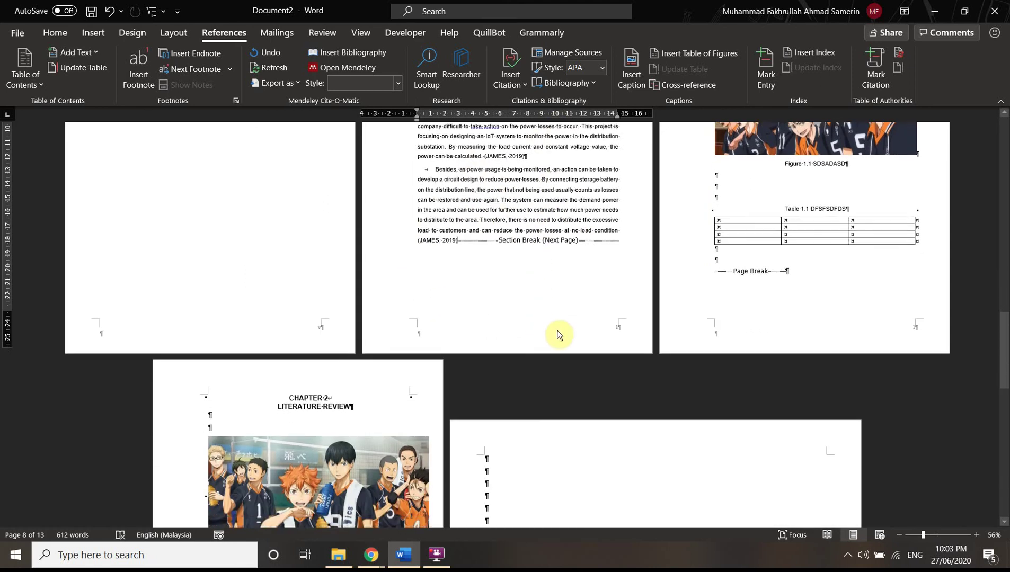
Insert a References-style bibliography on a new line below the REFERENCES heading
scroll(557, 334, down, 12)
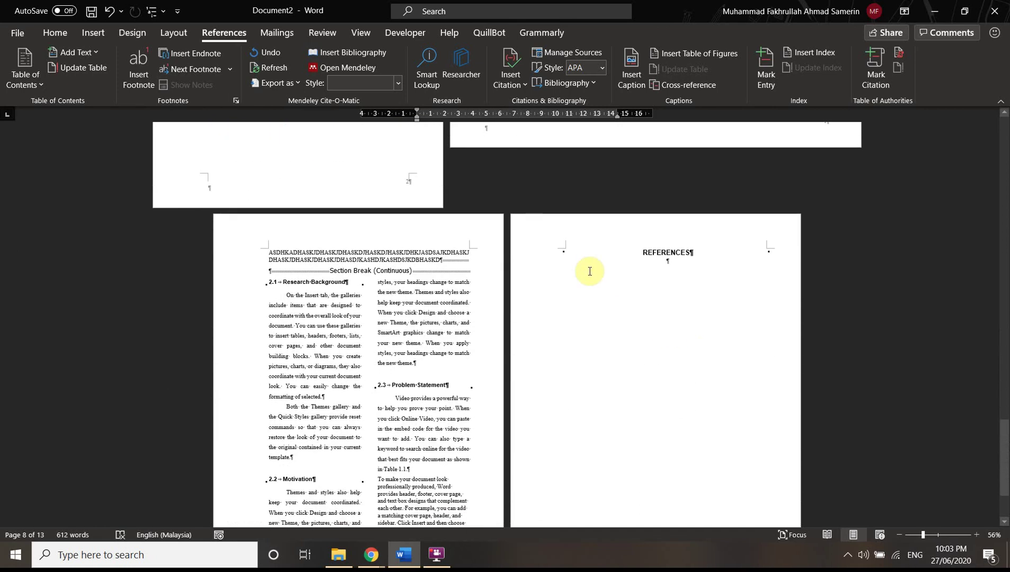
click(697, 284)
key(Return)
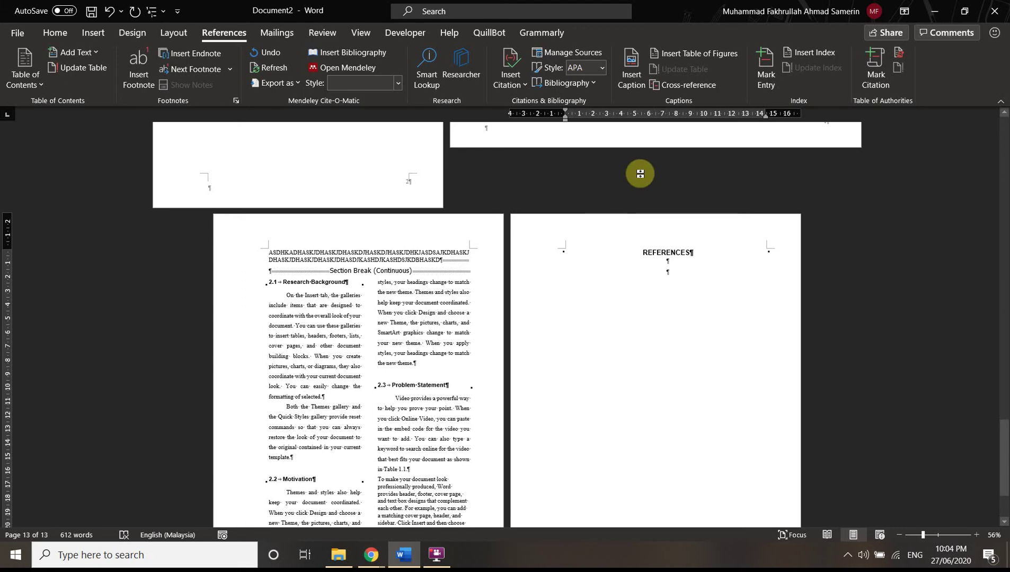
click(585, 86)
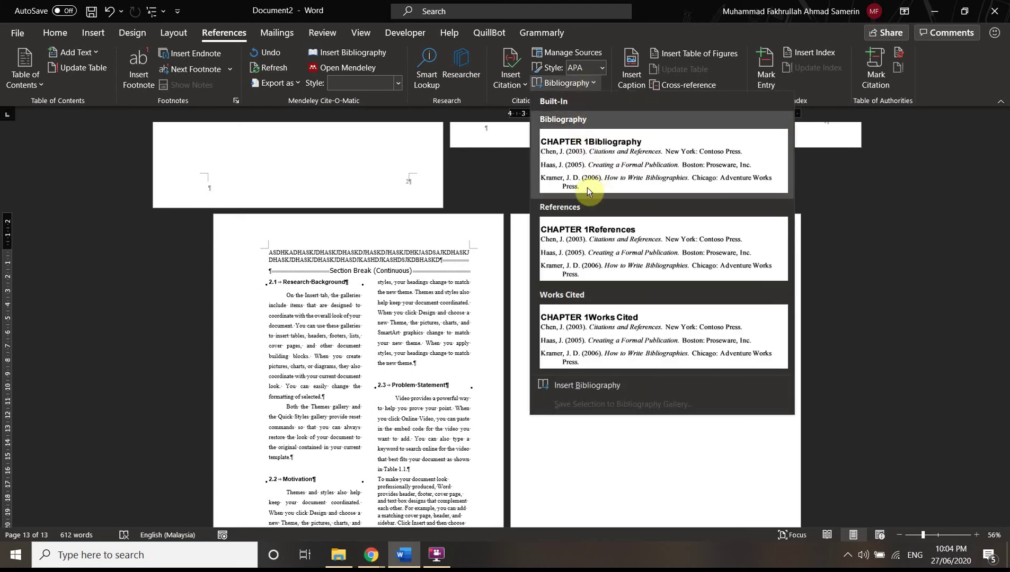
click(599, 243)
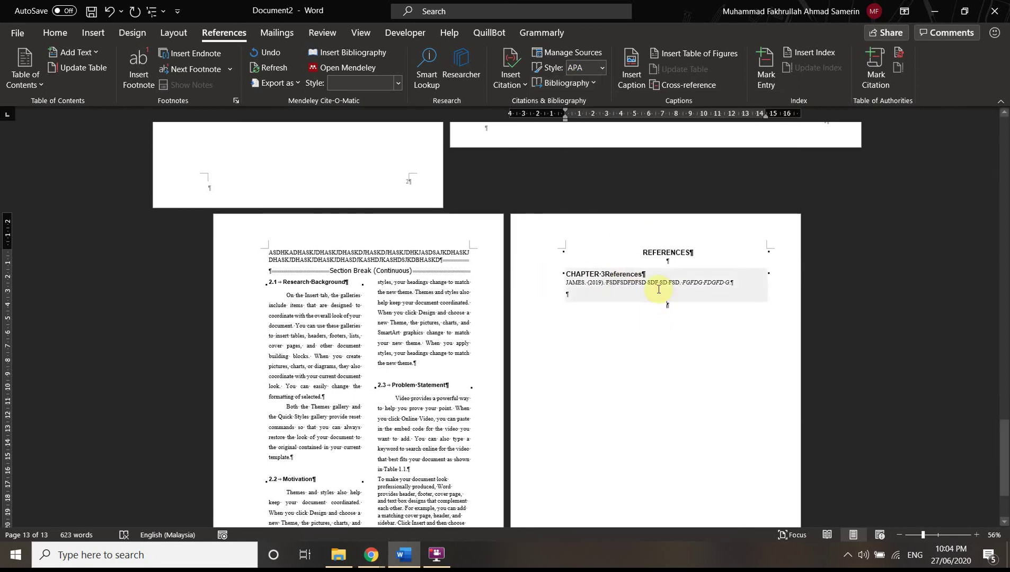
Remove the "CHAPTER 3" numbering from the heading of the inserted bibliography
click(608, 262)
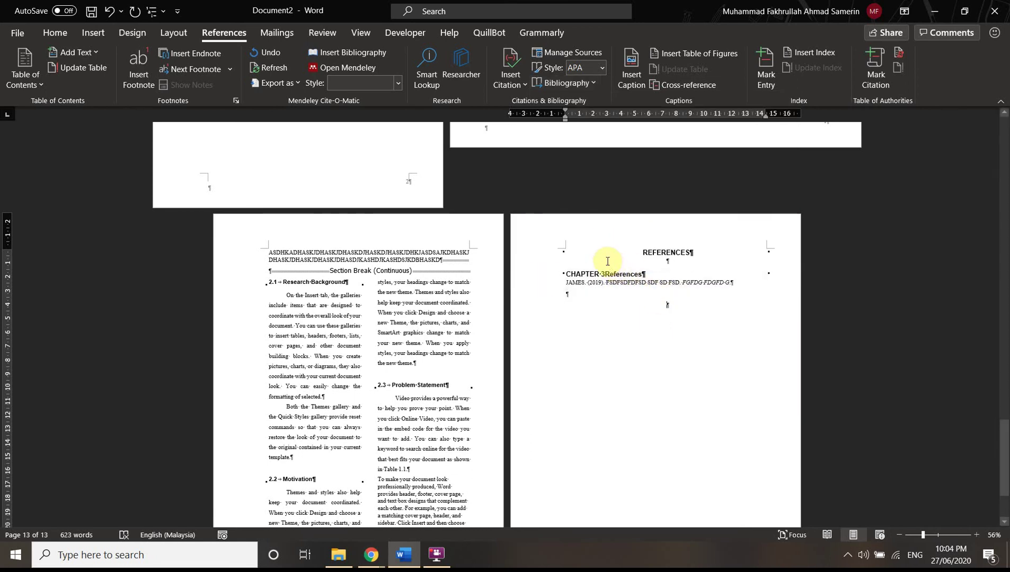
click(571, 274)
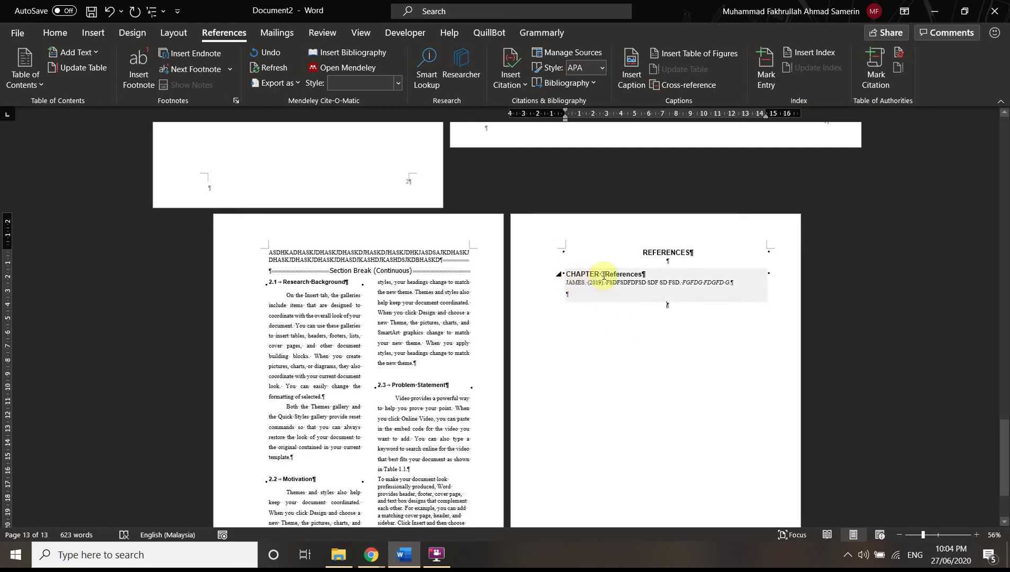
click(603, 276)
key(BackSpace)
key(BackSpace)
key(BackSpace)
key(BackSpace)
key(BackSpace)
key(BackSpace)
key(BackSpace)
key(BackSpace)
key(BackSpace)
Delete the word "References" from the heading line inside the bibliography block, leaving the source entry in place
triple_click(624, 275)
click(624, 279)
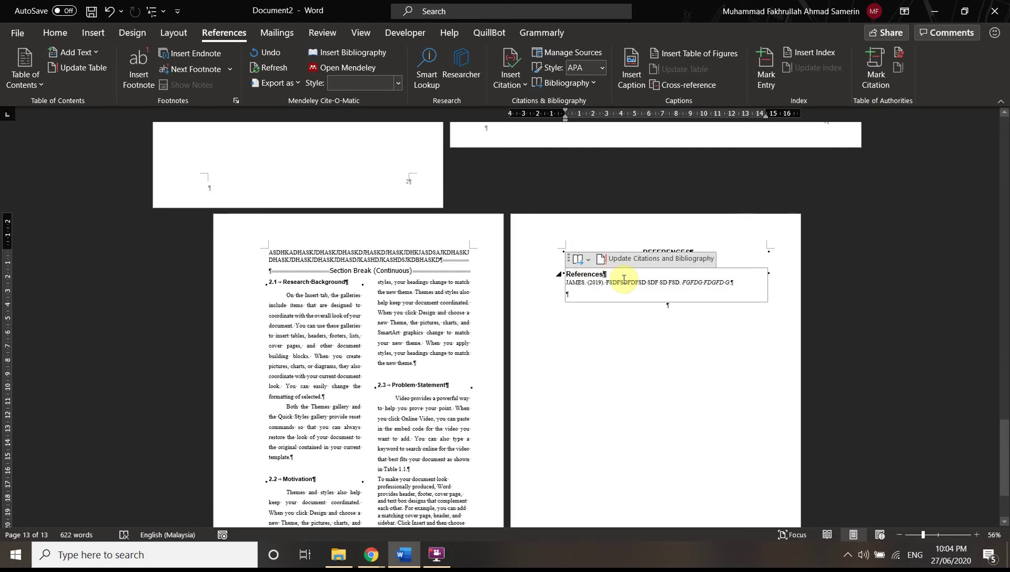
key(ctrl+z)
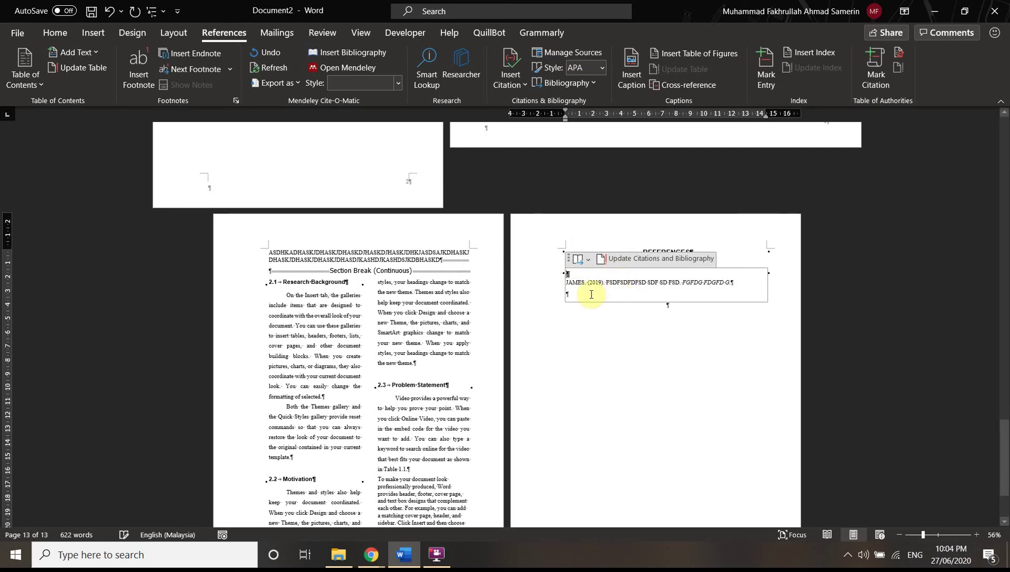
click(583, 286)
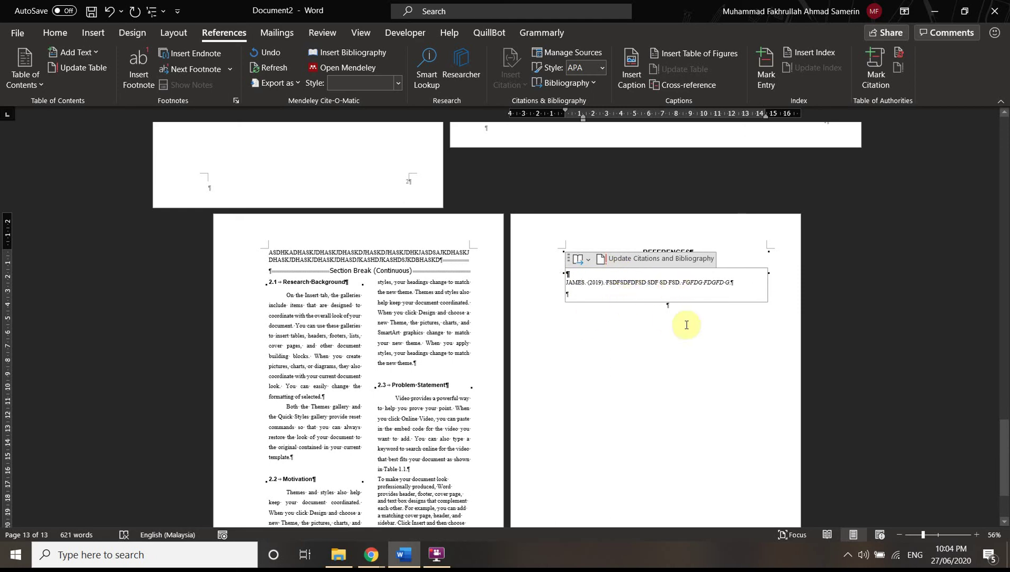
click(712, 289)
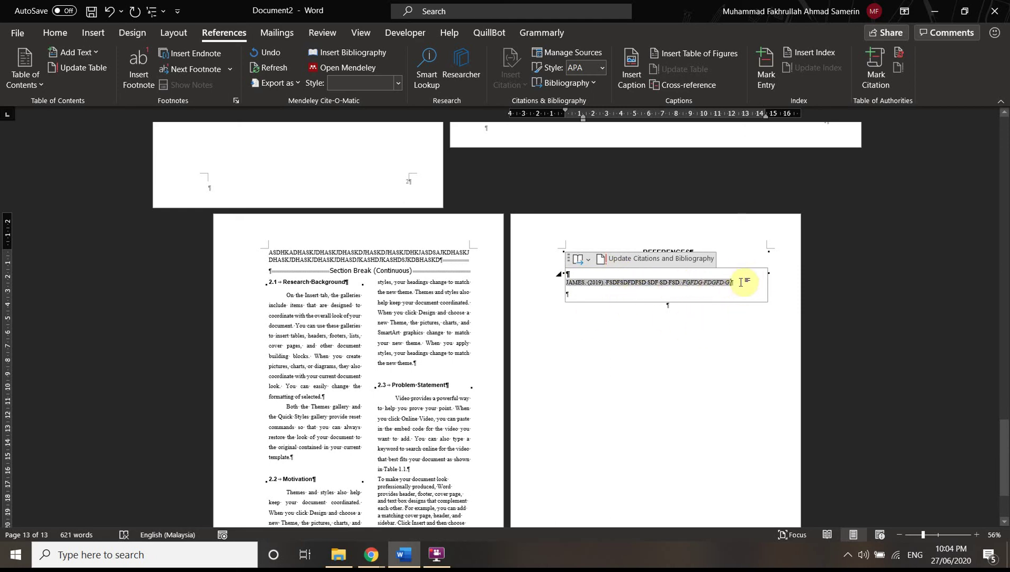
click(669, 306)
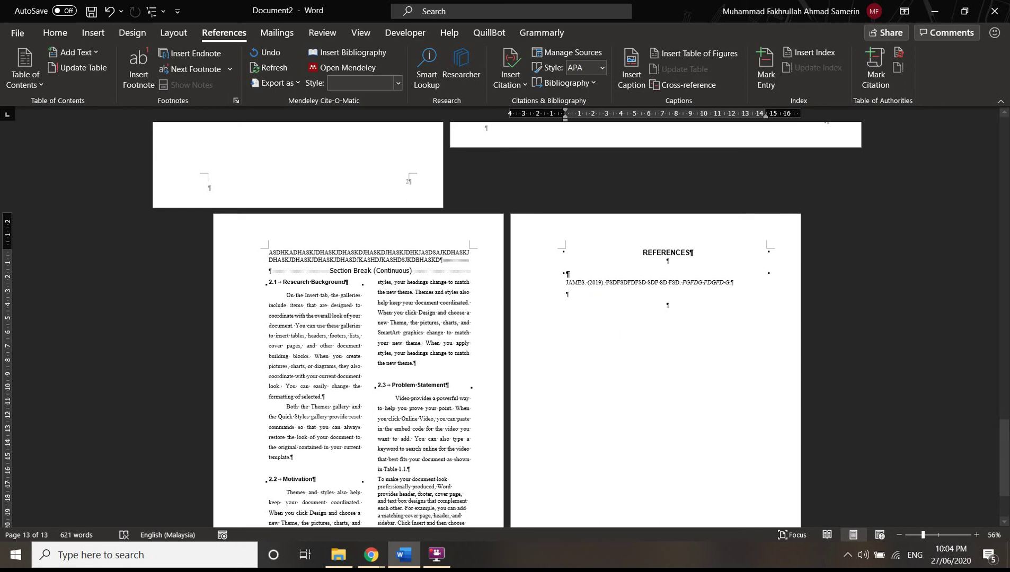
key(ctrl+z)
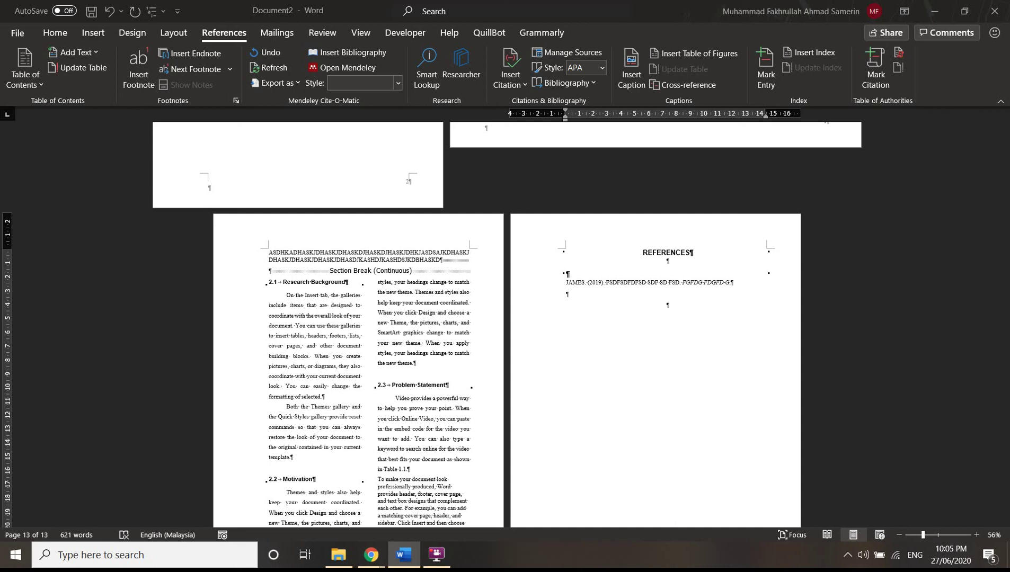
Select both body paragraphs under 1.1 Project Background and examine their line spacing and paragraph settings
scroll(525, 355, up, 10)
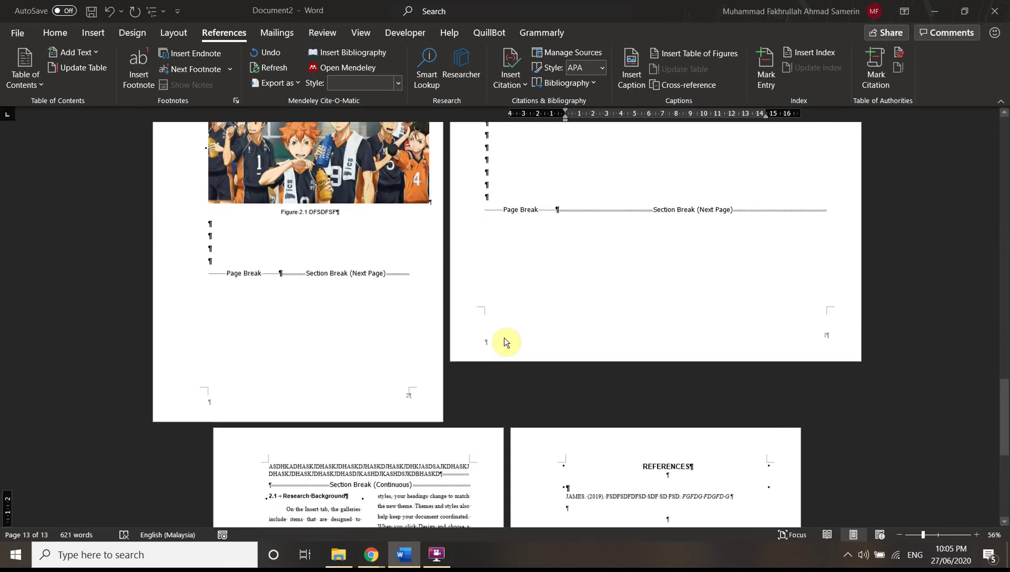
drag(1003, 389, 1000, 318)
click(502, 312)
drag(417, 252, 440, 427)
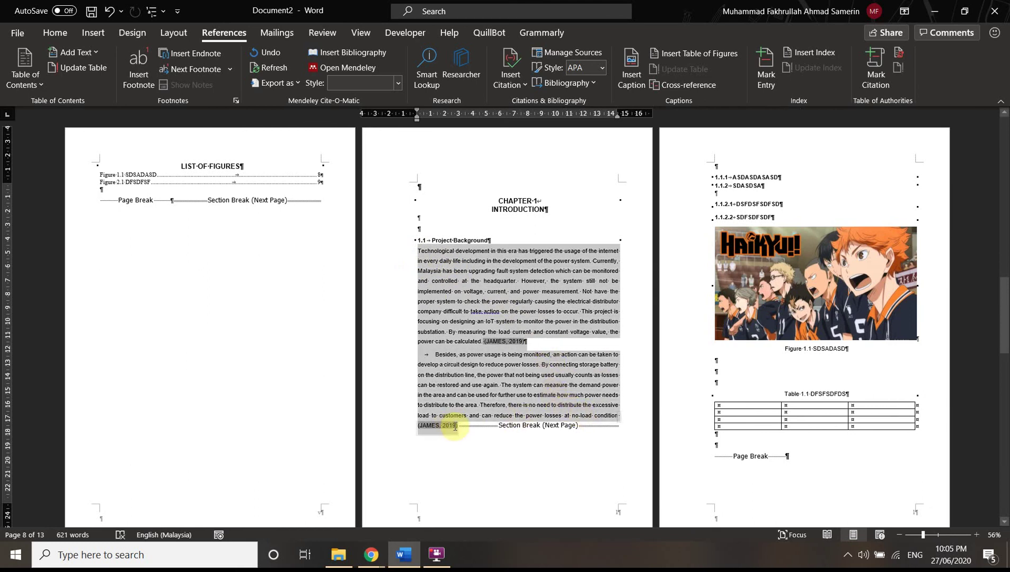
scroll(397, 296, up, 2)
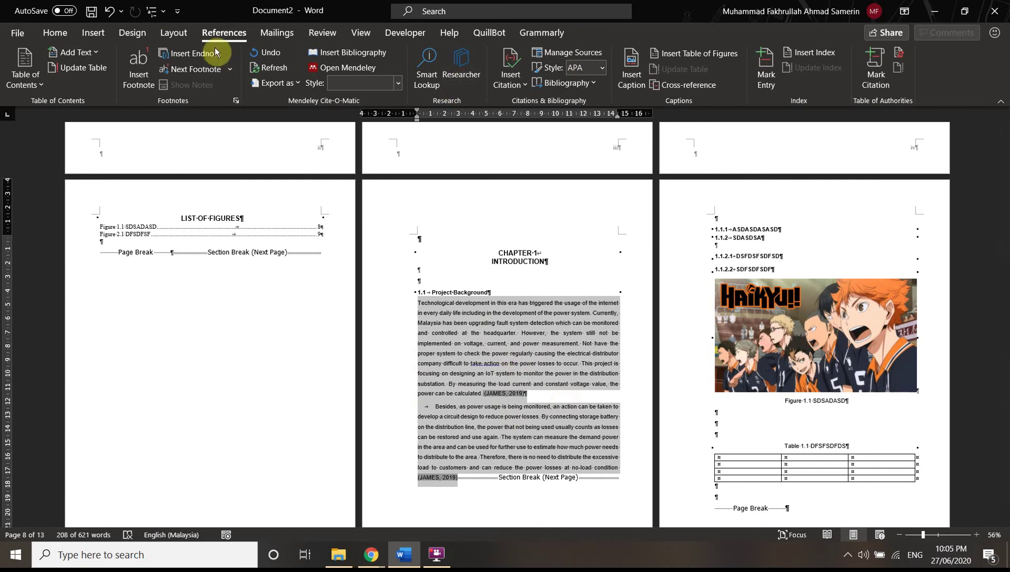
click(55, 33)
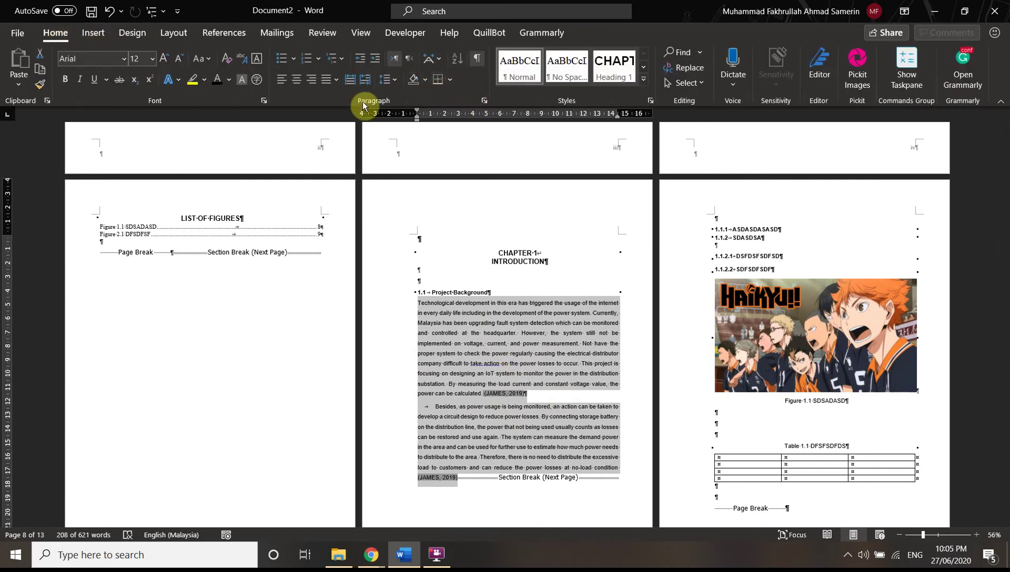
click(388, 82)
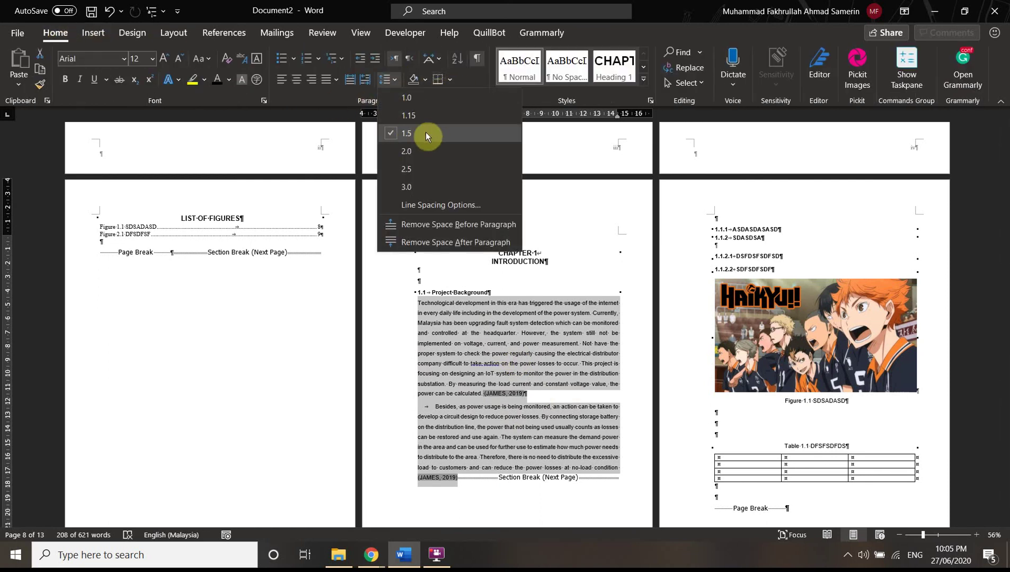
click(354, 102)
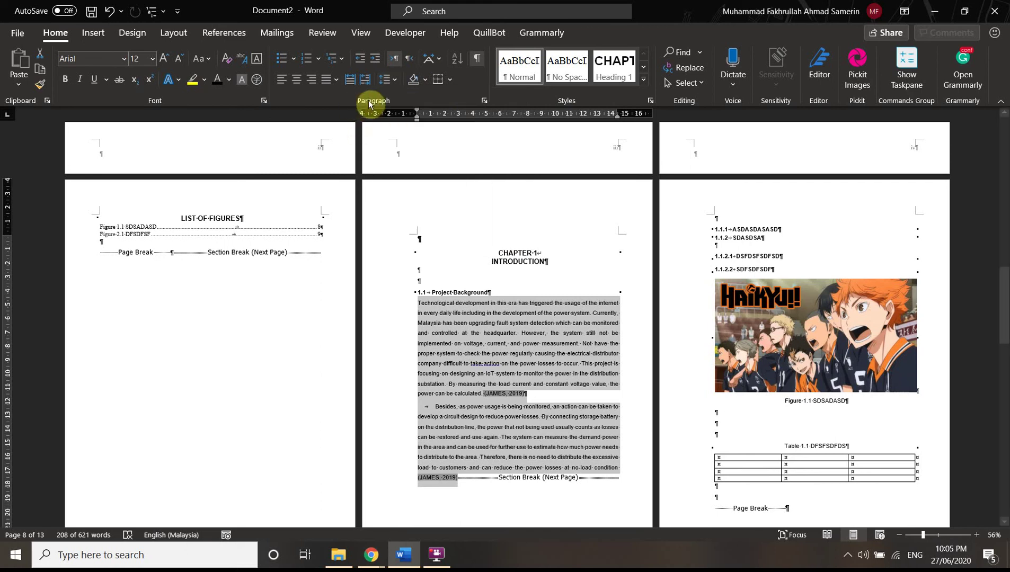
click(484, 101)
drag(331, 97, 464, 146)
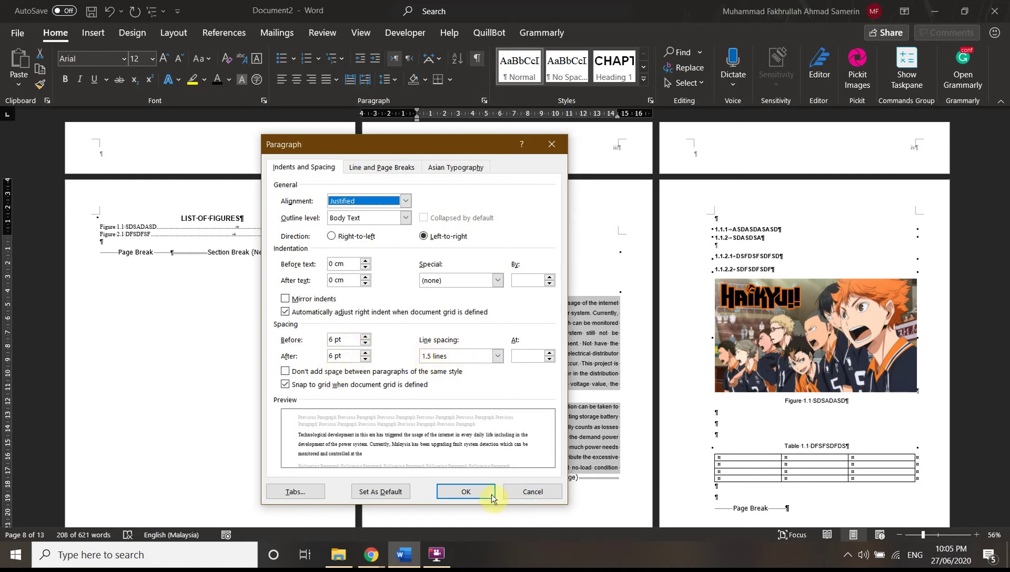
click(466, 492)
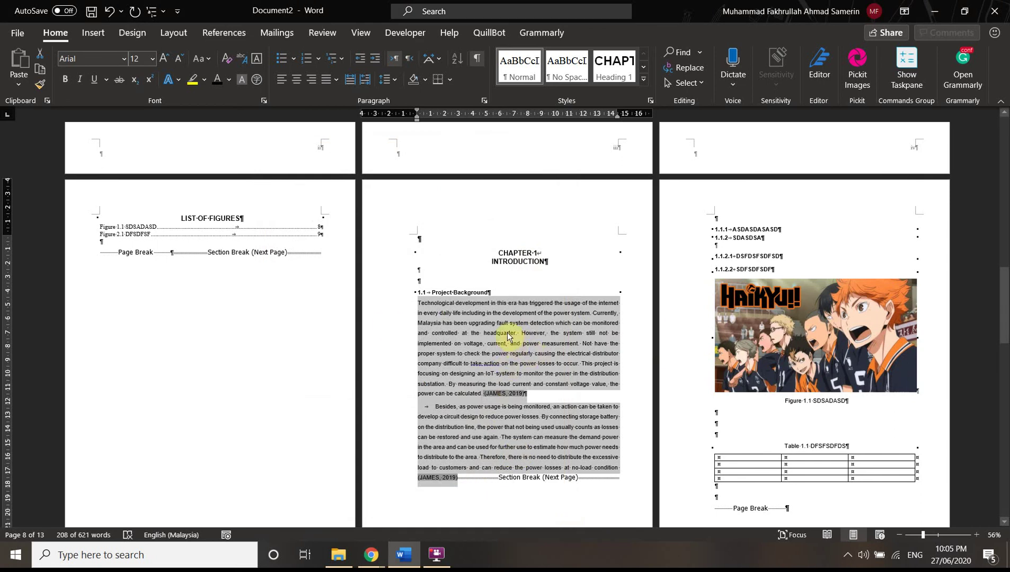
Place the cursor at the start of the report title on the cover page
scroll(428, 293, up, 10)
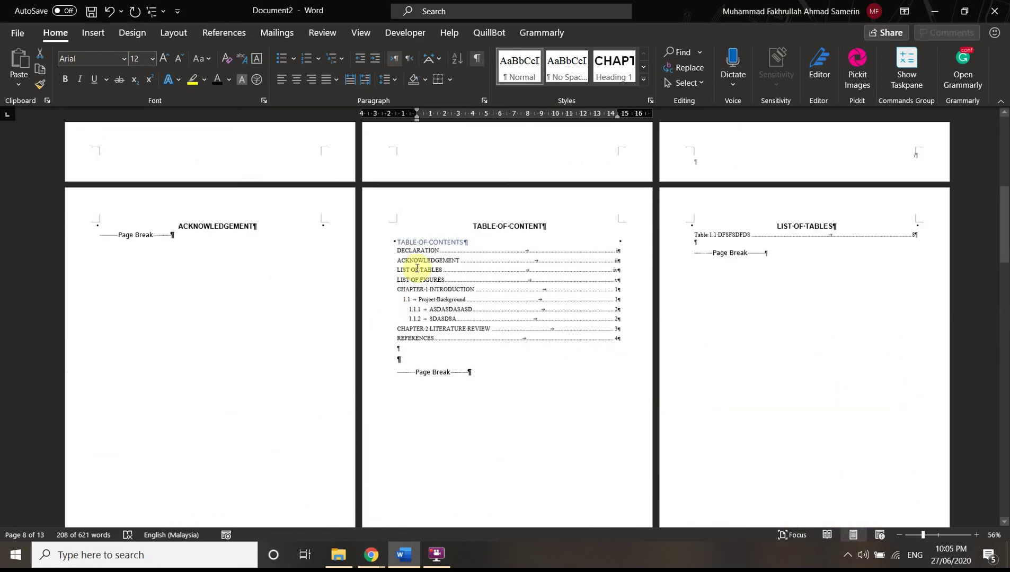
scroll(403, 229, up, 5)
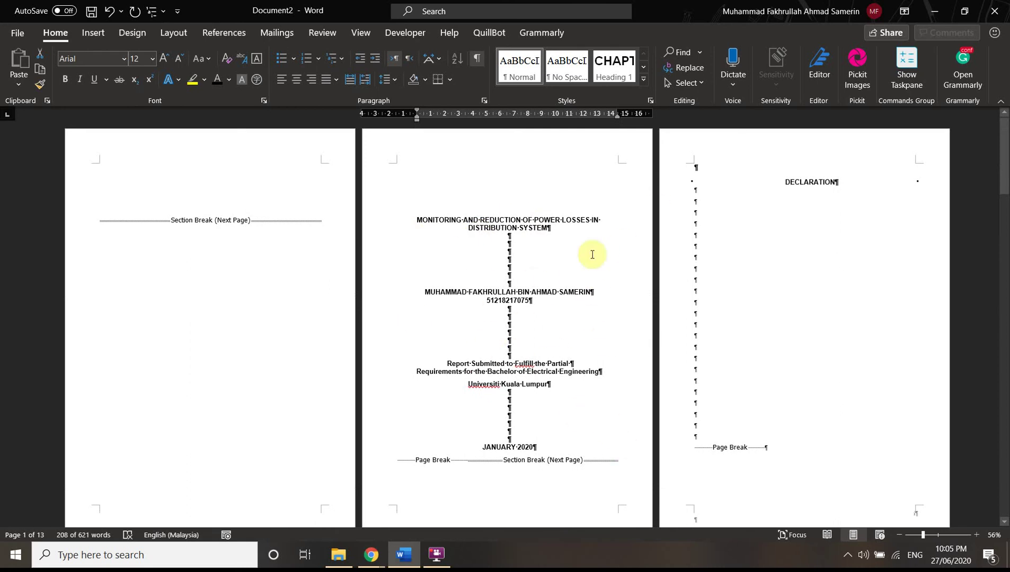
click(469, 234)
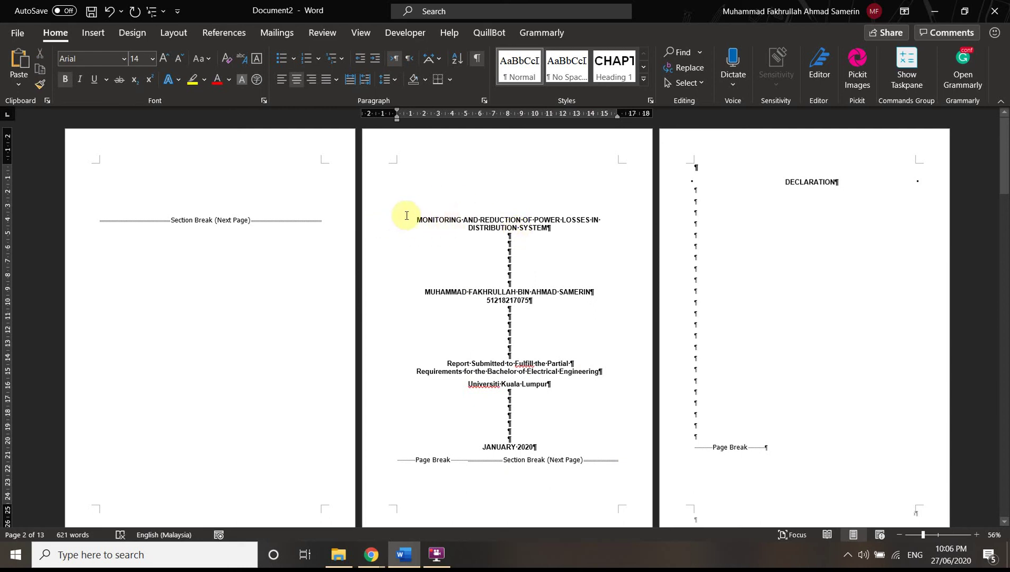
drag(429, 218, 574, 230)
click(459, 220)
click(417, 223)
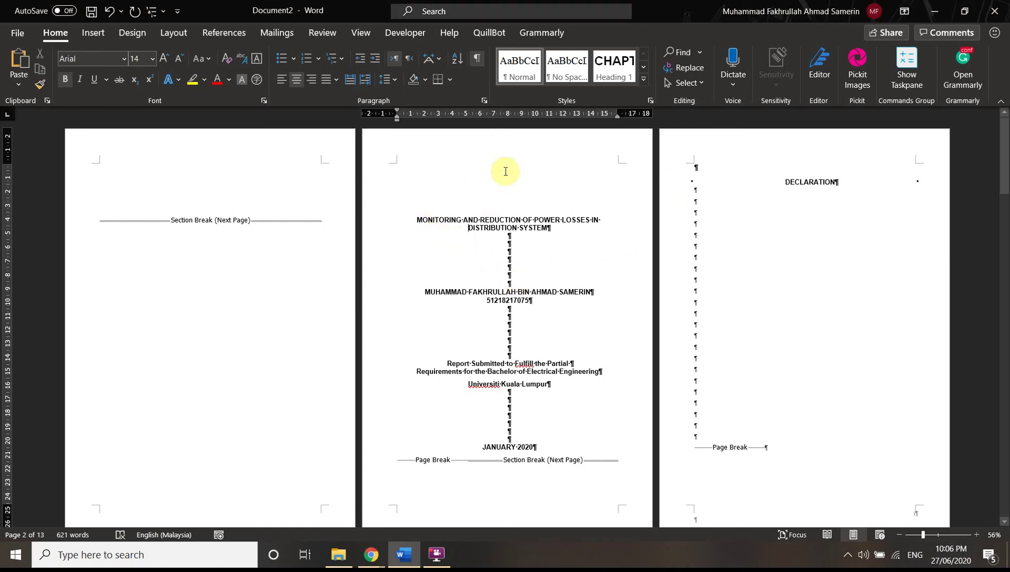
click(417, 220)
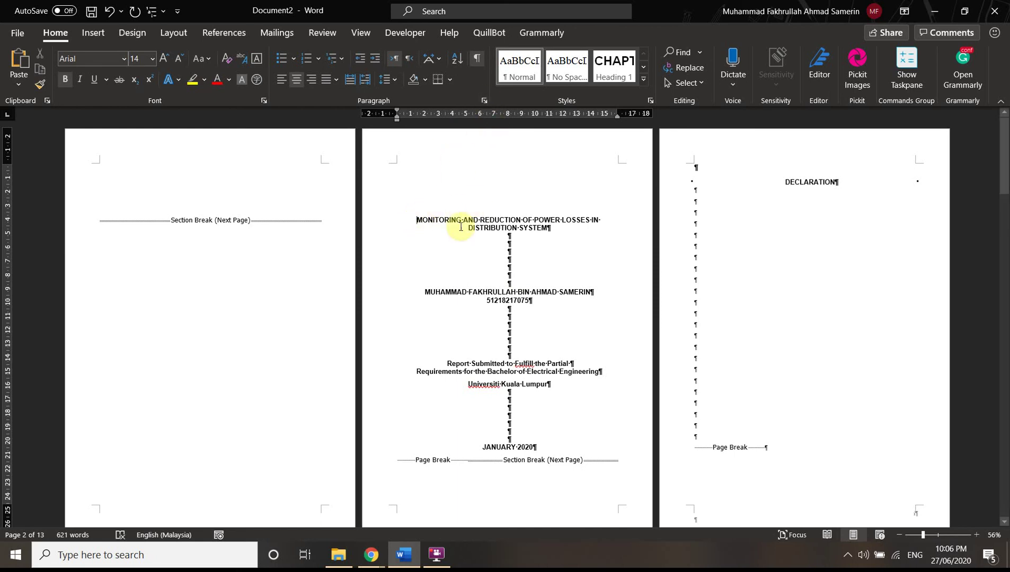
Try a much larger spacing before the cover page title, and undo it
click(484, 101)
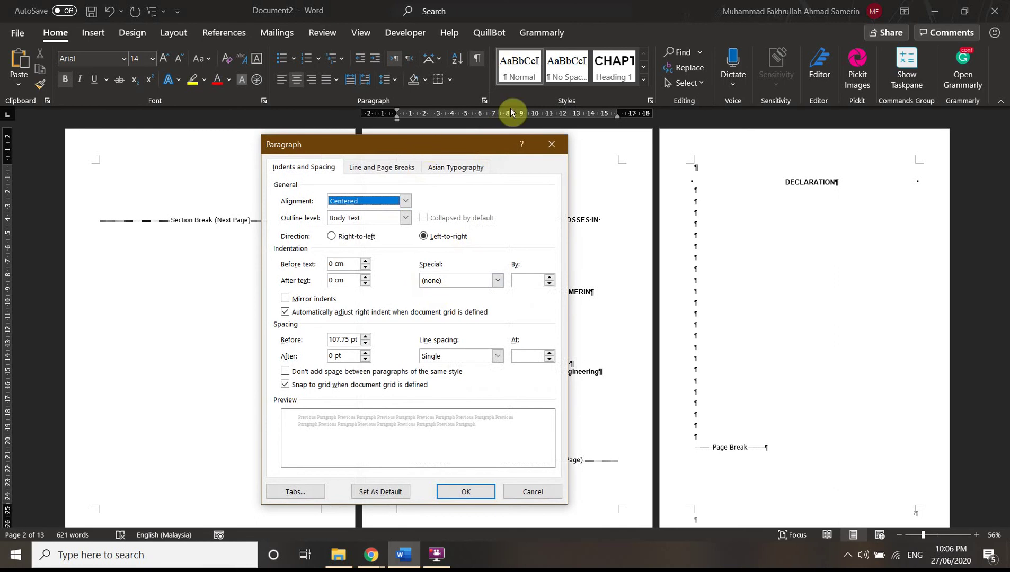
drag(427, 142, 615, 15)
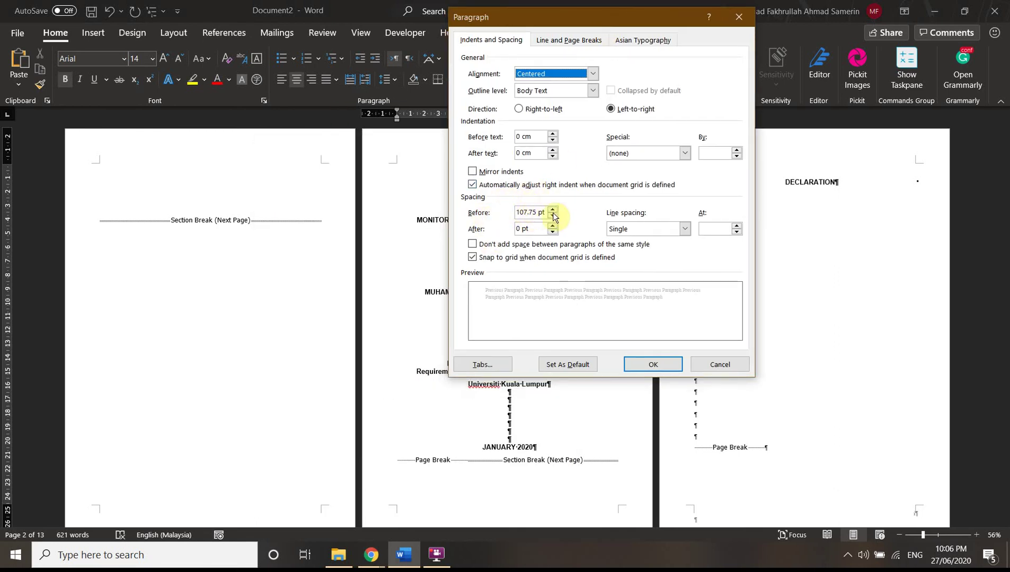
drag(546, 212, 502, 211)
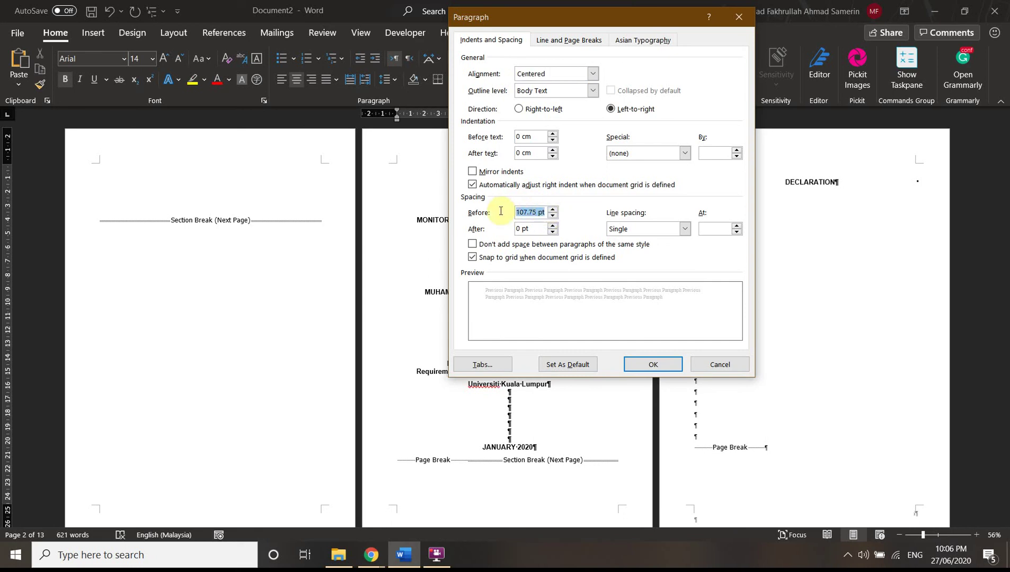
text(50)
click(650, 363)
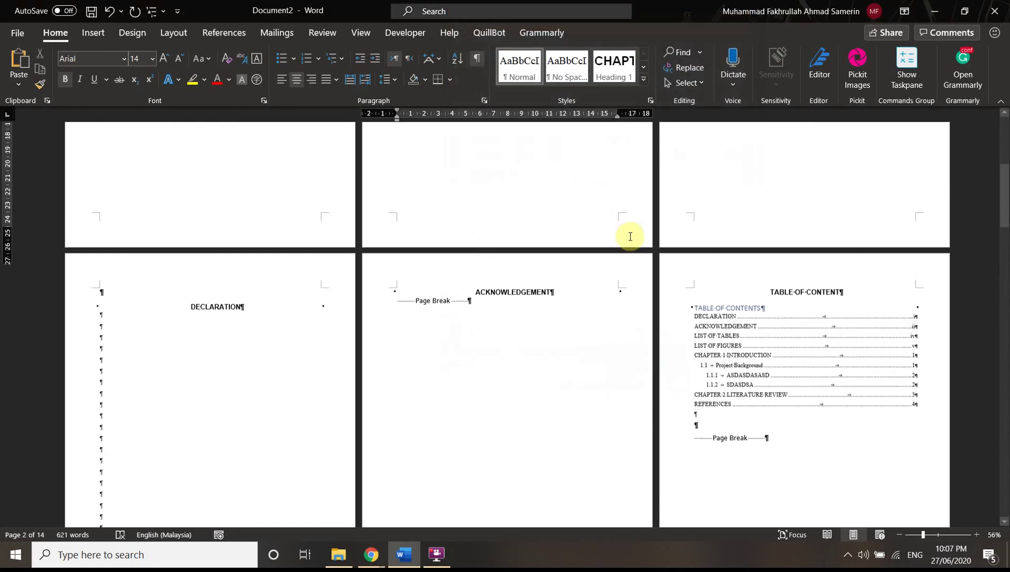
scroll(630, 237, up, 5)
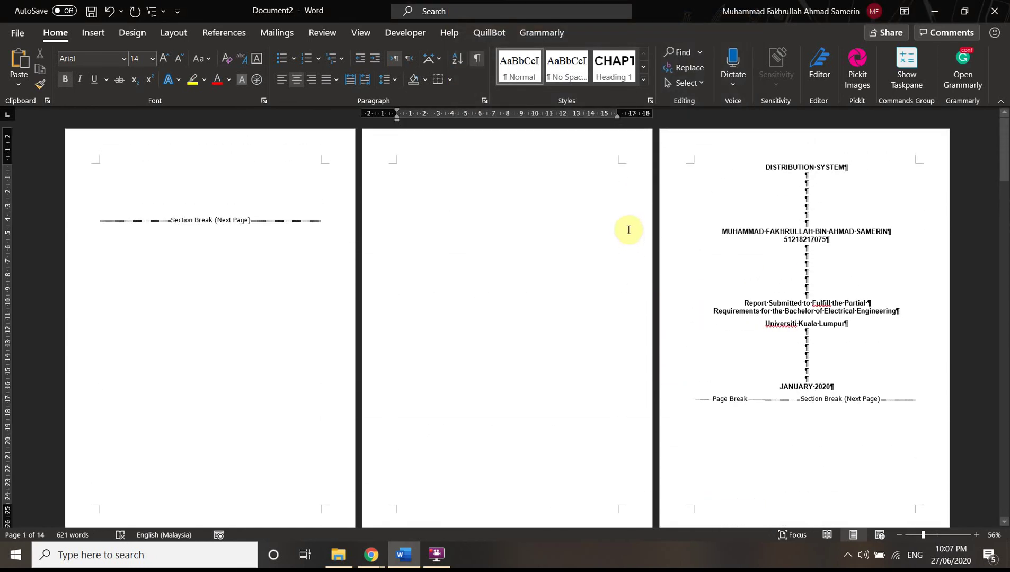
key(ctrl+z)
Set the spacing before the cover page title to 25 pt
click(411, 219)
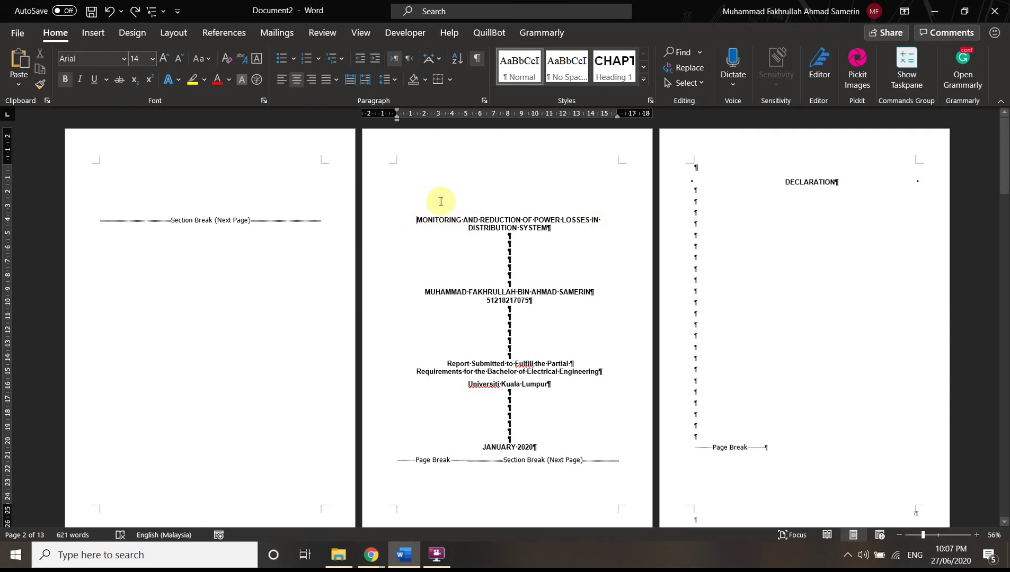
click(486, 101)
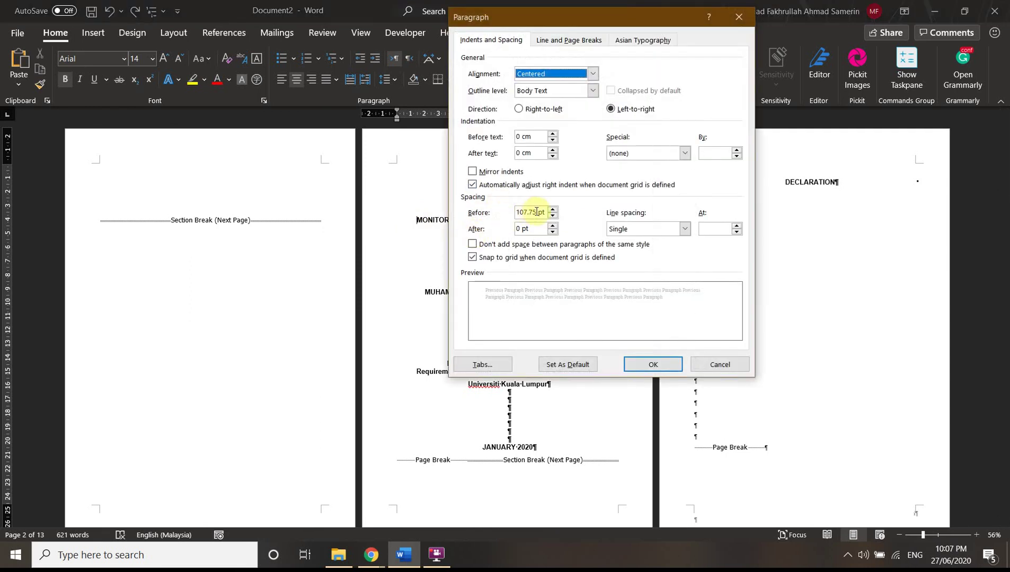
drag(537, 212, 510, 211)
text(2)
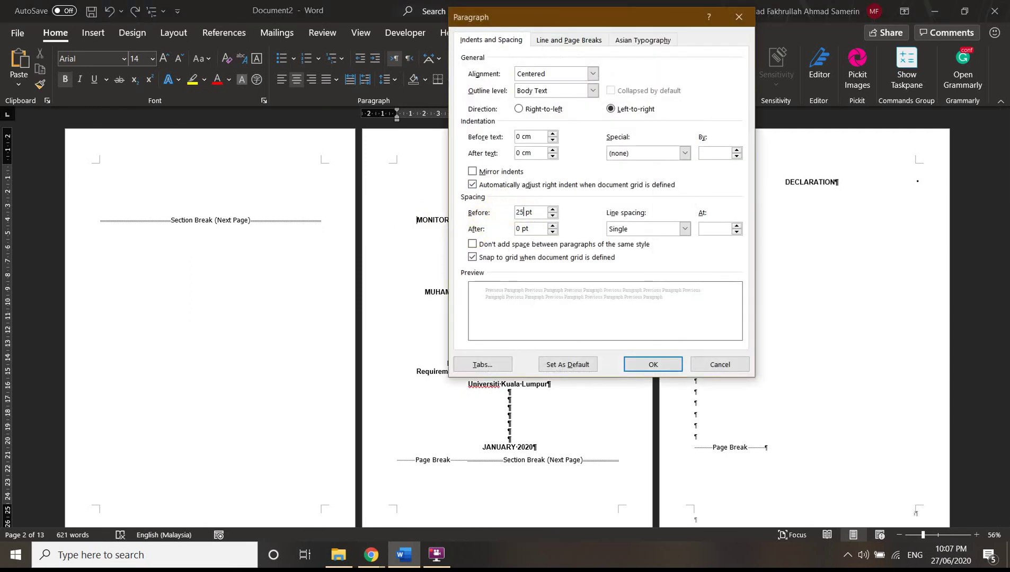
click(646, 367)
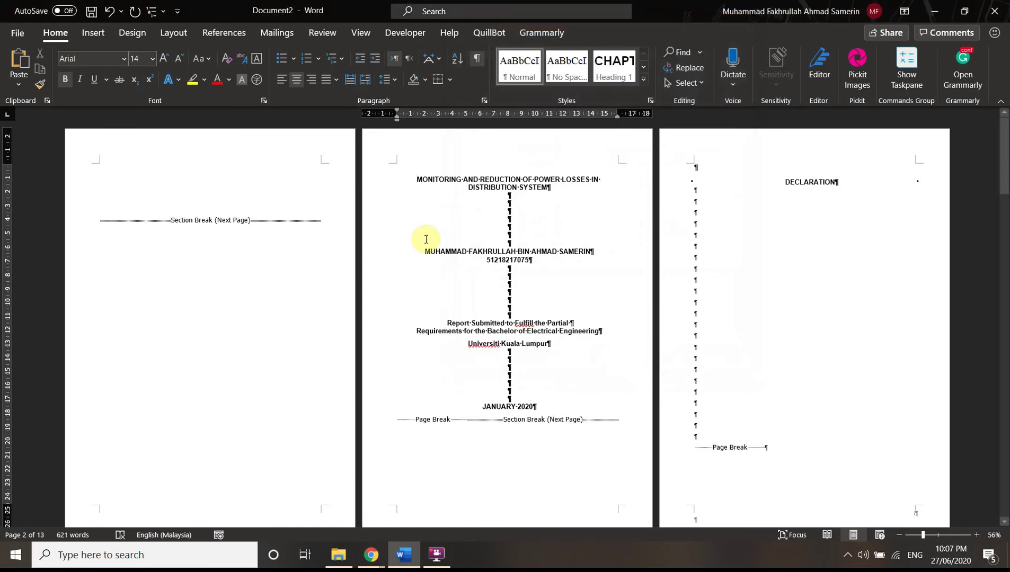
Try a spacing of 25 cm before the cover page title, and undo it
click(416, 178)
click(483, 101)
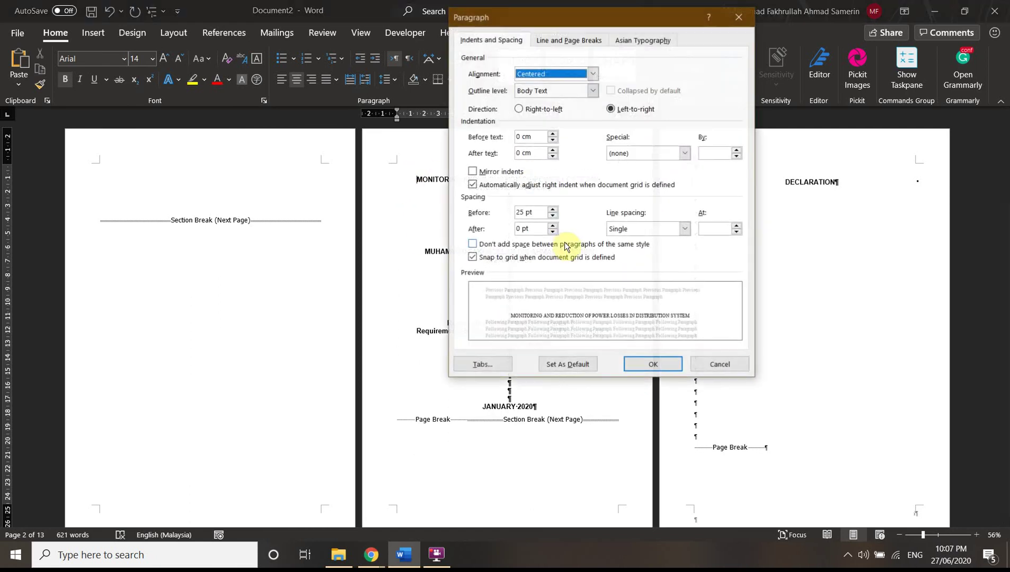
double_click(541, 211)
text(CM)
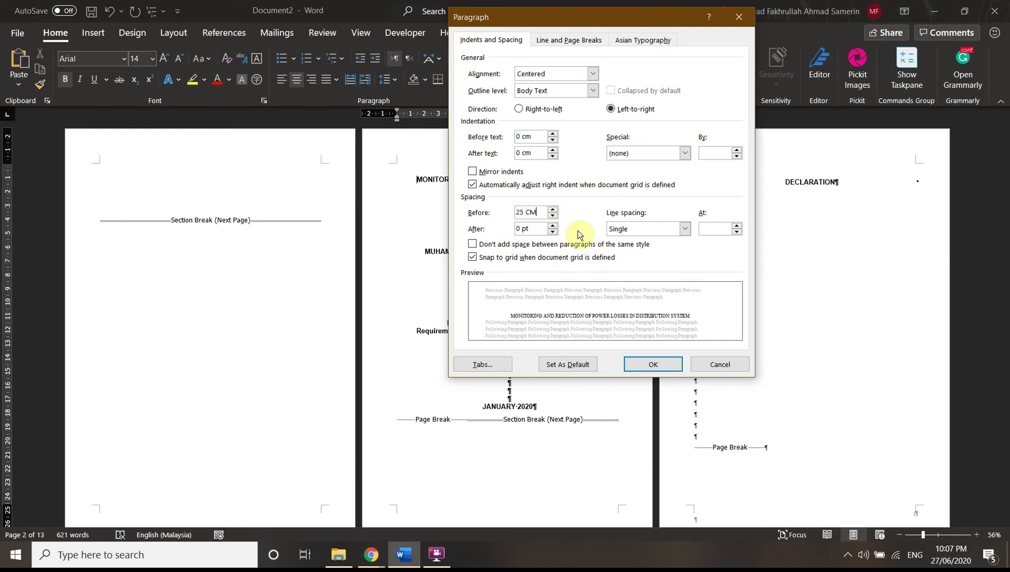
click(651, 363)
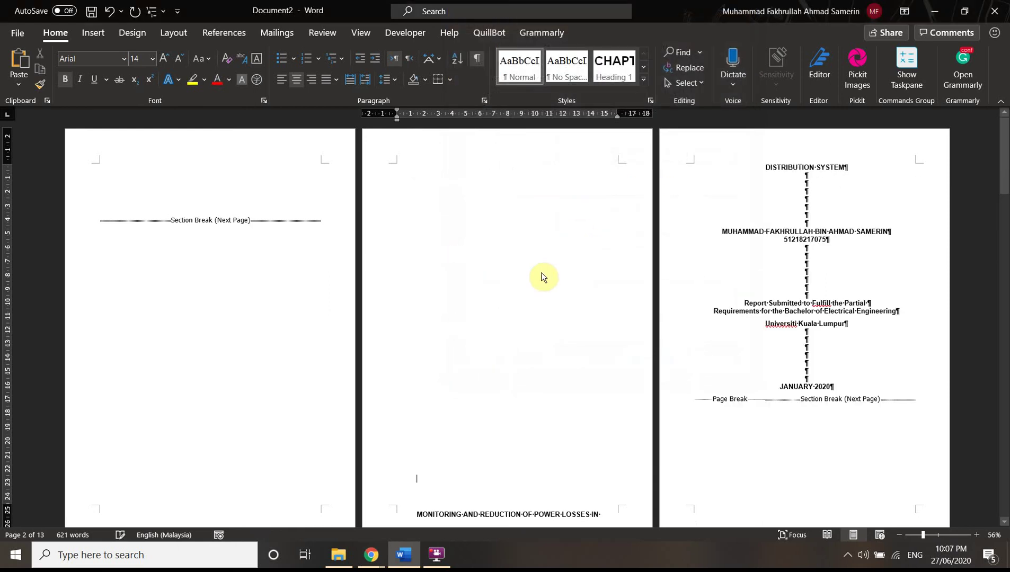
key(ctrl+z)
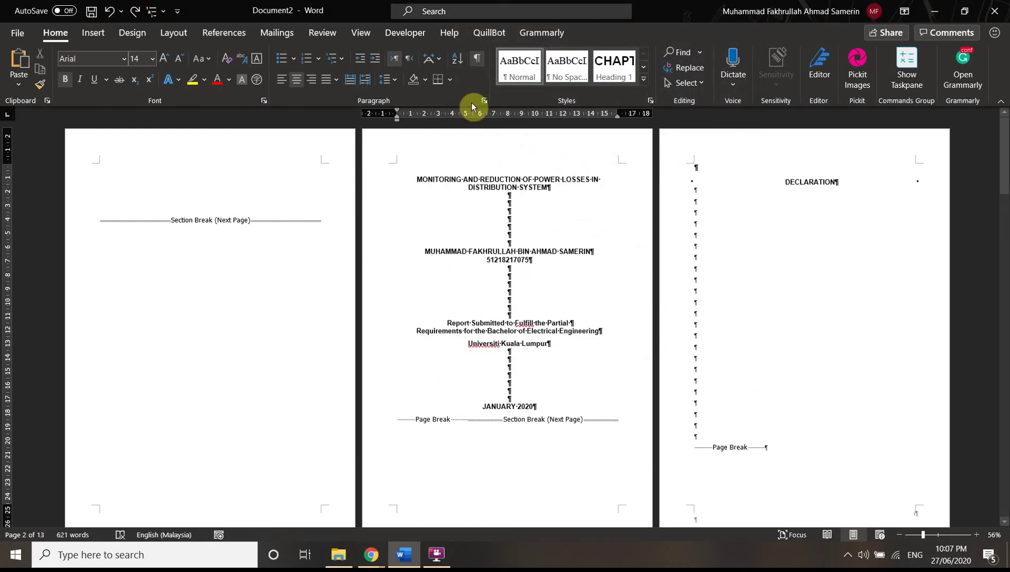
Try a spacing of 5 cm before the cover page title
click(483, 101)
drag(533, 213, 490, 213)
text(1)
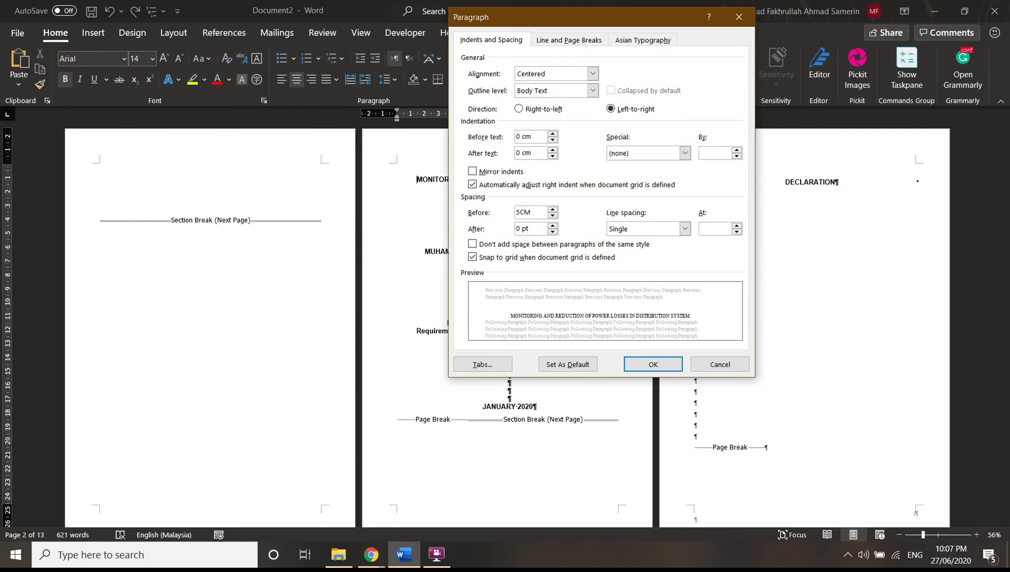
click(649, 365)
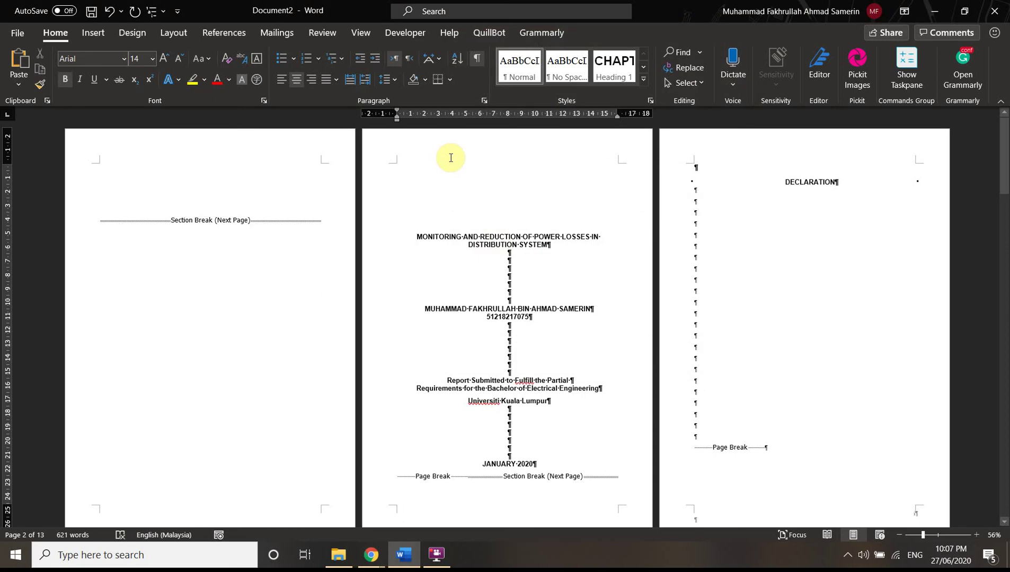
Undo the recent spacing changes made to the cover page title
key(ctrl+z)
key(ctrl+z)
key(ctrl+z)
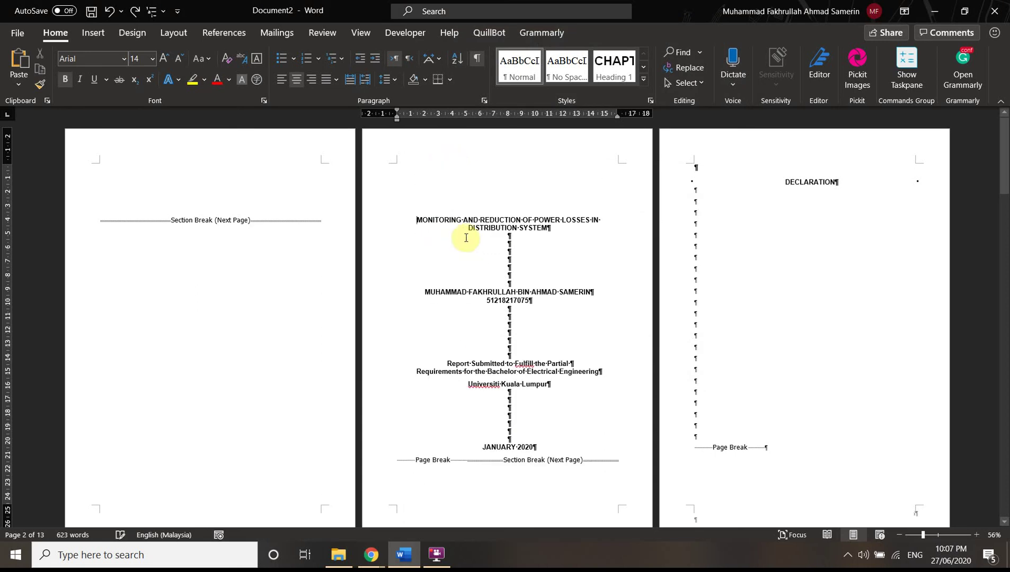
Place the cursor at the start of the cover page title and examine its paragraph spacing settings
scroll(515, 268, up, 10)
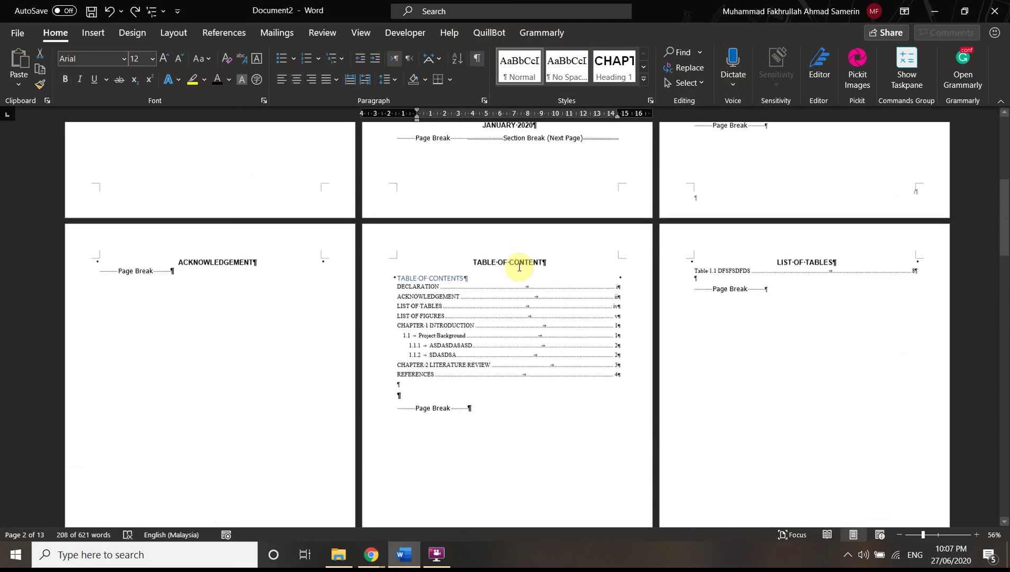
scroll(513, 263, up, 3)
click(417, 216)
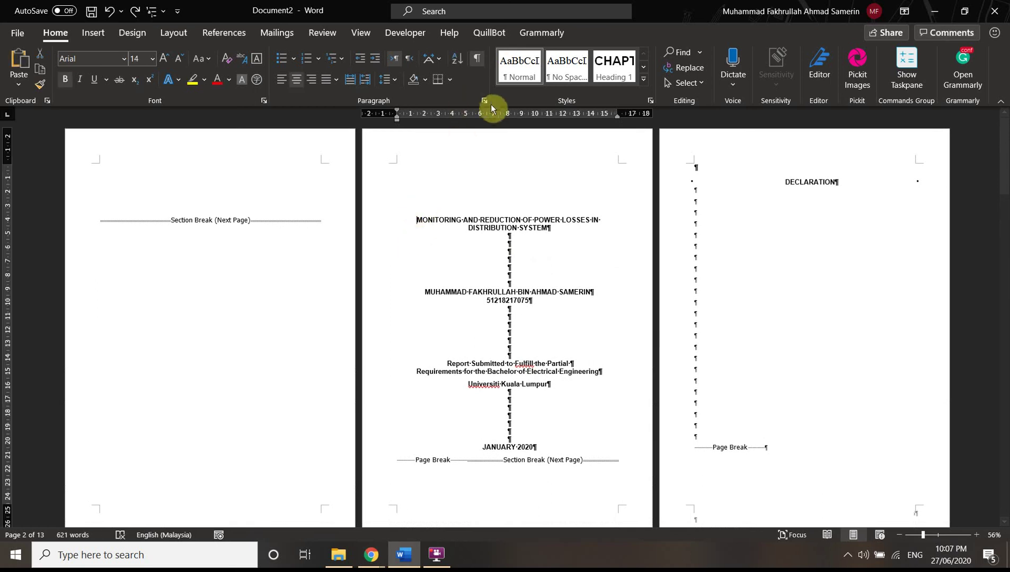
click(485, 101)
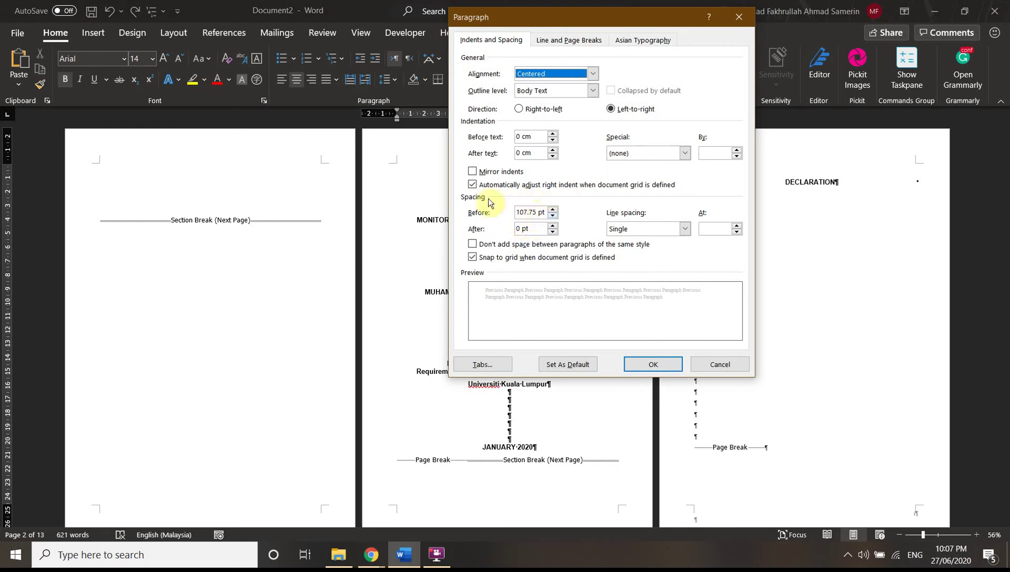
click(669, 367)
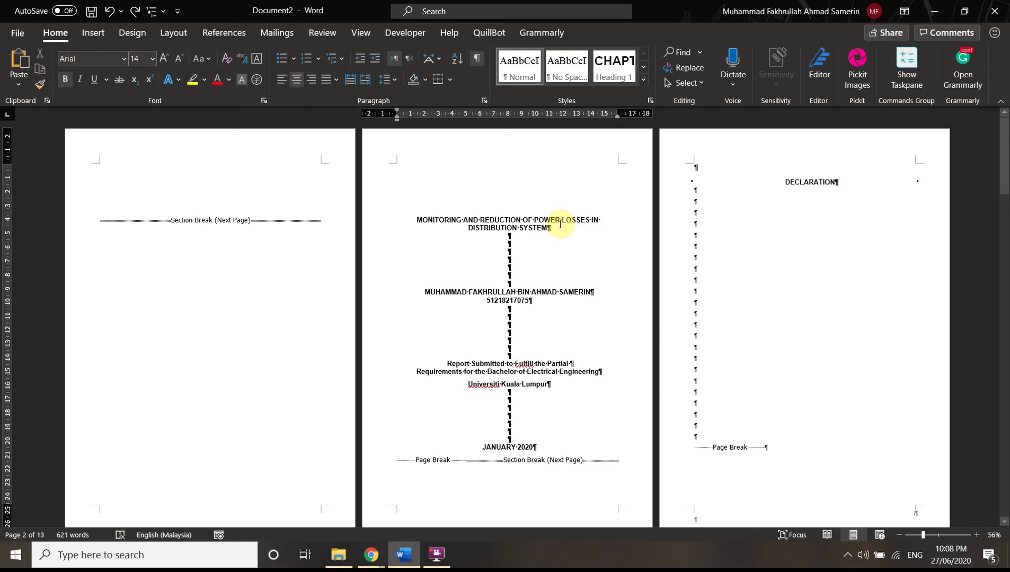
Set the line spacing of the blank paragraph just below the cover page title to Single
double_click(538, 241)
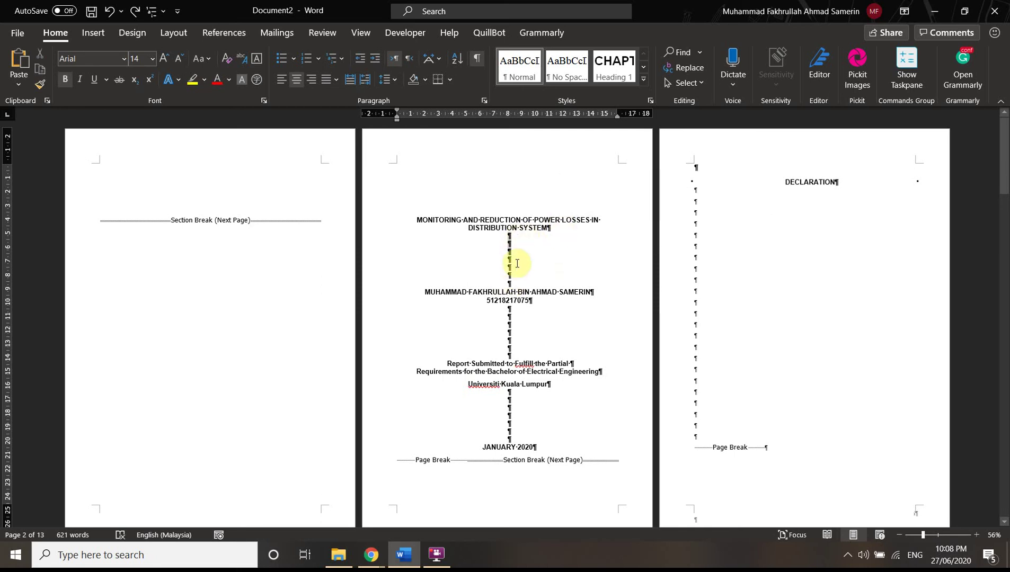
double_click(515, 241)
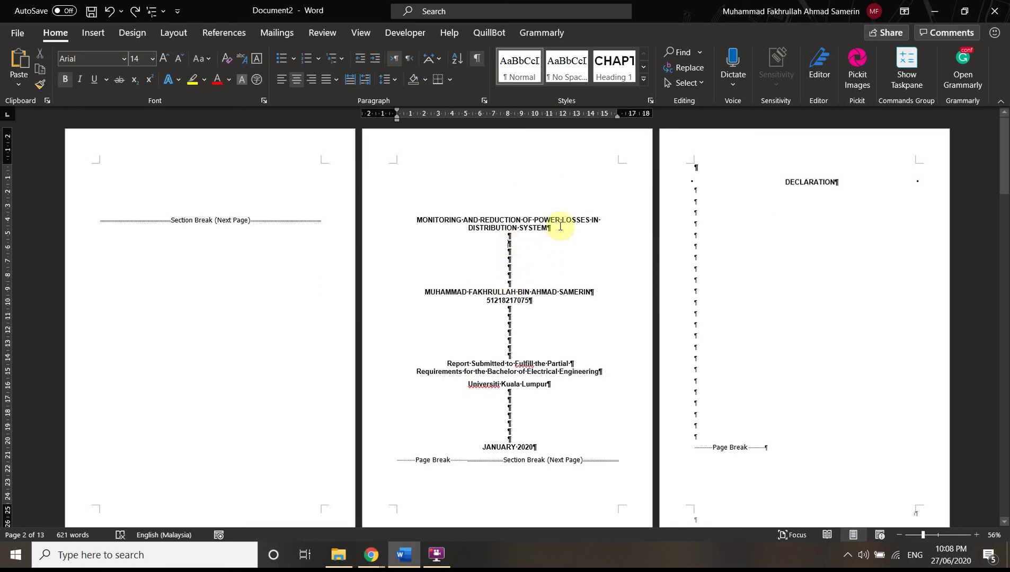
click(484, 101)
click(646, 230)
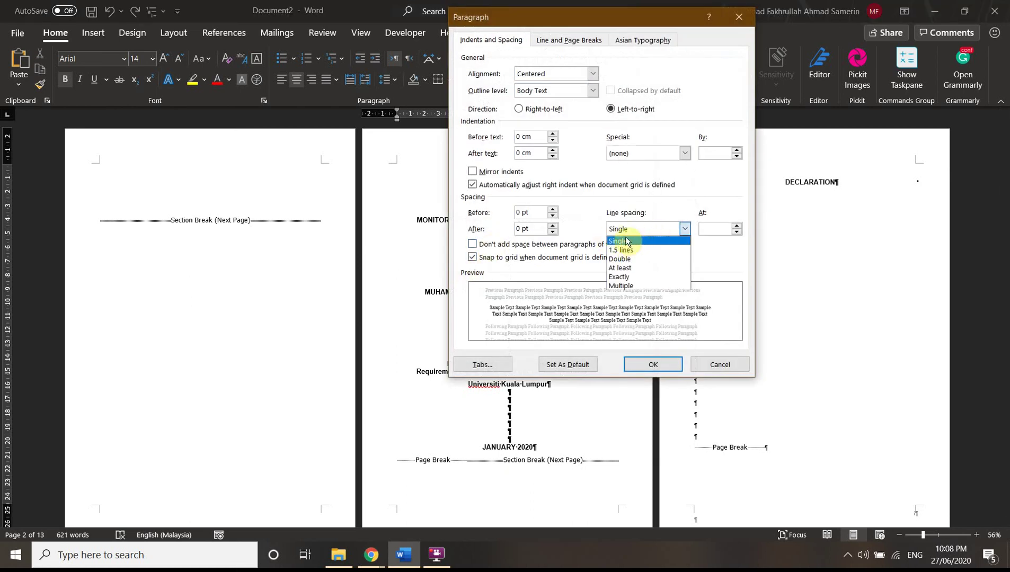
click(626, 241)
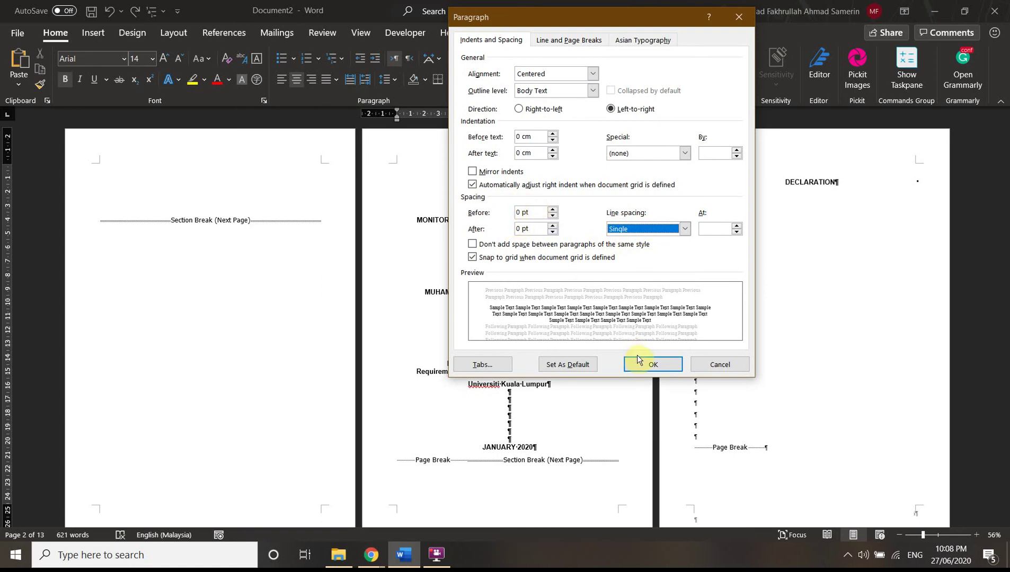
click(652, 365)
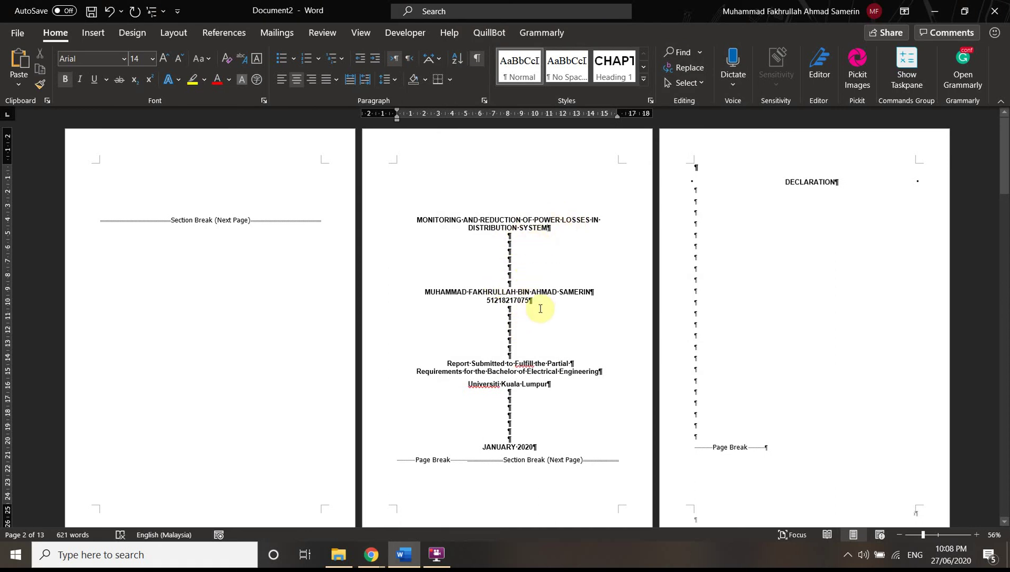
Try Multiple line spacing at 4.5 and 0.5 on the blank paragraph above "Report Submitted", and return it to Single
double_click(509, 345)
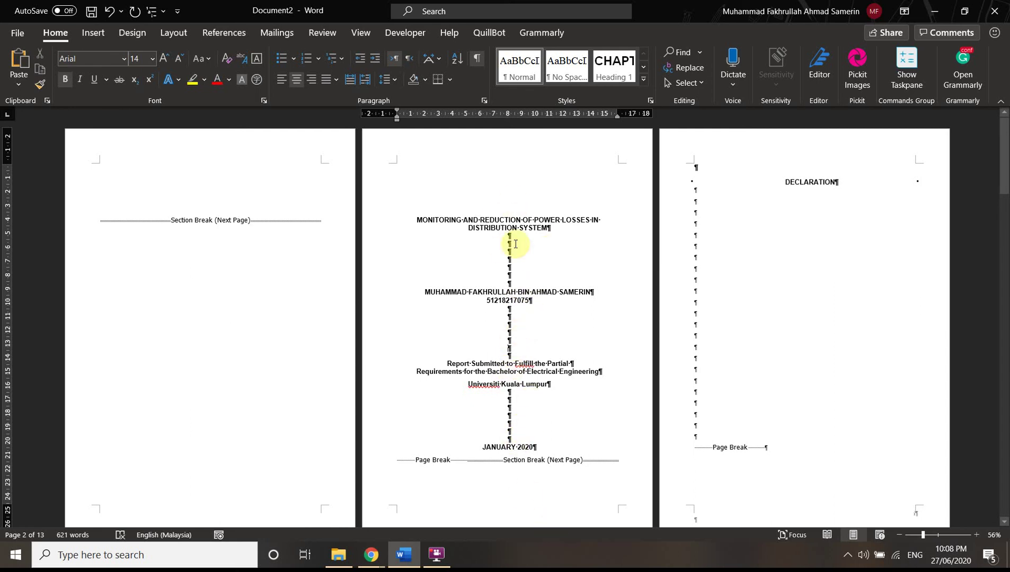
click(485, 100)
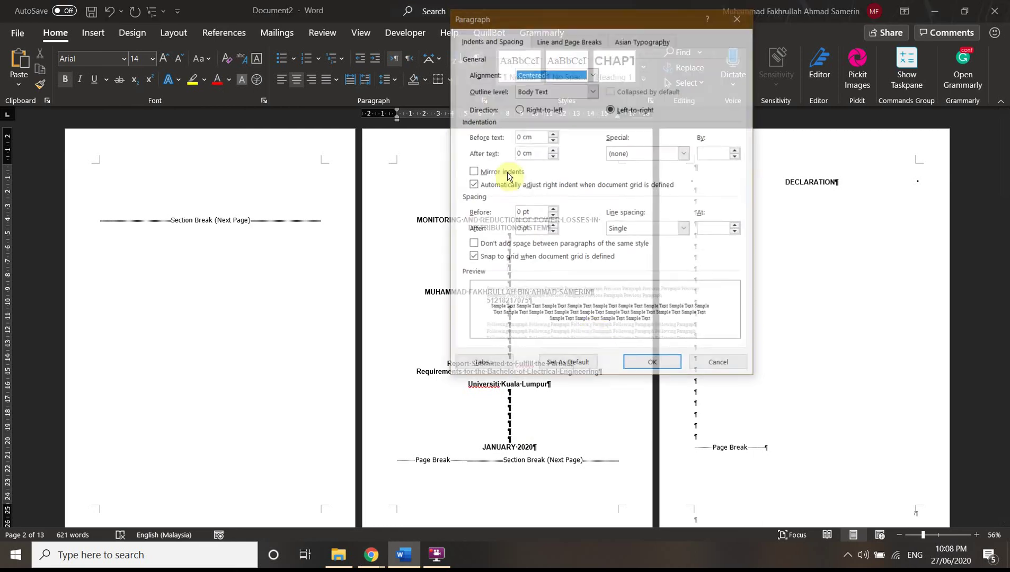
click(686, 230)
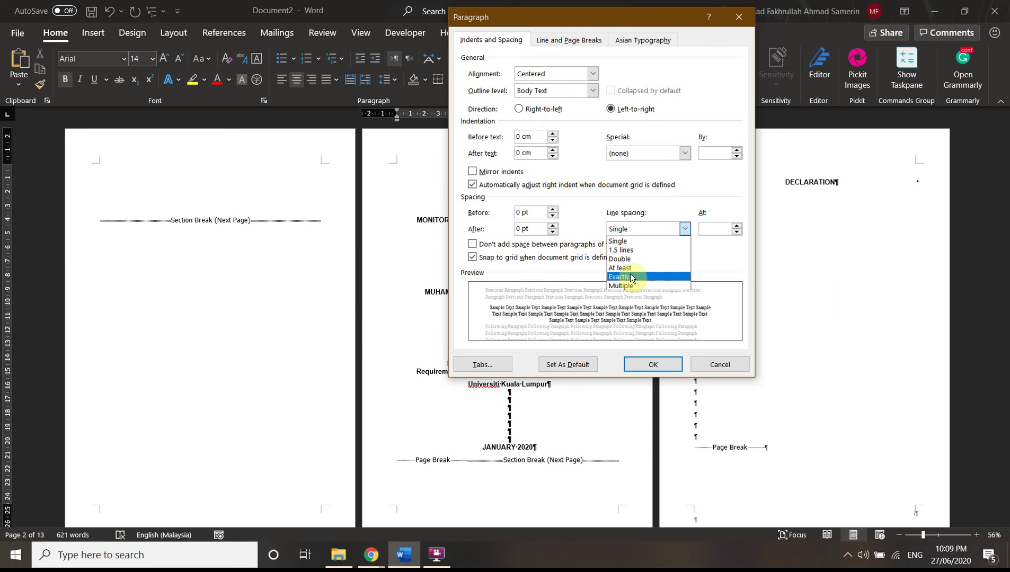
click(737, 232)
click(737, 227)
click(737, 226)
click(737, 227)
click(737, 227)
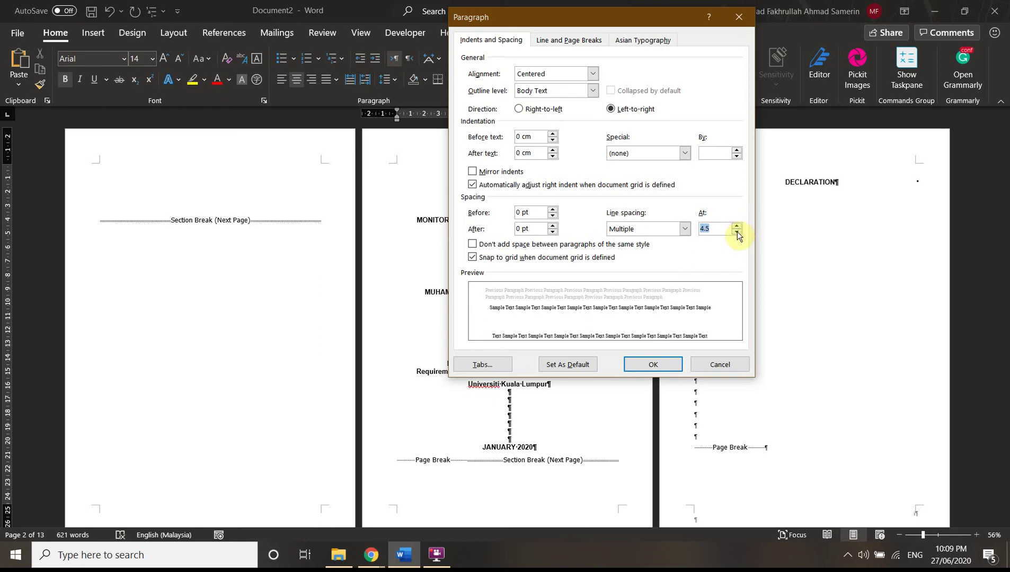
click(737, 232)
click(736, 232)
click(737, 232)
click(737, 231)
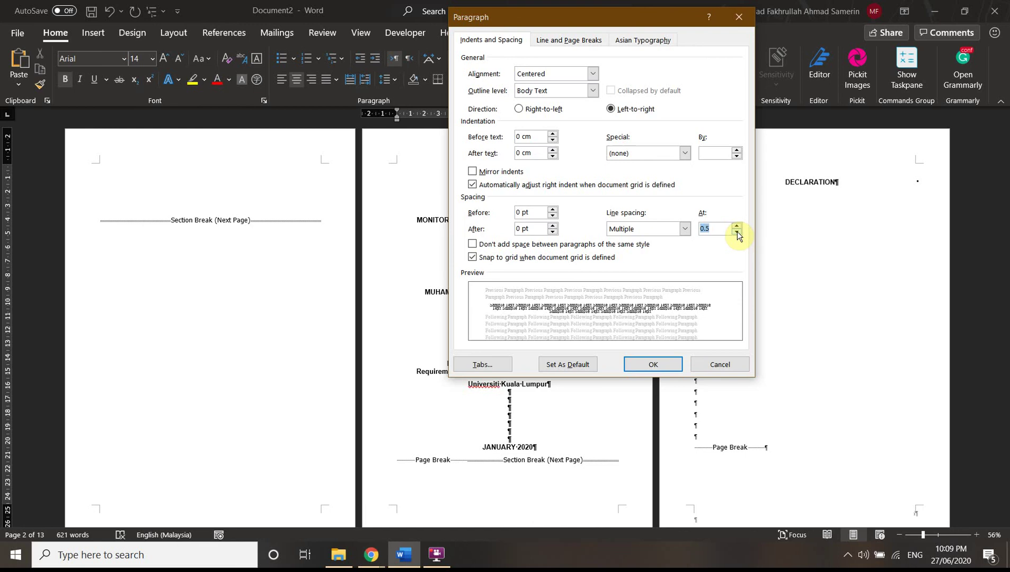
click(684, 229)
click(642, 240)
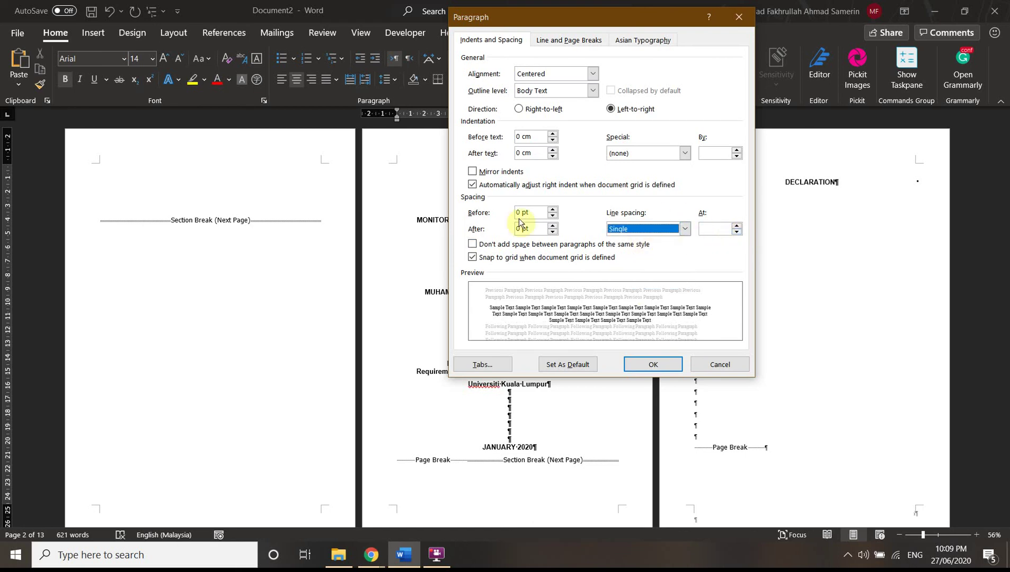
click(657, 365)
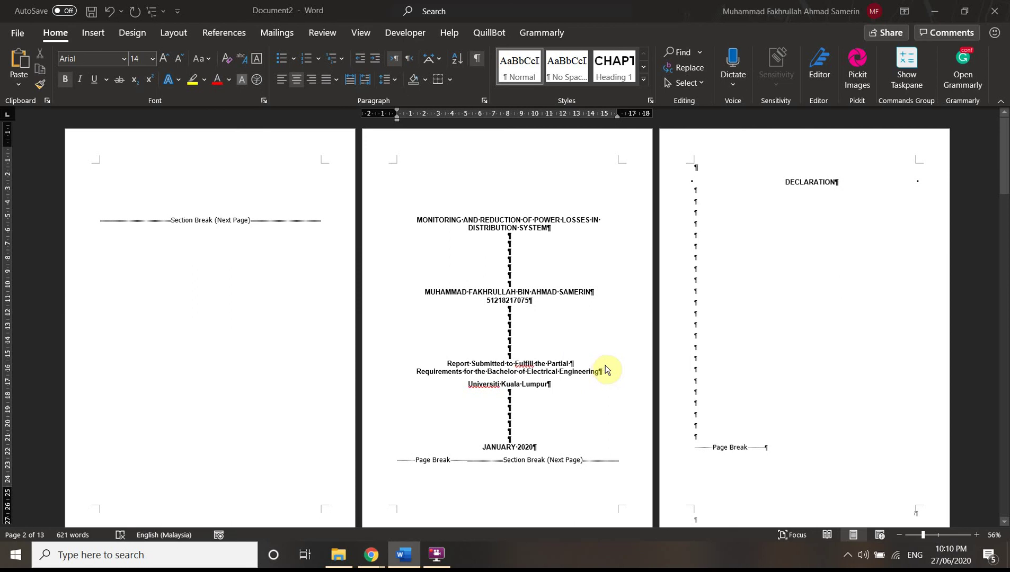
Add three blank lines below the reference list and insert a page break to start a new page at the document's end
scroll(607, 369, down, 10)
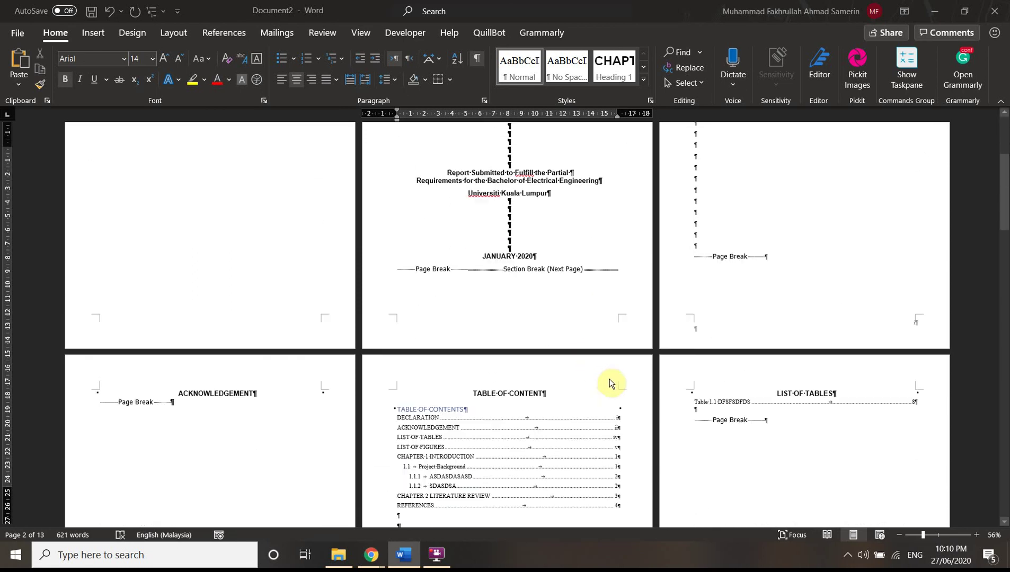
drag(999, 252, 770, 330)
click(724, 365)
key(Return)
key(Return)
key(Return)
click(93, 32)
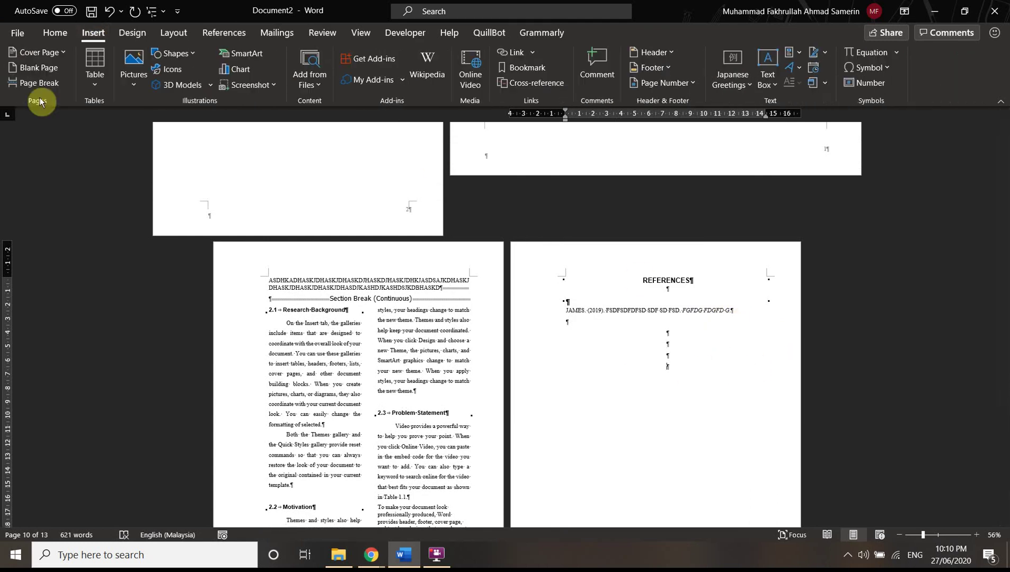
click(39, 83)
scroll(726, 351, up, 3)
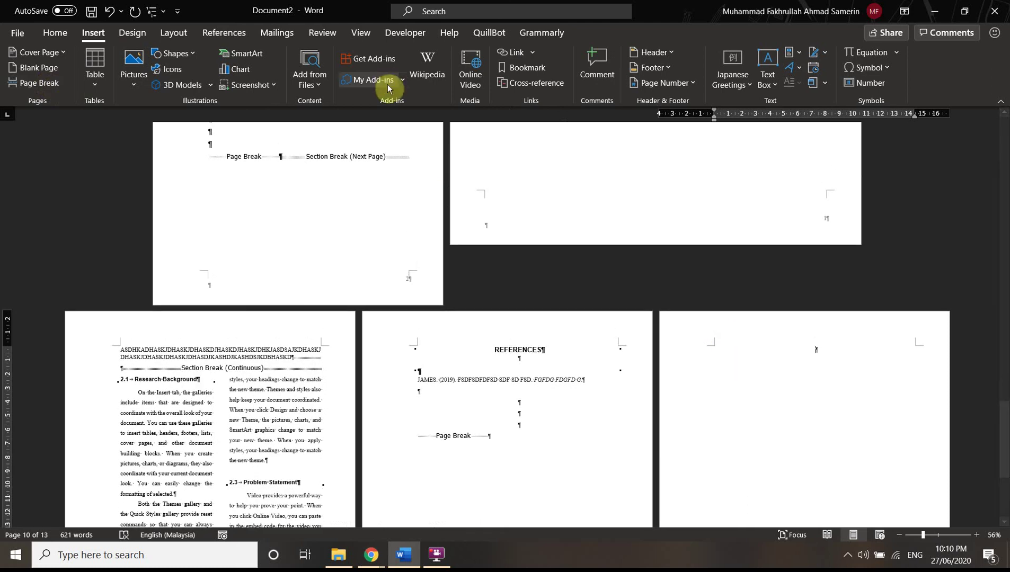
click(940, 534)
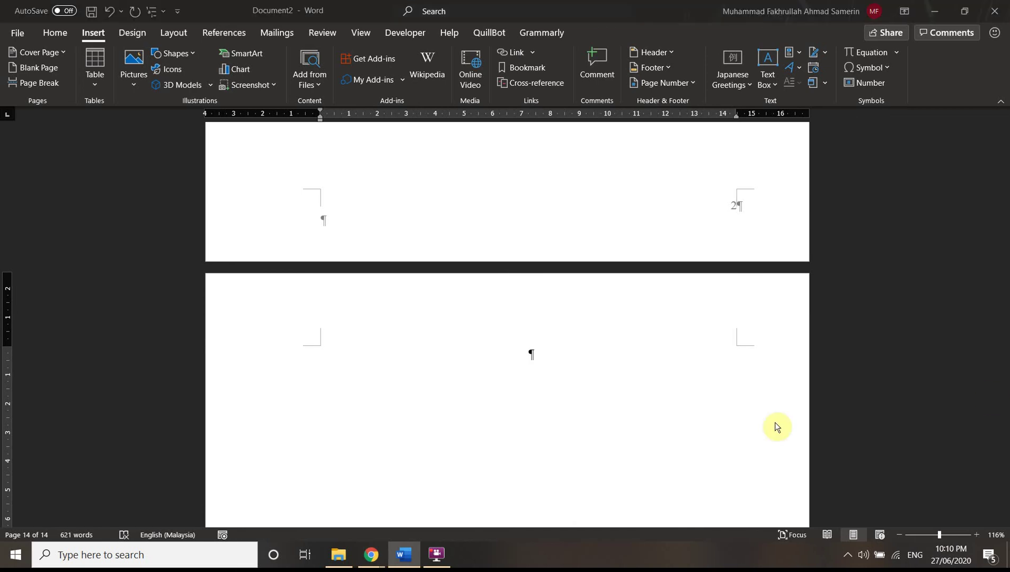
click(528, 360)
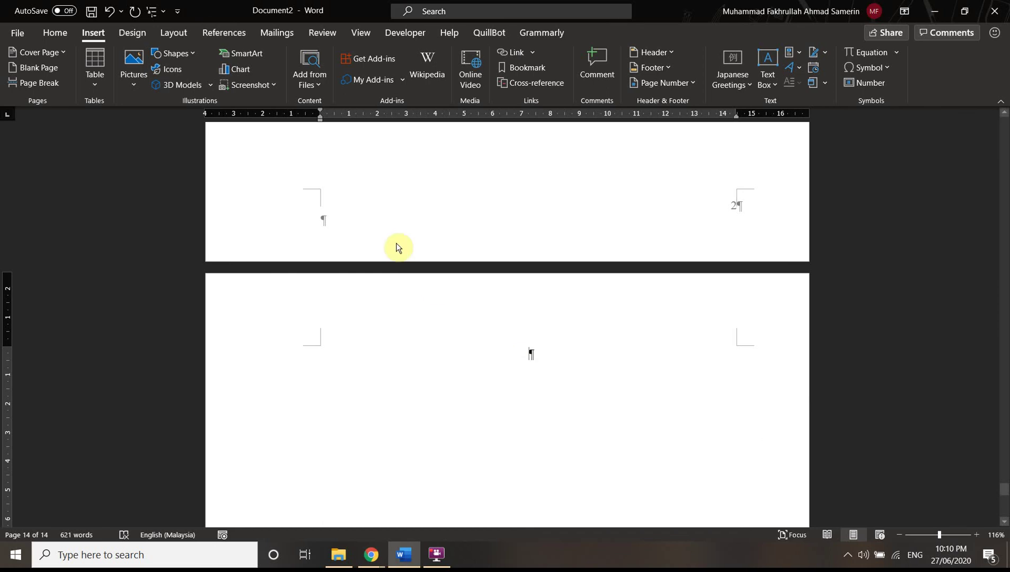
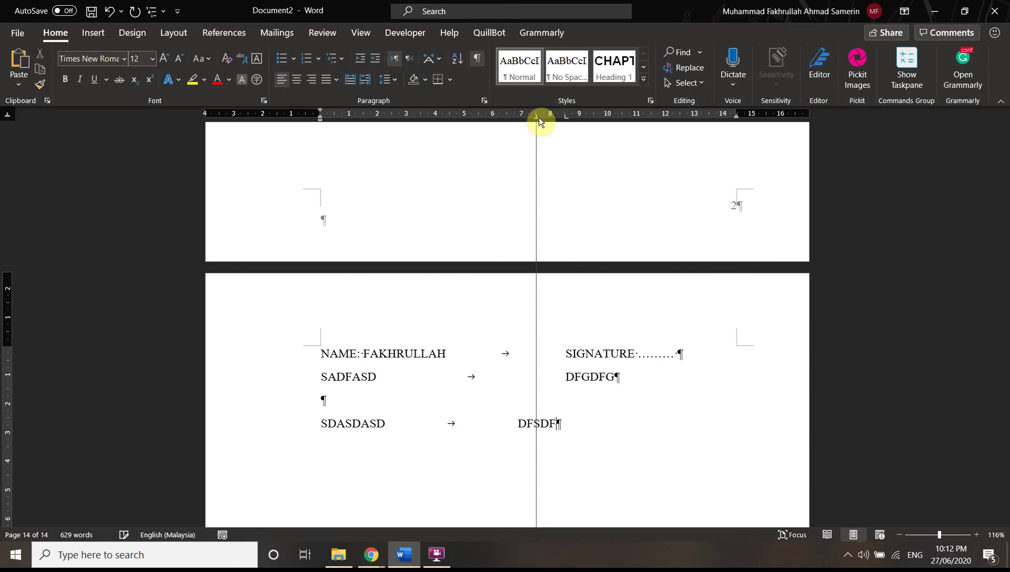
Place the center tab stop of the SDASDASD line at about 7.5 cm, and add two new lines below it
drag(539, 122, 538, 121)
key(Return)
key(Return)
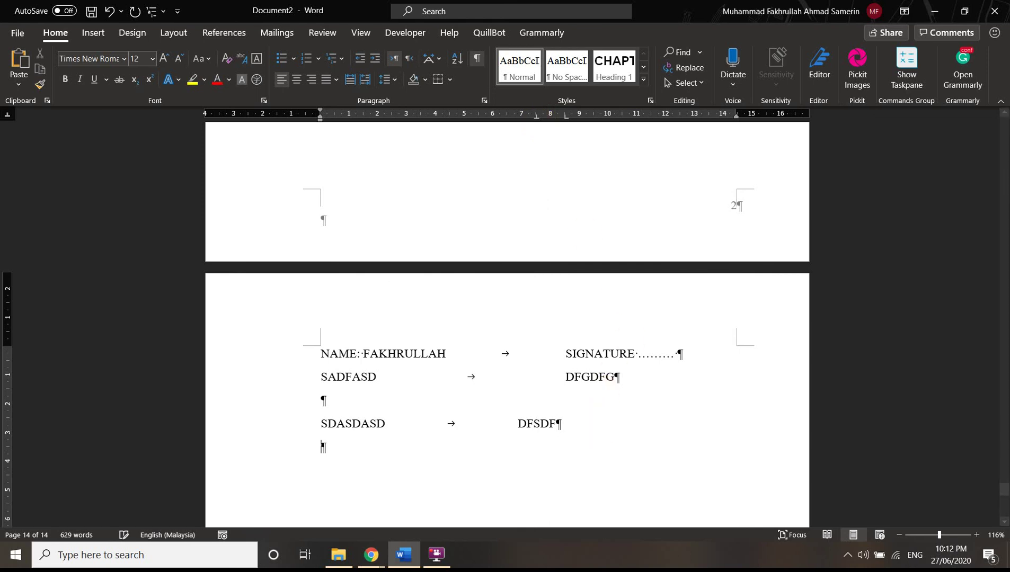
Add a right-aligned tab stop at about 9.5 cm to the new last line
click(10, 117)
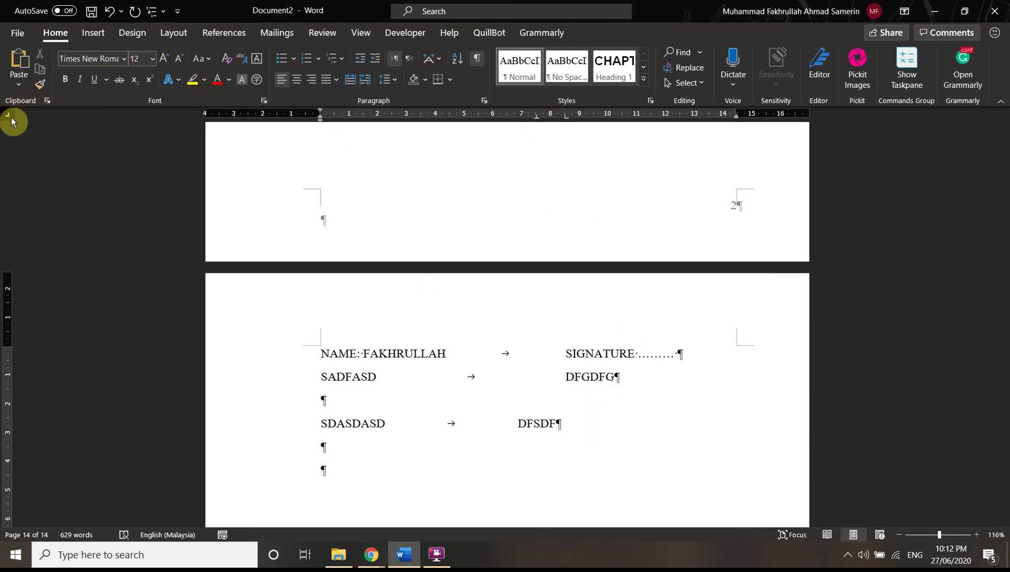
drag(593, 118, 594, 120)
scroll(360, 334, down, 3)
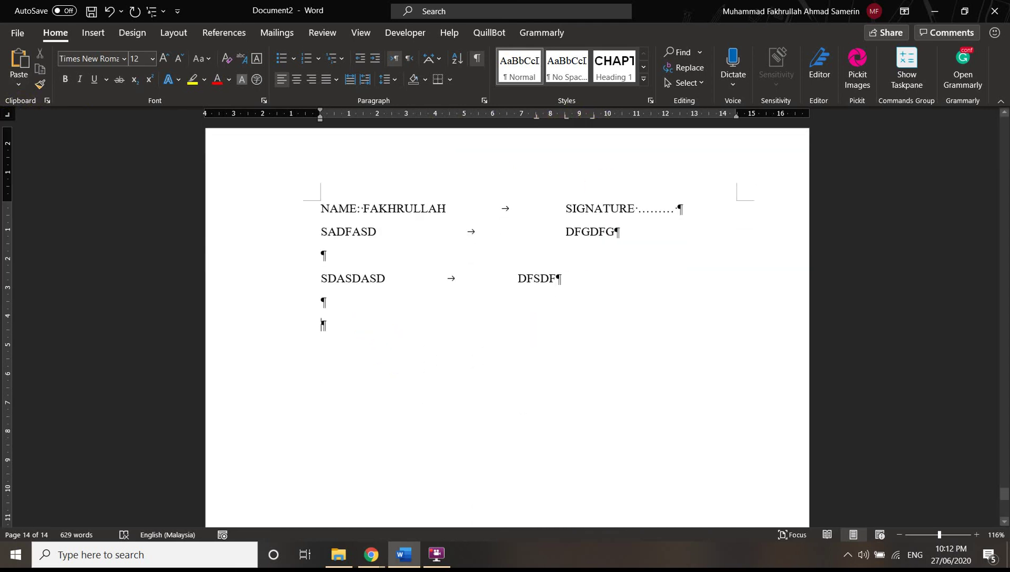
Enter "DFSFSDF" on the last line, followed by a tab and "GFGDGFDGDFGDFG" aligned to the right tab stop
text(DFSFSDF)
key(Tab)
text(GFG)
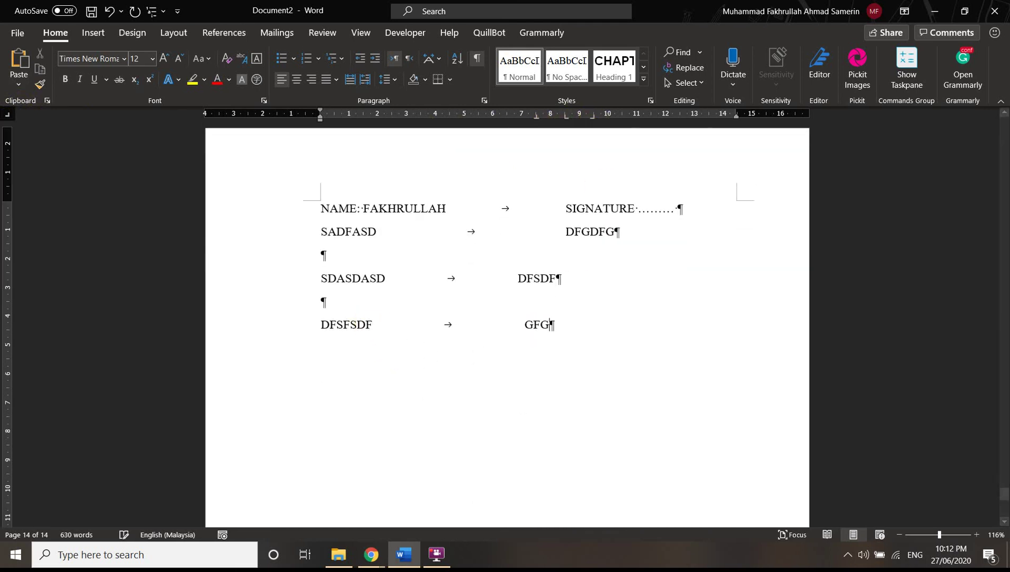
text(DGFDGDFGDFG)
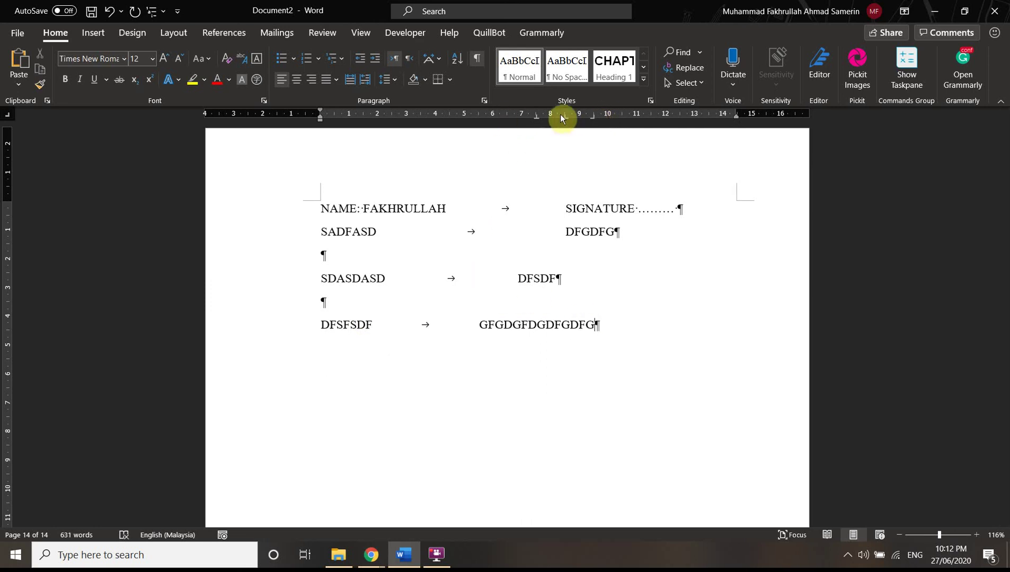
click(592, 116)
scroll(582, 324, up, 3)
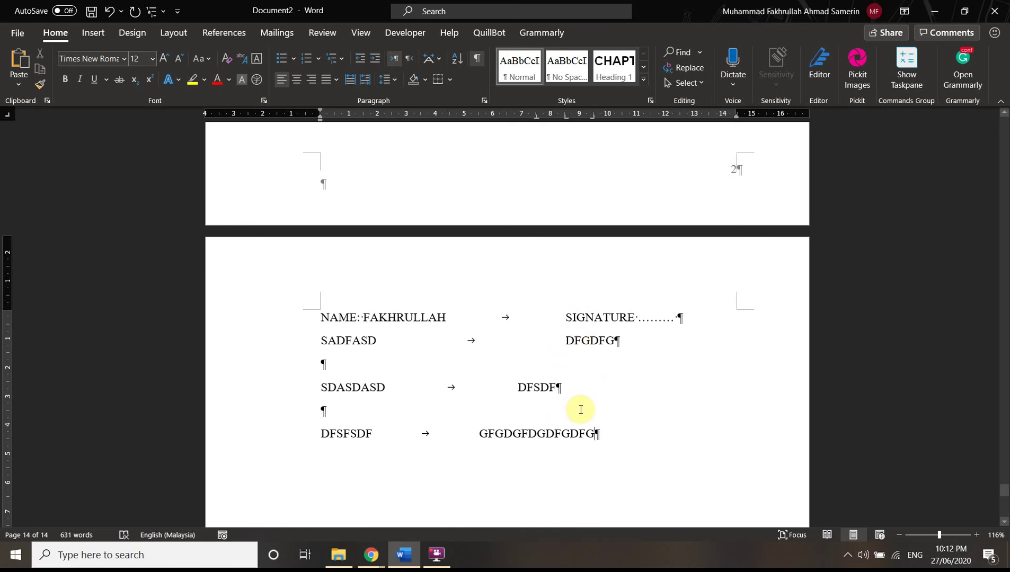
Set the first-line indent of the first paragraph under heading 2.1 Research Background to about 0.75 cm
scroll(377, 124, up, 5)
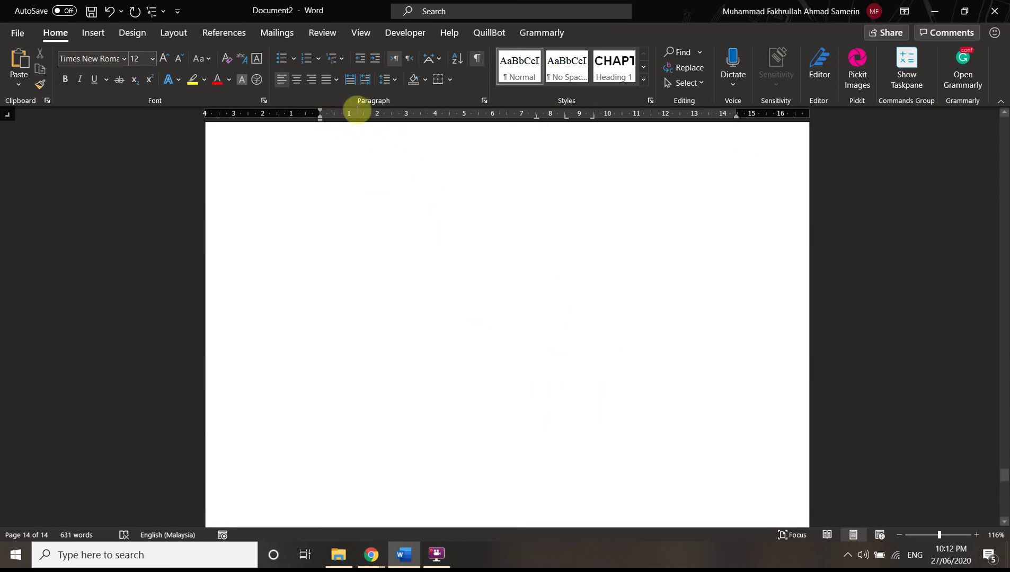
scroll(343, 162, up, 15)
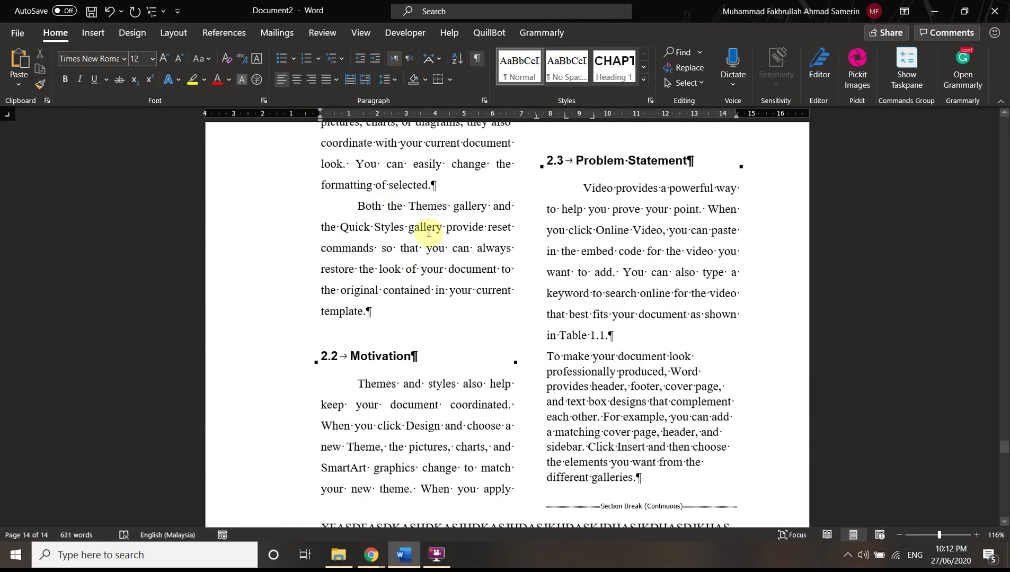
scroll(419, 256, up, 7)
click(347, 380)
scroll(340, 286, down, 3)
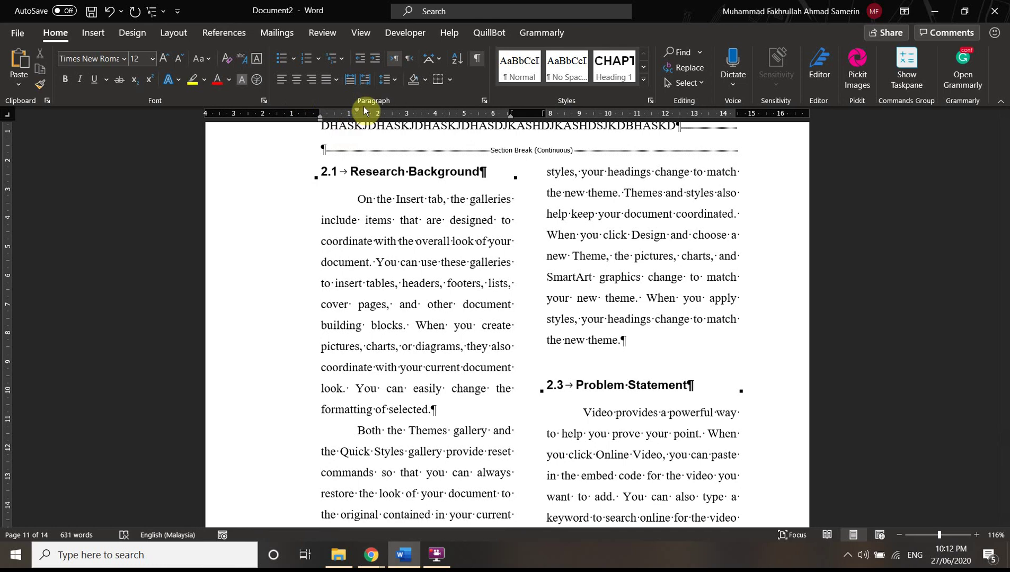
mouse_move(356, 109)
mouse_down()
mouse_move(326, 103)
mouse_move(447, 110)
mouse_move(373, 109)
mouse_move(408, 108)
mouse_move(374, 100)
mouse_move(414, 111)
mouse_move(358, 106)
mouse_move(332, 117)
mouse_move(440, 128)
mouse_move(378, 126)
mouse_move(419, 131)
mouse_move(324, 111)
mouse_up()
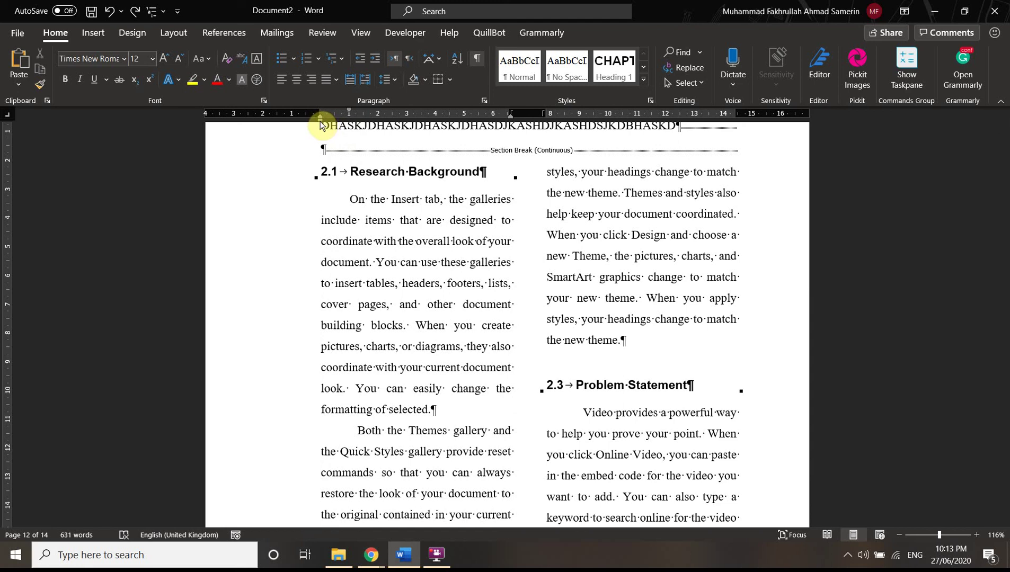
double_click(322, 124)
click(731, 24)
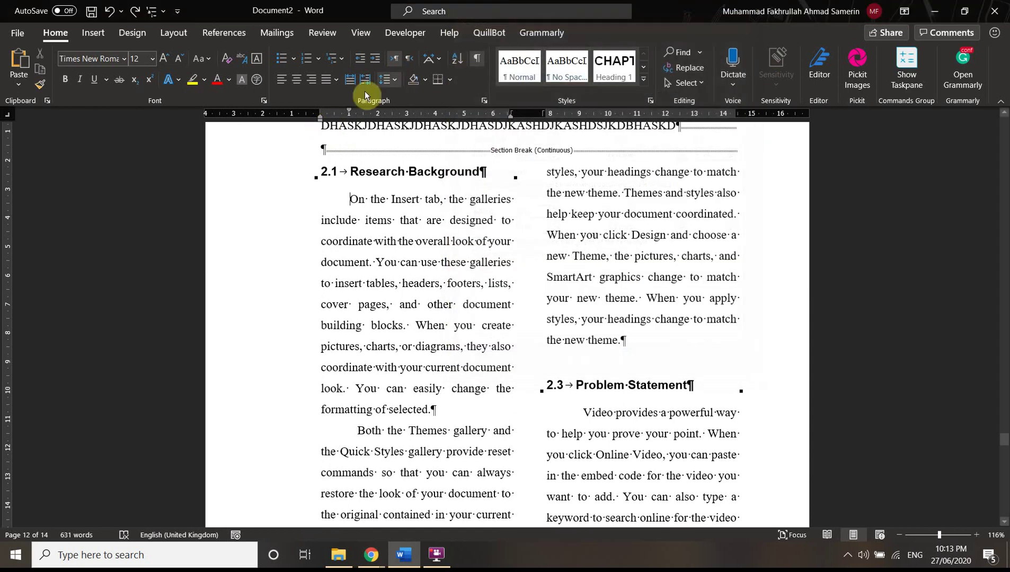
mouse_move(320, 124)
mouse_down()
mouse_move(421, 125)
mouse_move(311, 121)
mouse_move(325, 126)
mouse_move(332, 110)
mouse_move(320, 112)
mouse_move(356, 110)
mouse_move(345, 111)
mouse_up()
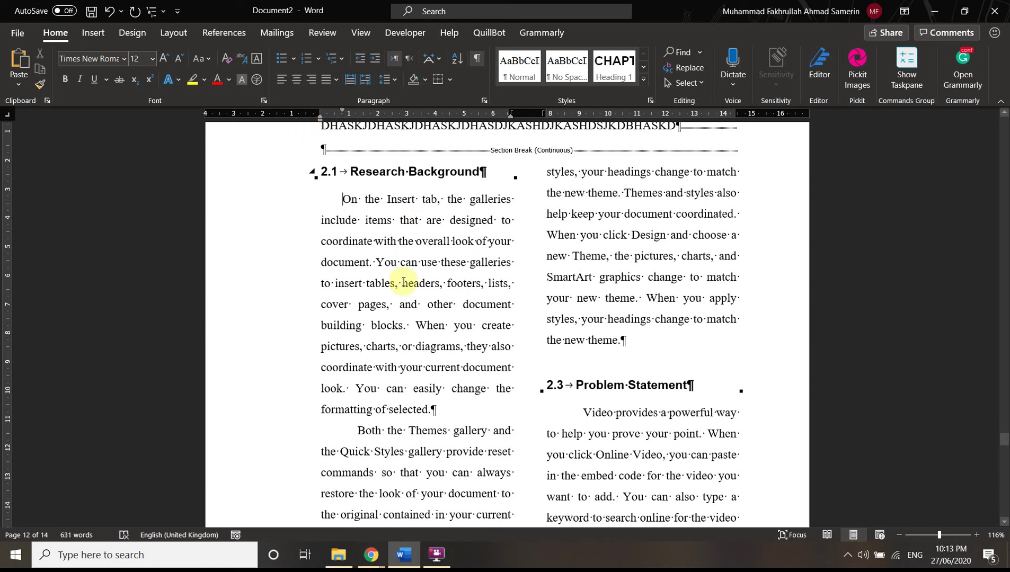
mouse_move(344, 113)
mouse_down()
mouse_move(445, 115)
mouse_move(341, 119)
mouse_move(405, 108)
mouse_move(350, 108)
mouse_move(407, 113)
mouse_move(340, 115)
mouse_move(378, 122)
mouse_move(319, 131)
mouse_up()
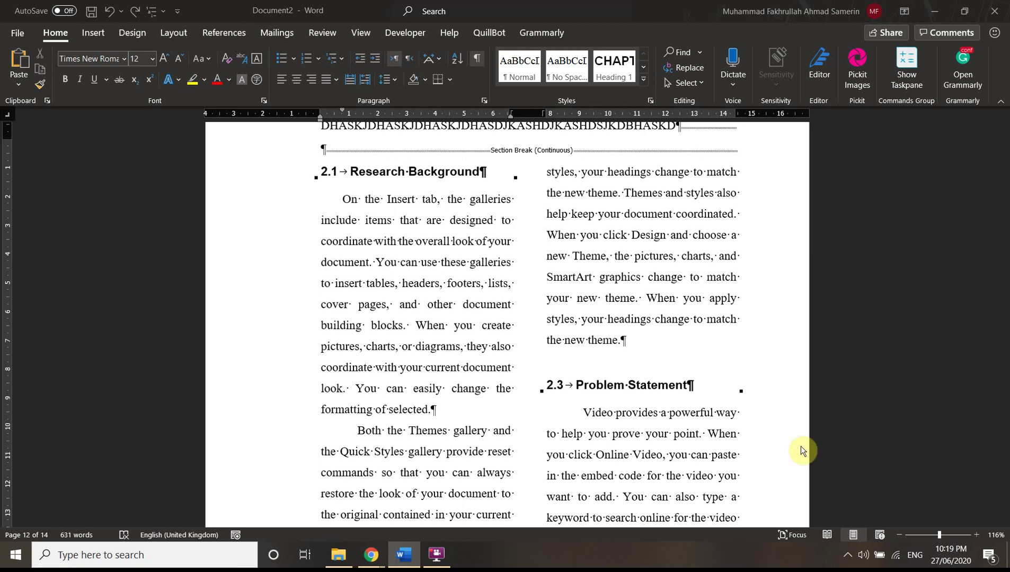
Zoom out to 51% to see several pages at once and examine the footer page numbers across the sections
scroll(670, 392, up, 20)
scroll(676, 450, up, 3)
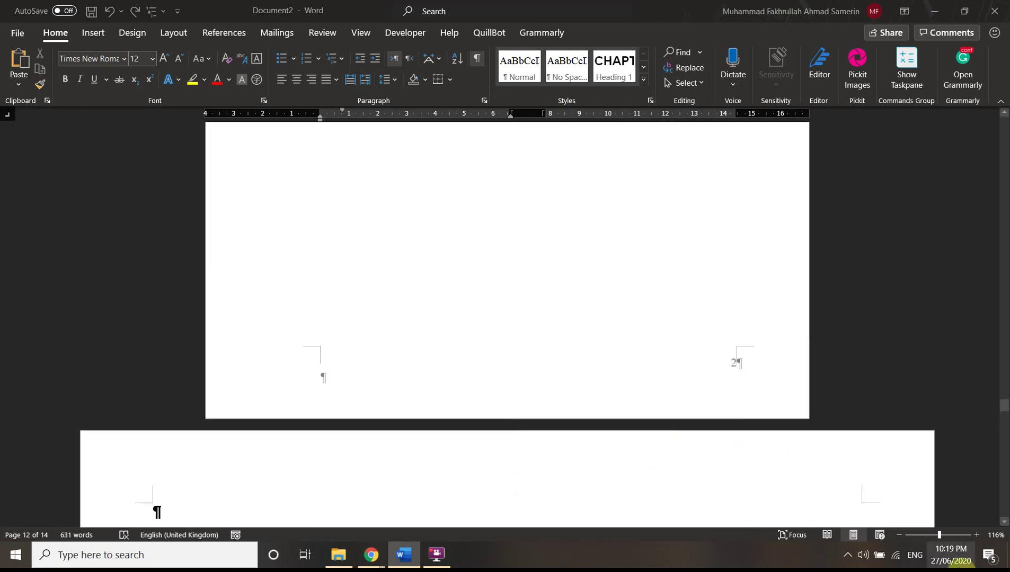
click(922, 536)
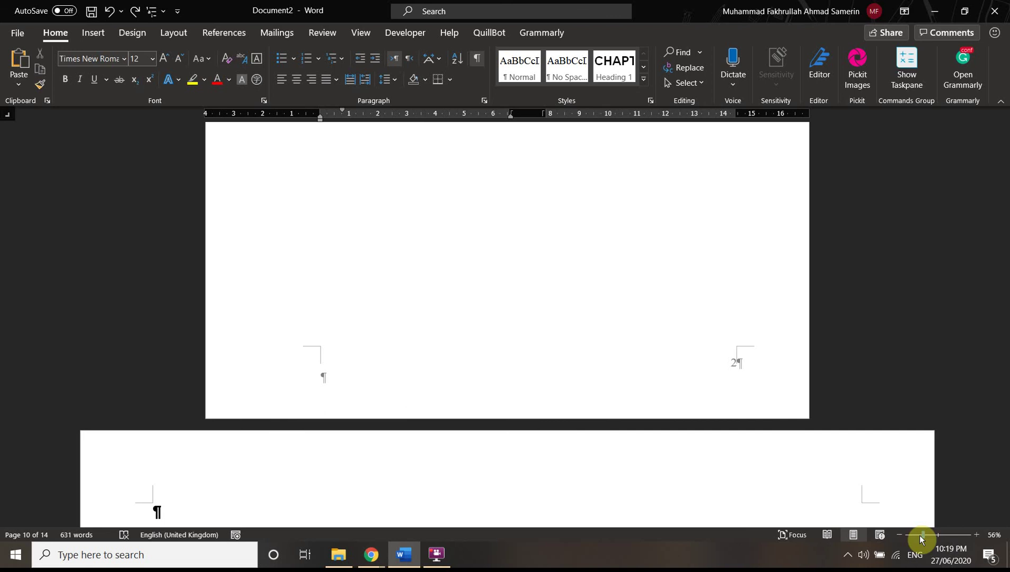
click(920, 535)
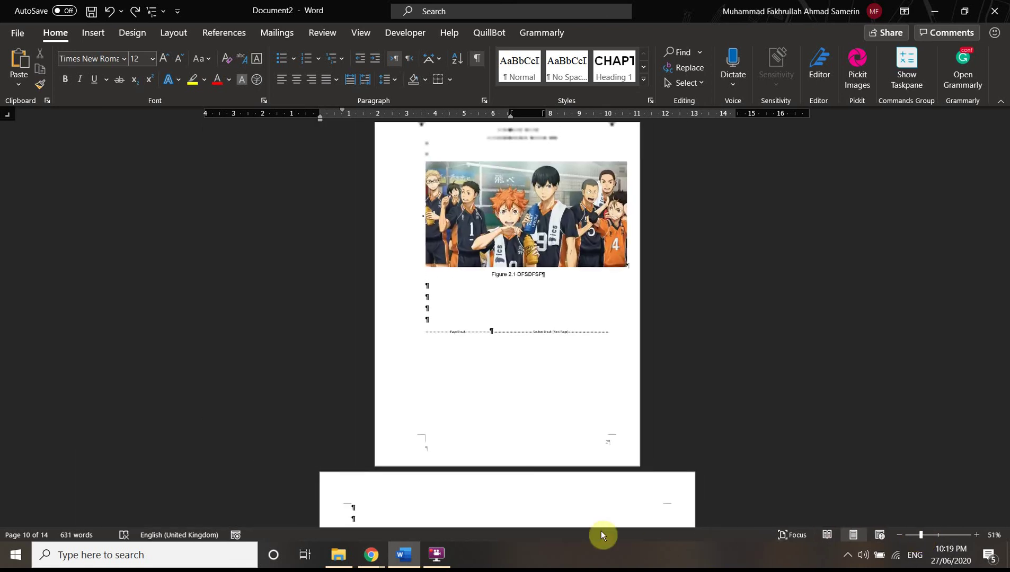
scroll(477, 317, down, 5)
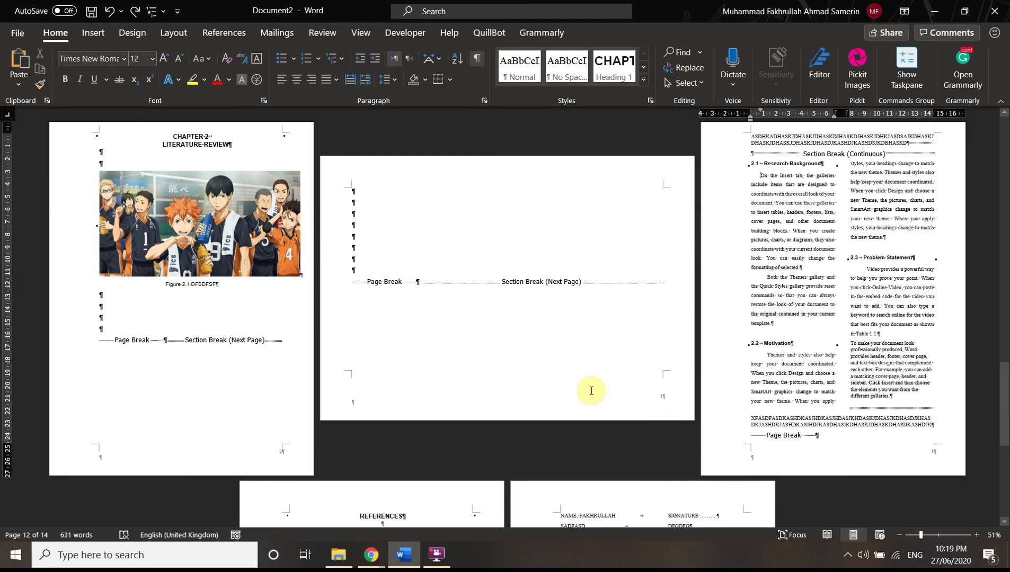
scroll(569, 378, down, 4)
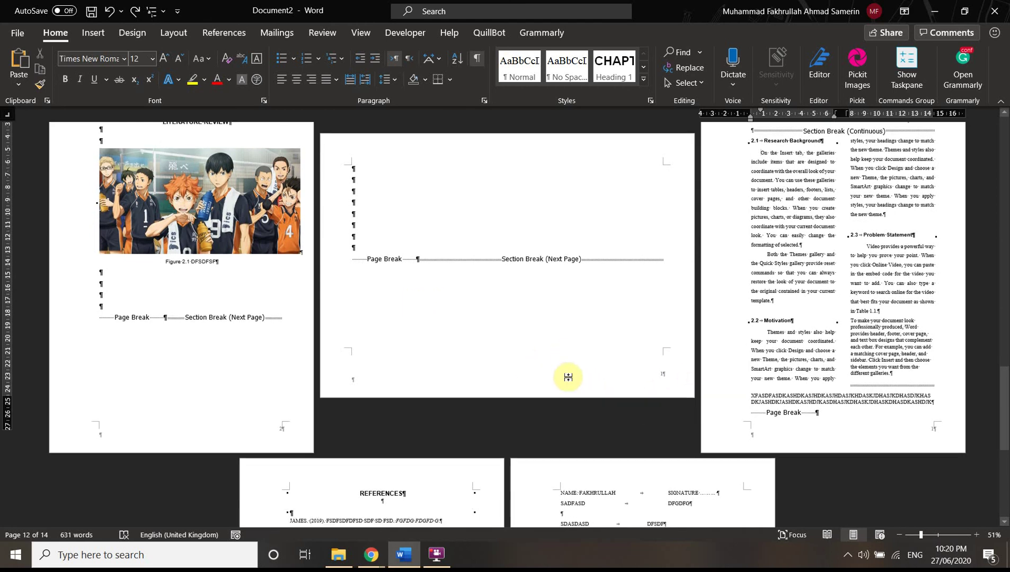
scroll(542, 419, up, 5)
scroll(578, 390, up, 5)
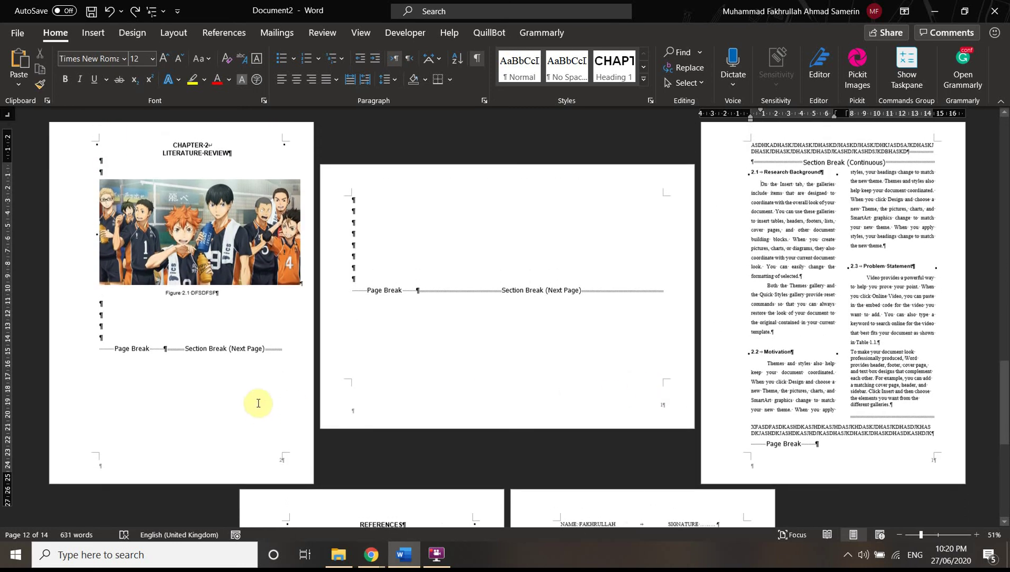
scroll(571, 372, up, 1)
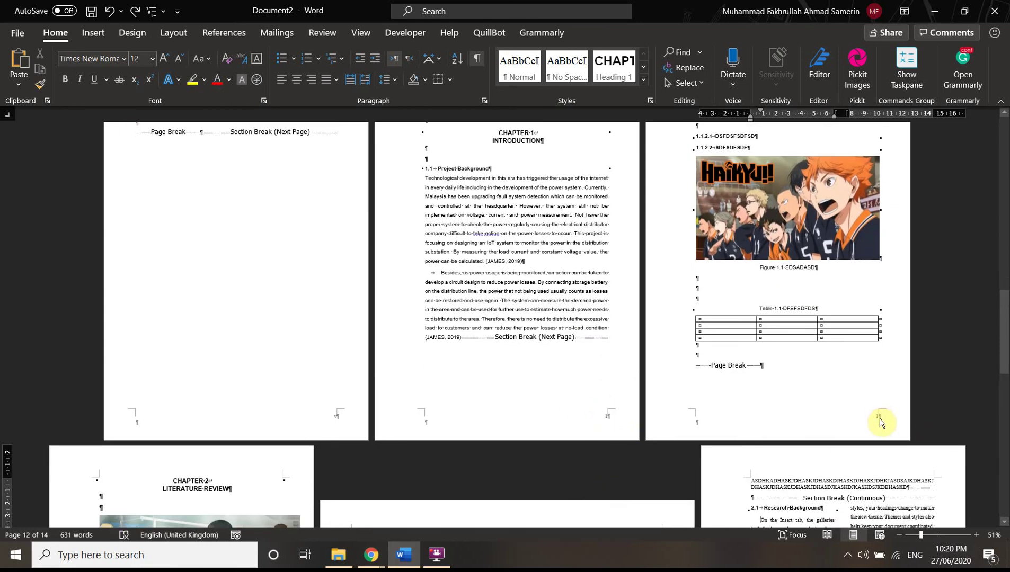
scroll(595, 412, up, 1)
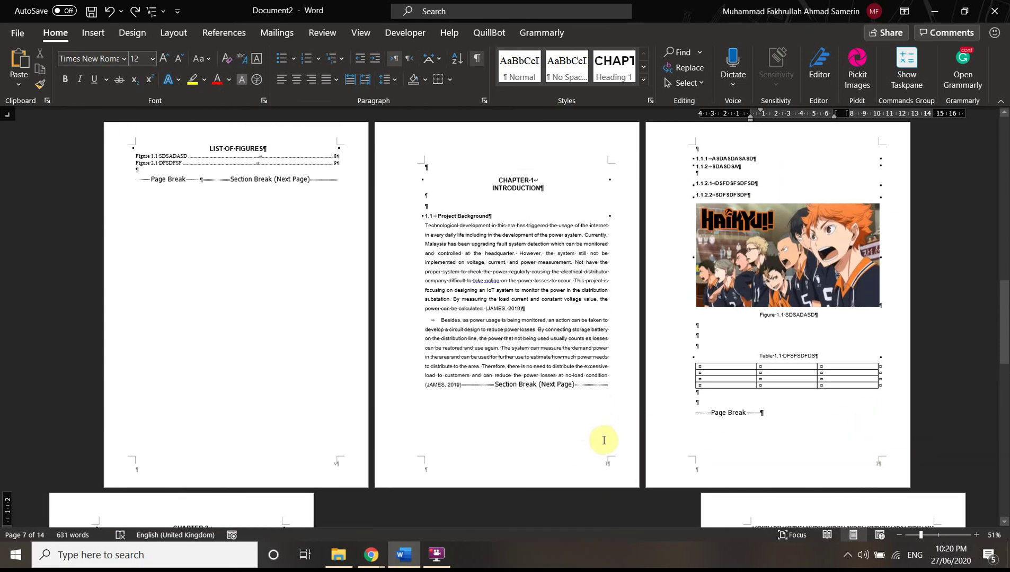
Set the section 5 footer's page numbering to continue from the previous section, check the following sections' footers, and leave footer editing
double_click(870, 470)
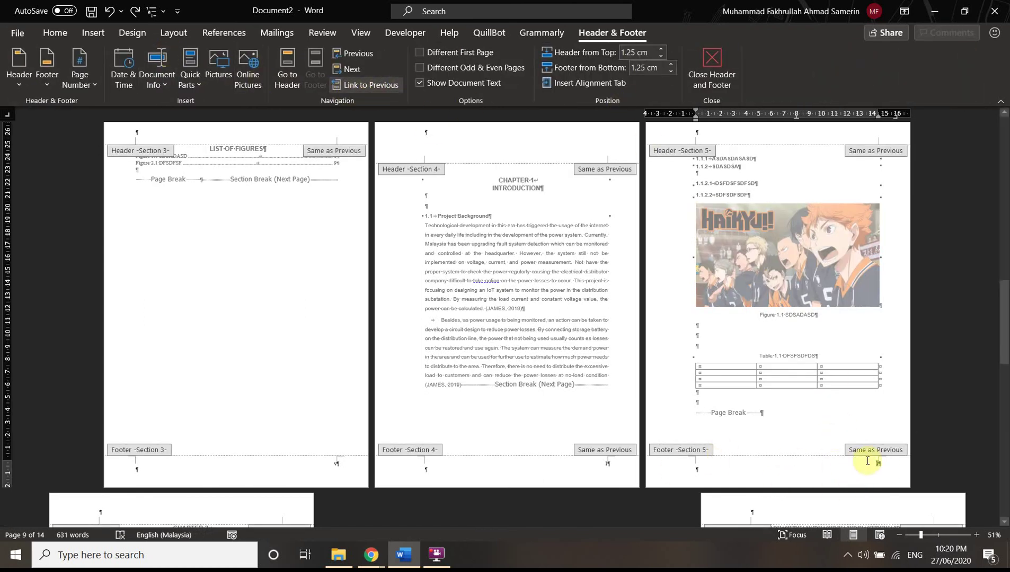
click(79, 75)
click(137, 194)
click(460, 301)
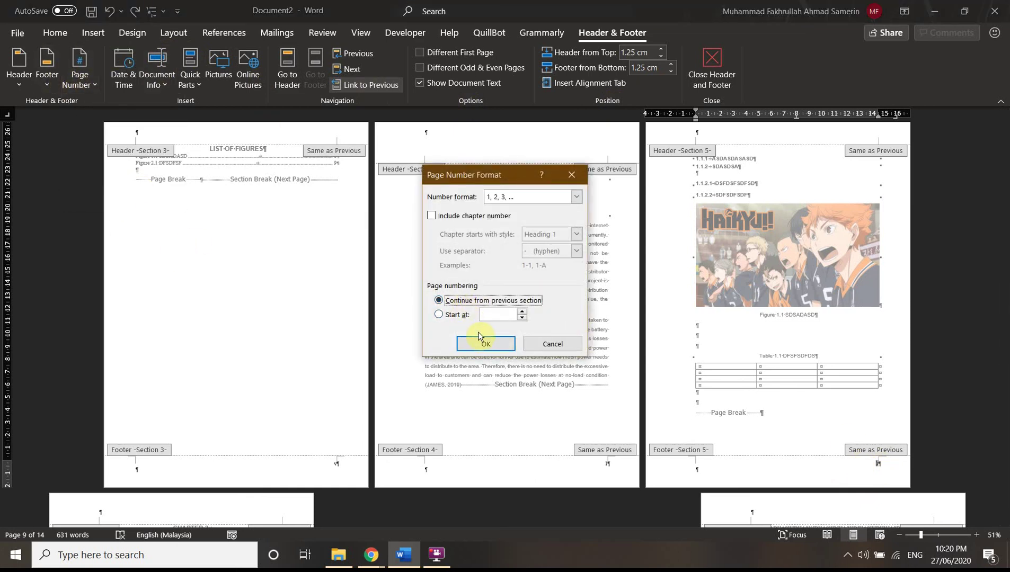
click(483, 344)
scroll(874, 480, down, 5)
scroll(498, 430, down, 6)
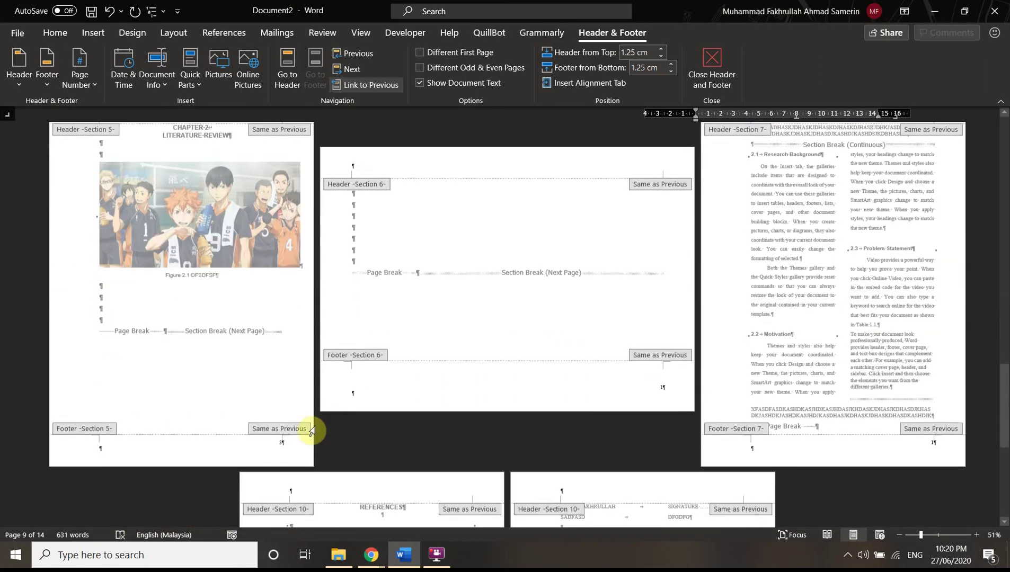
scroll(657, 314, up, 3)
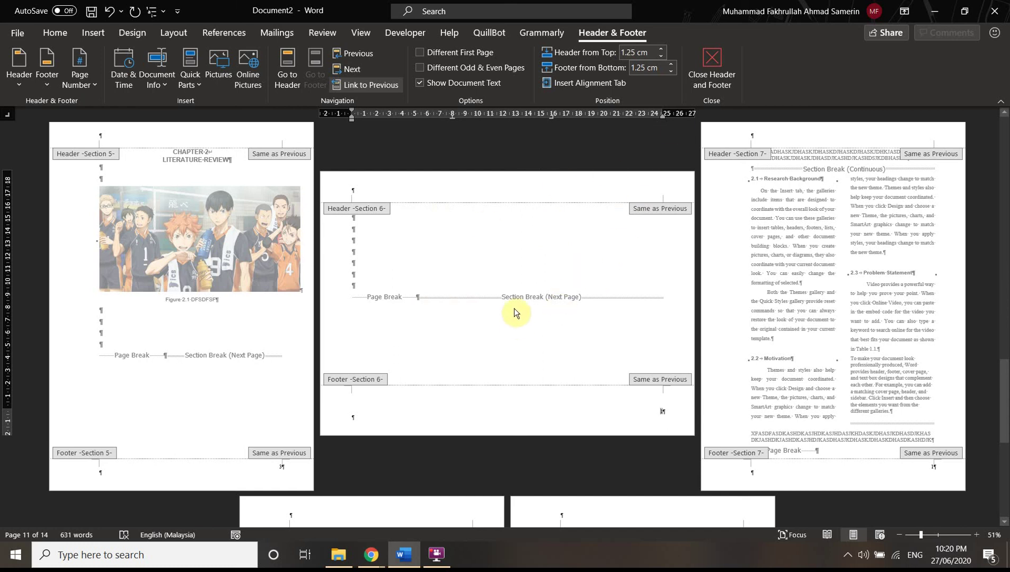
click(716, 83)
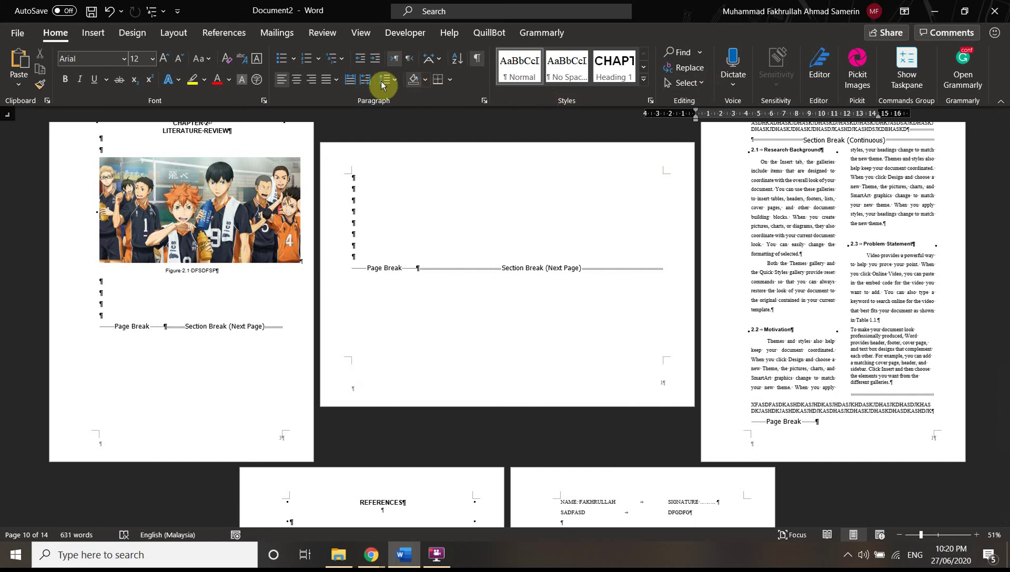
click(93, 33)
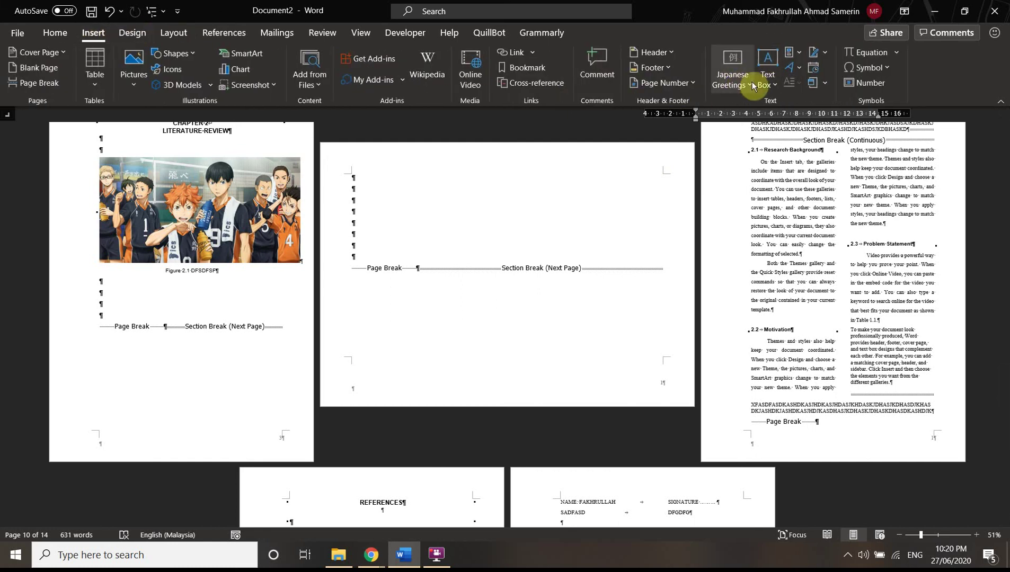
click(762, 83)
click(782, 152)
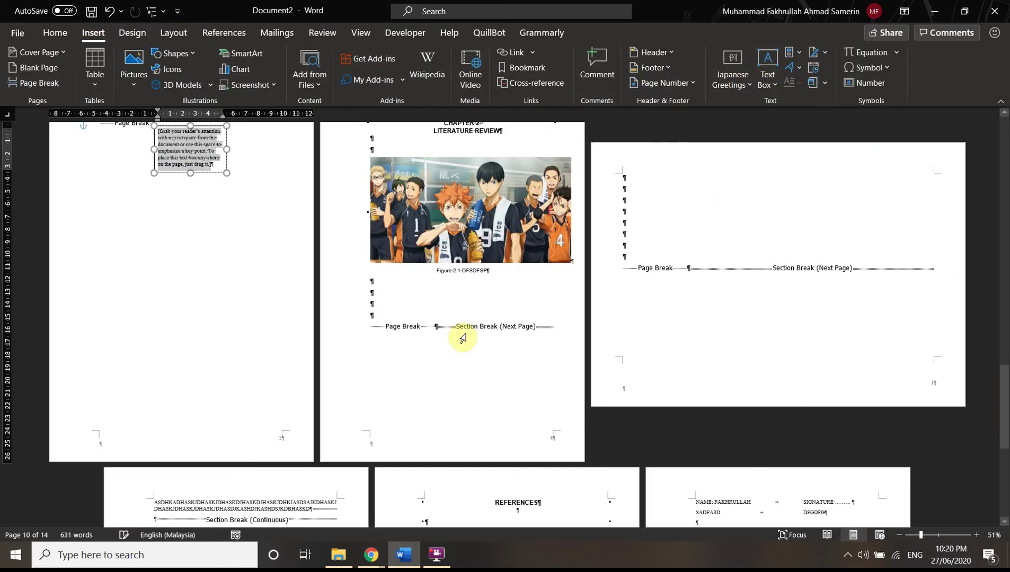
scroll(462, 423, down, 3)
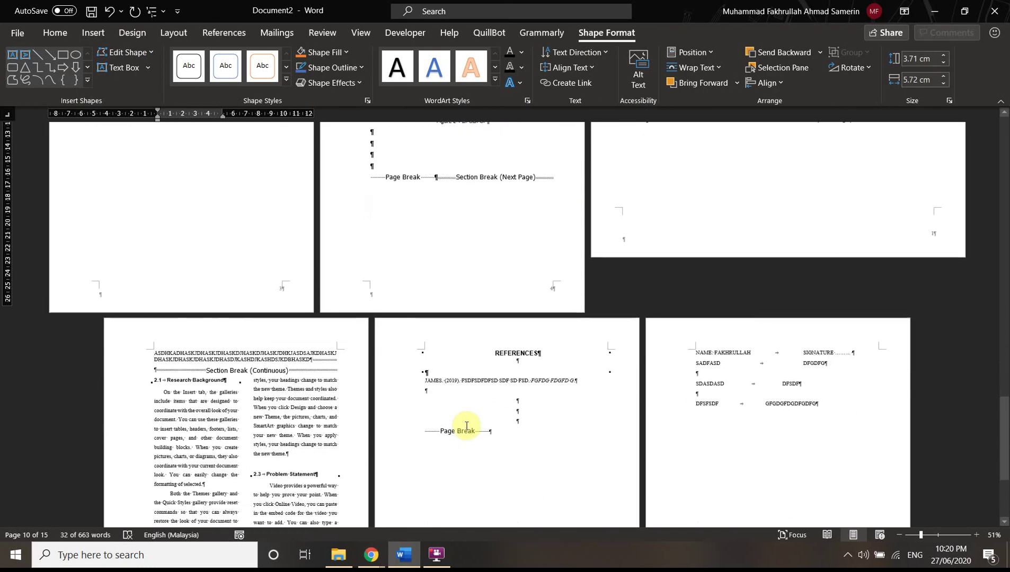
key(ctrl+z)
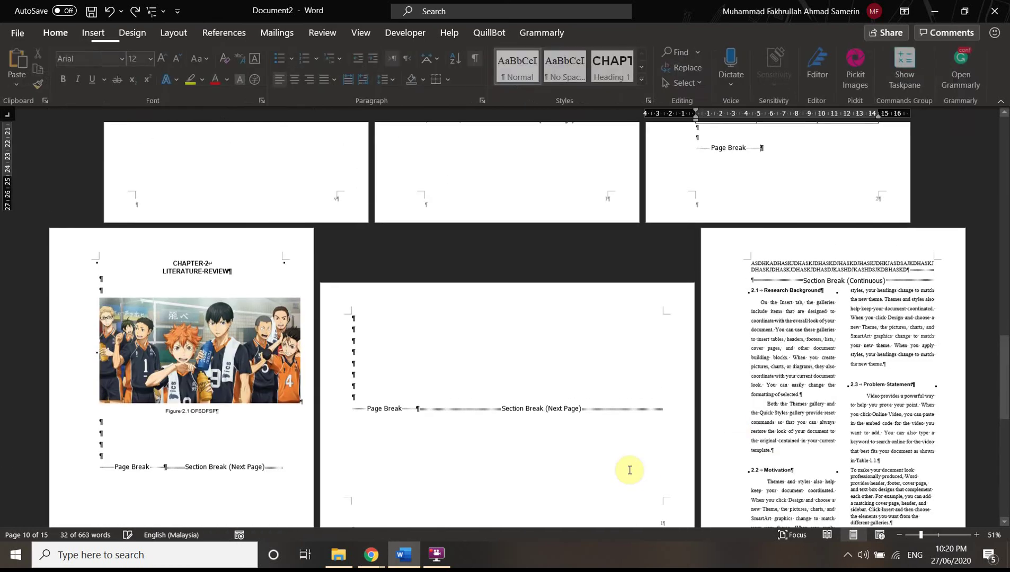
Insert a simple text box on the landscape page and replace its placeholder text with the page number 4
click(407, 353)
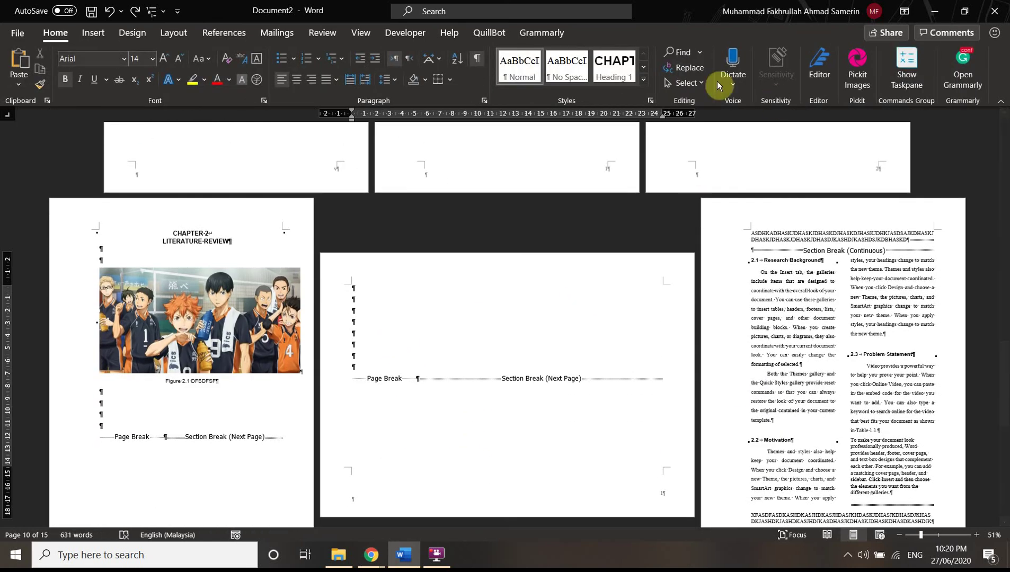
click(93, 32)
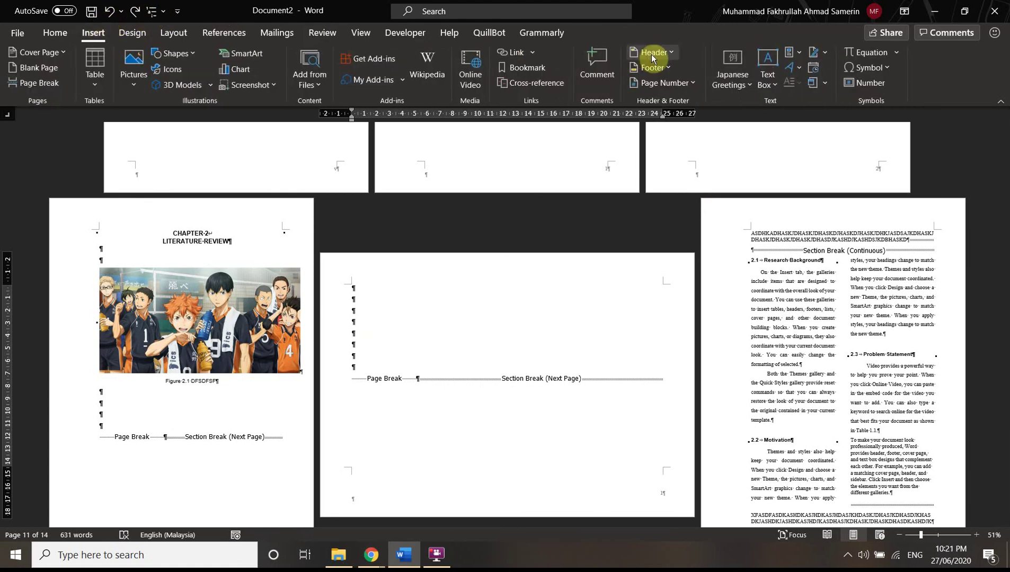
click(769, 59)
click(784, 169)
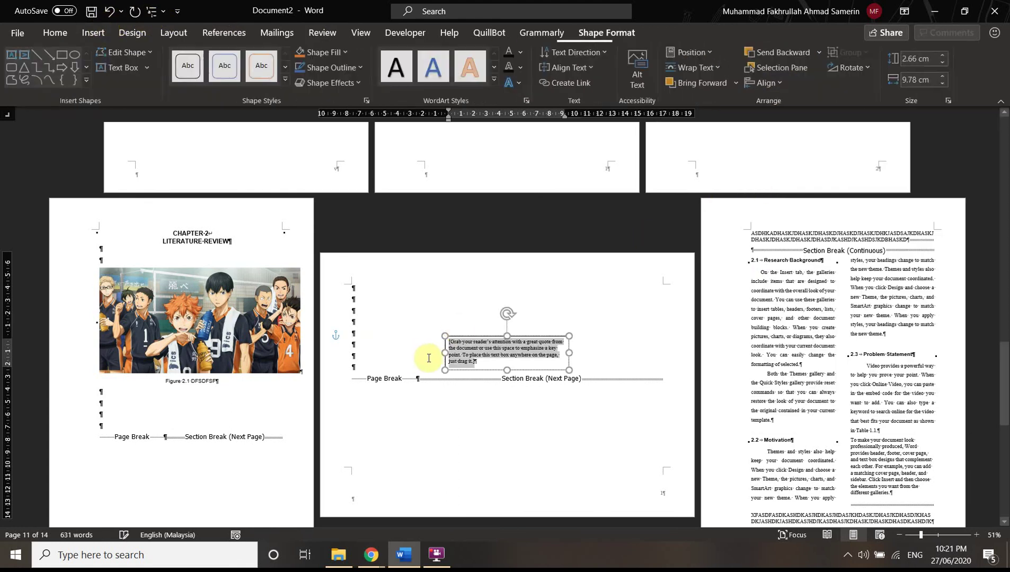
key(BackSpace)
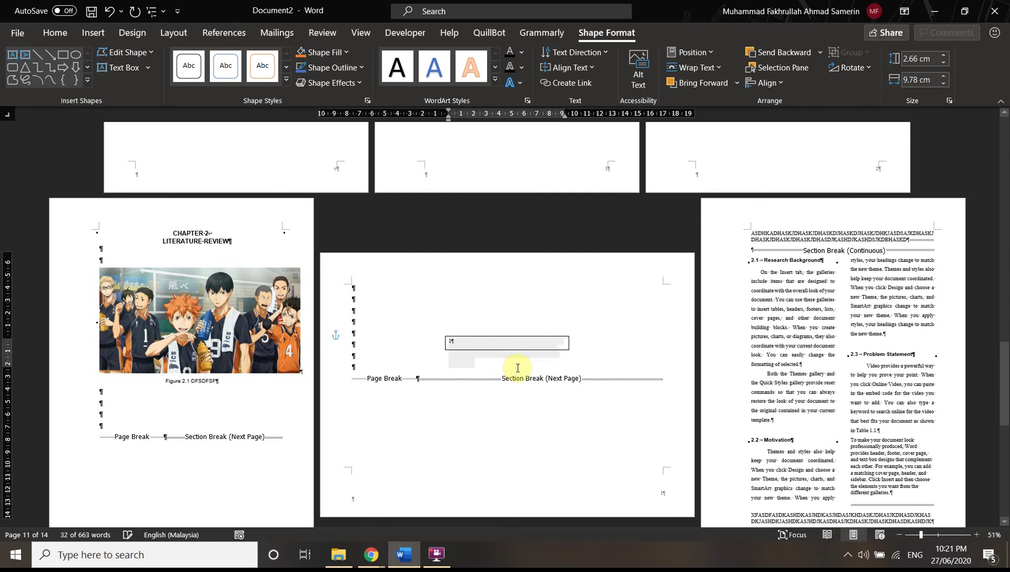
scroll(489, 311, down, 2)
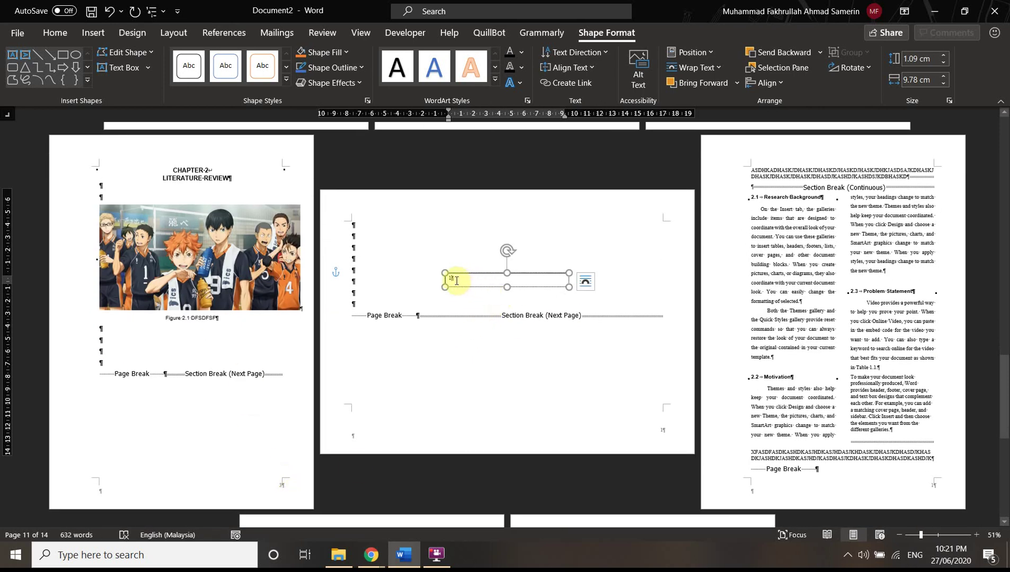
text(4)
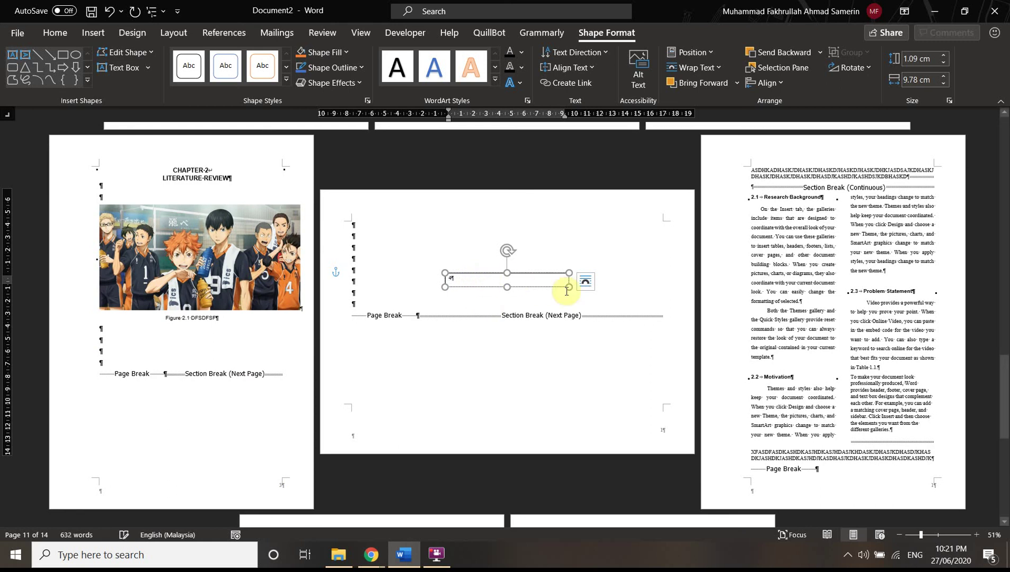
Shrink the text box to about 1.33 cm by 1.08 cm and rotate it 90° near the landscape page's lower-left margin corner
drag(568, 288, 458, 285)
drag(452, 250, 373, 424)
Set the text box's wrapping to In Front of Text and move it into the landscape page's left margin, near the bottom corner
click(392, 397)
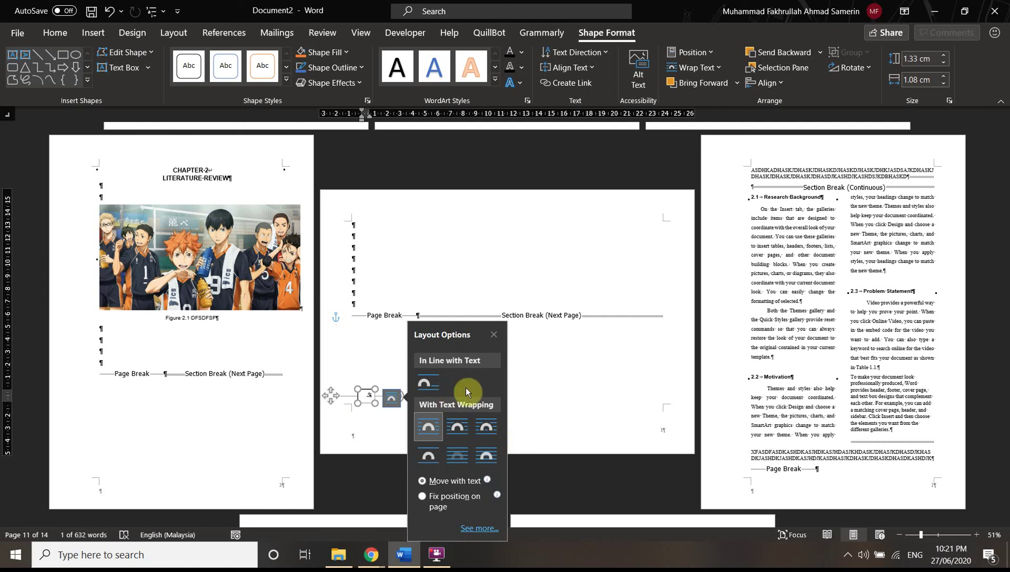
click(487, 459)
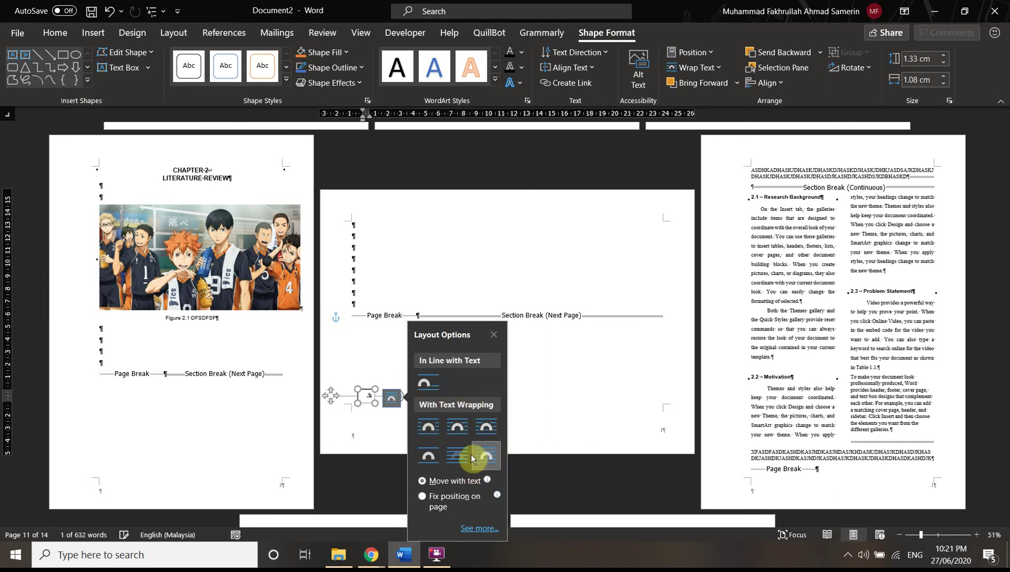
click(610, 385)
click(367, 394)
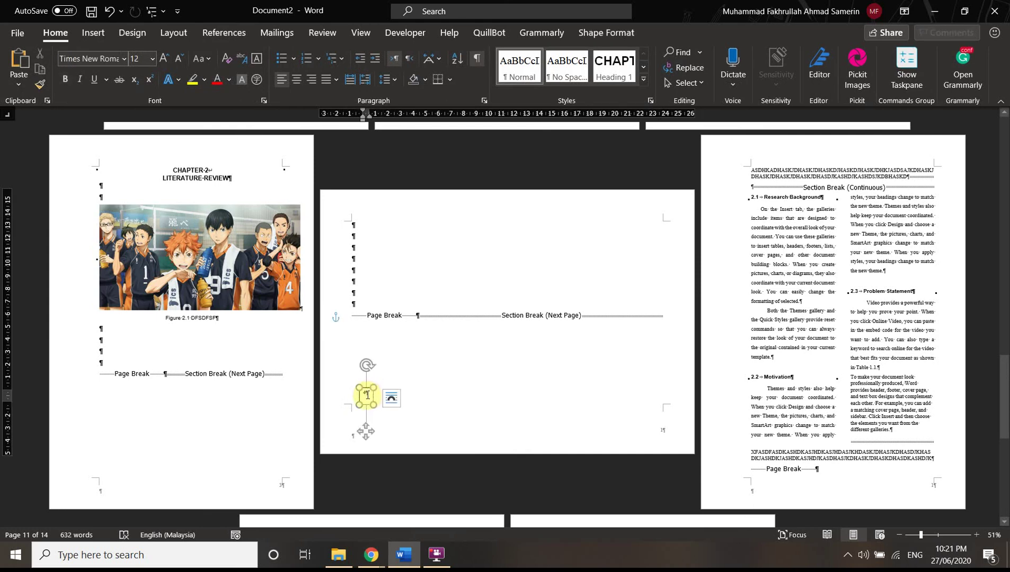
drag(378, 366, 344, 399)
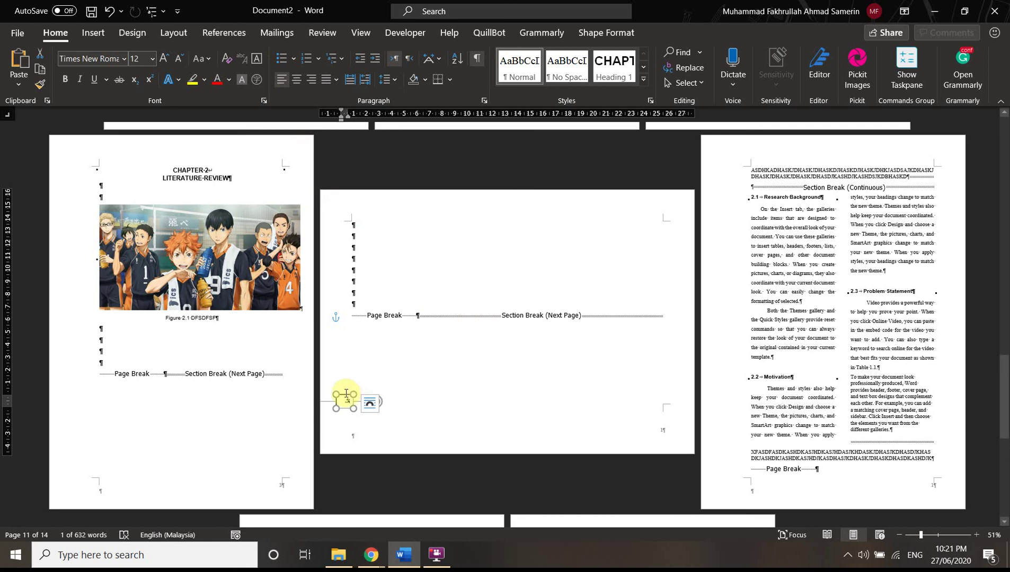
double_click(345, 398)
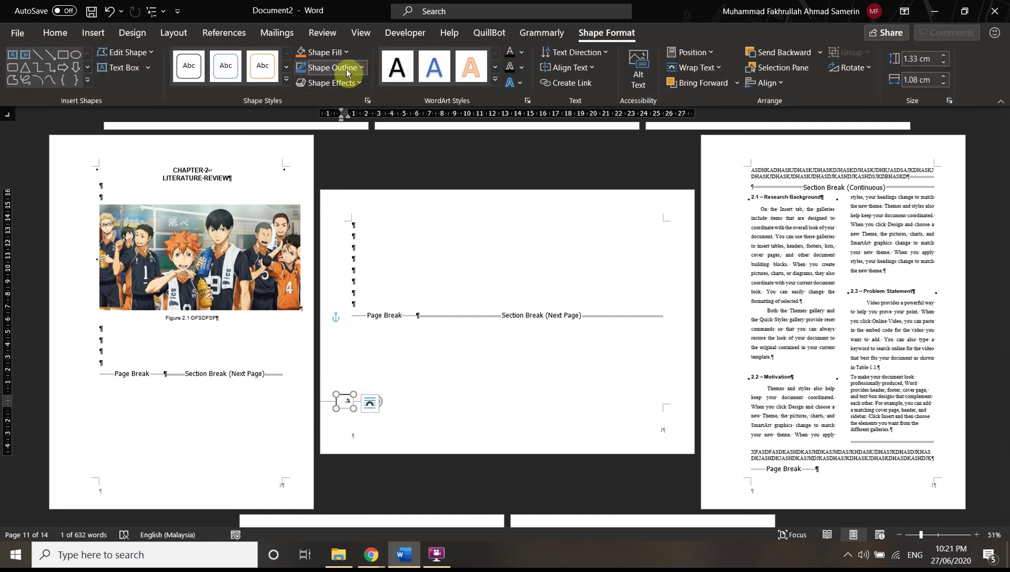
Remove the outline and fill from the page-number text box on the landscape page, then deselect it
click(346, 69)
click(339, 212)
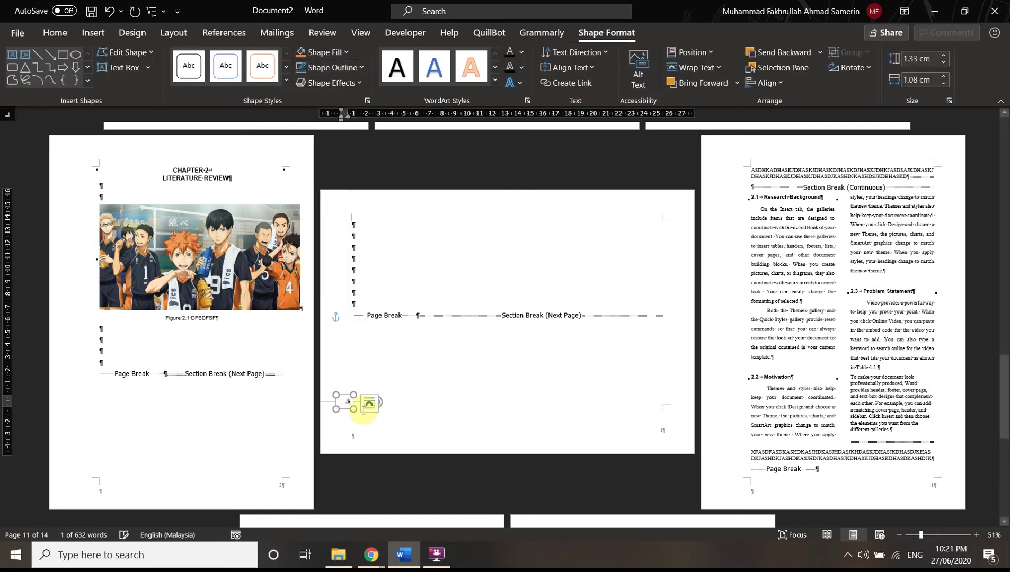
click(339, 52)
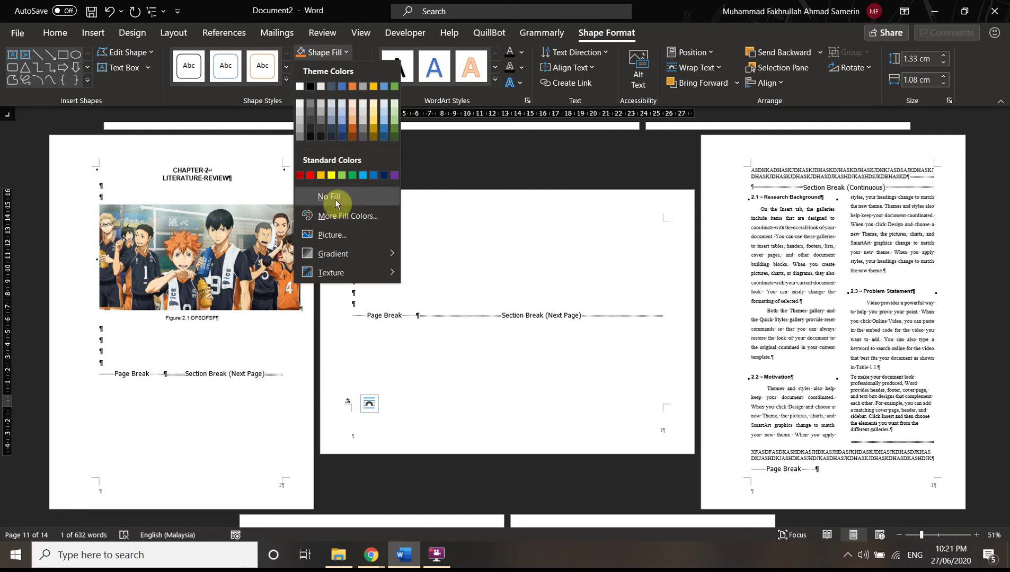
click(334, 200)
click(443, 390)
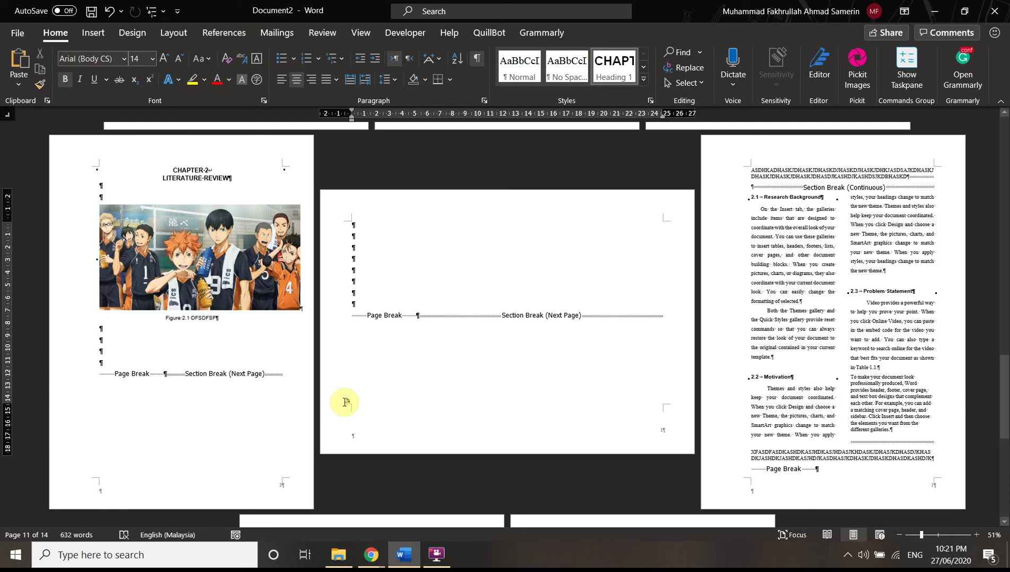
Delete the linked page number from the section 5 to 7 footers and unlink the section 7 footer from the previous section
double_click(662, 432)
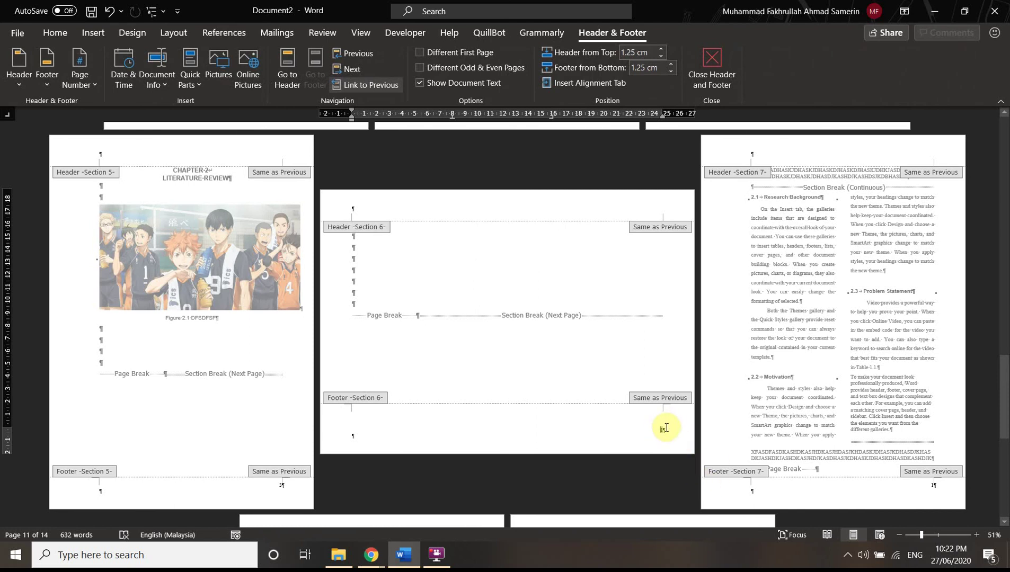
click(921, 496)
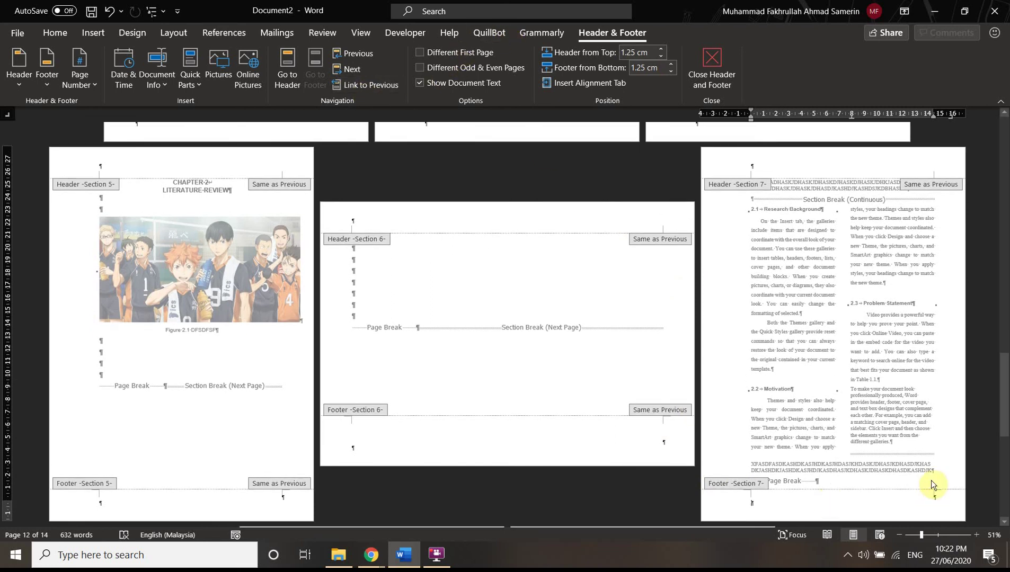
scroll(927, 424, down, 3)
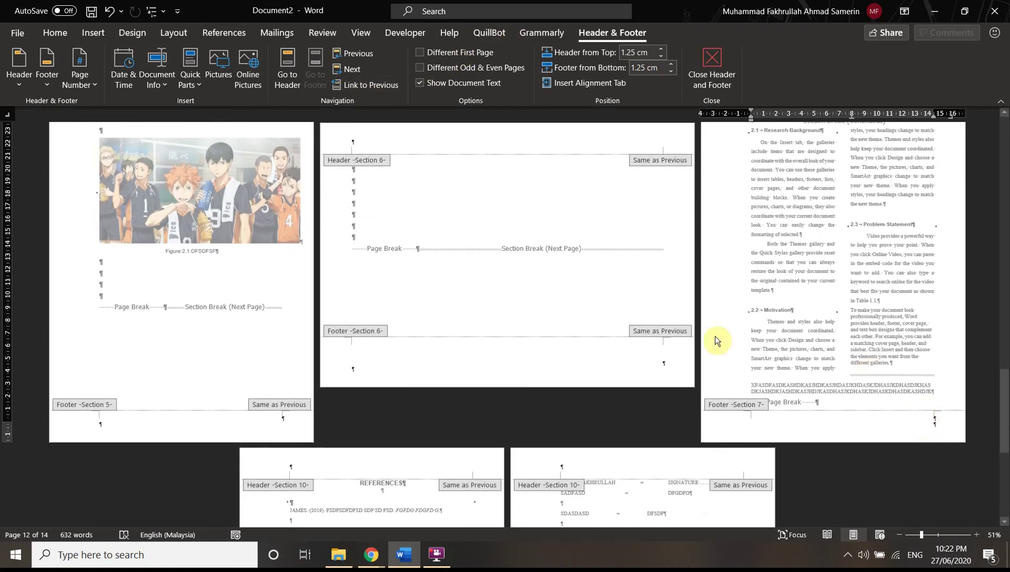
Set the section 7 footer's page numbering to start at 5
click(79, 75)
click(122, 181)
click(506, 315)
click(523, 313)
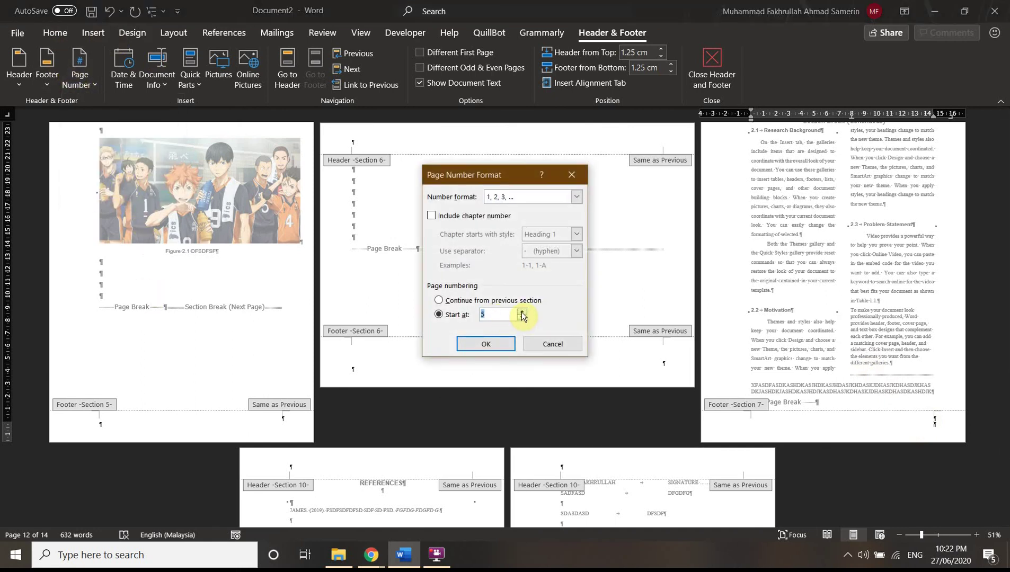
click(483, 343)
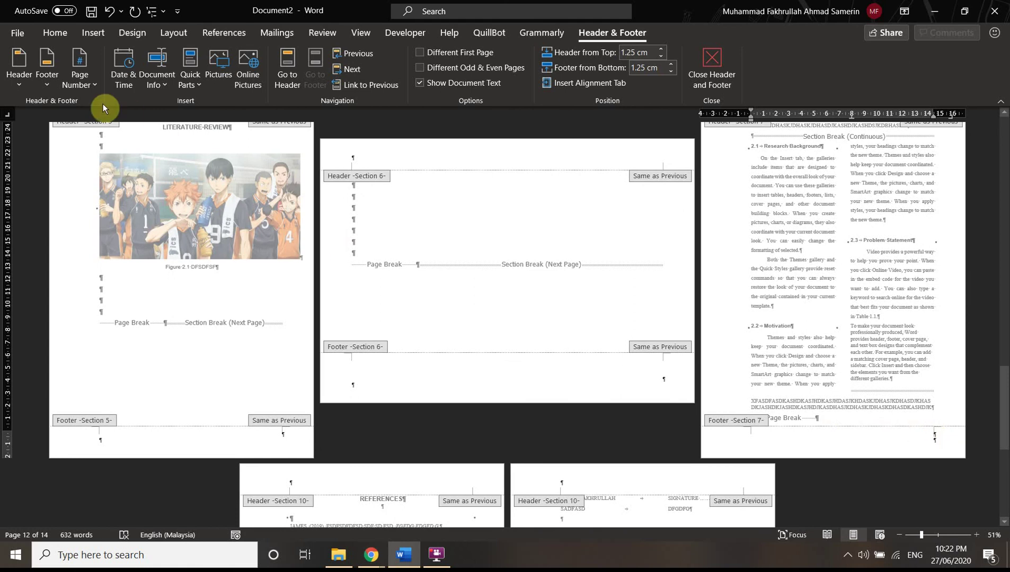
click(80, 77)
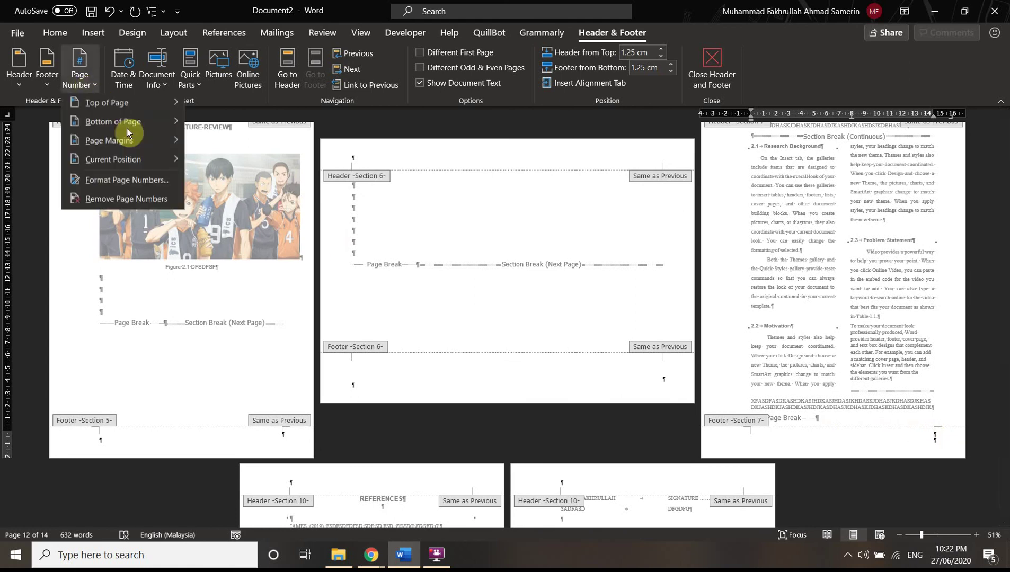
click(124, 181)
click(547, 349)
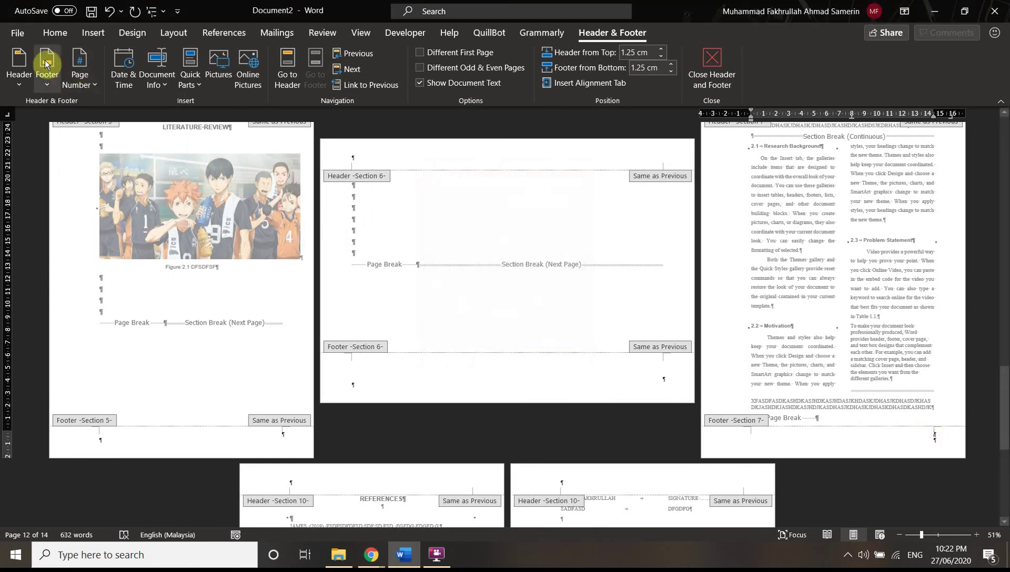
Insert a Plain Number 3 page number at the bottom of the section 7 page
click(79, 75)
mouse_move(155, 129)
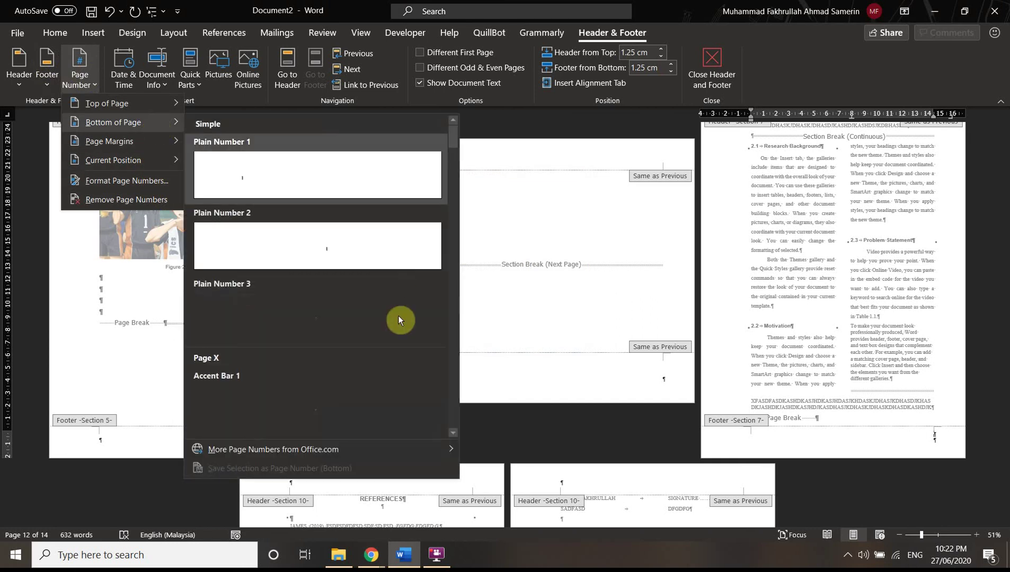
click(381, 298)
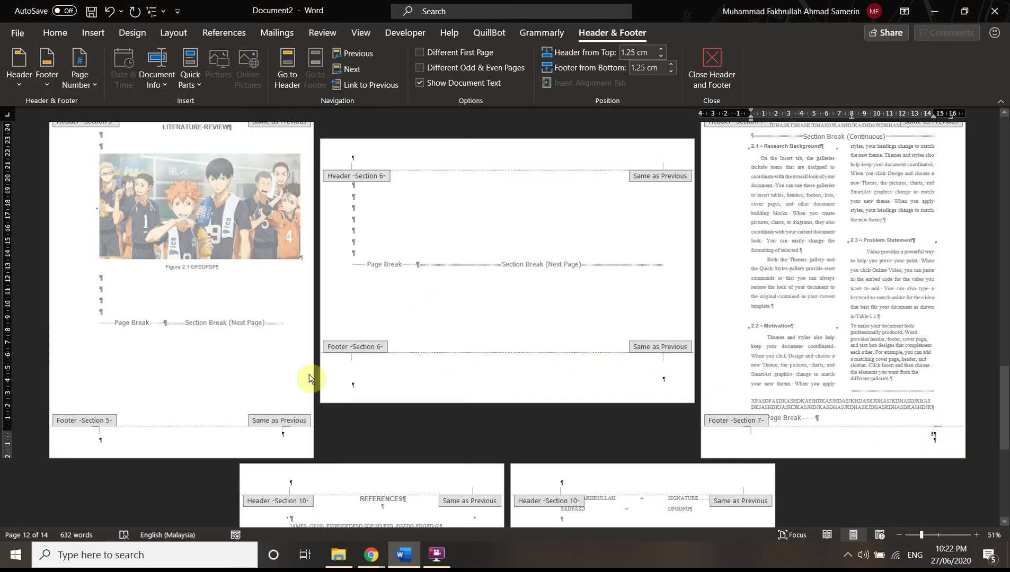
Reinsert a right-aligned page number at the bottom of the page in the section 5 footer
click(268, 439)
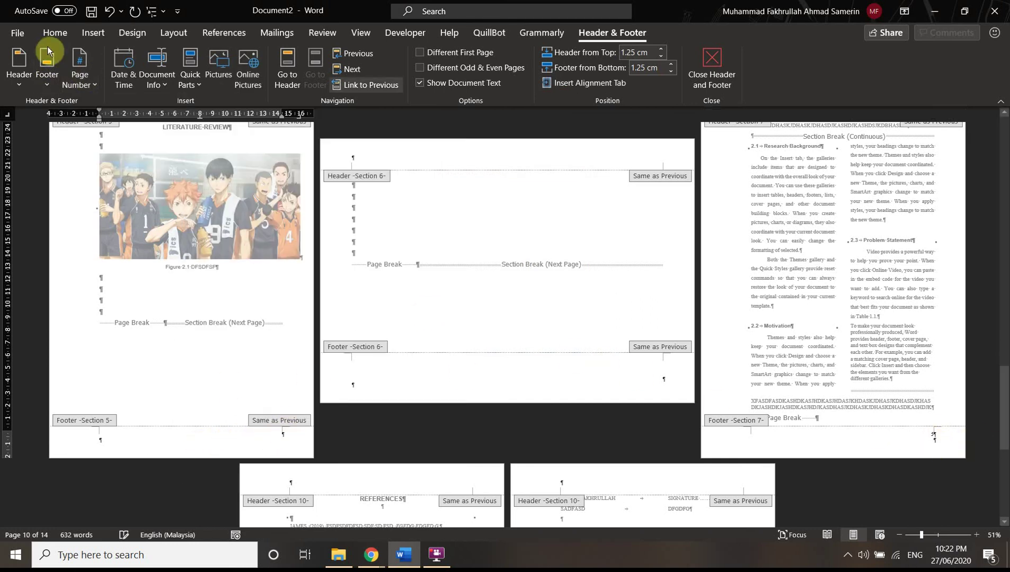
click(77, 84)
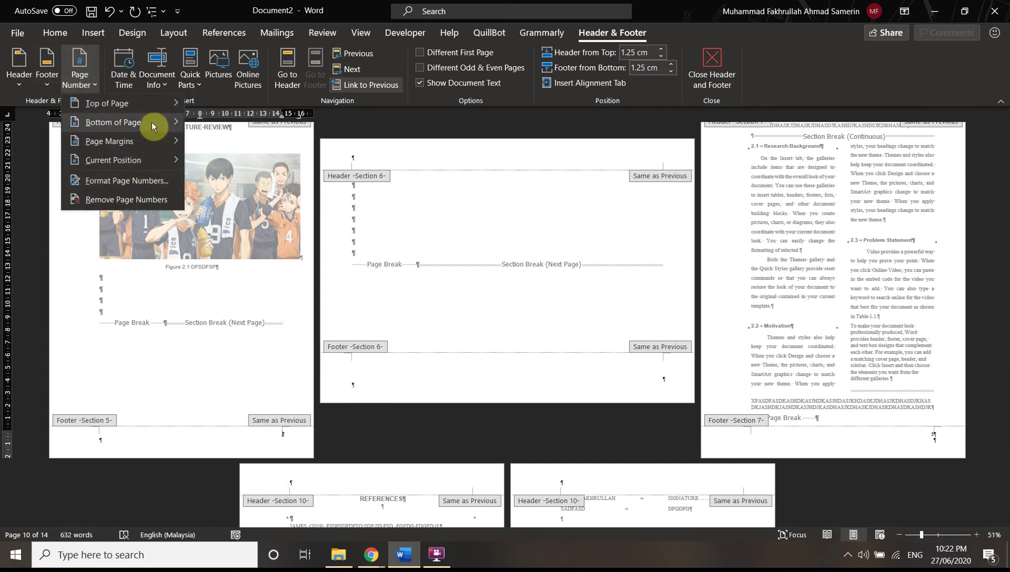
mouse_move(151, 122)
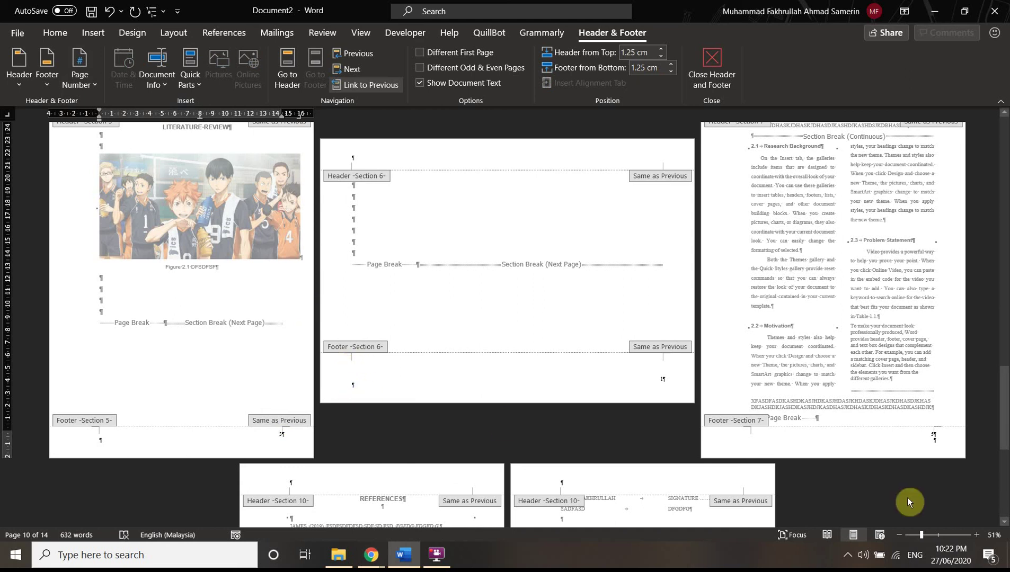
Unlink the landscape page's section 6 footer from the previous section, delete its page number, and check the following pages' footers
click(616, 378)
scroll(543, 322, up, 3)
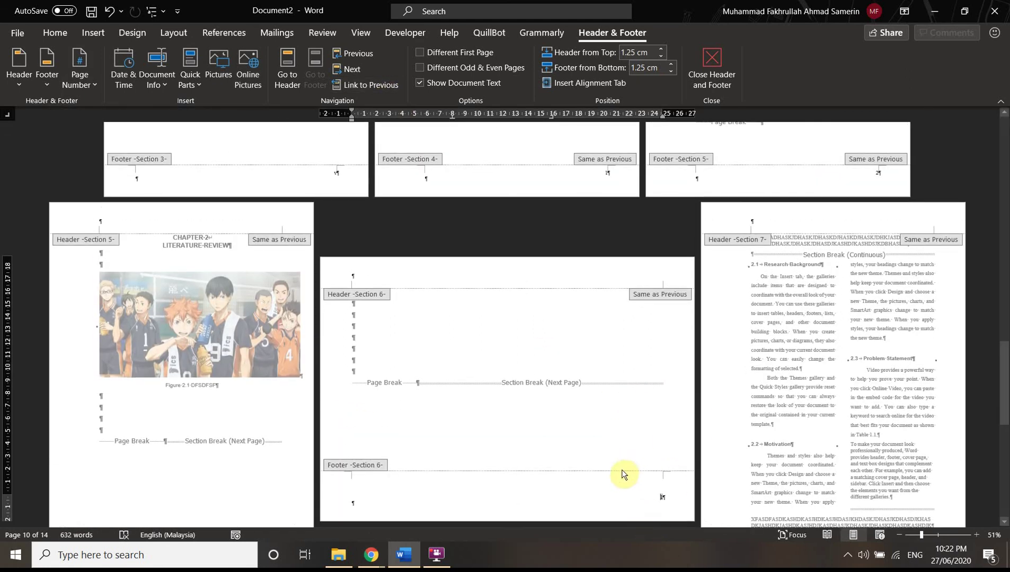
scroll(583, 450, down, 2)
key(ctrl+z)
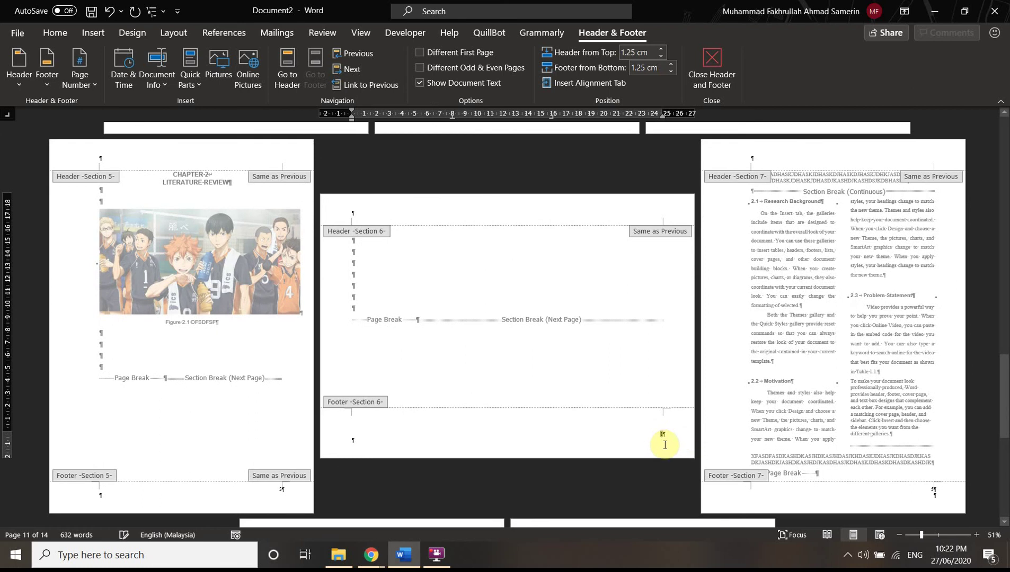
key(Delete)
scroll(527, 435, down, 2)
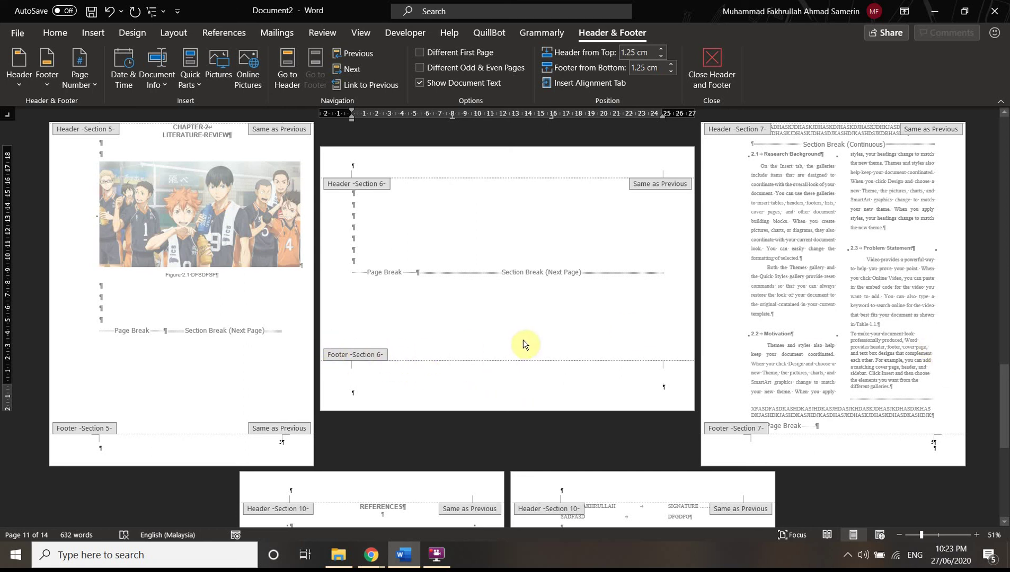
scroll(609, 361, down, 5)
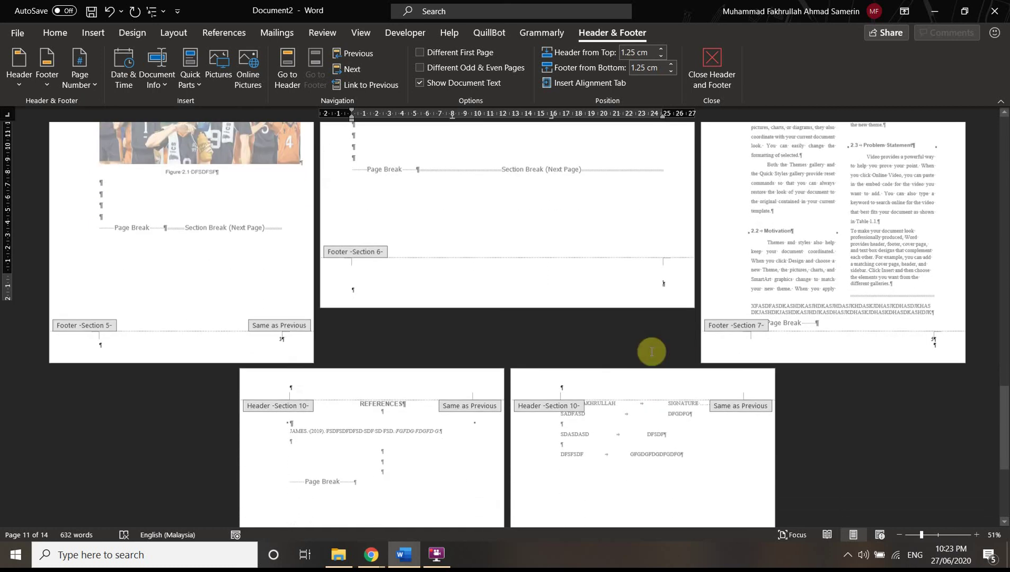
scroll(651, 354, down, 3)
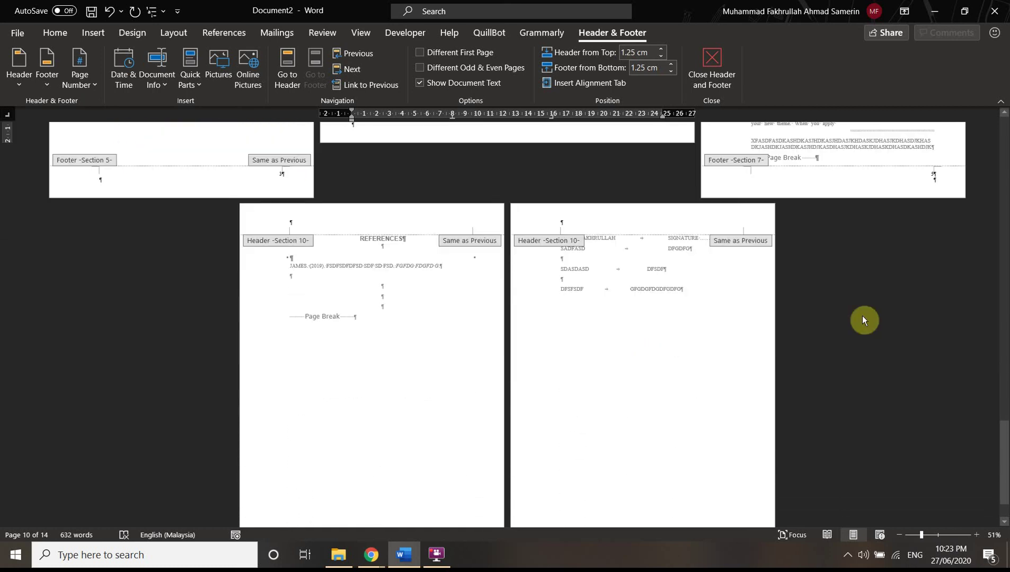